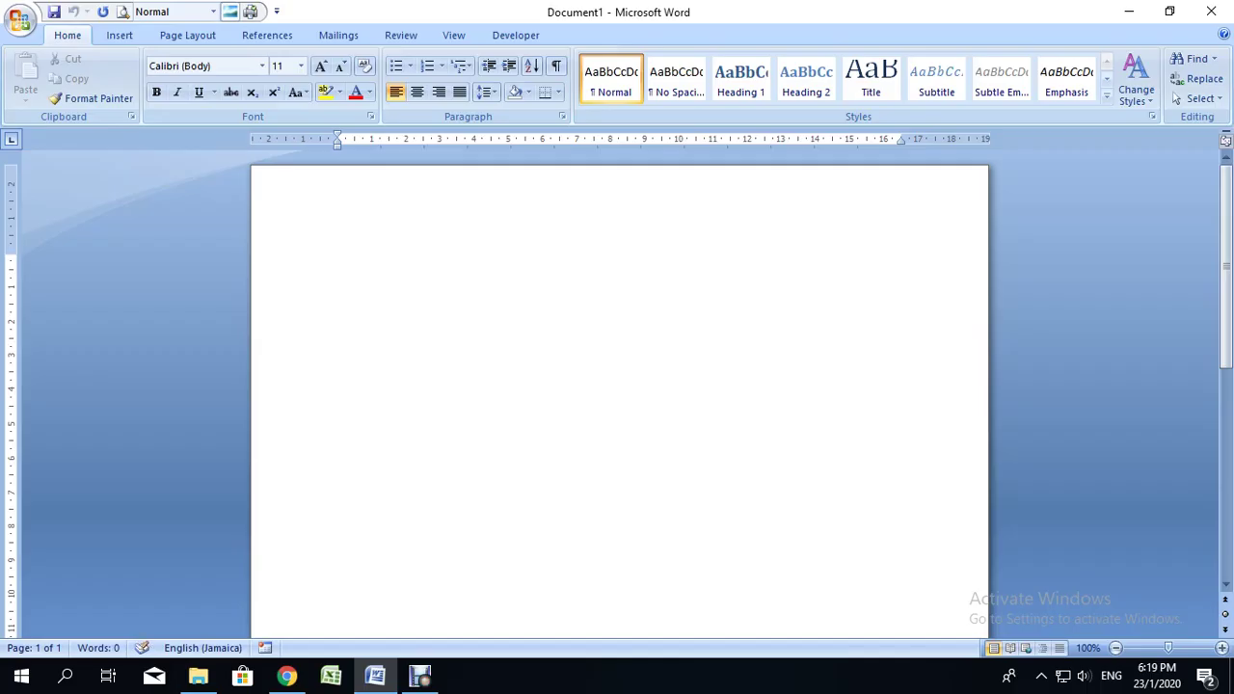
# Set the page margins of the blank document to the Narrow preset
pyautogui.click(187, 35)
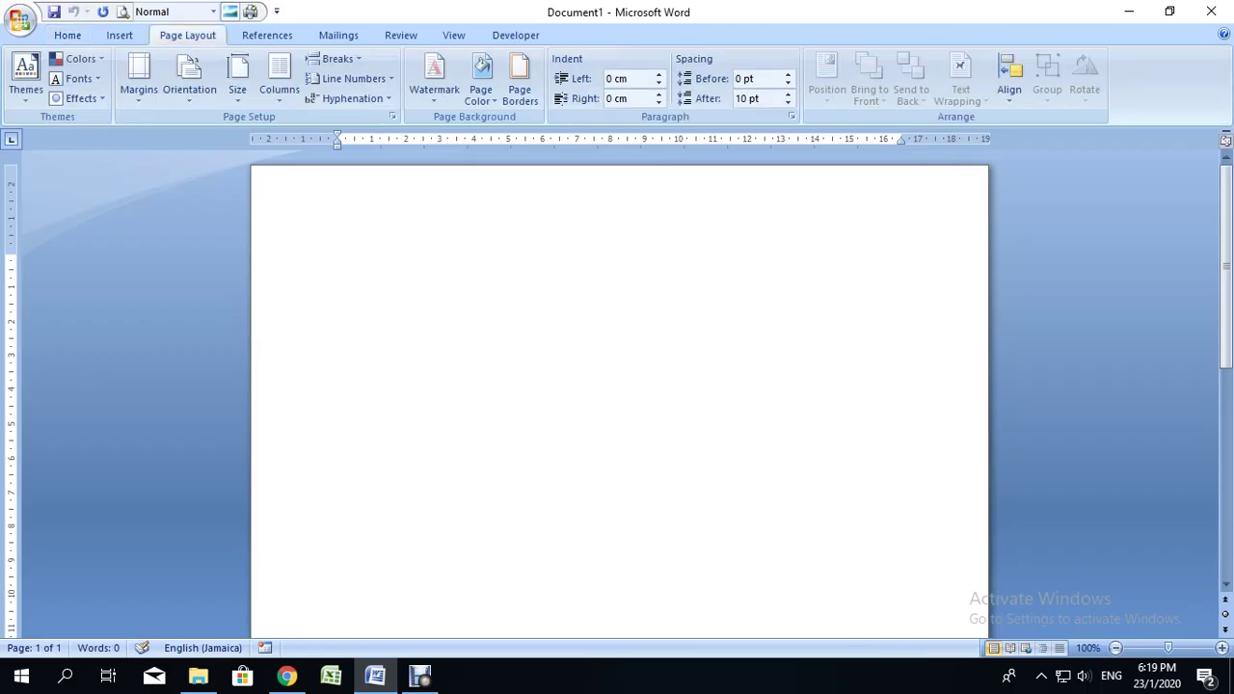
pyautogui.click(139, 77)
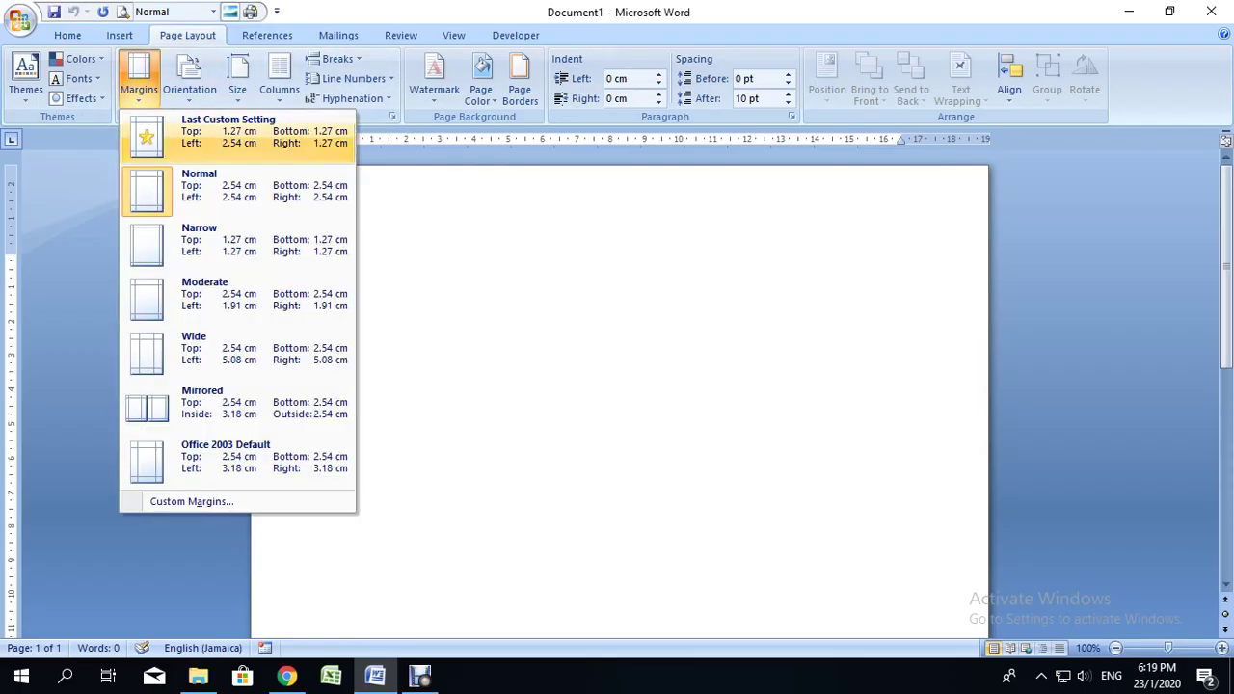
pyautogui.click(241, 241)
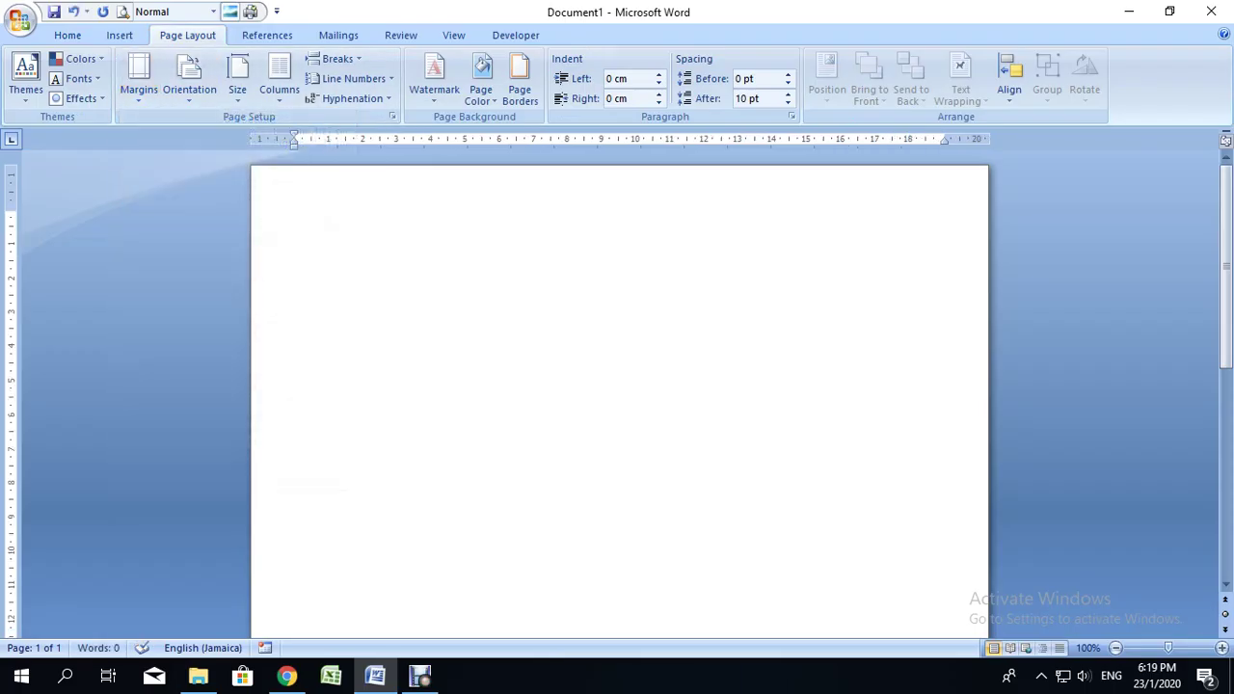
# Set the document's paragraphs to single line spacing and 0 pt after, with no space added between paragraphs of the same style
pyautogui.hotkey('ctrl', 'a')
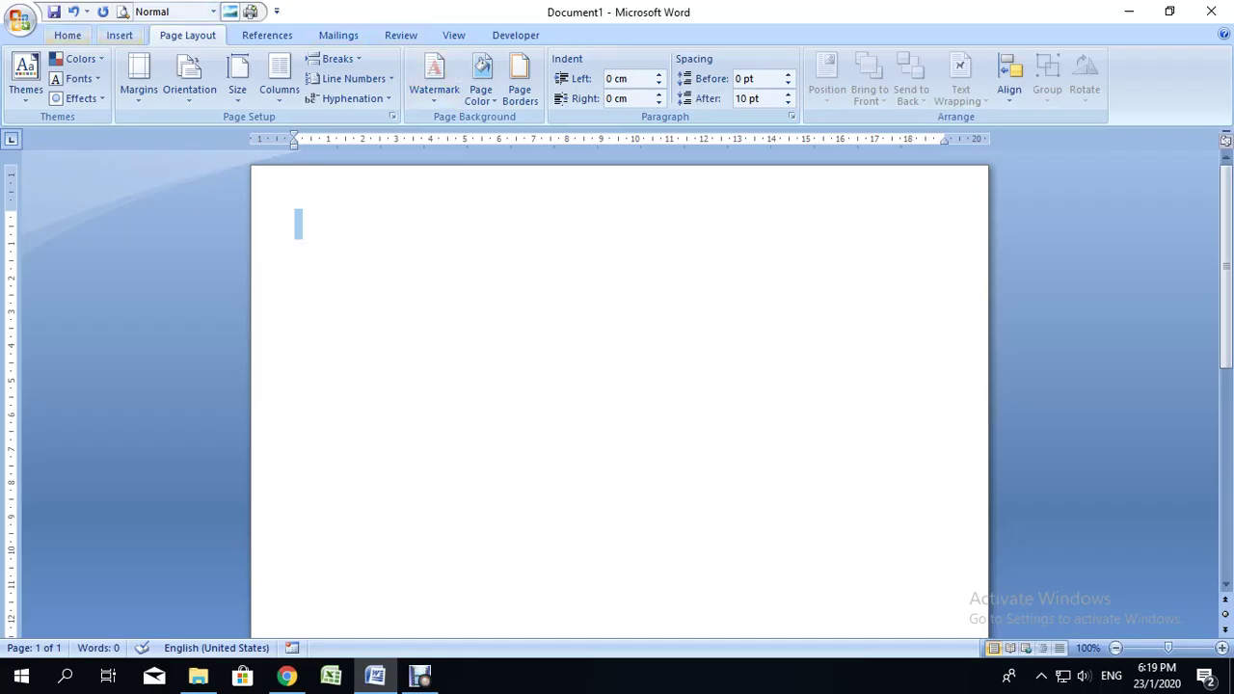
pyautogui.click(68, 35)
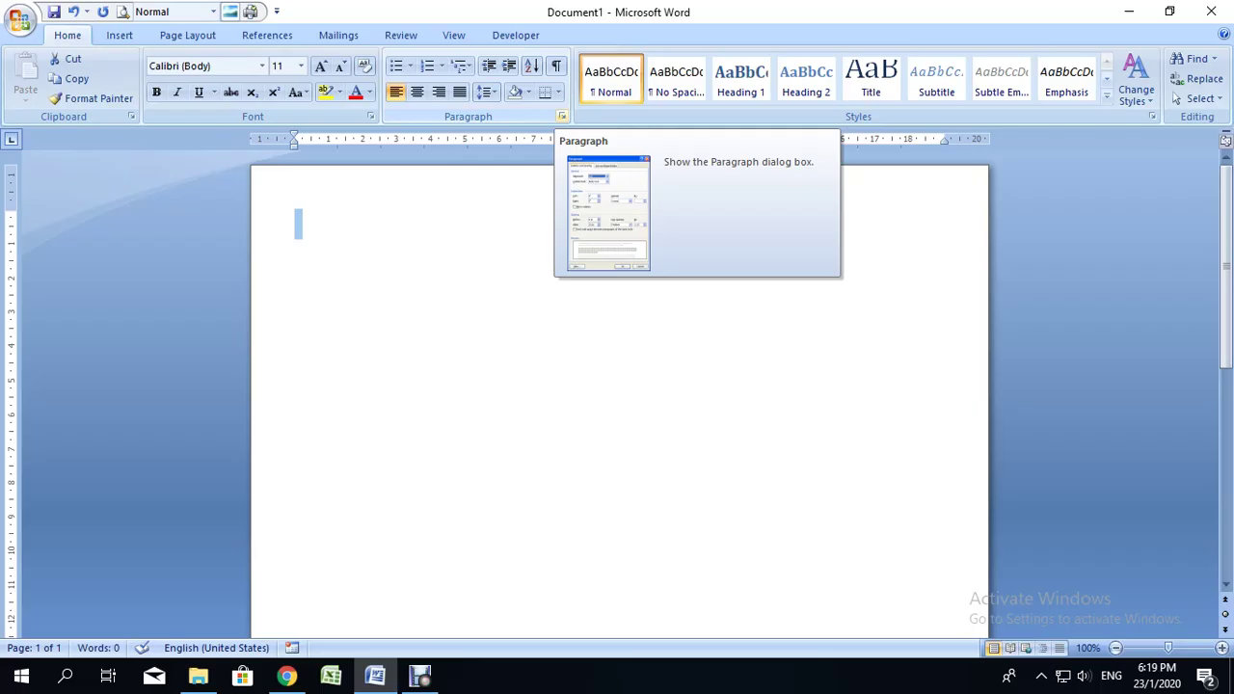
pyautogui.click(563, 115)
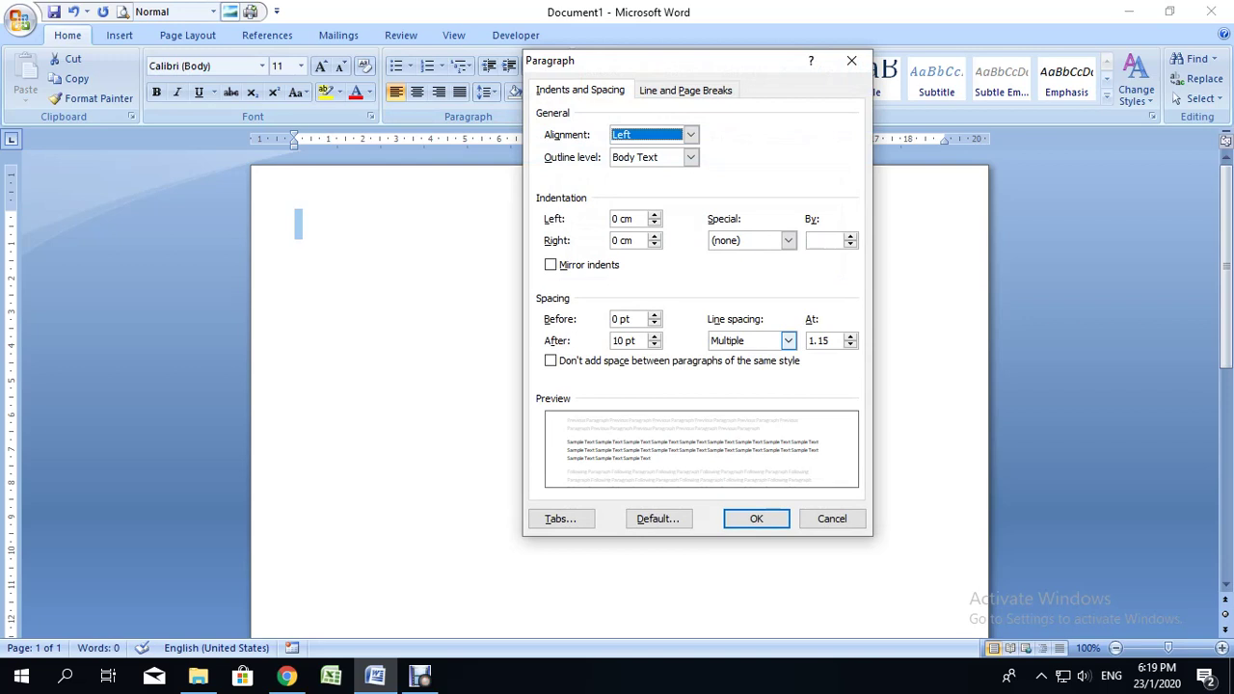
pyautogui.click(789, 341)
pyautogui.click(743, 356)
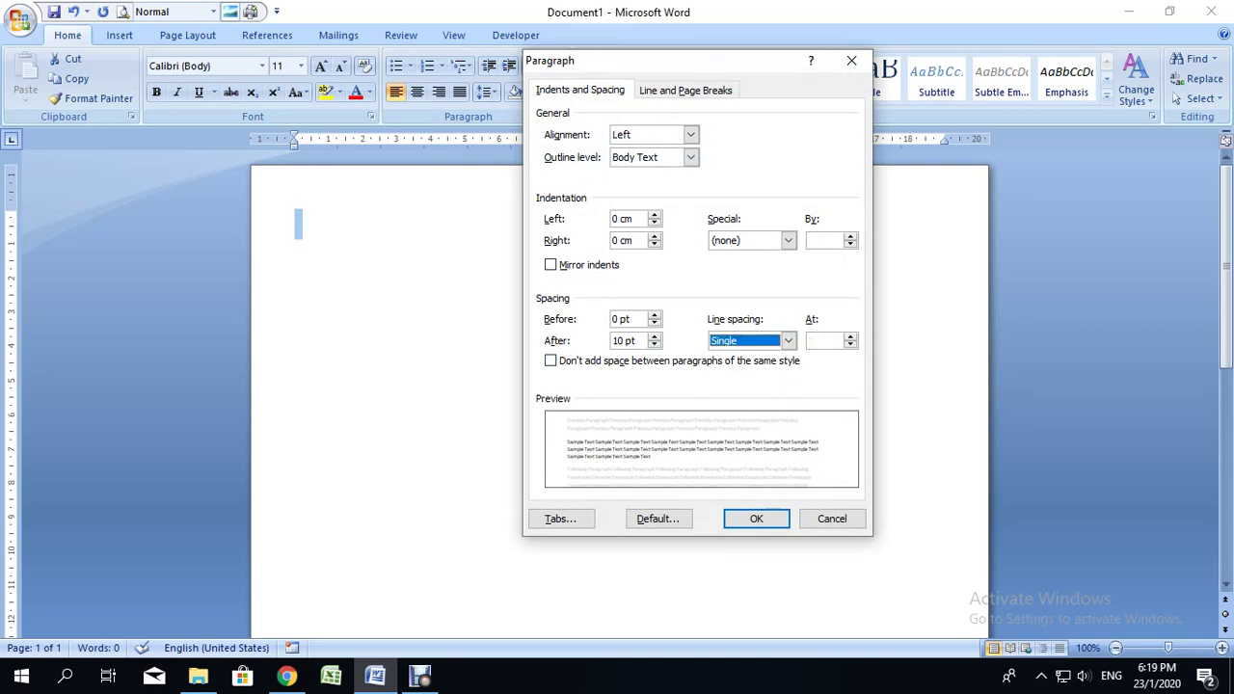
pyautogui.click(611, 340)
pyautogui.press('Delete')
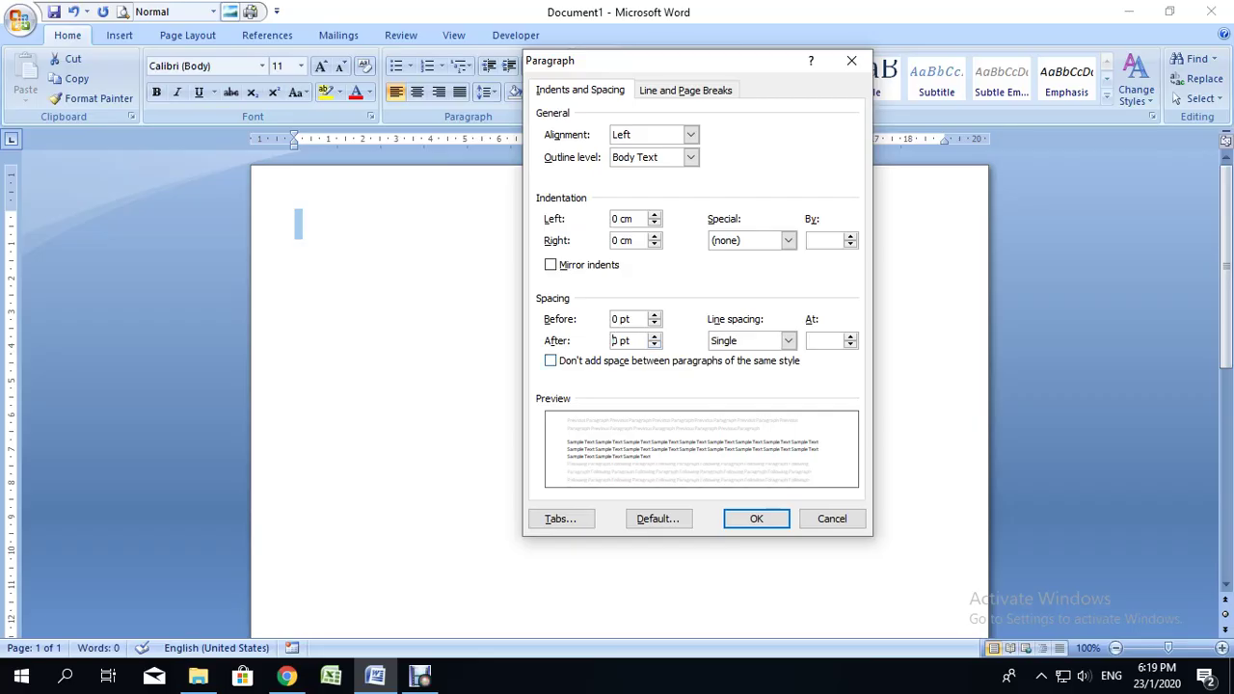
pyautogui.hotkey('alt', 'c')
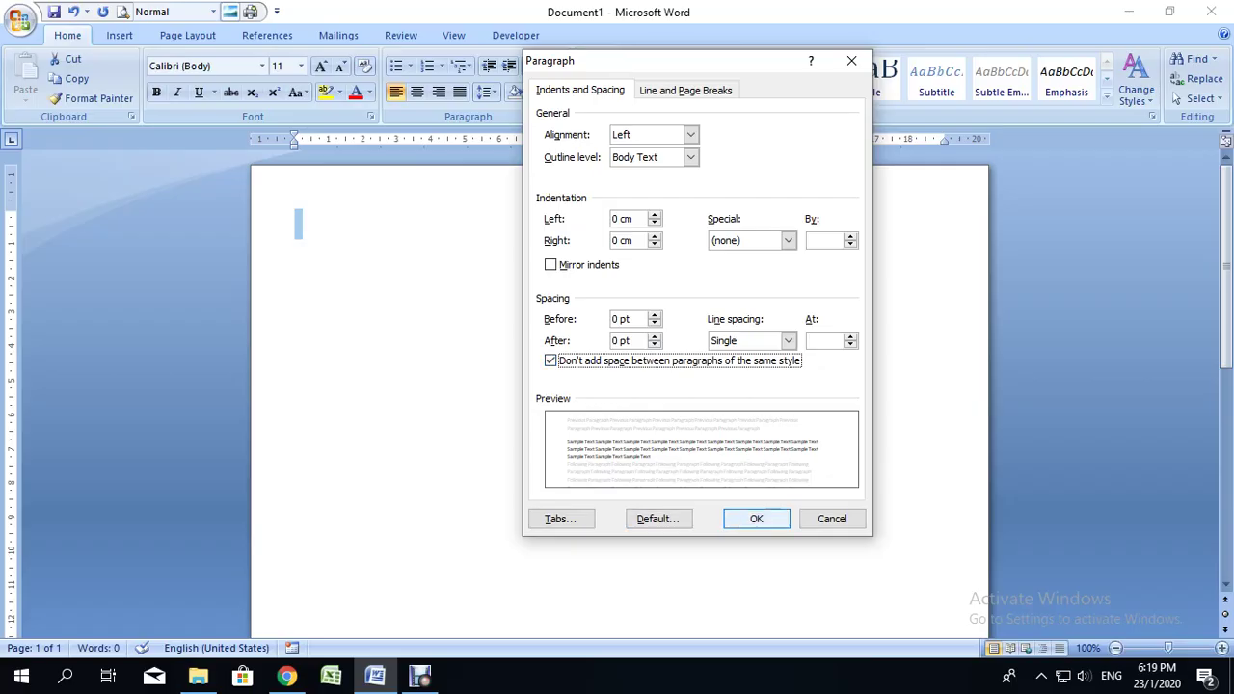
pyautogui.press('Return')
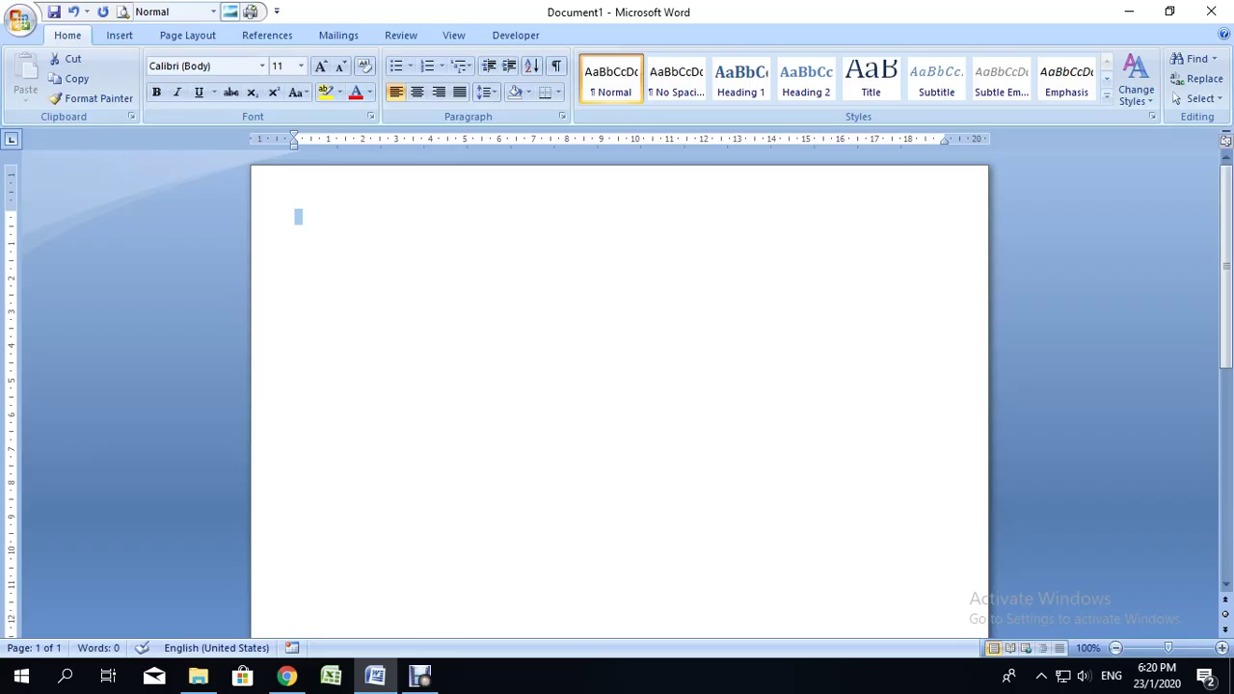
pyautogui.moveTo(419, 675)
pyautogui.click(419, 675)
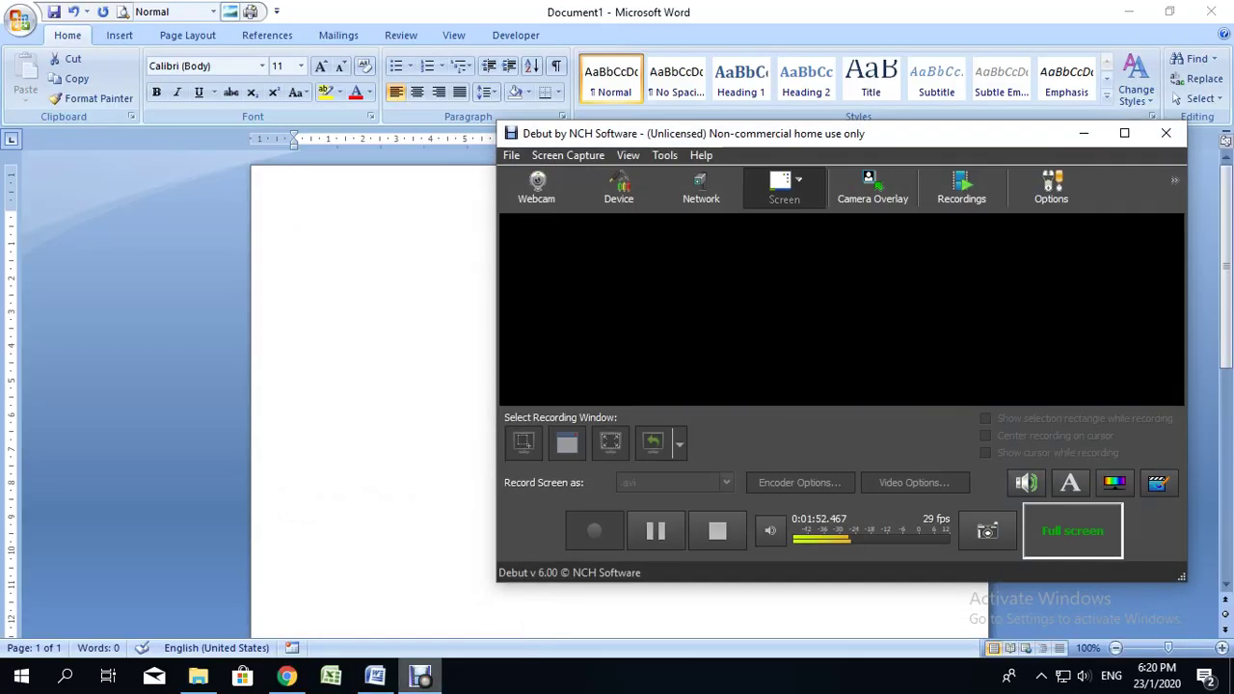
pyautogui.click(419, 675)
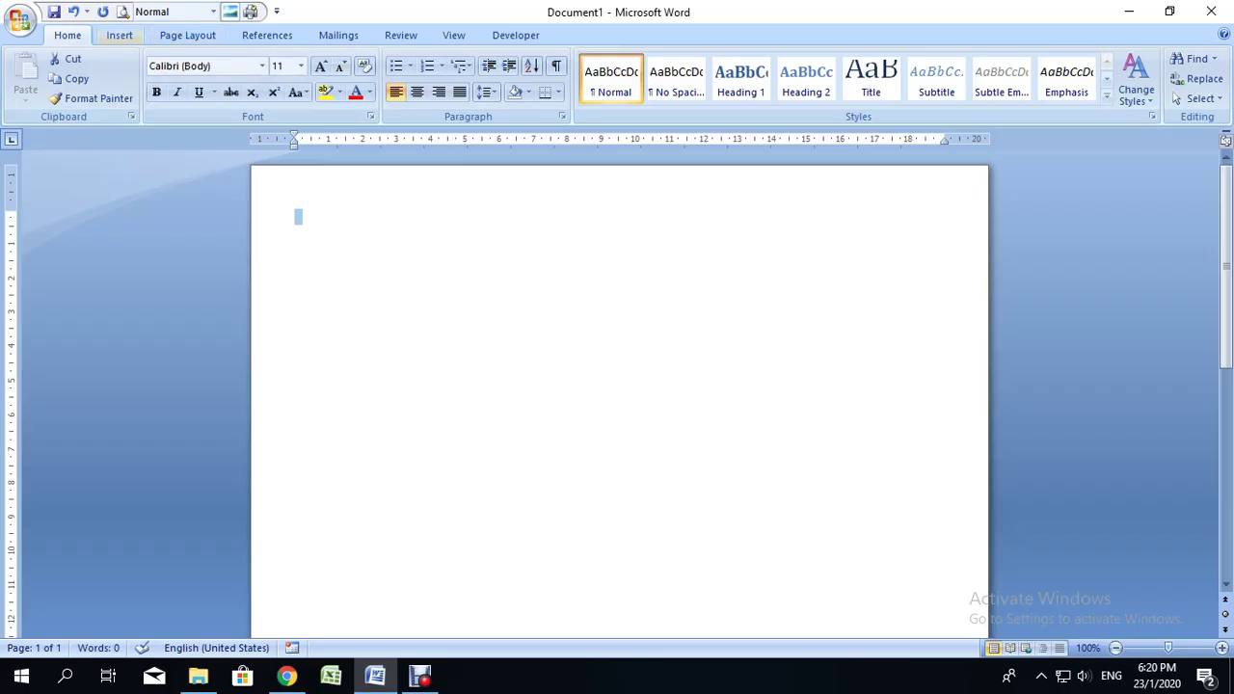
# Insert a 5x5 table at the start of the page
pyautogui.click(120, 35)
pyautogui.click(148, 75)
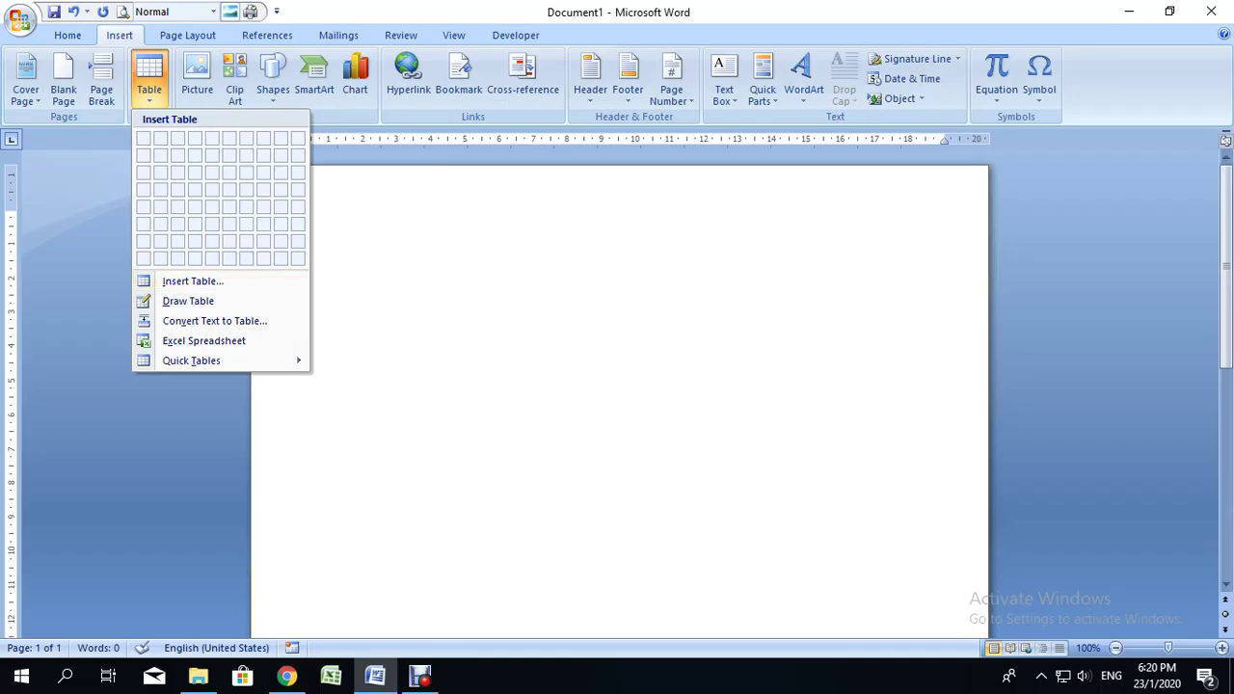
pyautogui.press('Escape')
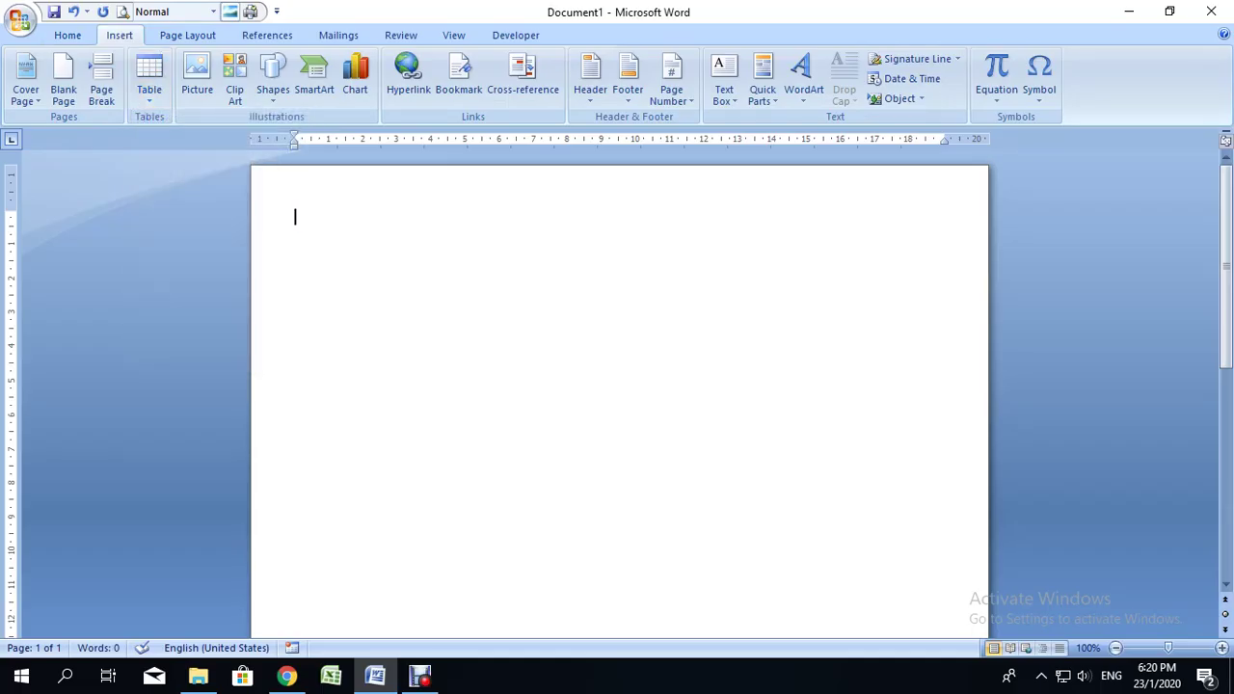
pyautogui.click(149, 77)
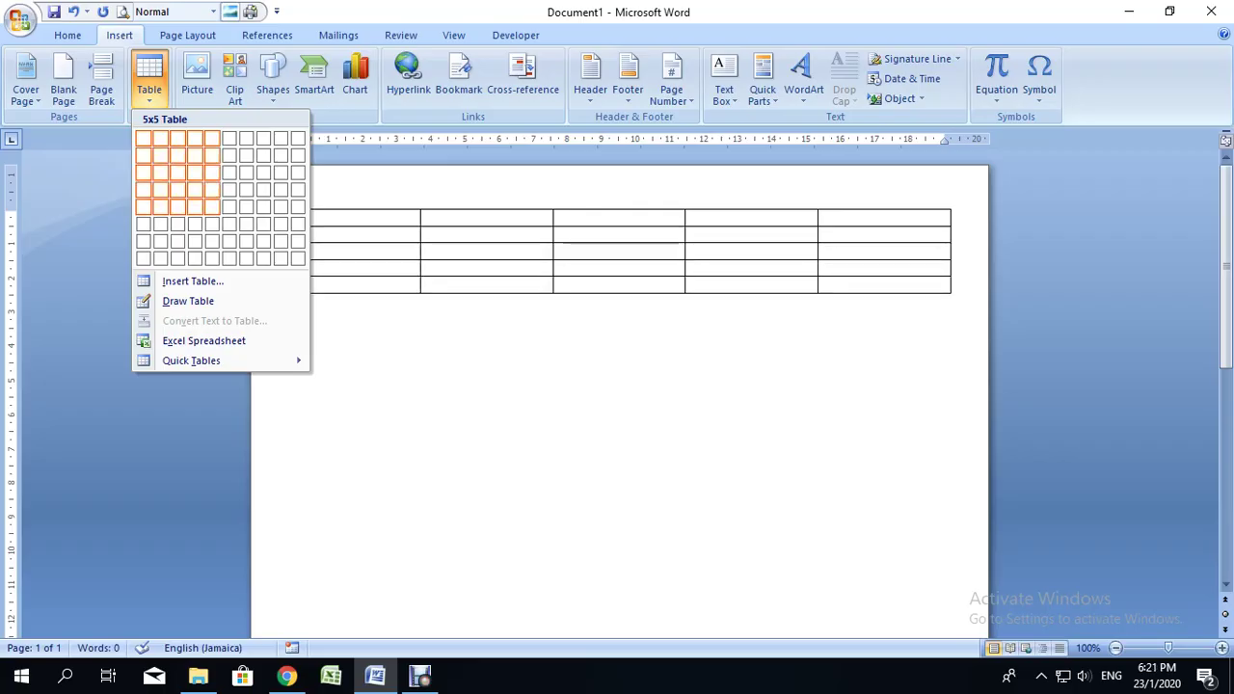
pyautogui.click(212, 207)
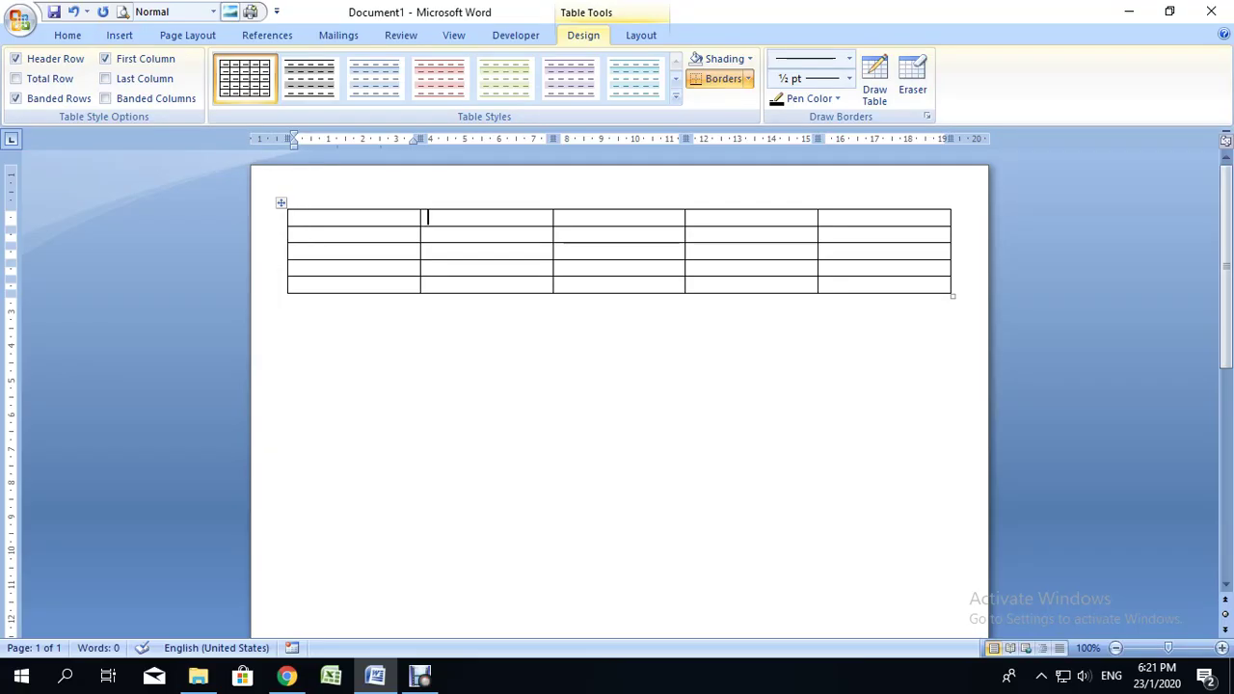
# Merge the second to fifth cells of the table's first row into one cell
pyautogui.hotkey('shift', 'Right')
pyautogui.hotkey('shift', 'Right')
pyautogui.hotkey('shift', 'Right')
pyautogui.hotkey('shift', 'Right')
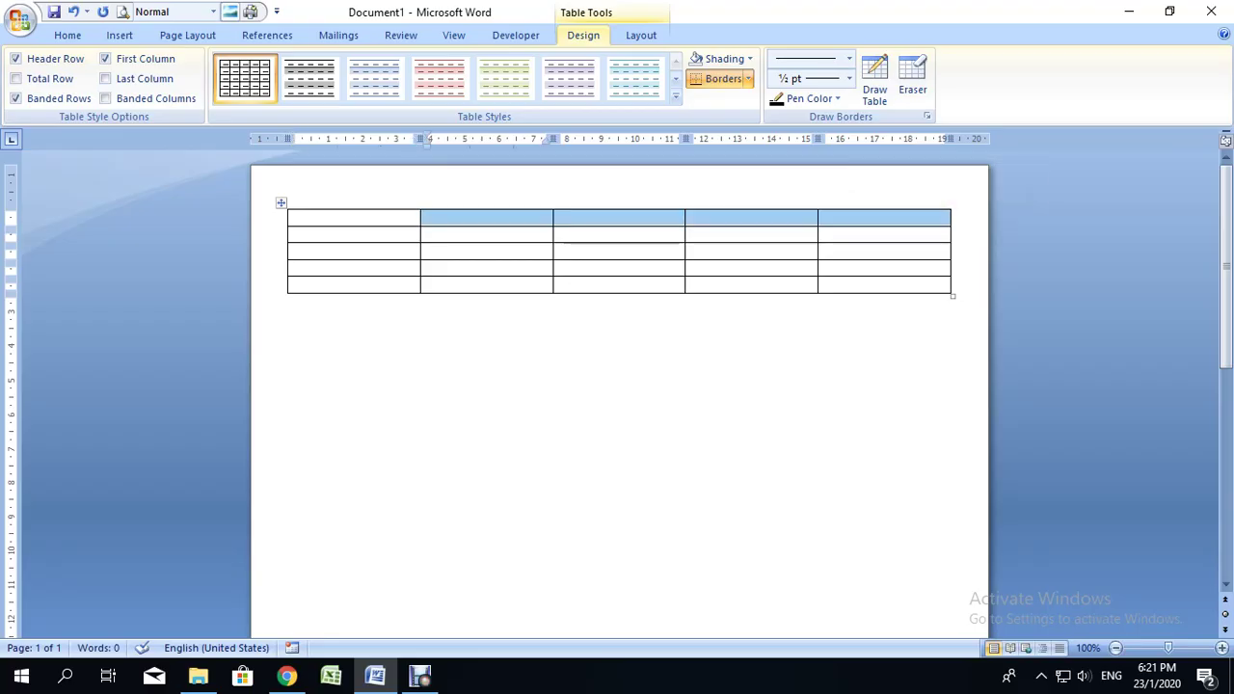
pyautogui.rightClick(860, 218)
pyautogui.click(897, 334)
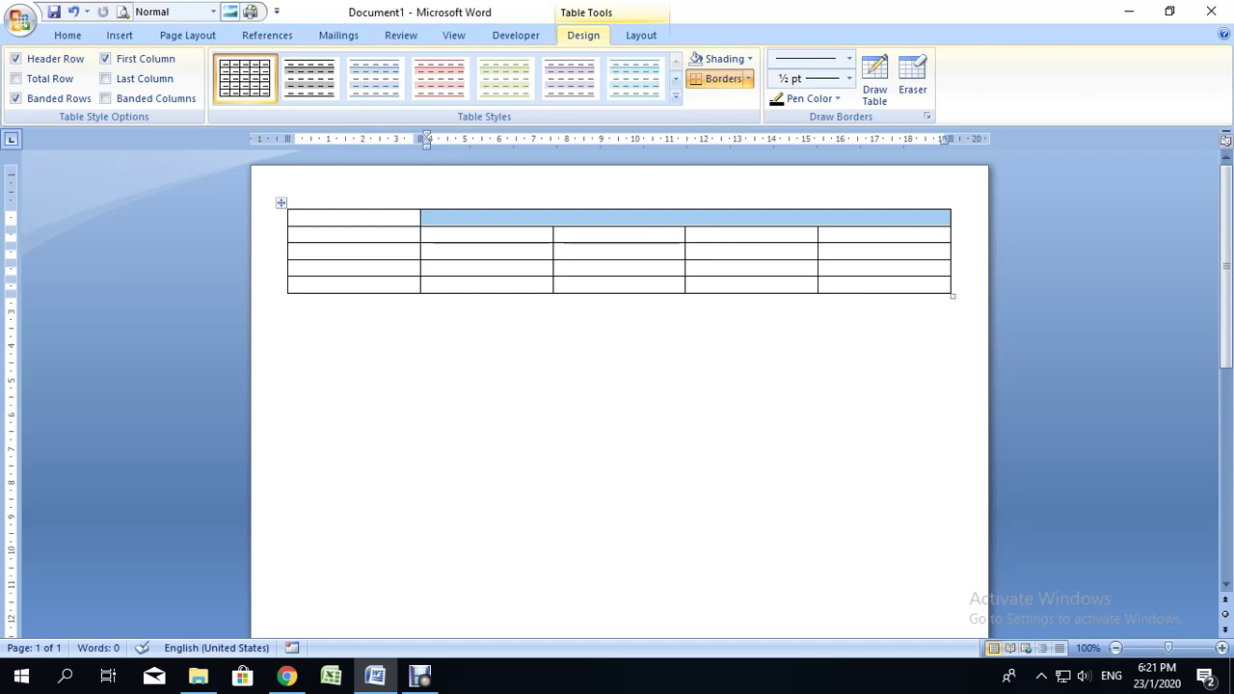
# Enter the centred title "Hotel Seaside" in the merged cell of the first row
pyautogui.click(427, 217)
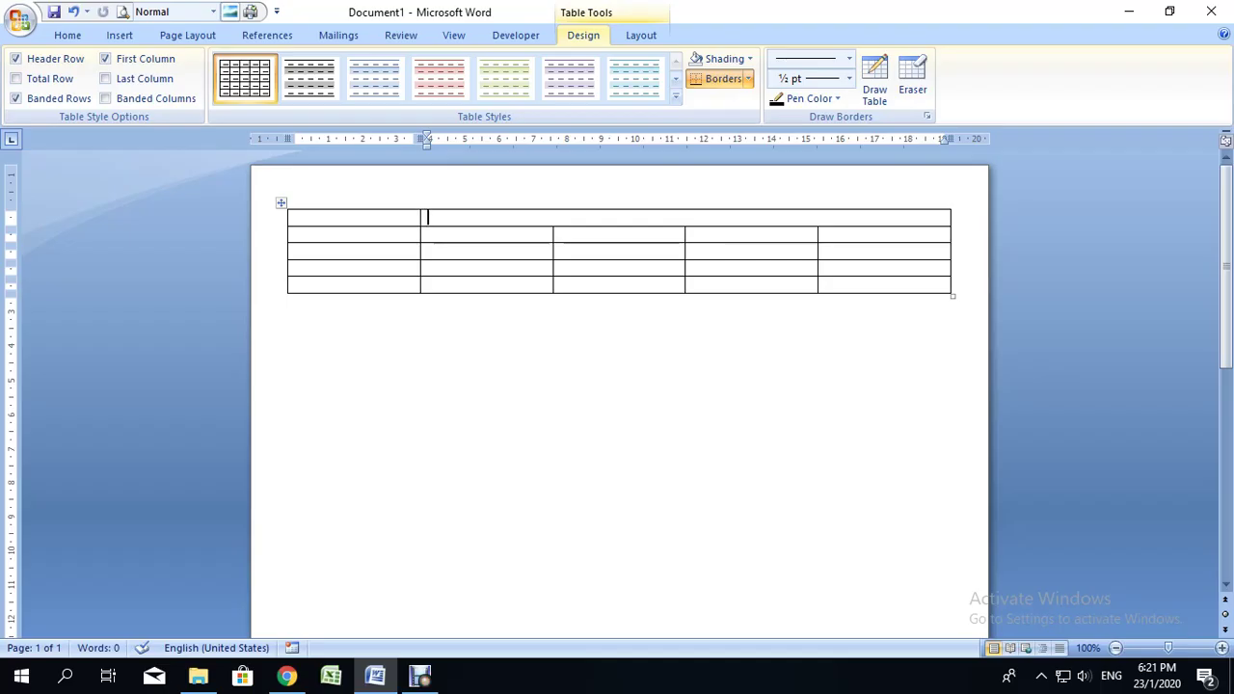
pyautogui.hotkey('alt', 'h')
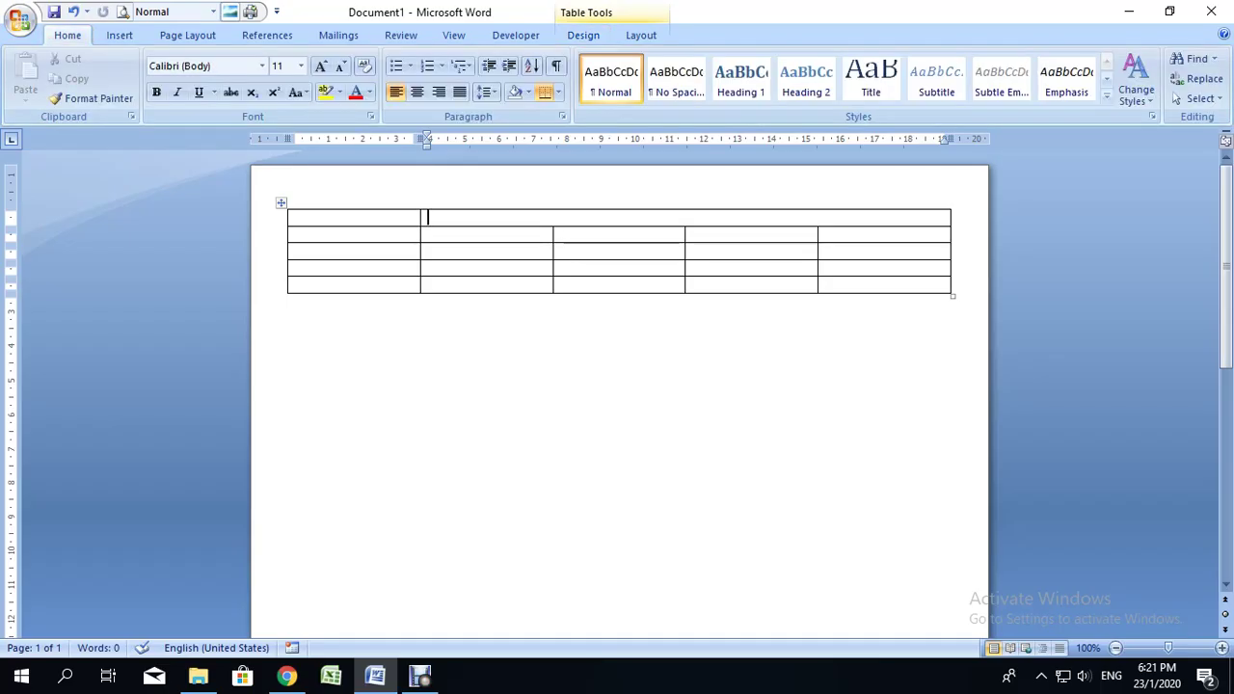
pyautogui.hotkey('ctrl', 'e')
pyautogui.hotkey('ctrl', 'z')
pyautogui.write('Hote')
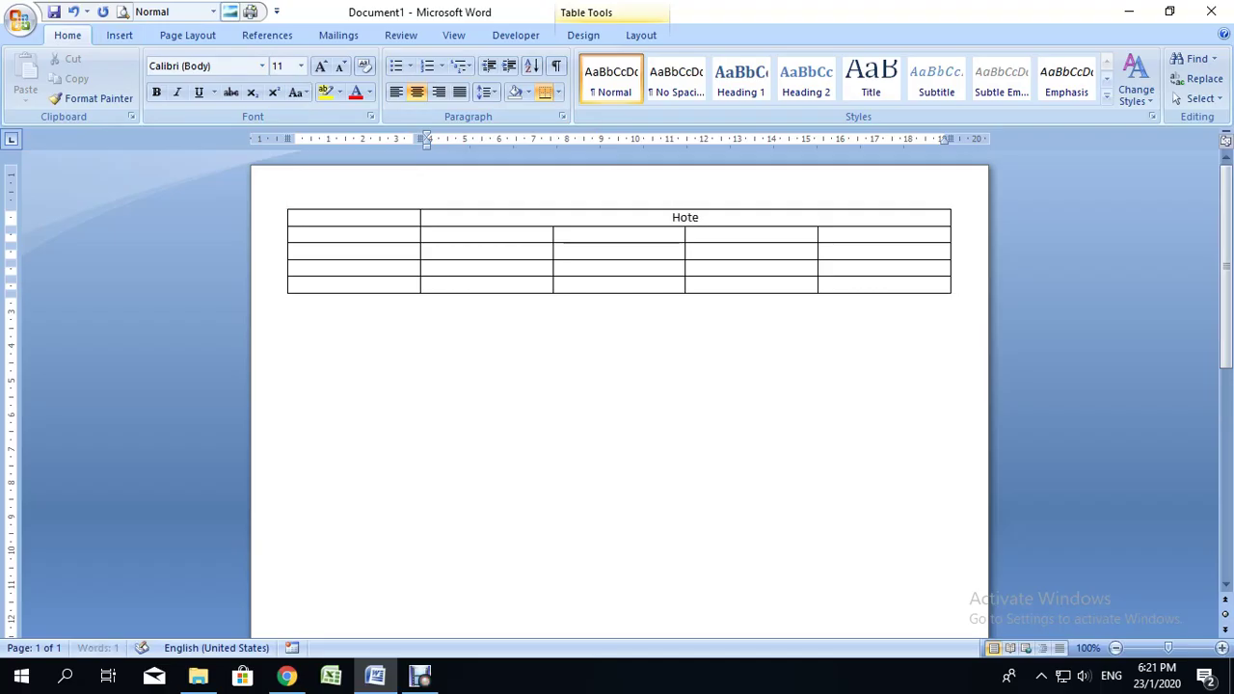
pyautogui.write('l Seaside')
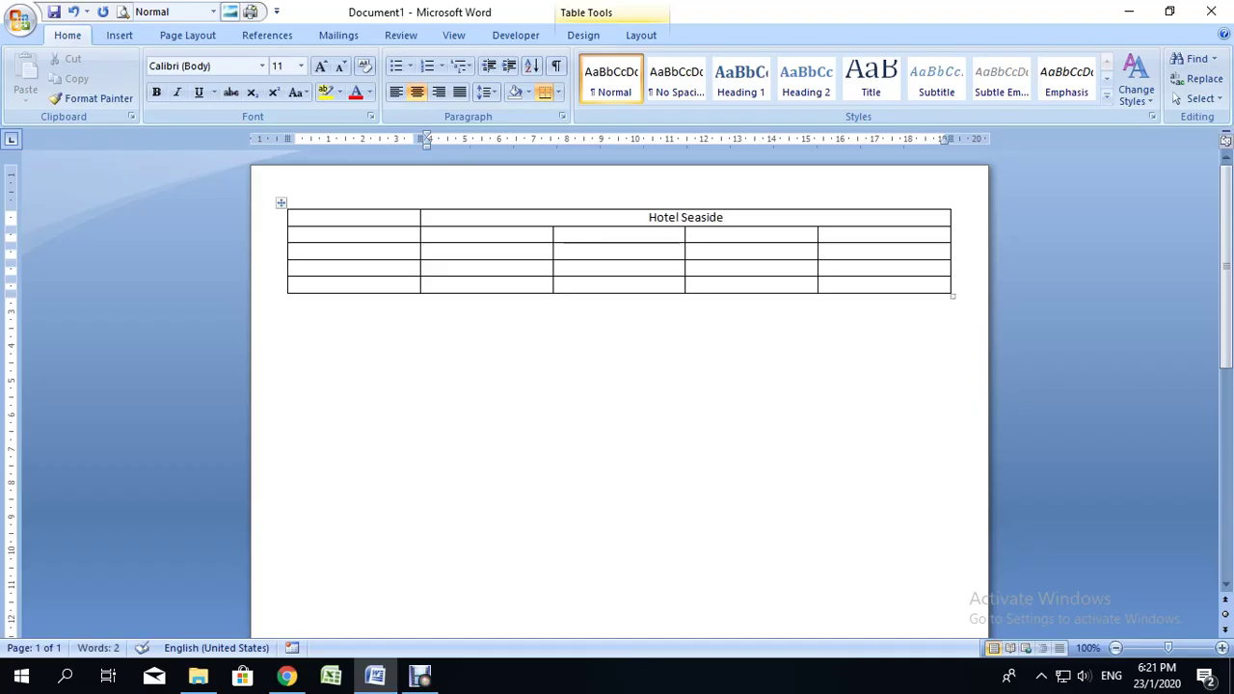
# Format the "Hotel Seaside" title in Edwardian Script ITC at size 72
pyautogui.hotkey('ctrl', 'shift', 'Left')
pyautogui.hotkey('ctrl', 'shift', 'Left')
pyautogui.click(301, 65)
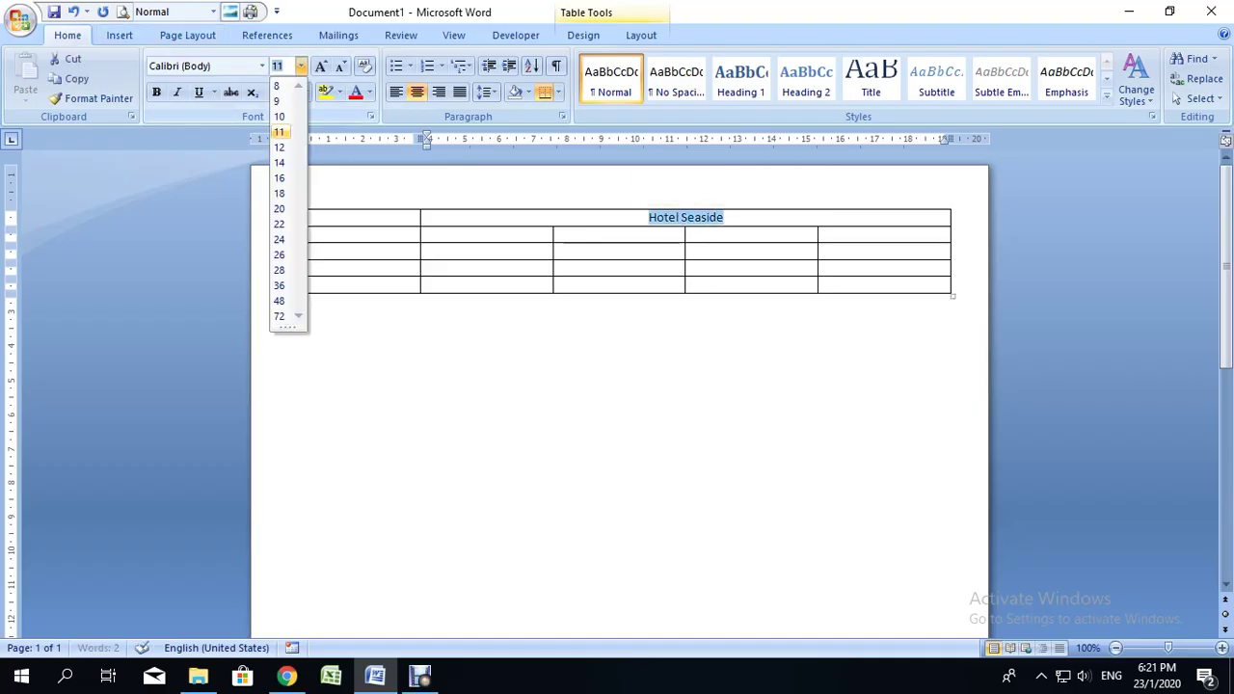
pyautogui.click(278, 317)
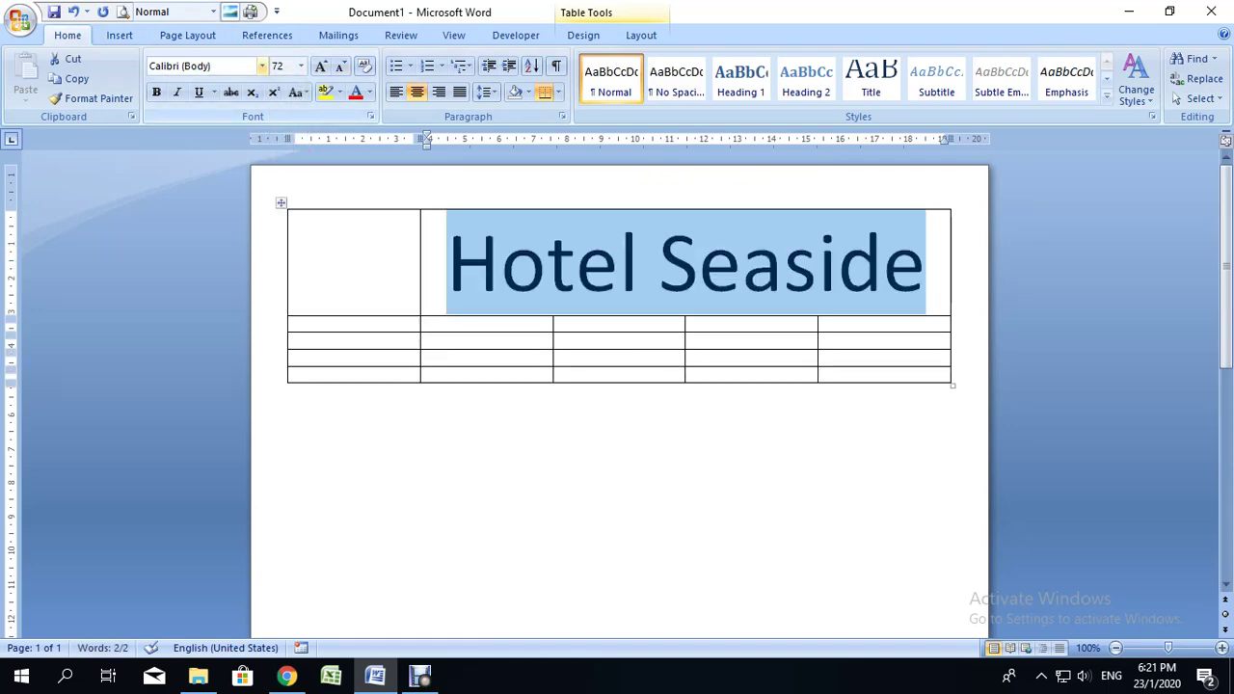
pyautogui.click(263, 66)
pyautogui.click(226, 168)
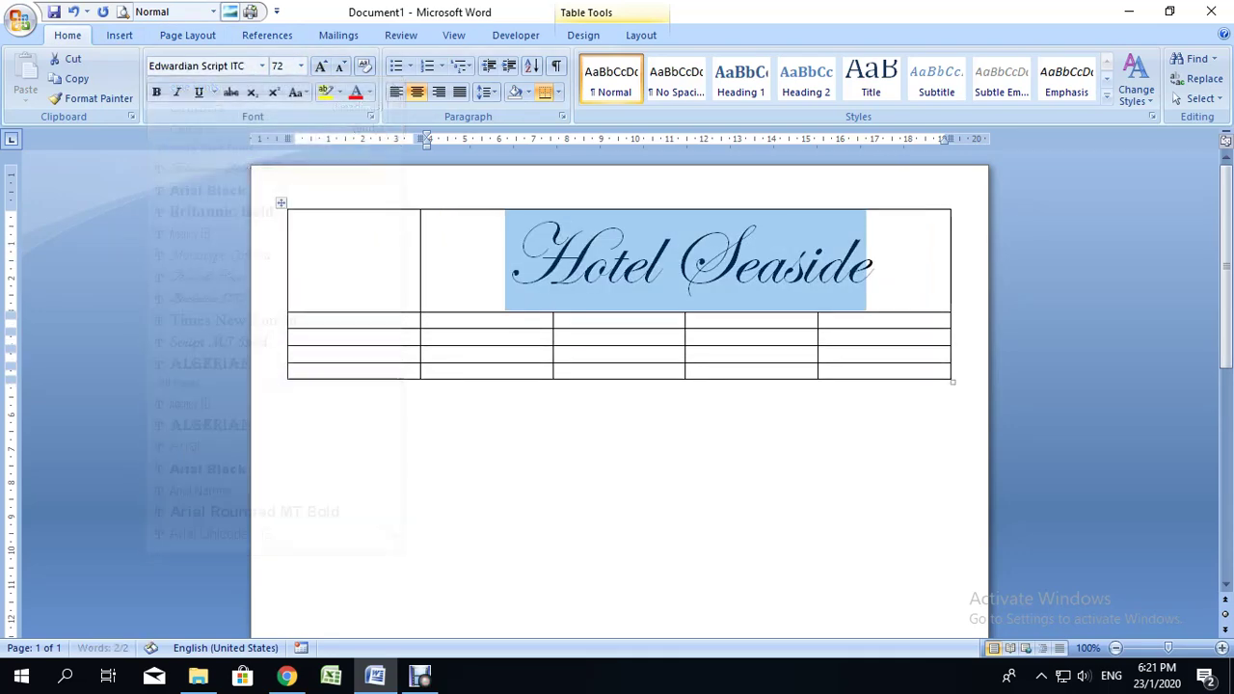
pyautogui.click(419, 676)
pyautogui.hotkey('alt', 'Tab')
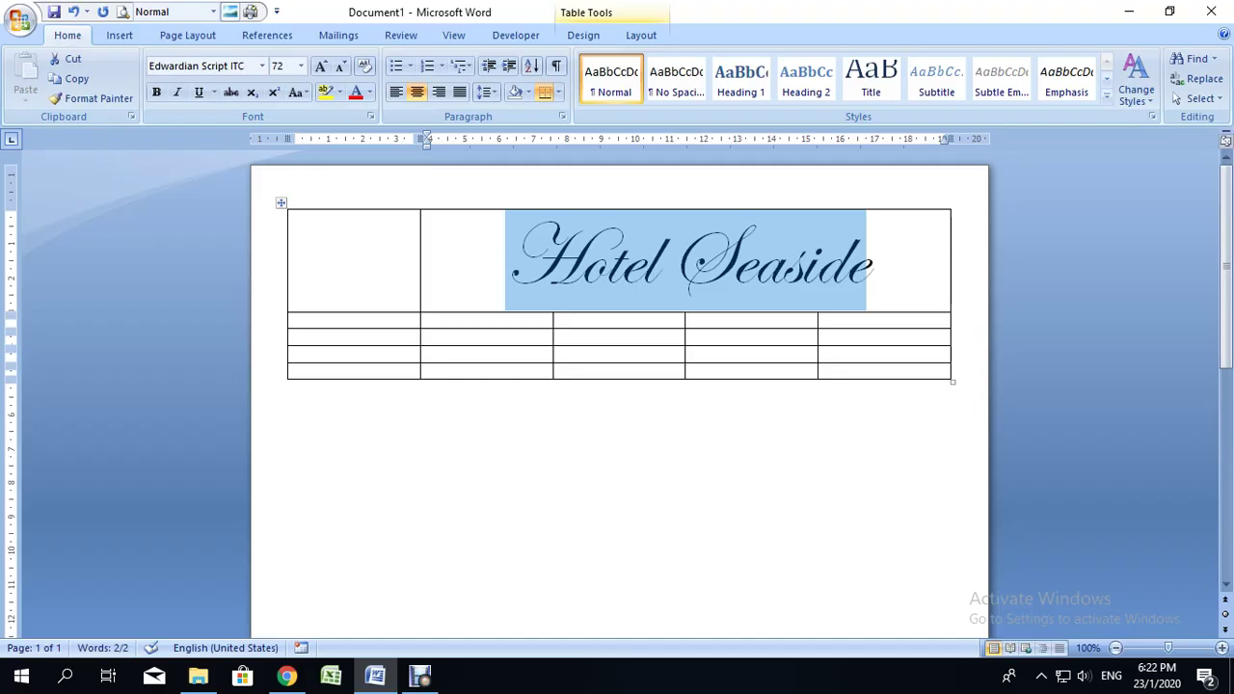
# Fill the second table row with the labels Home, Facilities, All Inclusive Details, Restaurant & Bar and Contact Us
pyautogui.click(294, 321)
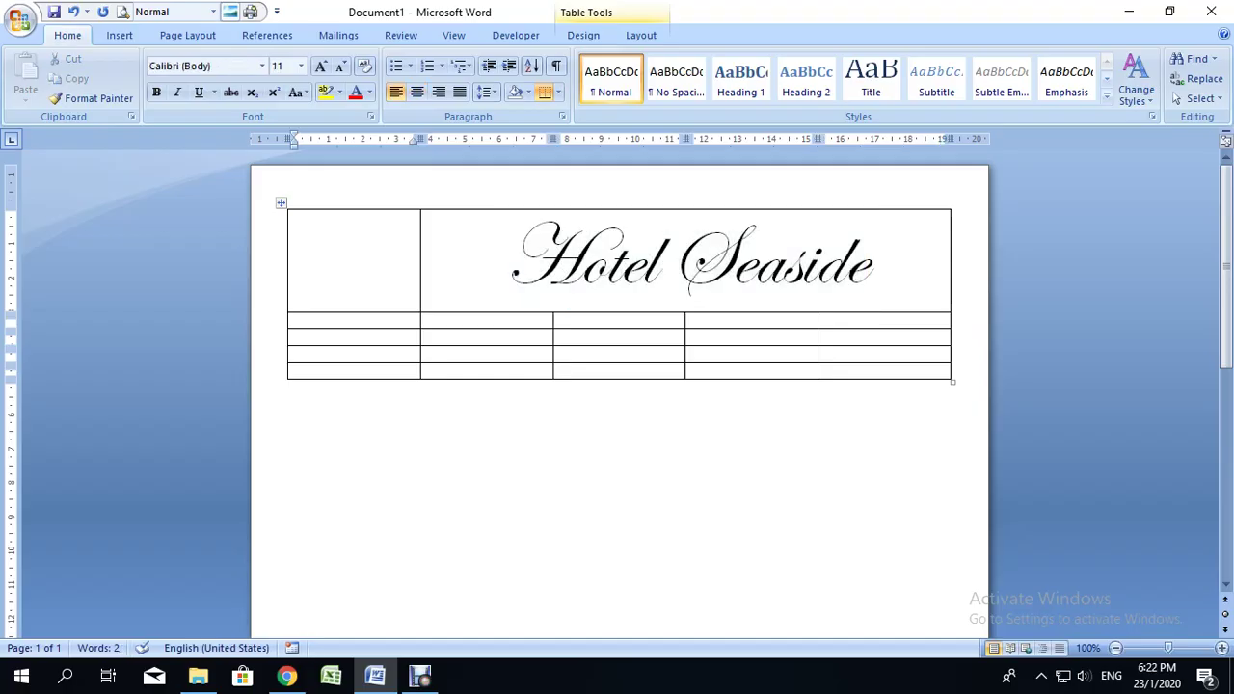
pyautogui.write('Home')
pyautogui.press('Tab')
pyautogui.write('Facilities')
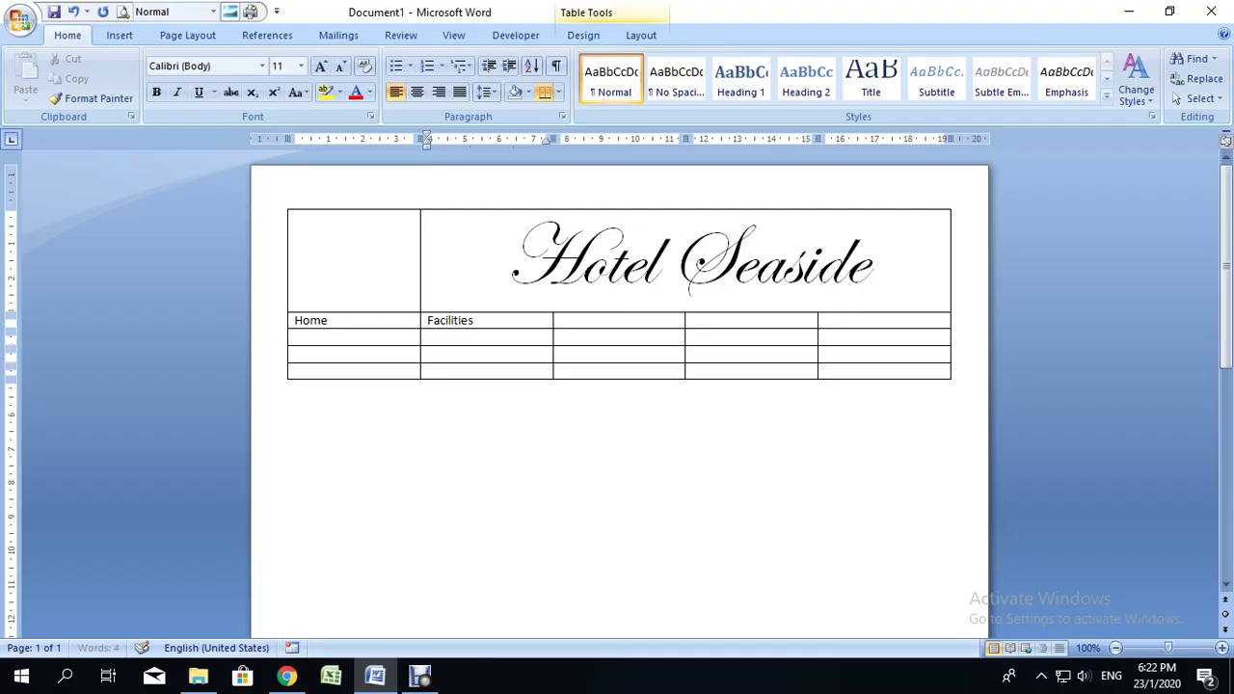
pyautogui.press('Tab')
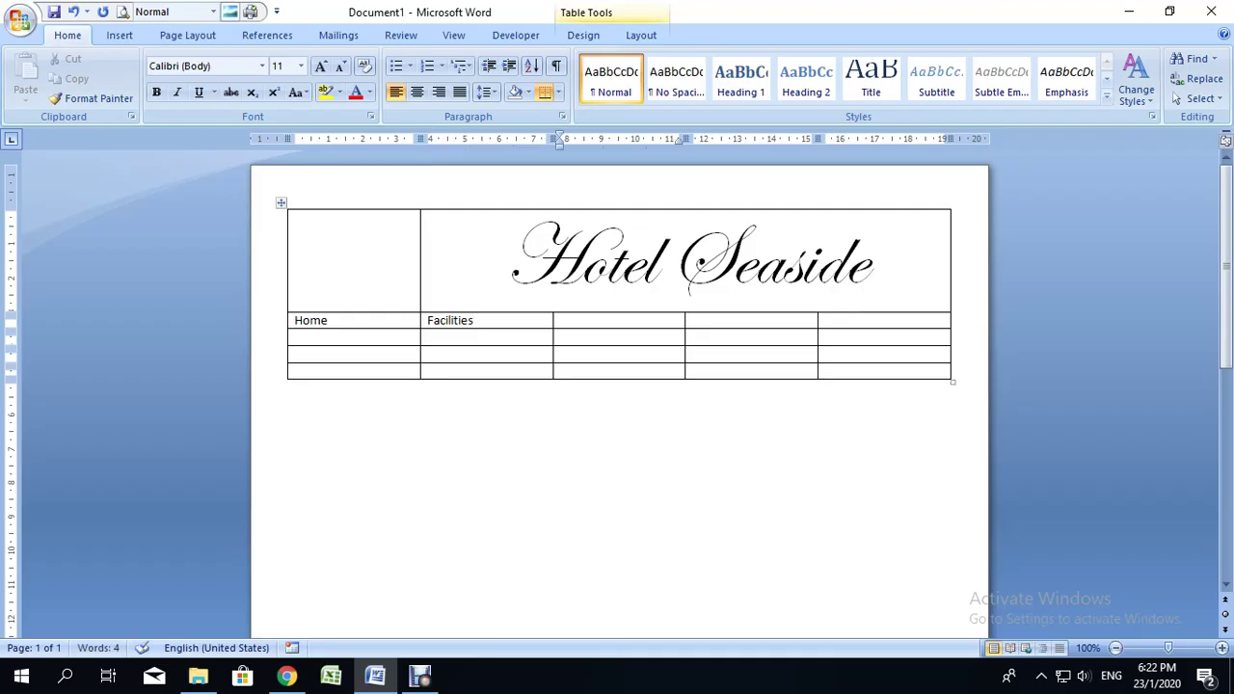
pyautogui.write('All Inclusive Details')
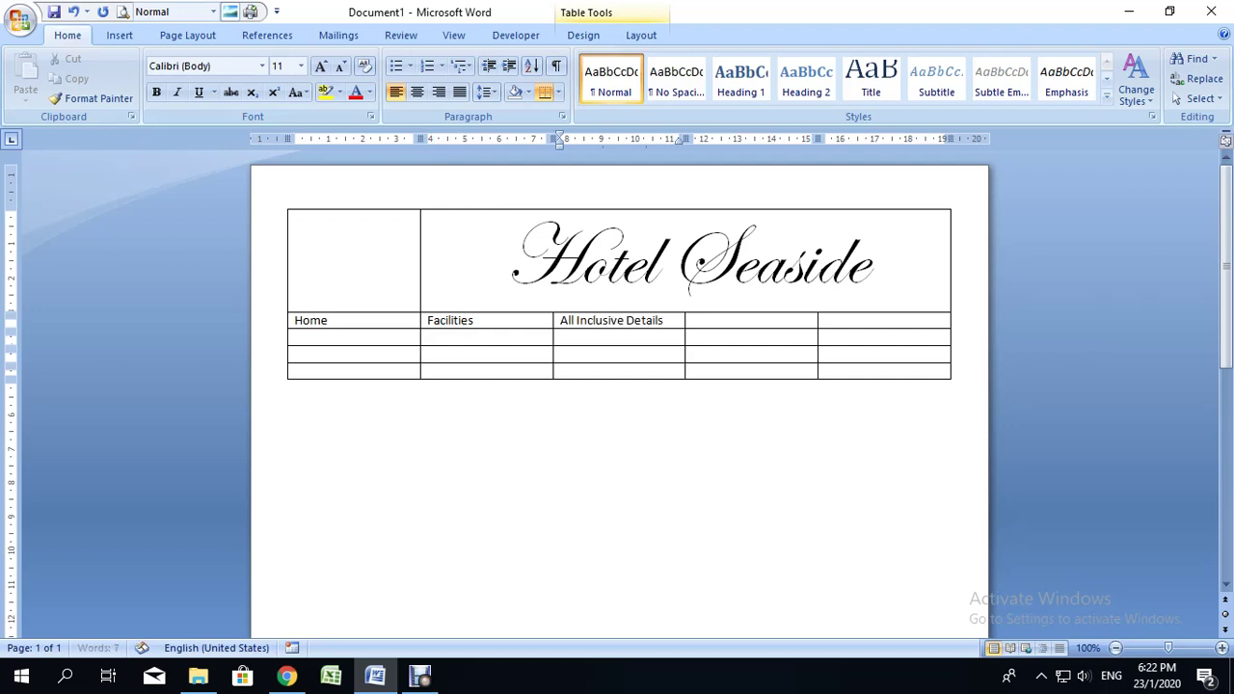
pyautogui.click(696, 320)
pyautogui.write('Restaurant')
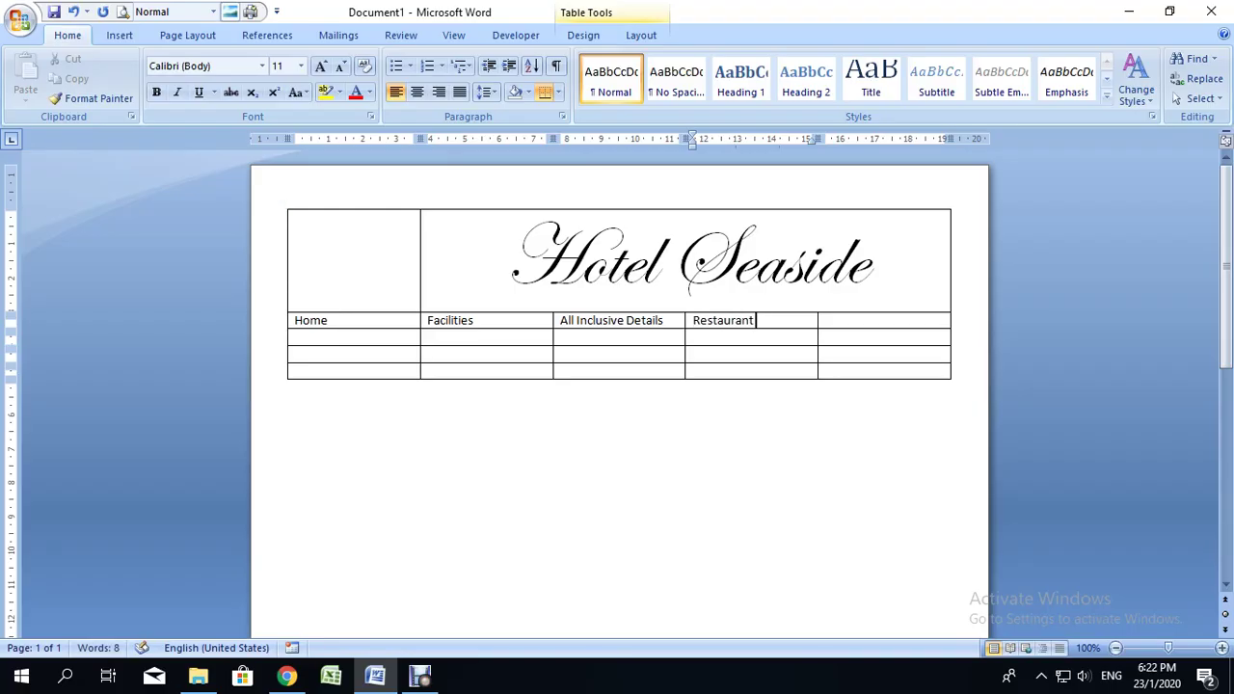
pyautogui.write(' & Bar')
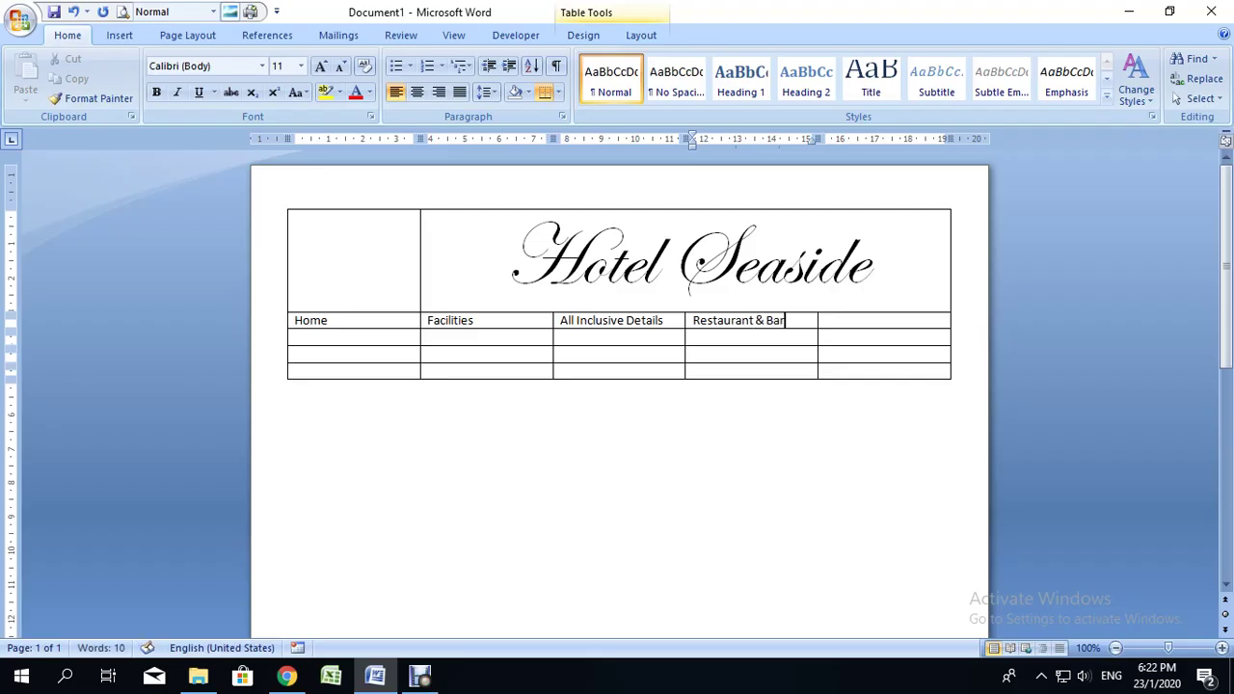
pyautogui.click(826, 321)
pyautogui.write('Contact Us')
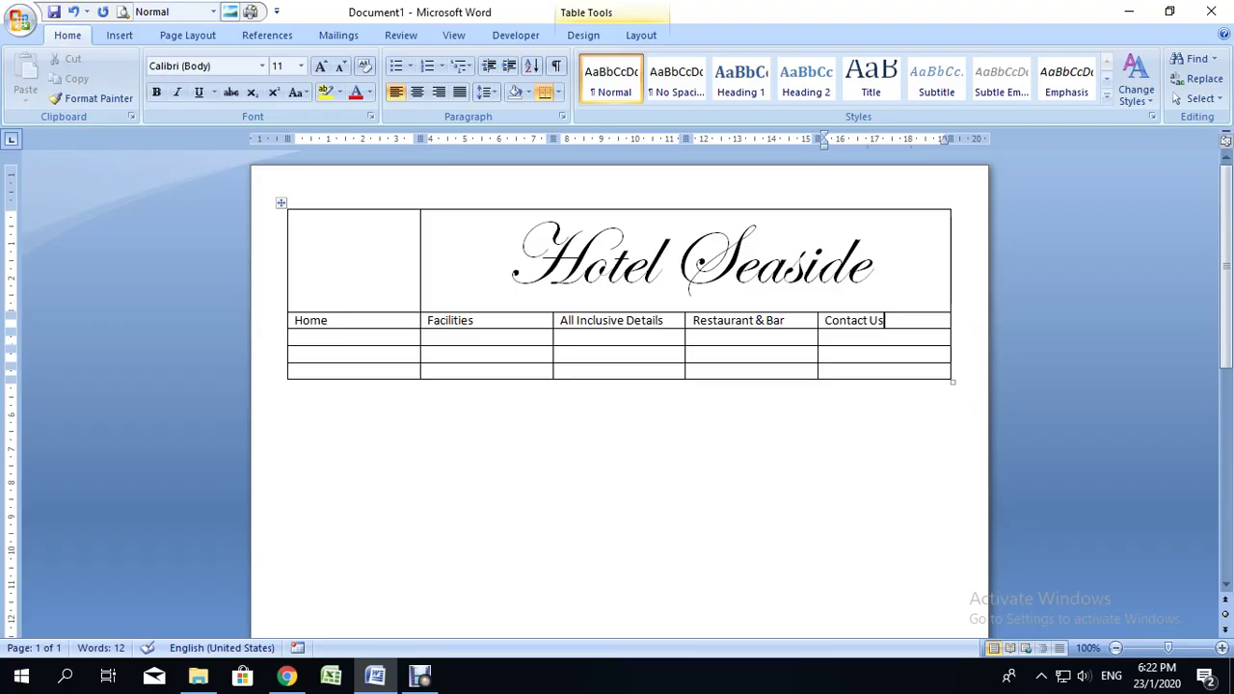
# Merge all five cells of the table's third row into one cell
pyautogui.moveTo(299, 337); pyautogui.dragTo(917, 337)
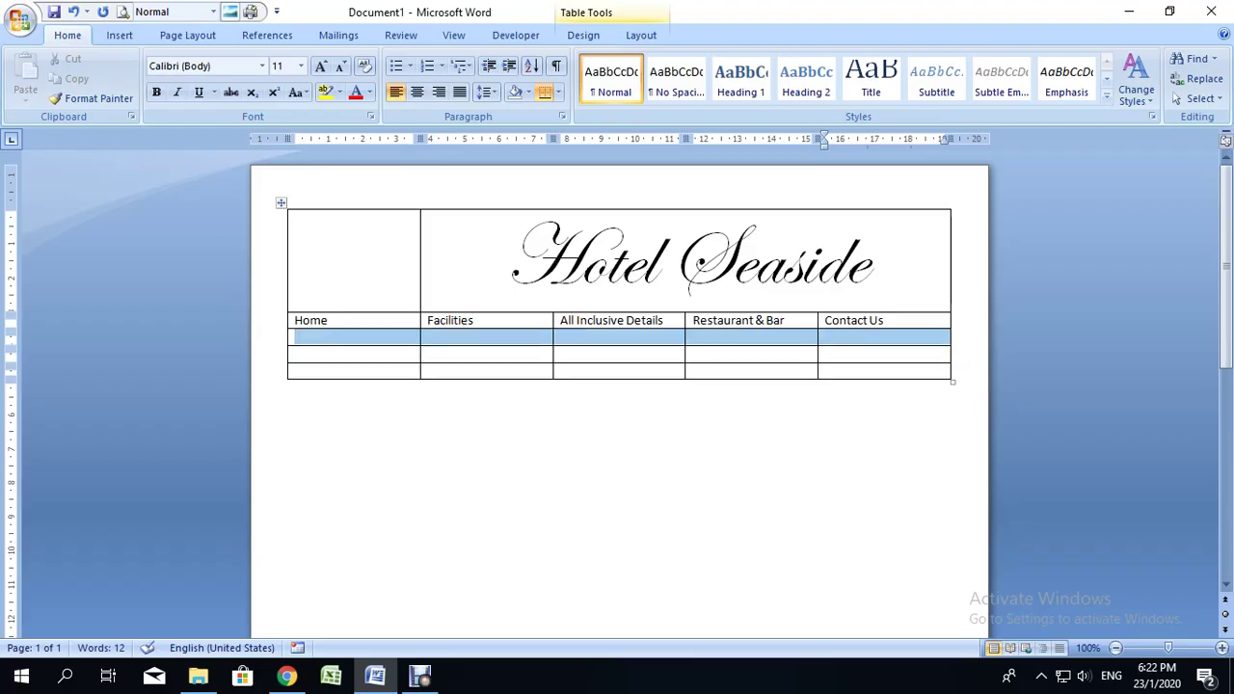
pyautogui.rightClick(917, 336)
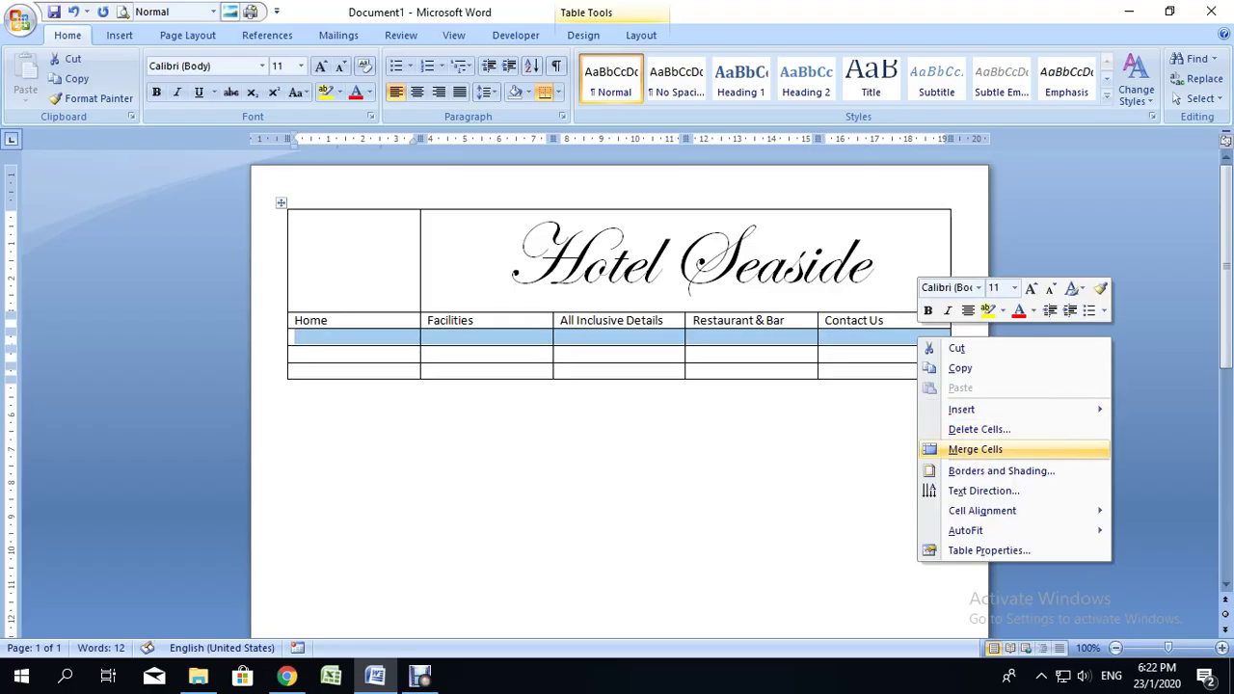
pyautogui.click(975, 449)
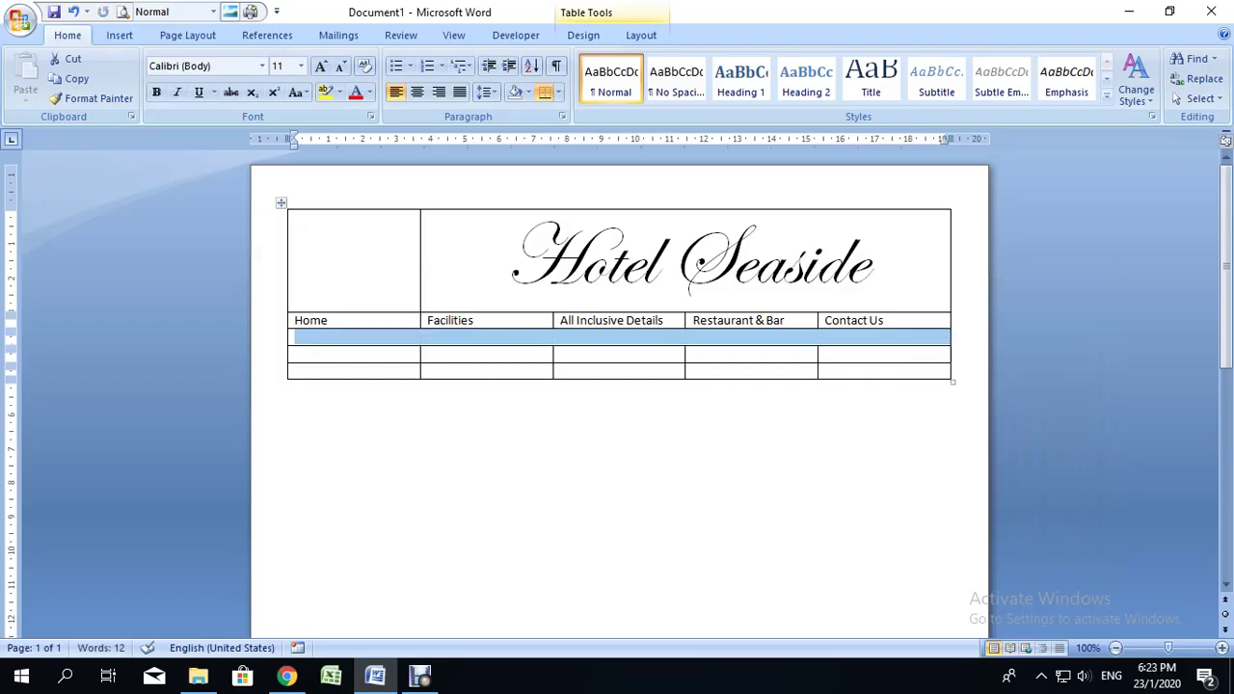
# Insert the tropical beach picture from the teach (U:) network drive into the merged third row
pyautogui.click(295, 337)
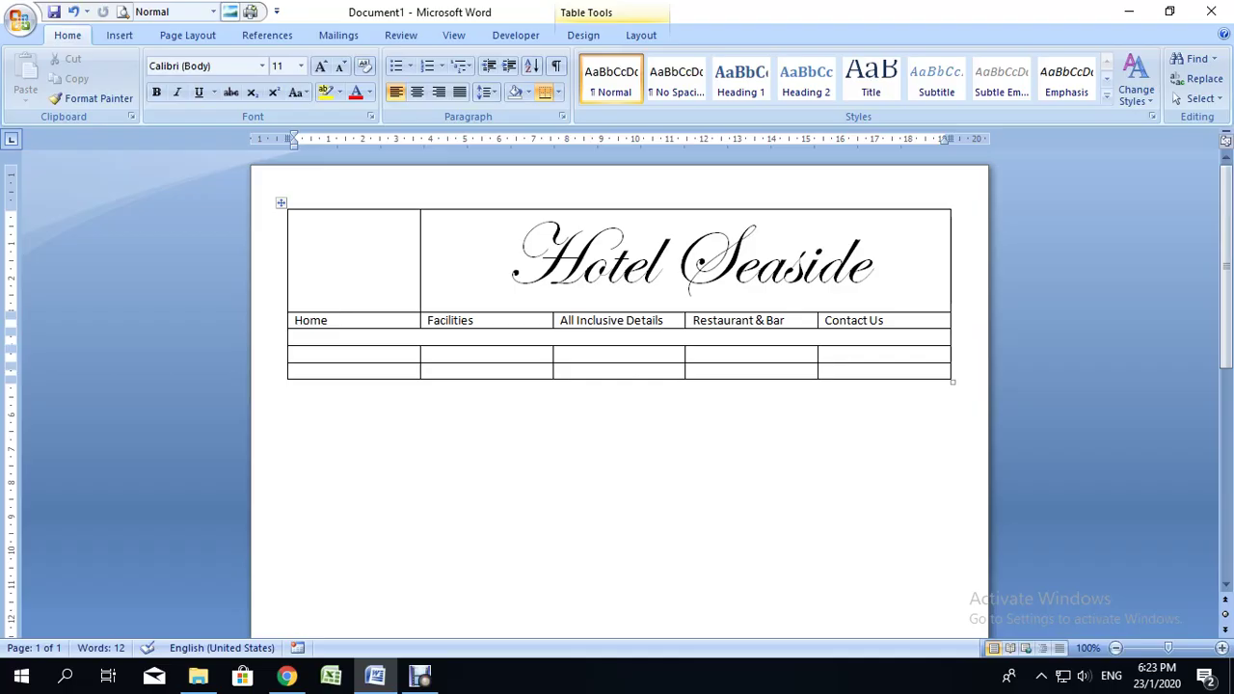
pyautogui.click(120, 35)
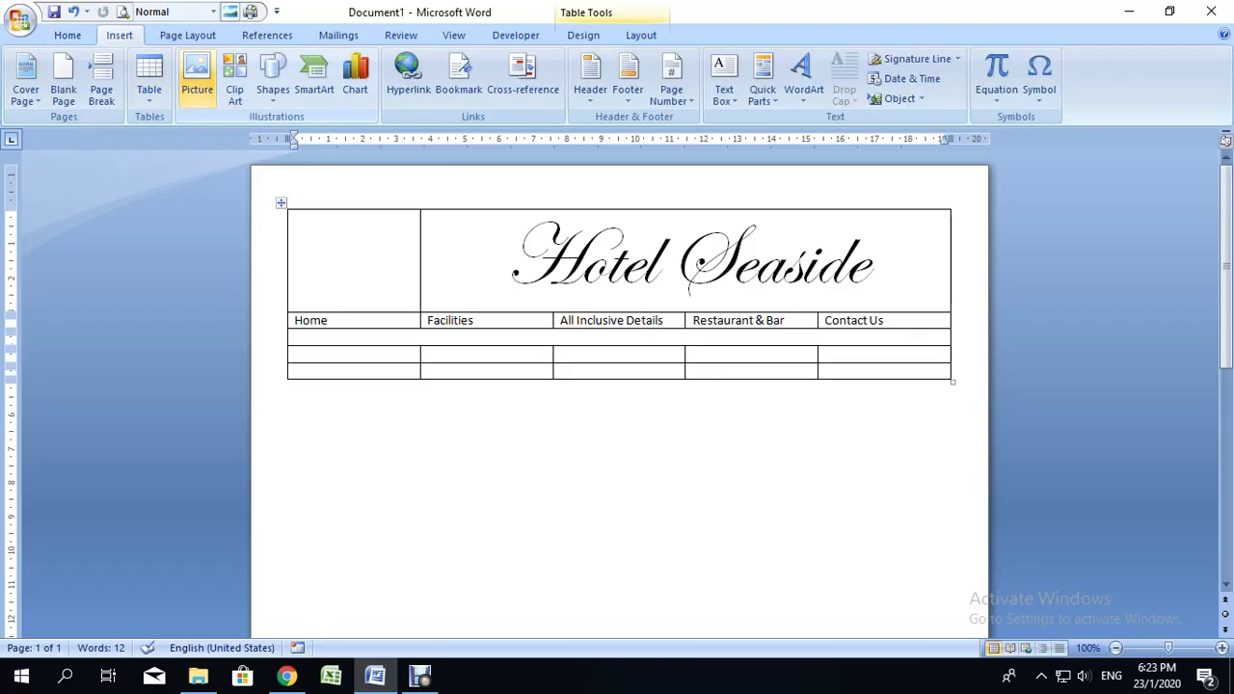
pyautogui.click(197, 77)
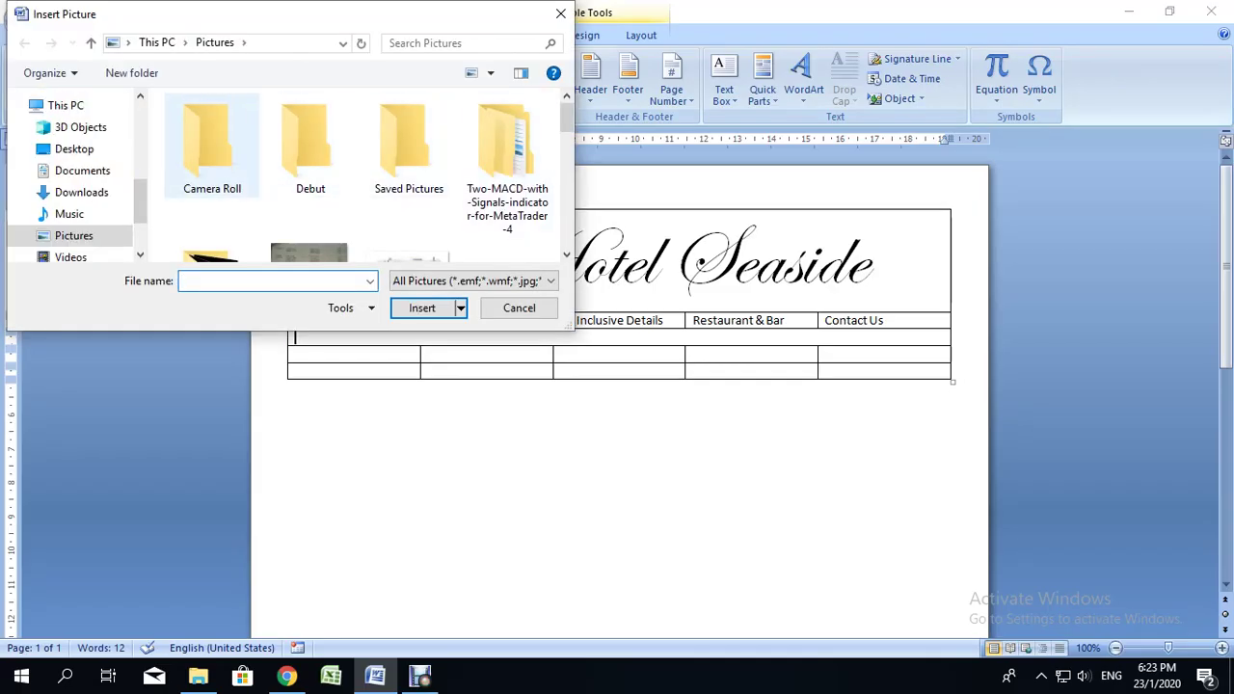
pyautogui.scroll(-2, 82, 183)
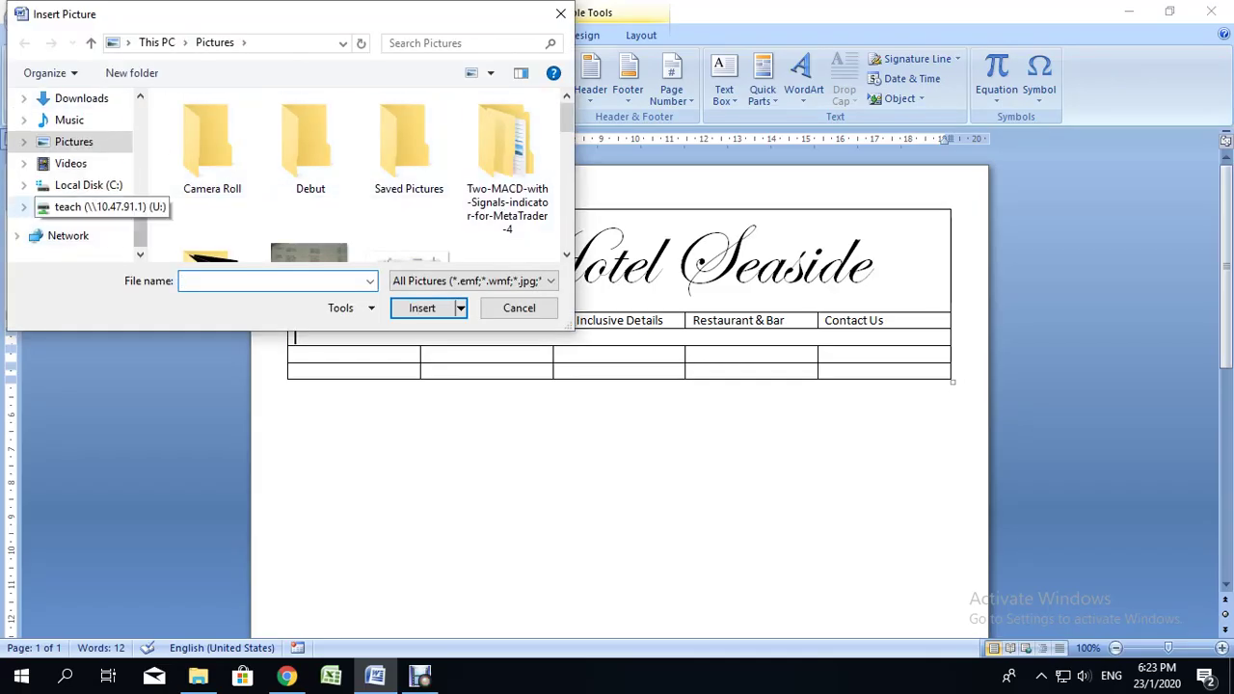
pyautogui.click(94, 206)
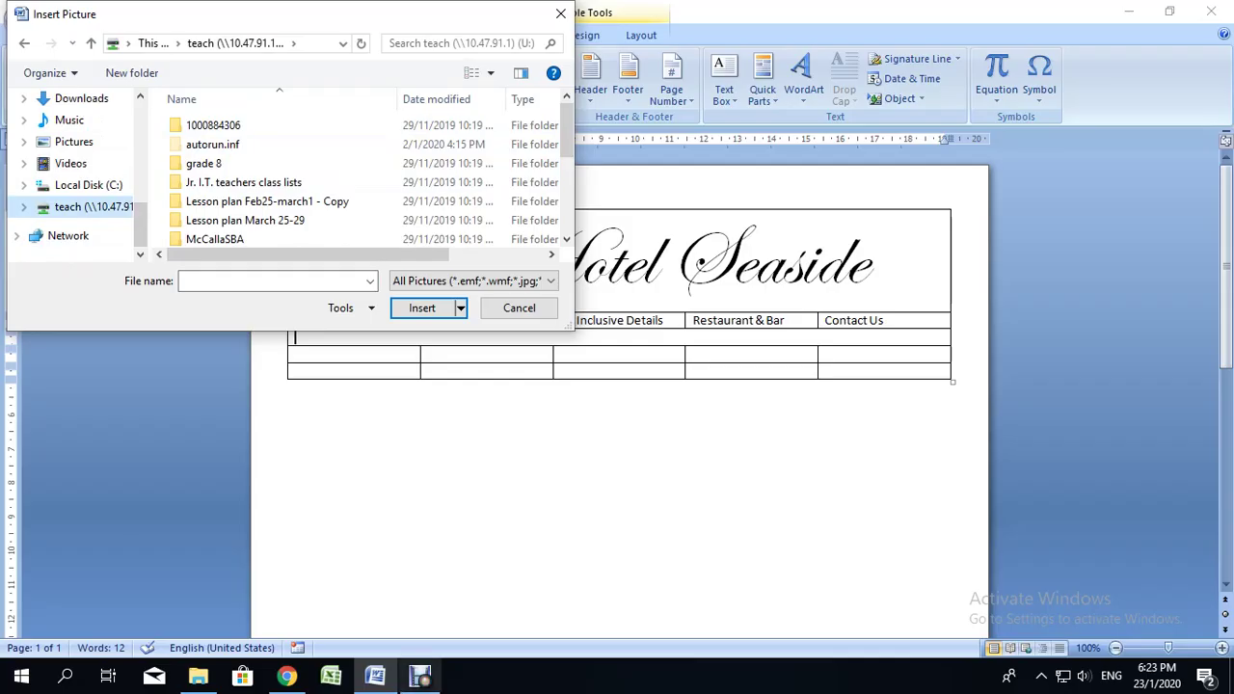
pyautogui.click(420, 675)
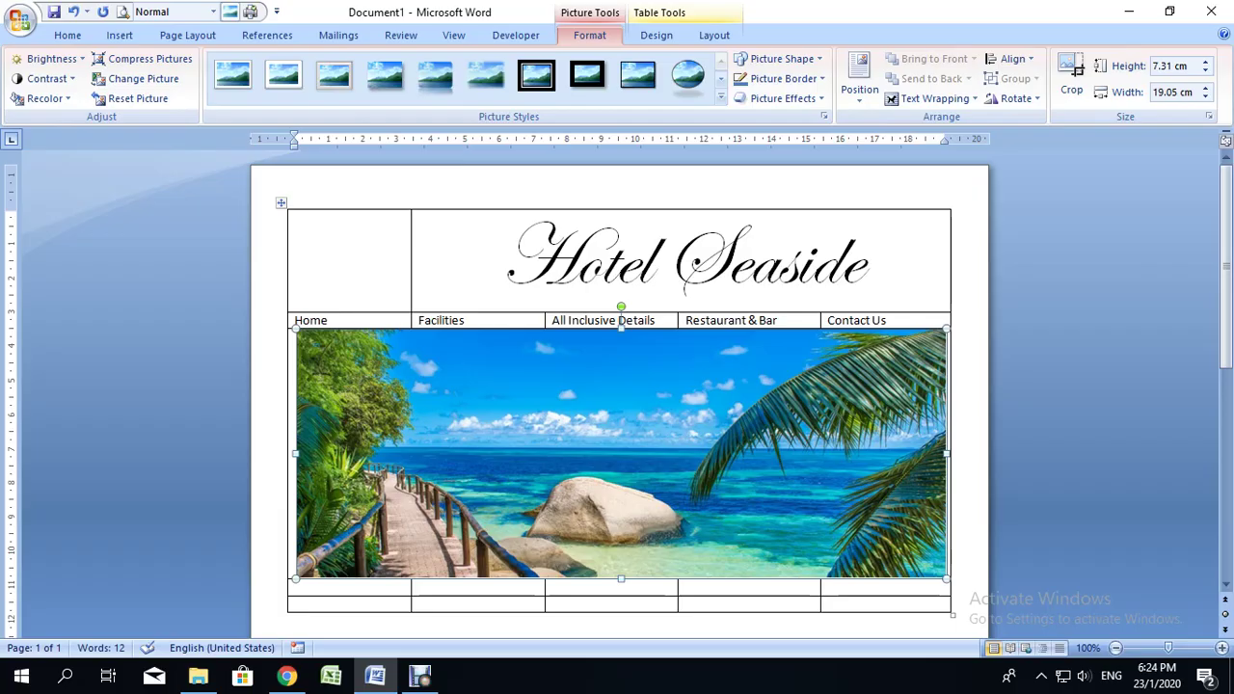
# Try enlarging the beach picture to about 7.41 cm by 19.32 cm, and undo the resize
pyautogui.moveTo(947, 578); pyautogui.dragTo(956, 582)
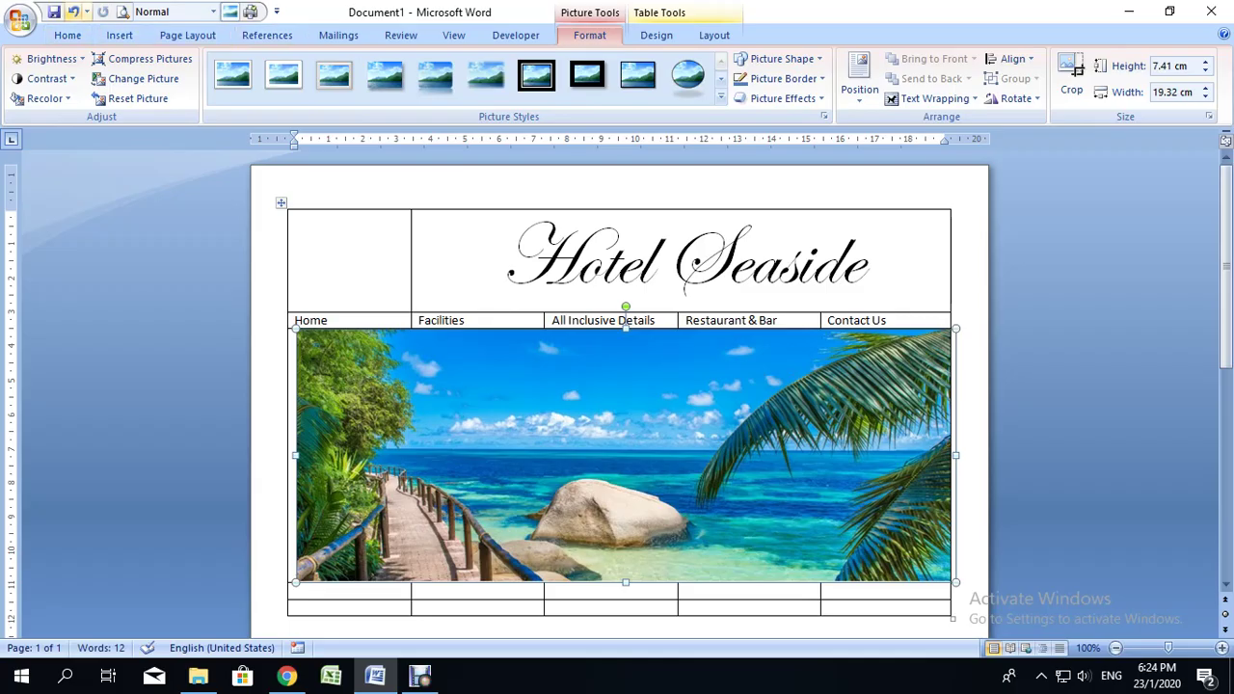
pyautogui.click(72, 12)
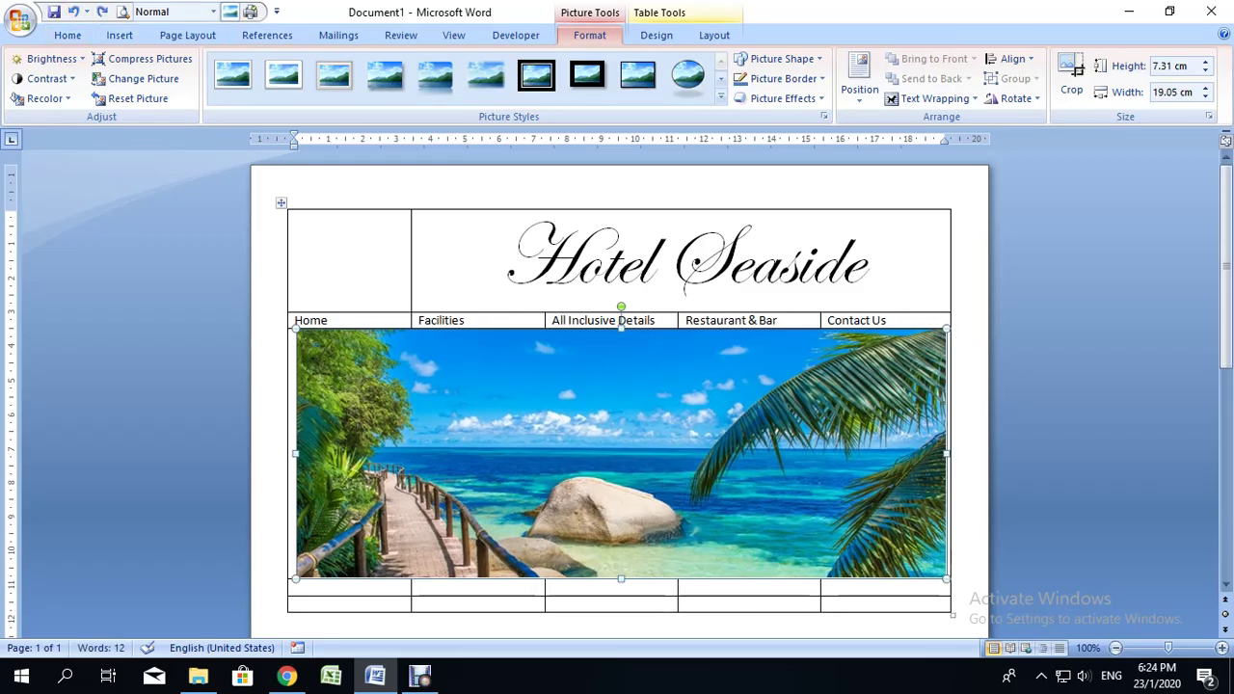
# Centre the labels horizontally in all cells of the navigation row
pyautogui.scroll(-2, 617, 385)
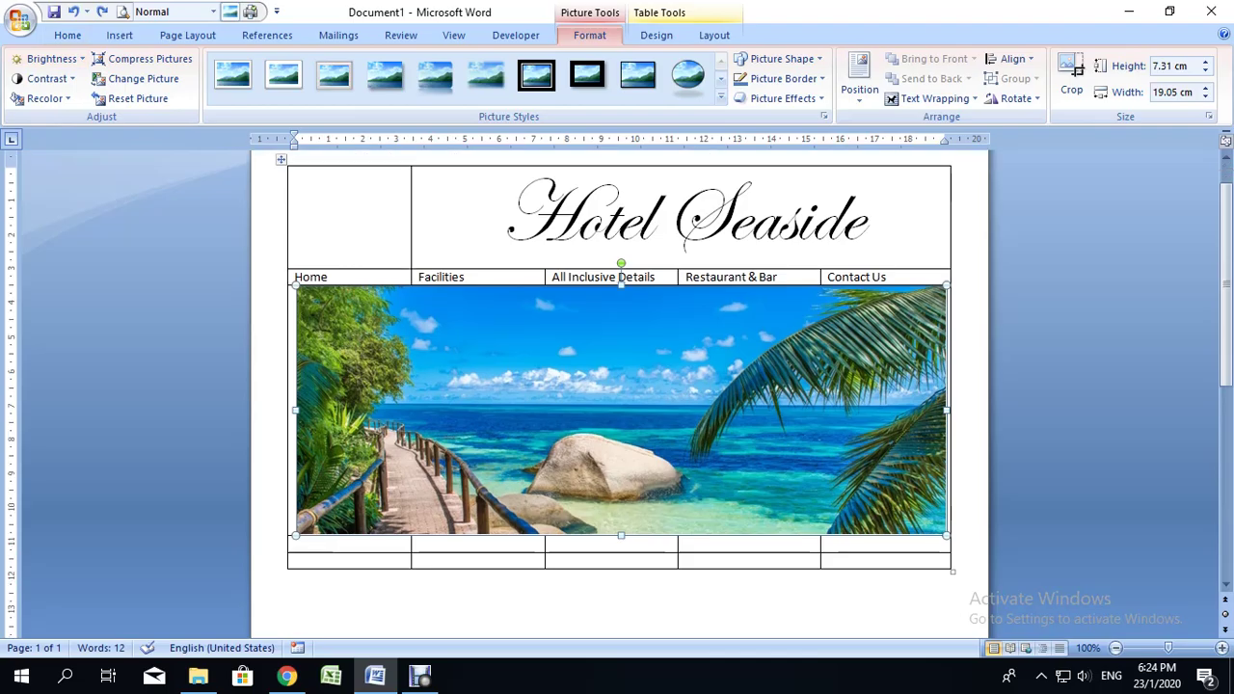
pyautogui.scroll(1, 617, 386)
pyautogui.click(289, 277)
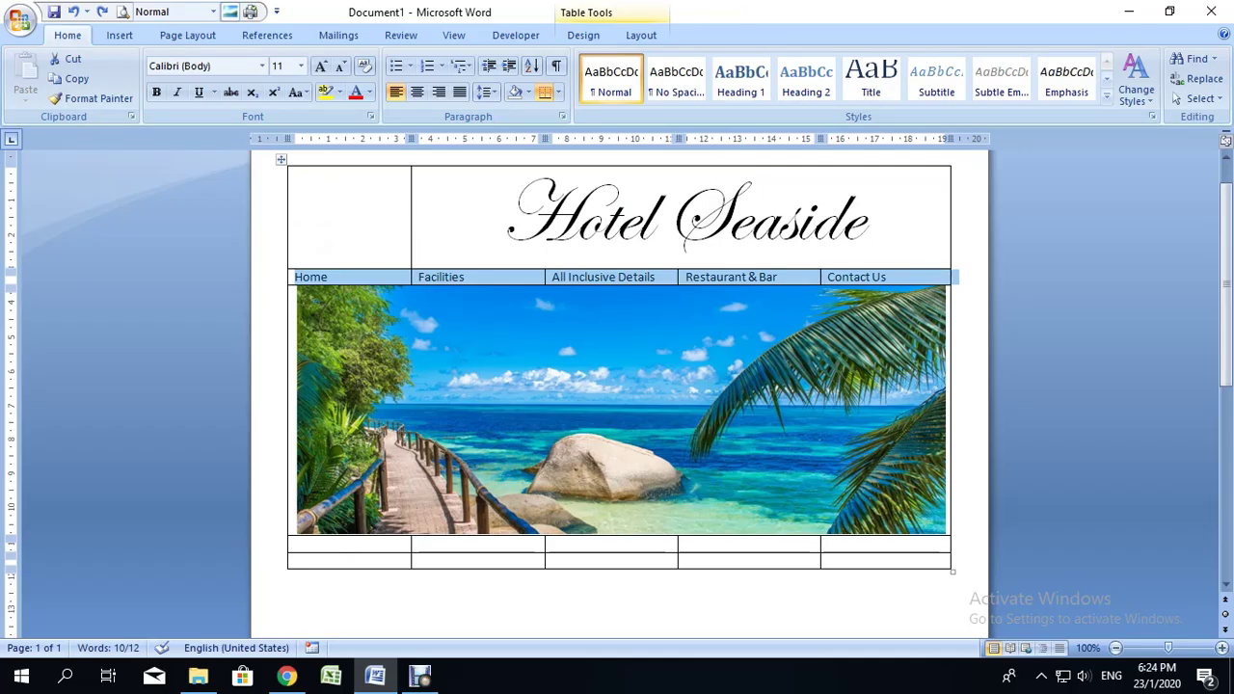
pyautogui.click(417, 92)
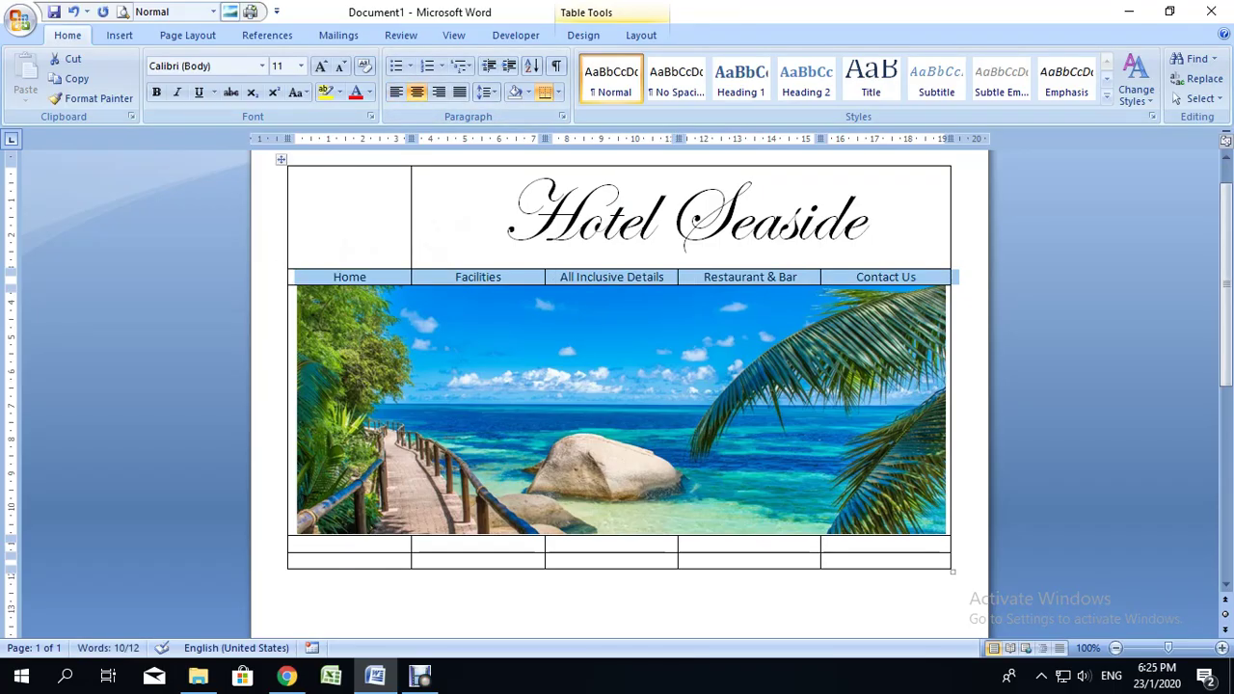
# Change the font colour of the "Hotel Seaside" title to the standard light blue
pyautogui.click(501, 216)
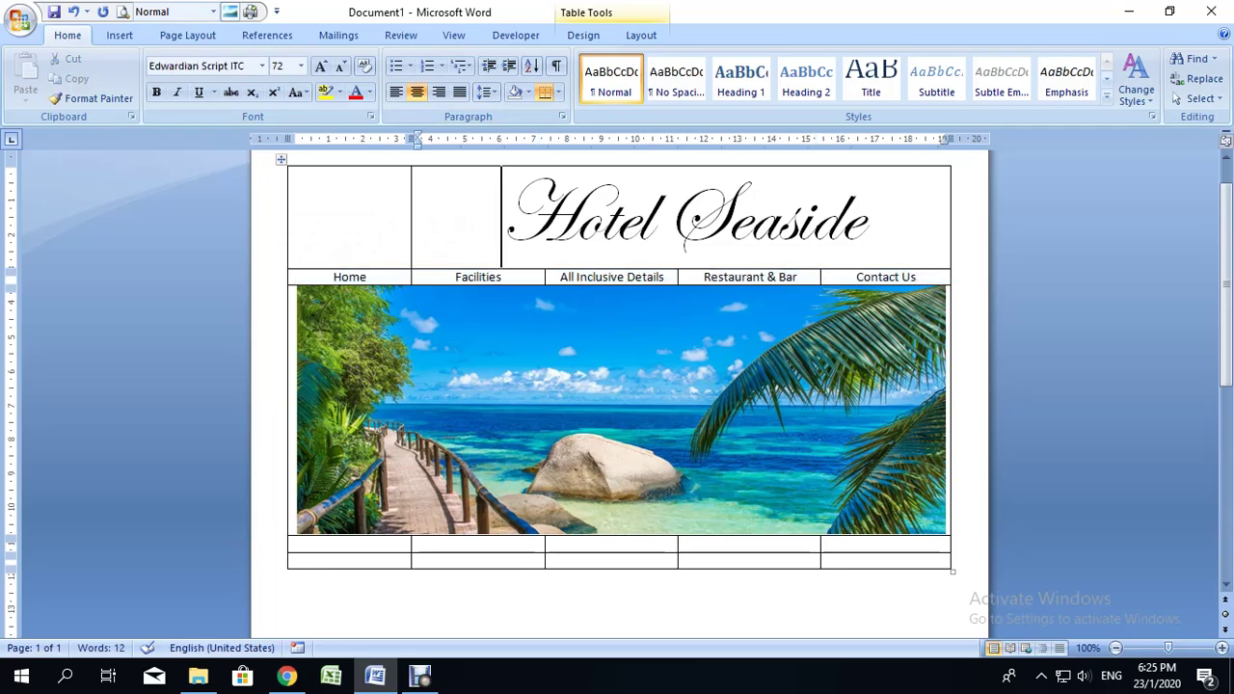
pyautogui.moveTo(501, 216); pyautogui.dragTo(862, 216)
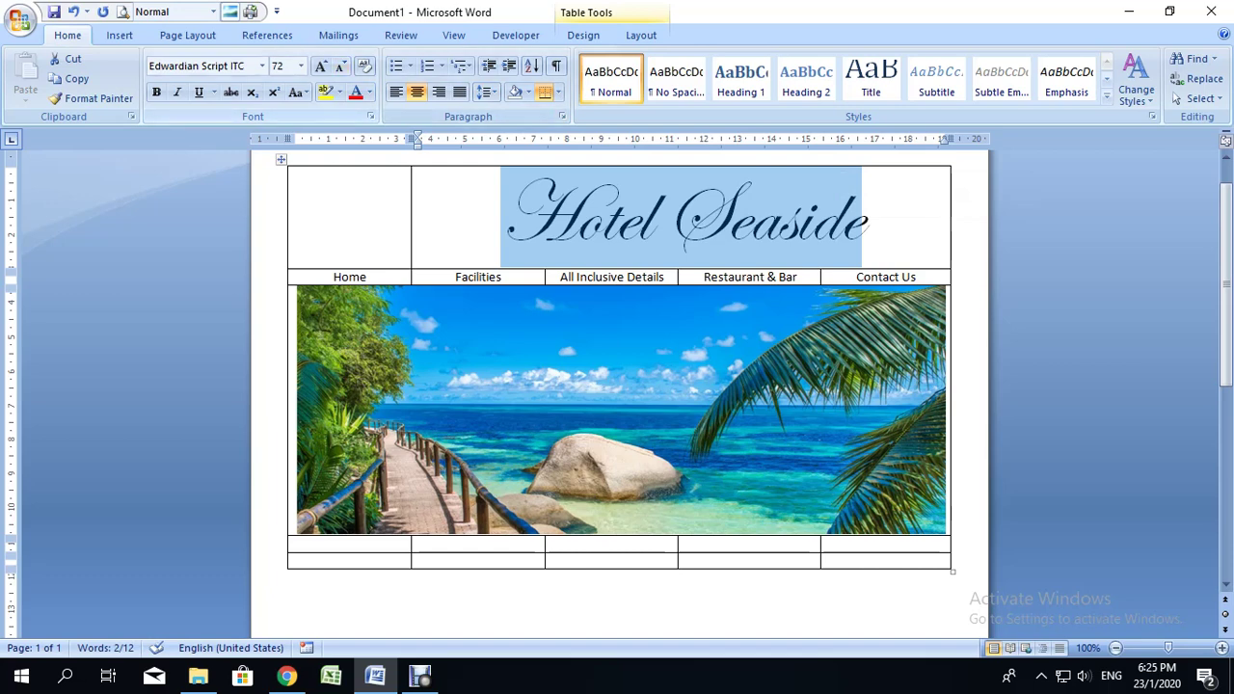
pyautogui.click(369, 91)
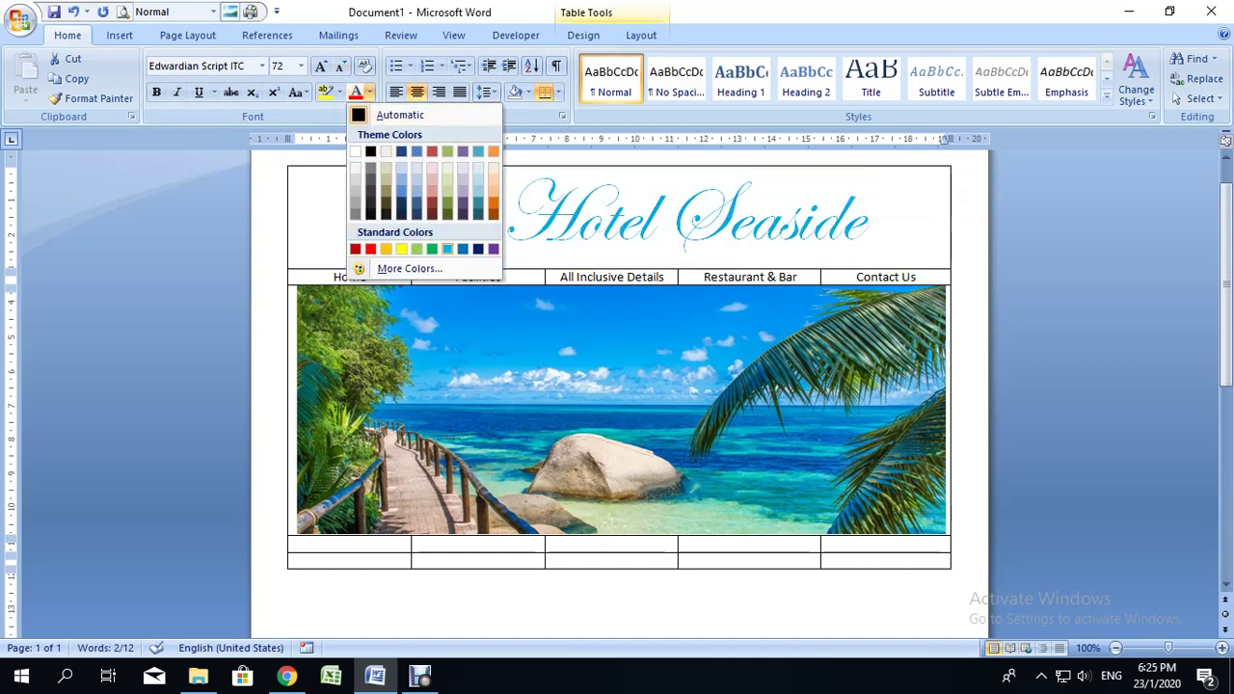
pyautogui.click(462, 245)
pyautogui.click(369, 91)
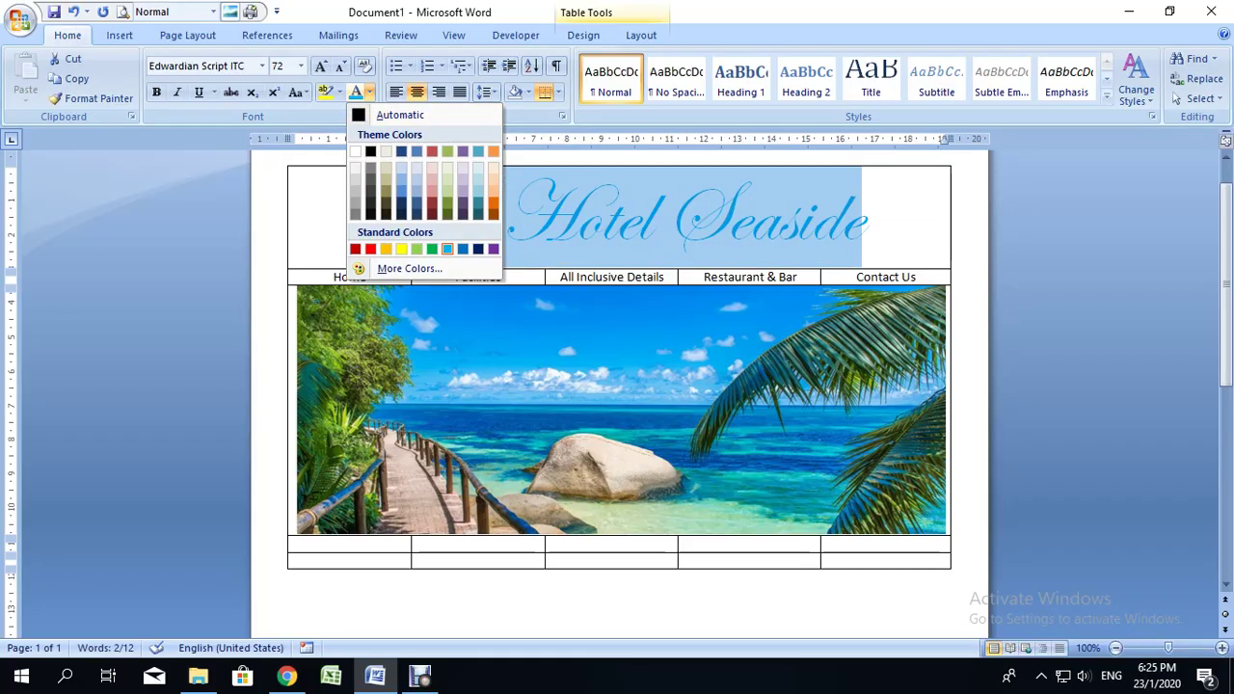
# Shade the "Hotel Seaside" title cell black
pyautogui.click(584, 35)
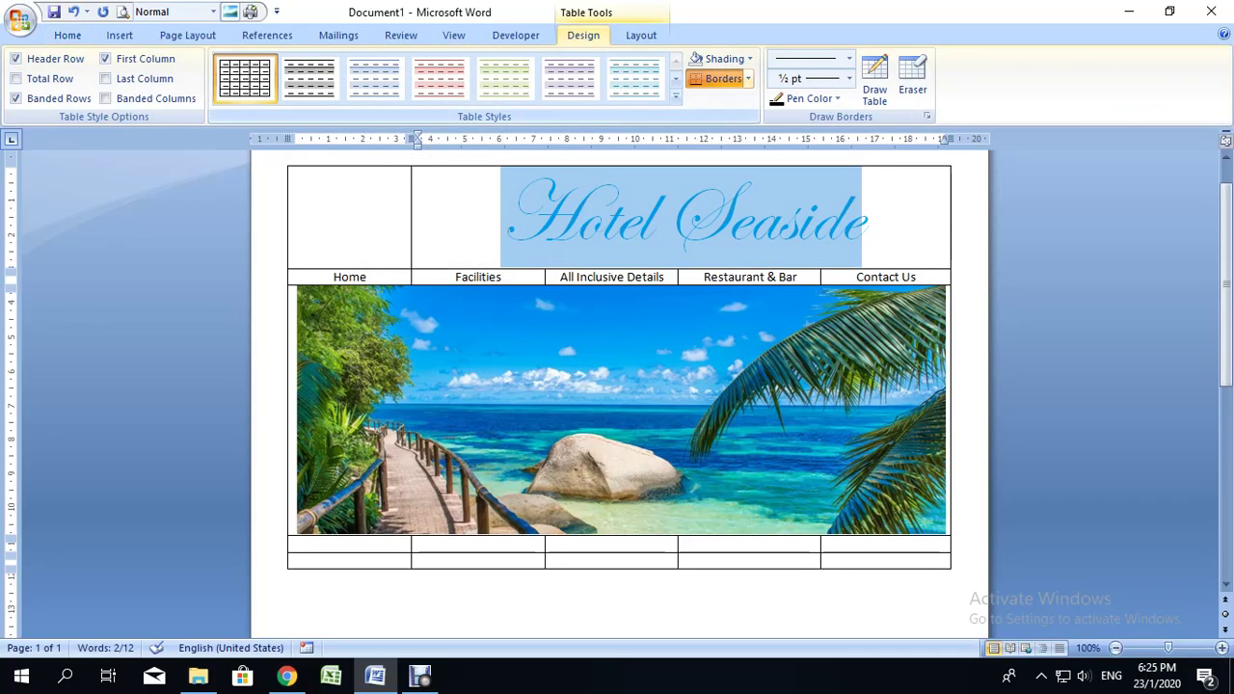
pyautogui.click(748, 59)
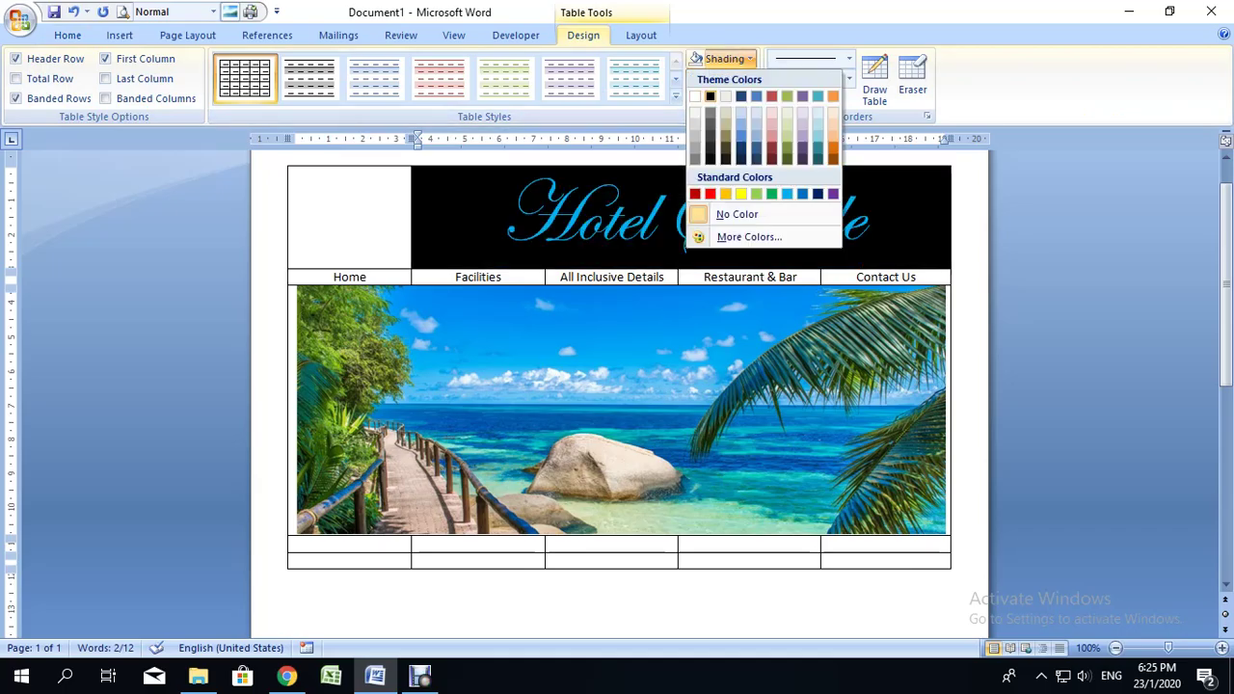
pyautogui.click(740, 96)
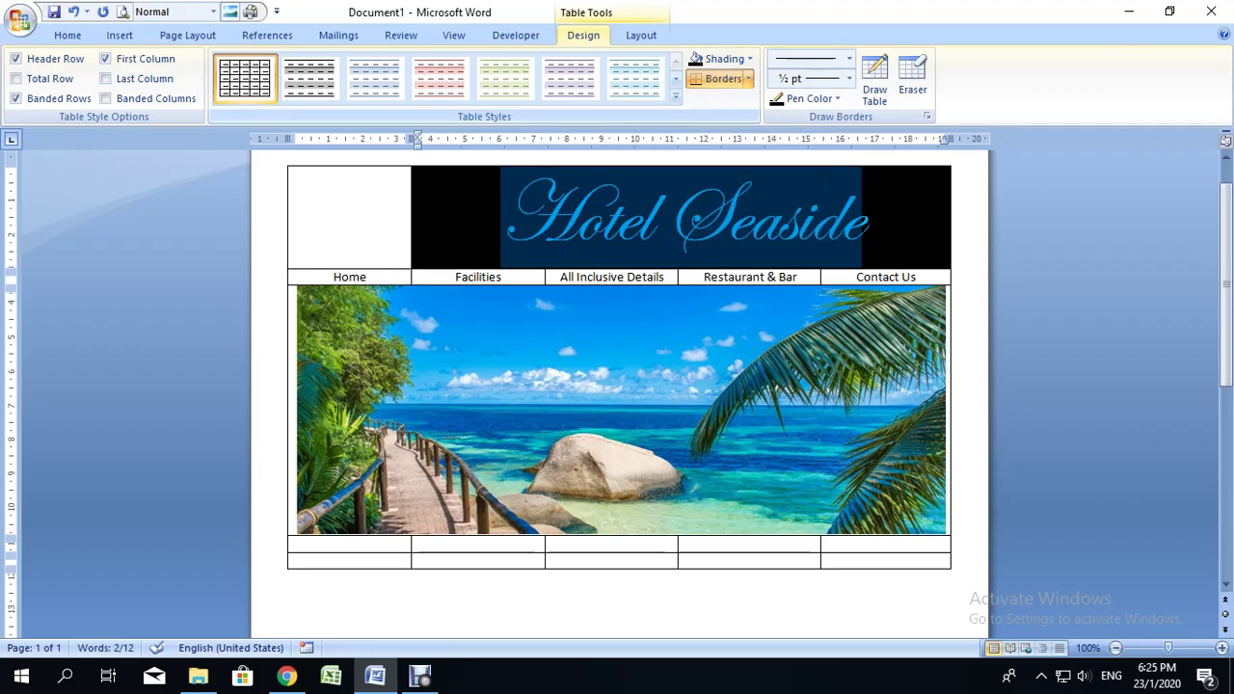
# Set the font colour of the navigation row labels, from Home to Contact Us, to white
pyautogui.moveTo(319, 277); pyautogui.dragTo(888, 276)
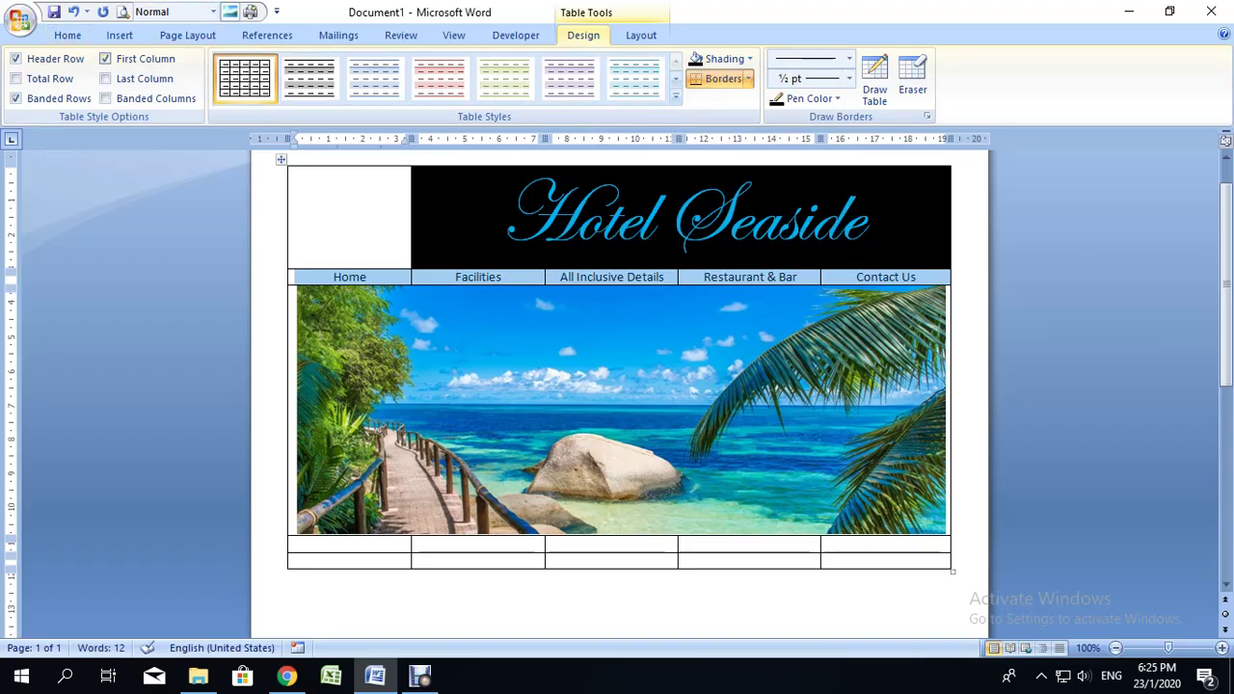
pyautogui.click(68, 35)
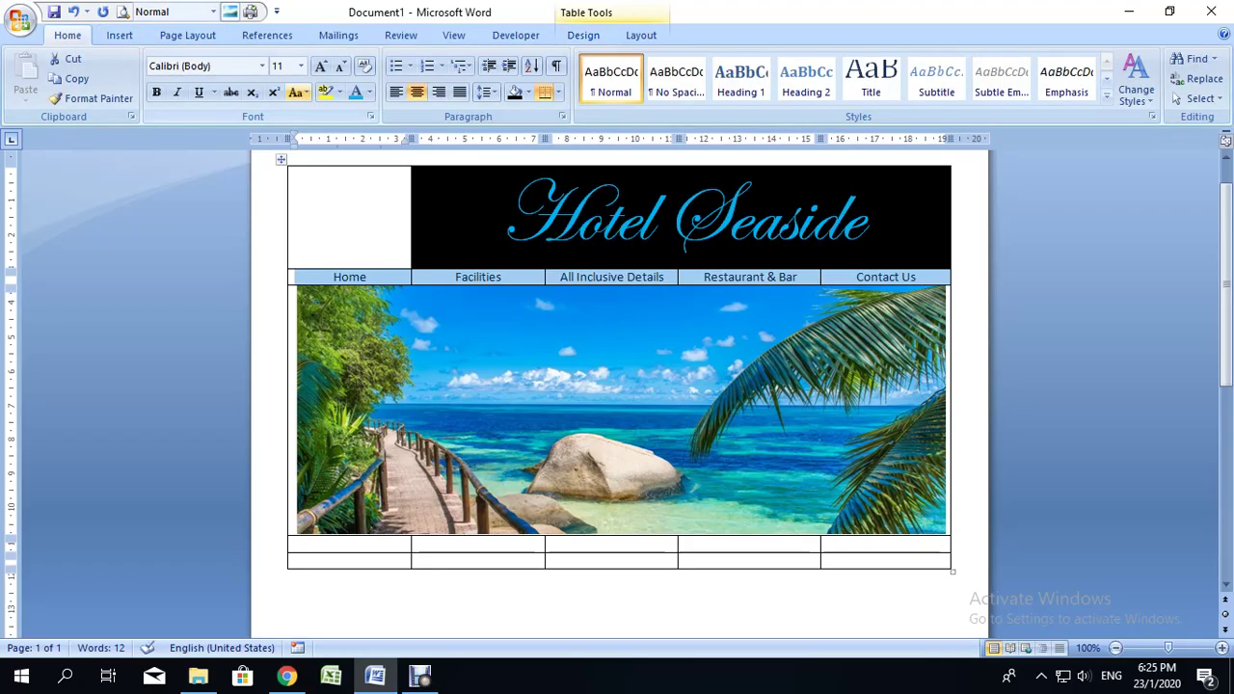
pyautogui.click(369, 93)
pyautogui.click(355, 151)
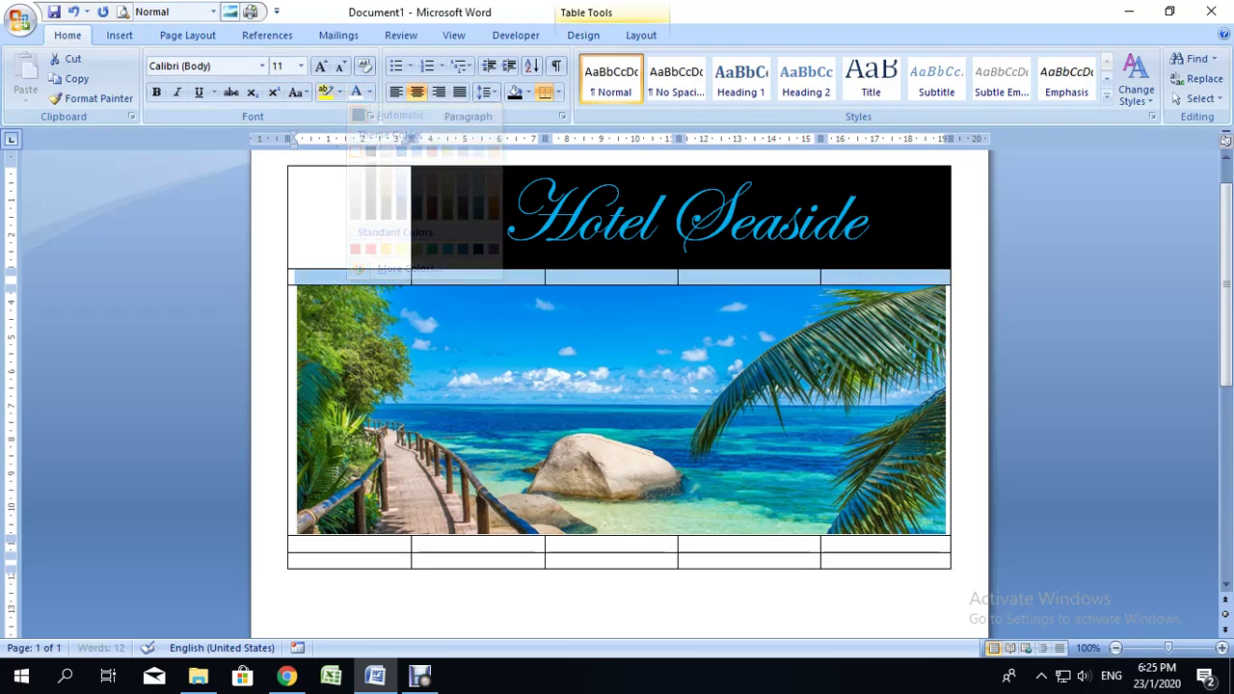
# Shade the cells of the navigation row in the standard light blue
pyautogui.click(584, 34)
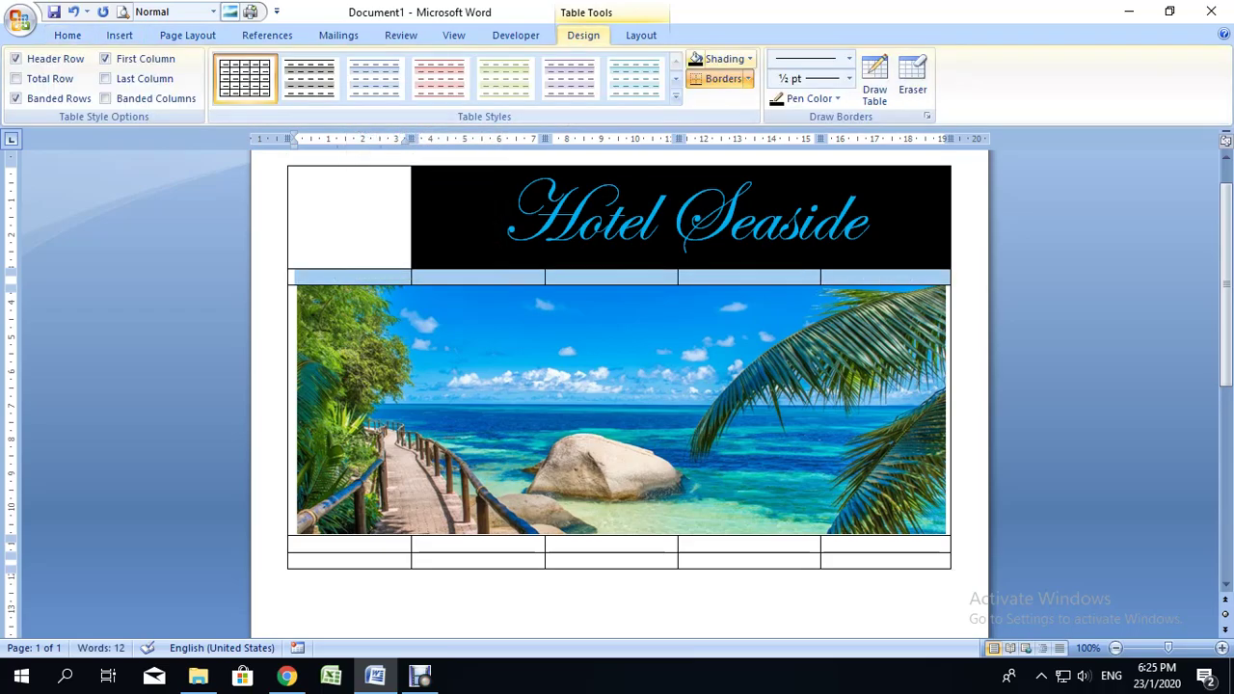
pyautogui.click(749, 59)
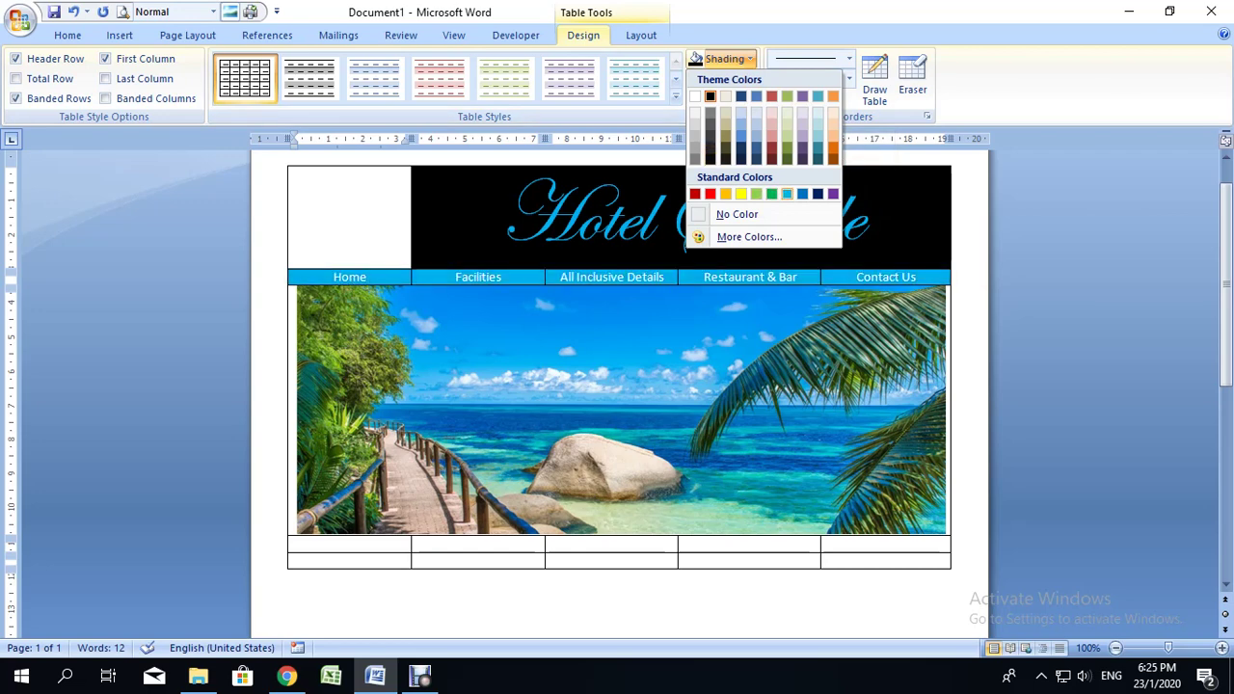
pyautogui.click(787, 194)
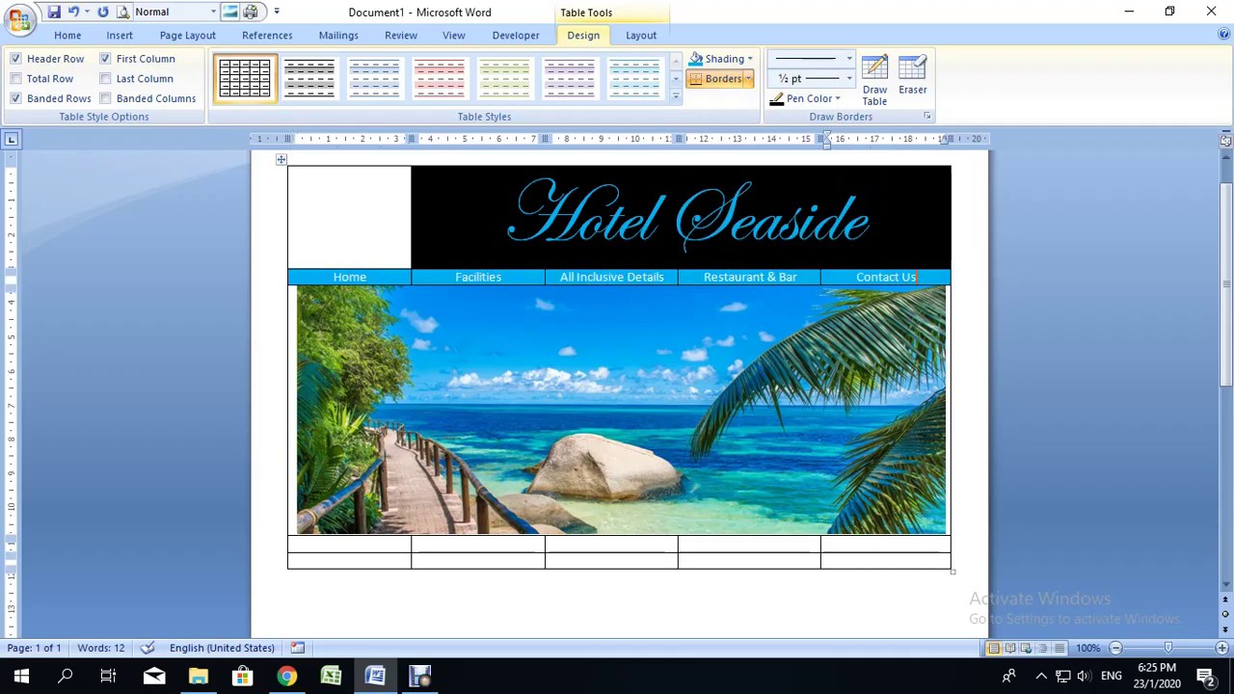
# Make the navigation row labels bold and set their font size to 14
pyautogui.moveTo(916, 276); pyautogui.dragTo(347, 277)
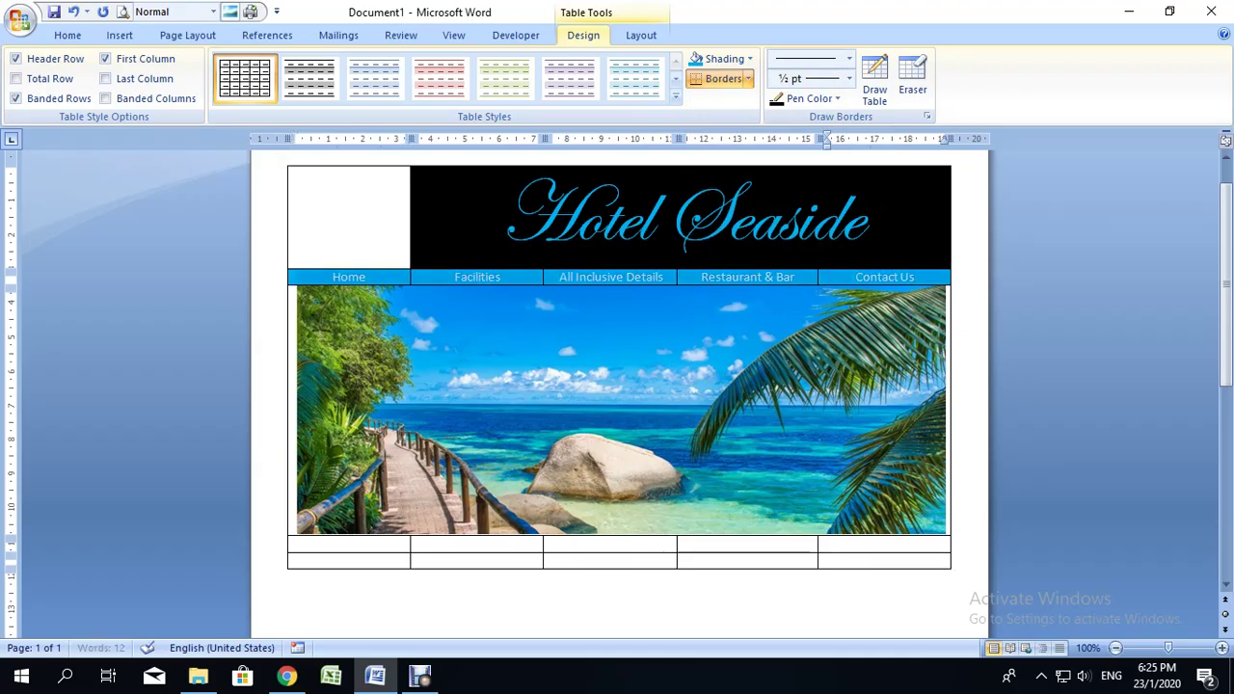
pyautogui.click(68, 35)
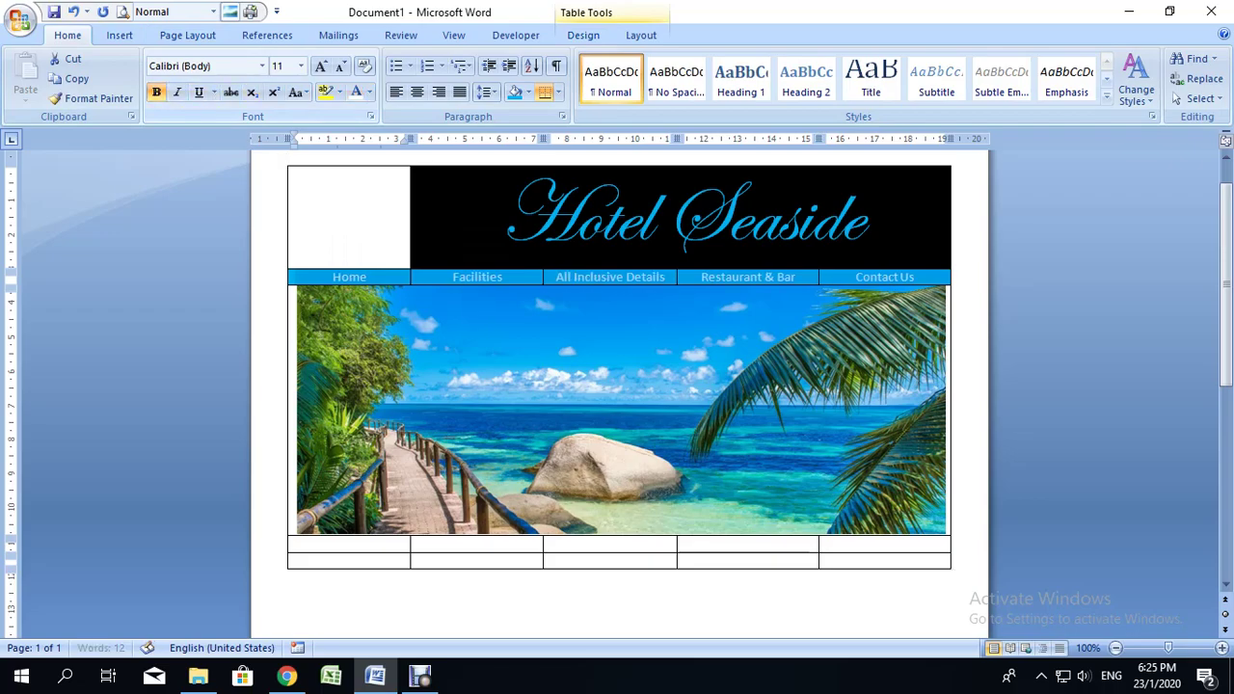
pyautogui.click(301, 65)
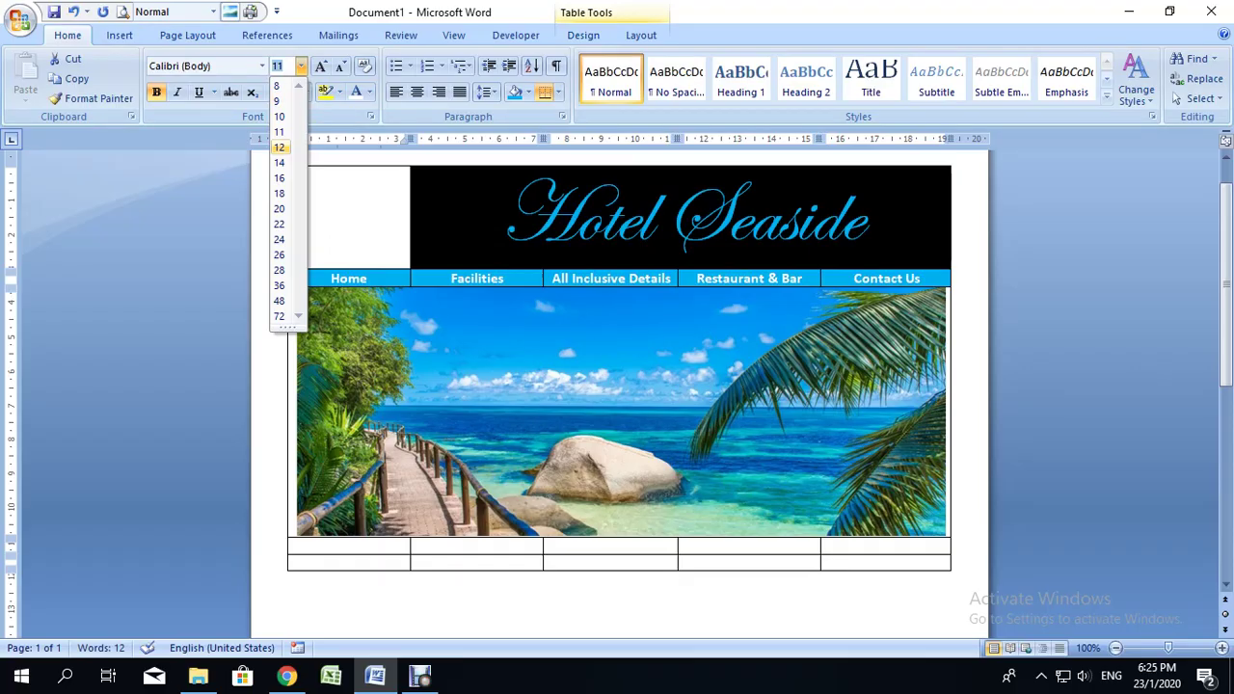
pyautogui.click(280, 162)
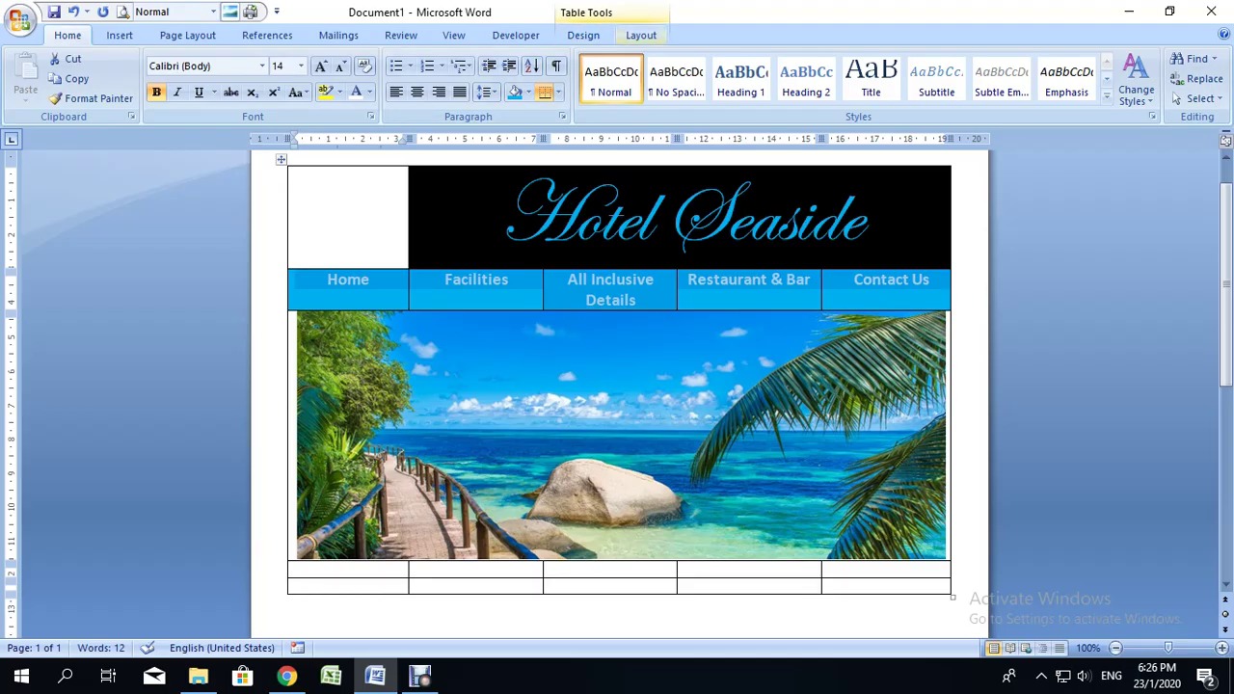
# Align the navigation row labels to the centre of their cells, both horizontally and vertically
pyautogui.click(583, 34)
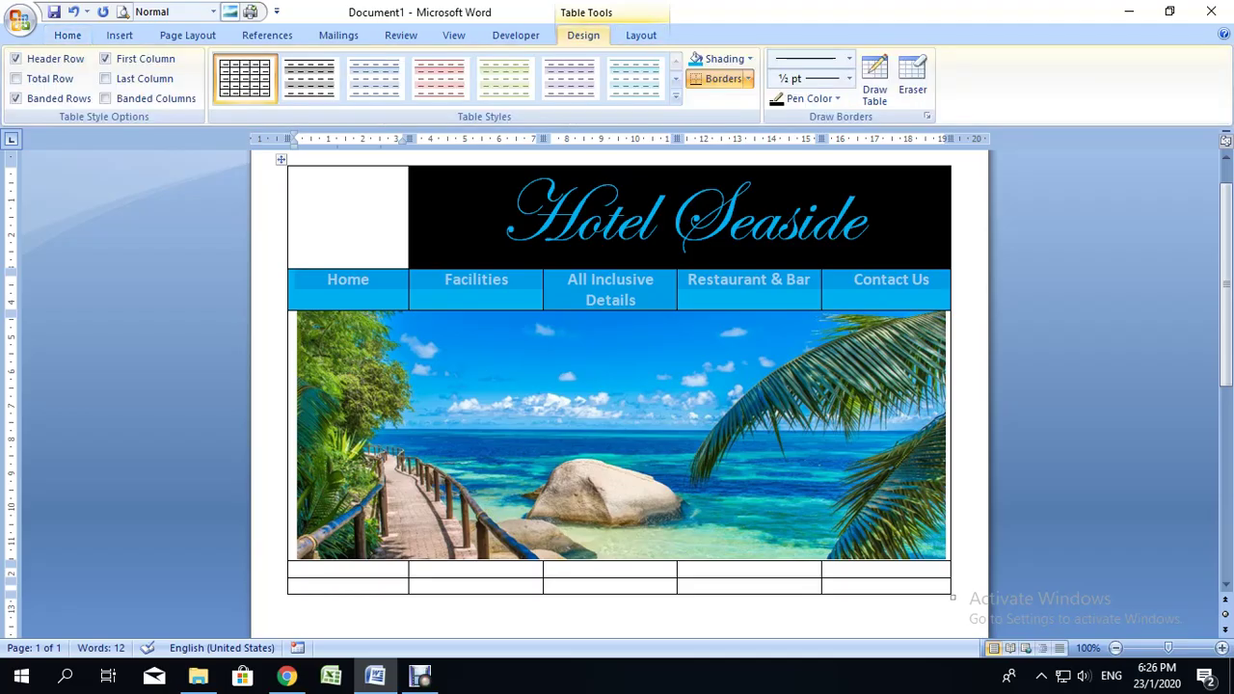
pyautogui.click(642, 34)
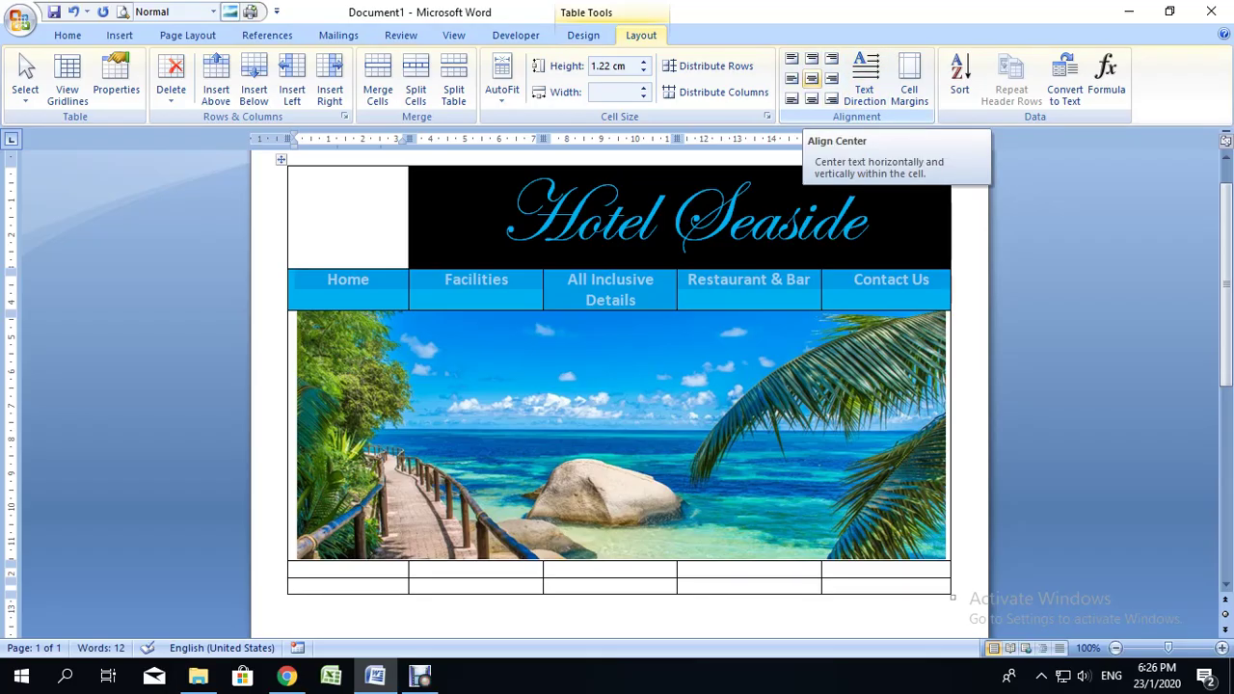
pyautogui.click(812, 78)
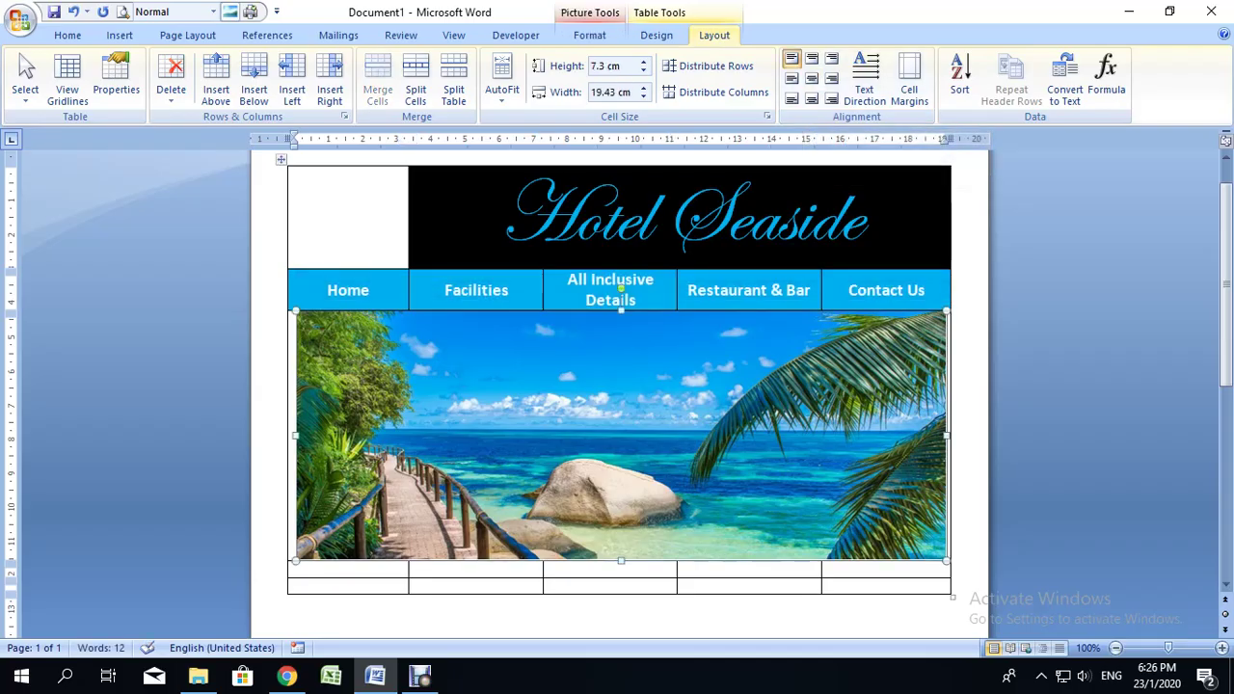
pyautogui.scroll(-2, 617, 386)
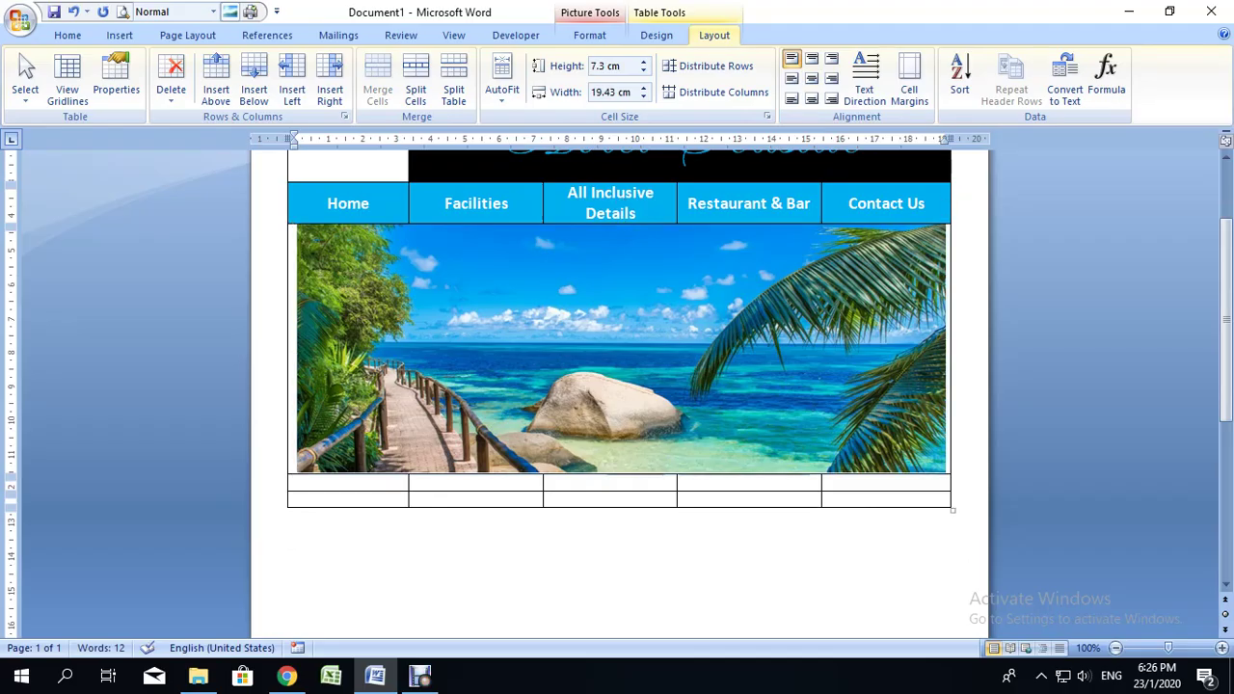
# Merge the five cells of the row directly below the beach picture into a single cell
pyautogui.click(617, 482)
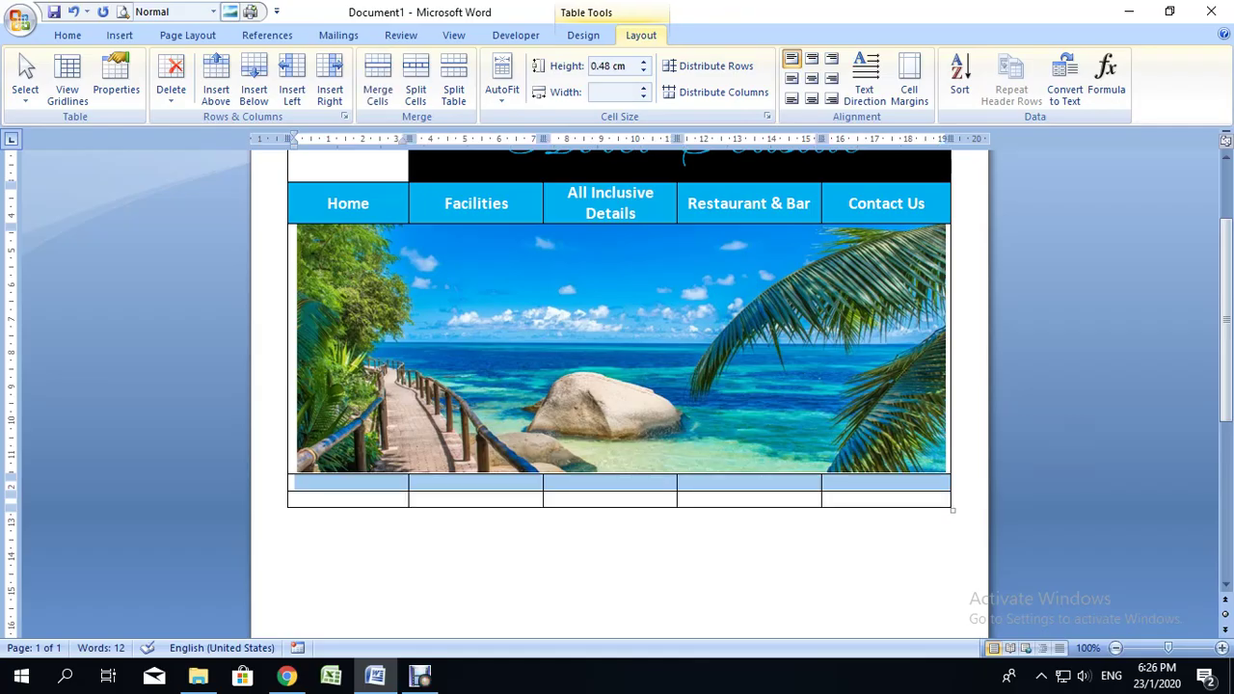
pyautogui.rightClick(871, 482)
pyautogui.click(928, 369)
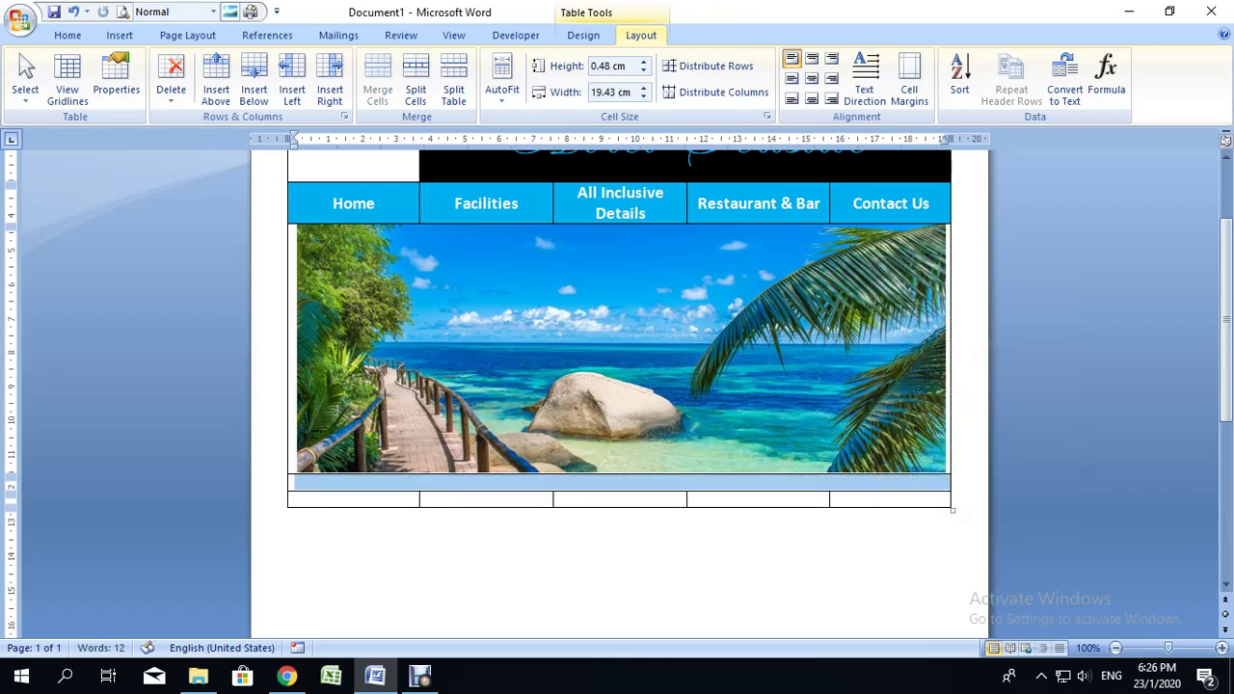
pyautogui.click(295, 482)
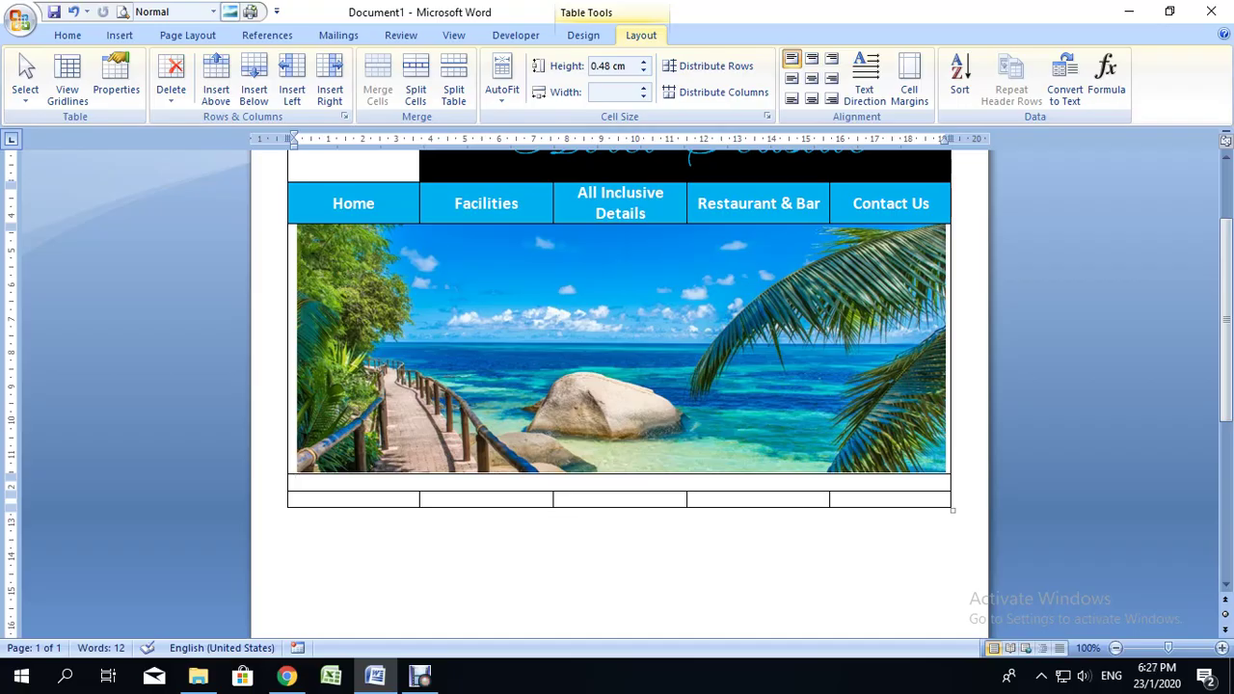
pyautogui.click(419, 676)
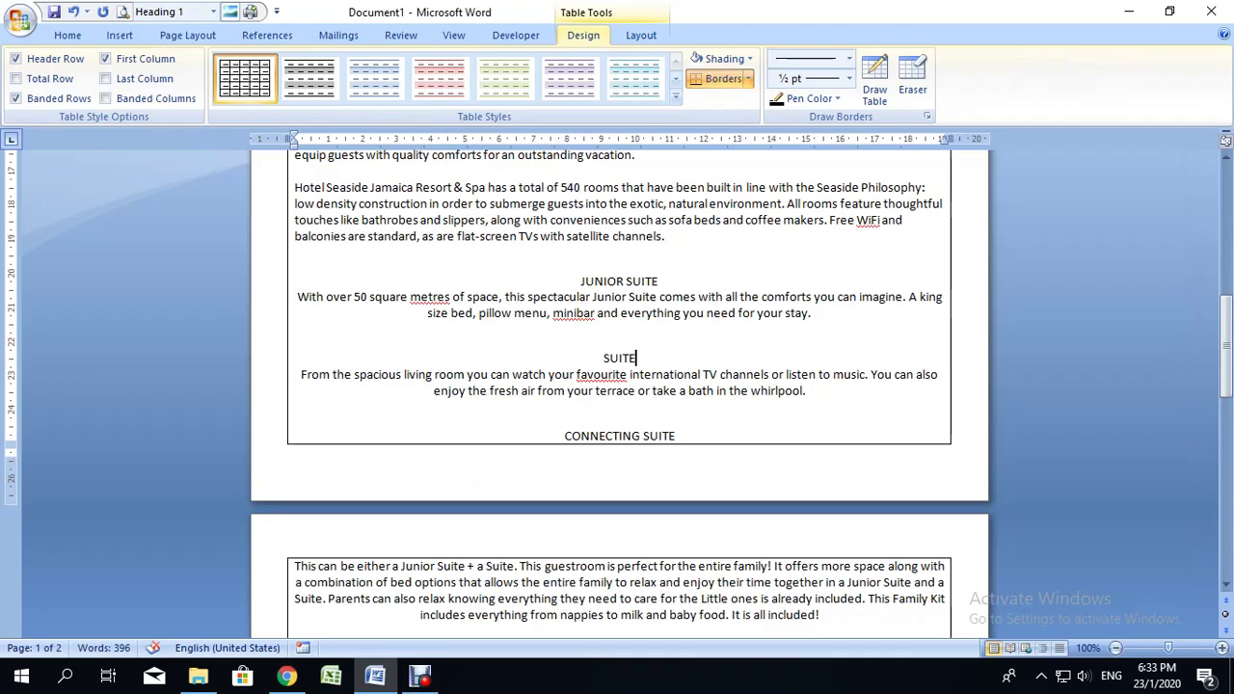
# Insert the picture seaside.png from the Downloads folder into the empty cell beside the Hotel Seaside title
pyautogui.scroll(8, 618, 386)
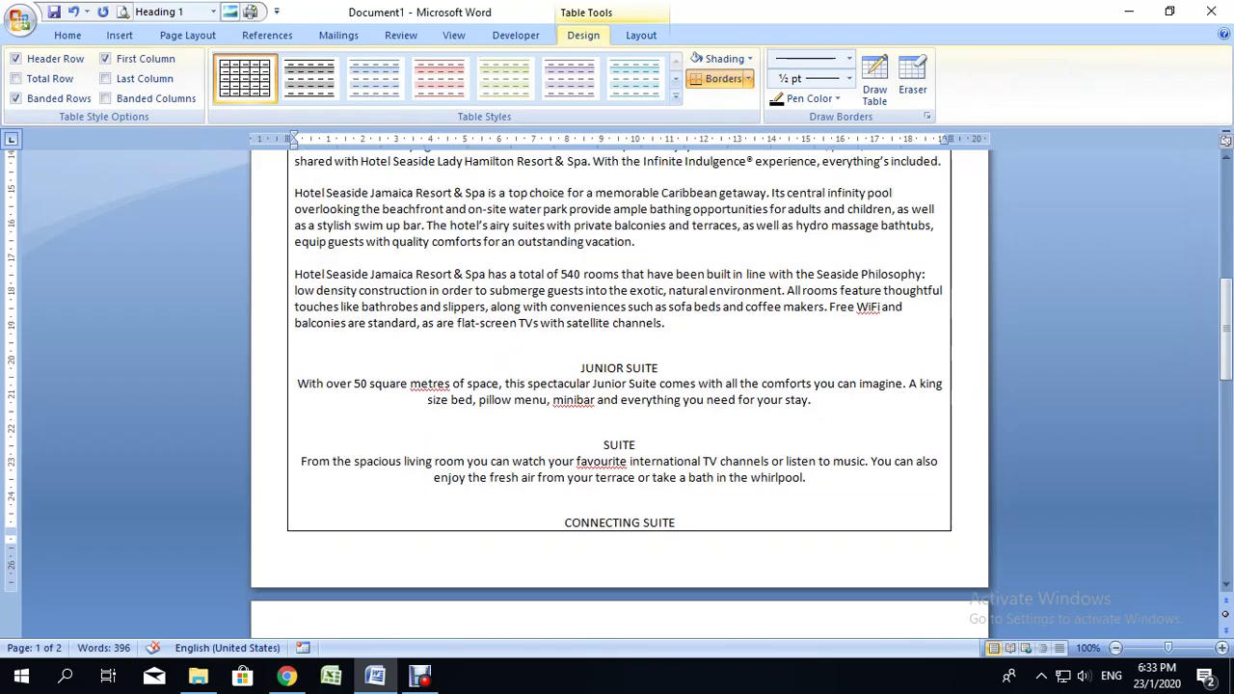
pyautogui.scroll(2, 617, 386)
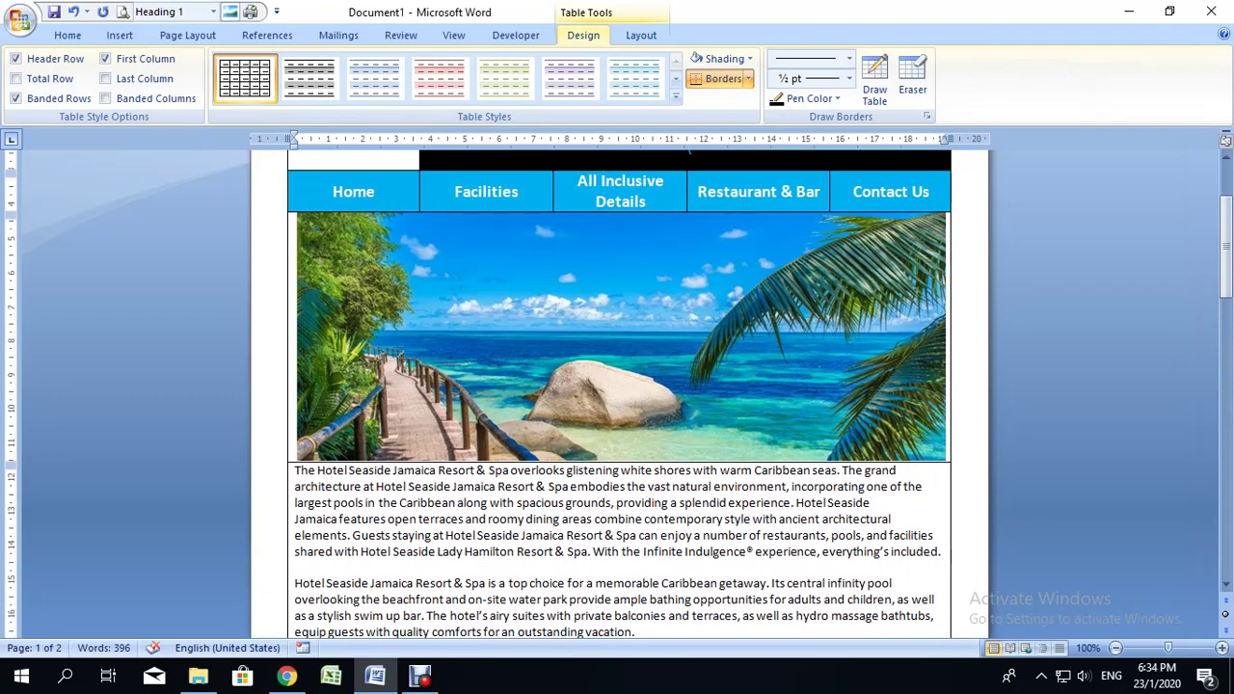
pyautogui.scroll(-15, 617, 385)
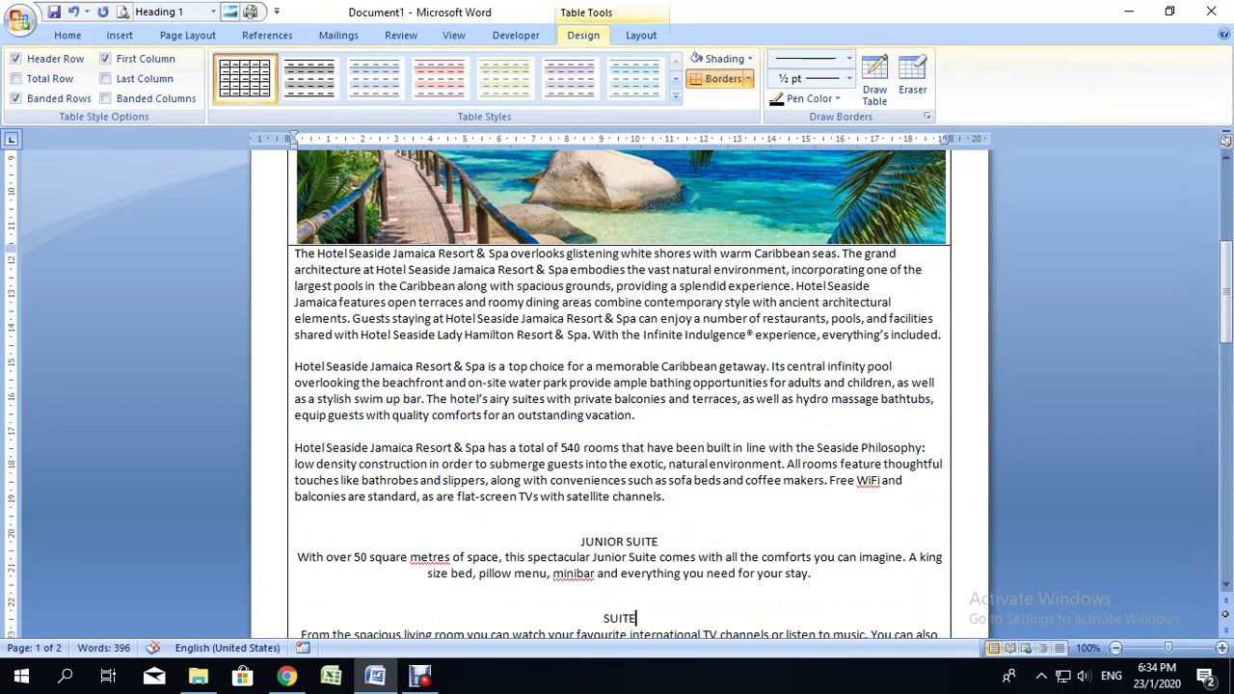
pyautogui.scroll(16, 617, 385)
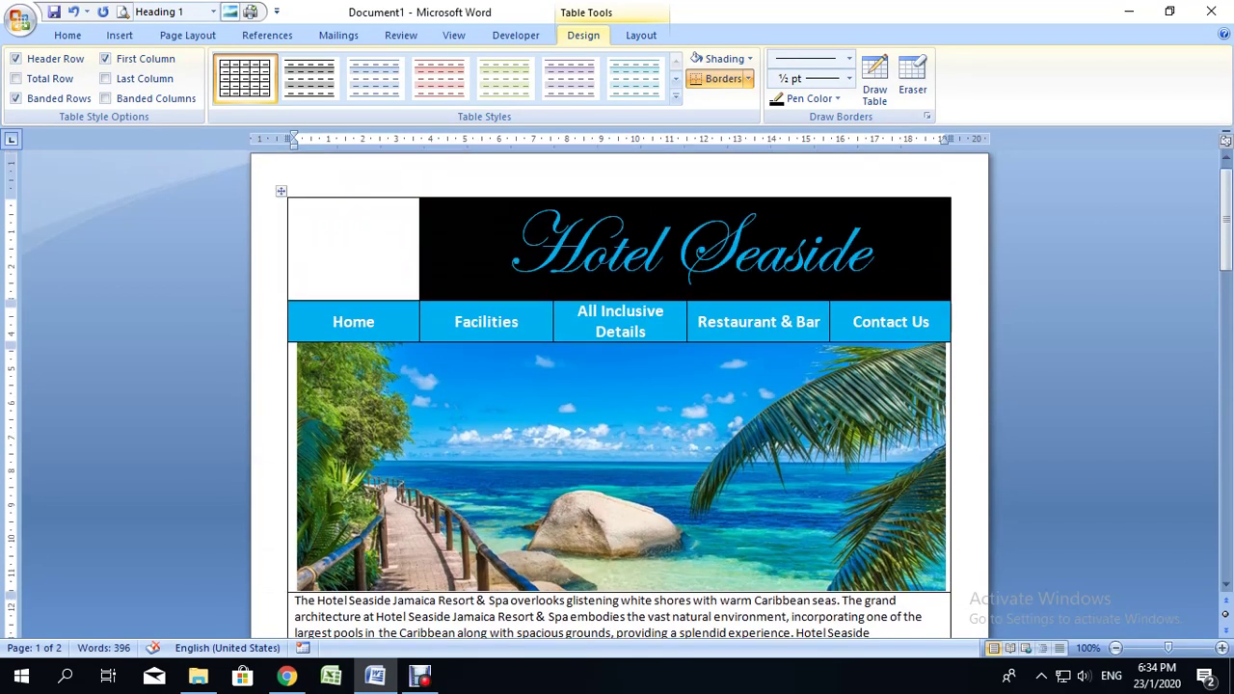
pyautogui.click(295, 206)
pyautogui.click(119, 35)
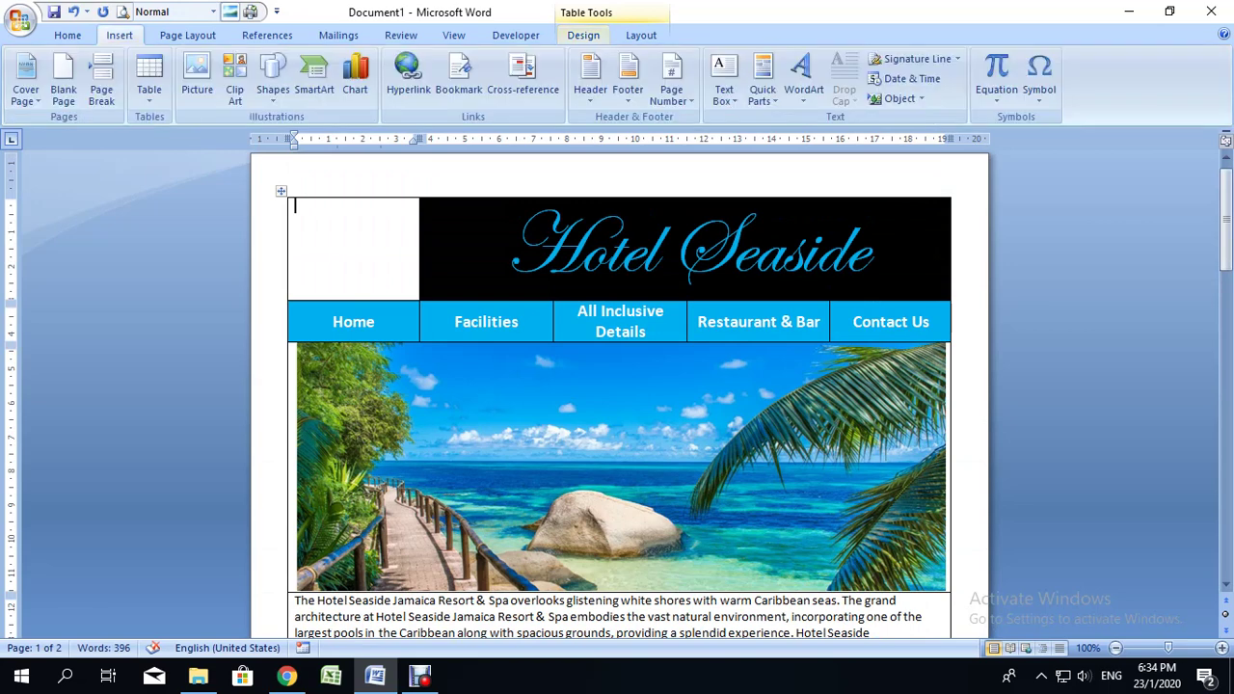
pyautogui.click(197, 77)
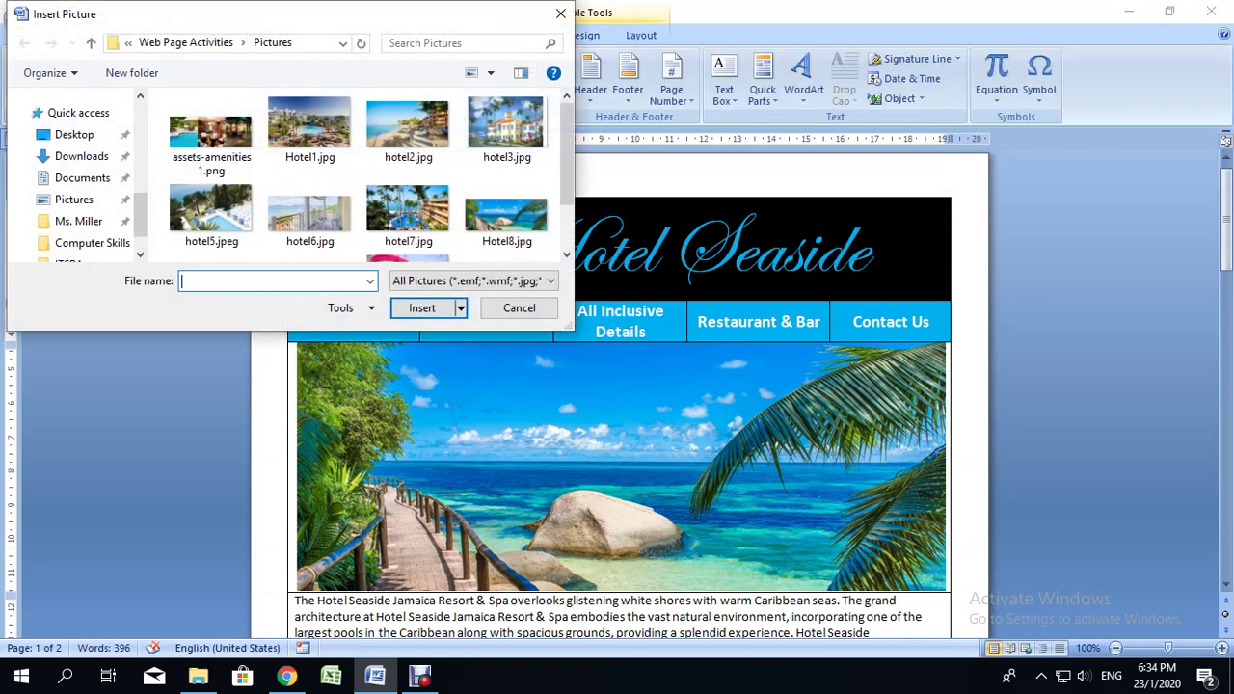
pyautogui.scroll(-3, 73, 174)
pyautogui.click(81, 141)
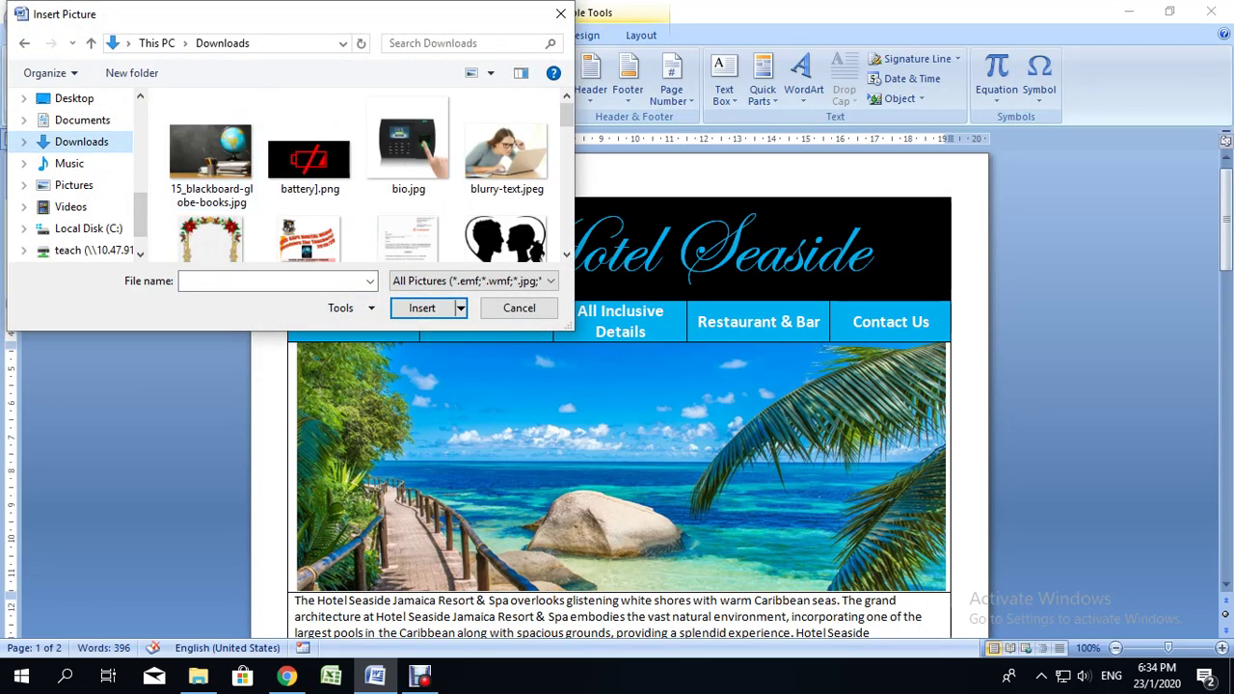
pyautogui.scroll(-1, 566, 115)
pyautogui.scroll(-10, 366, 174)
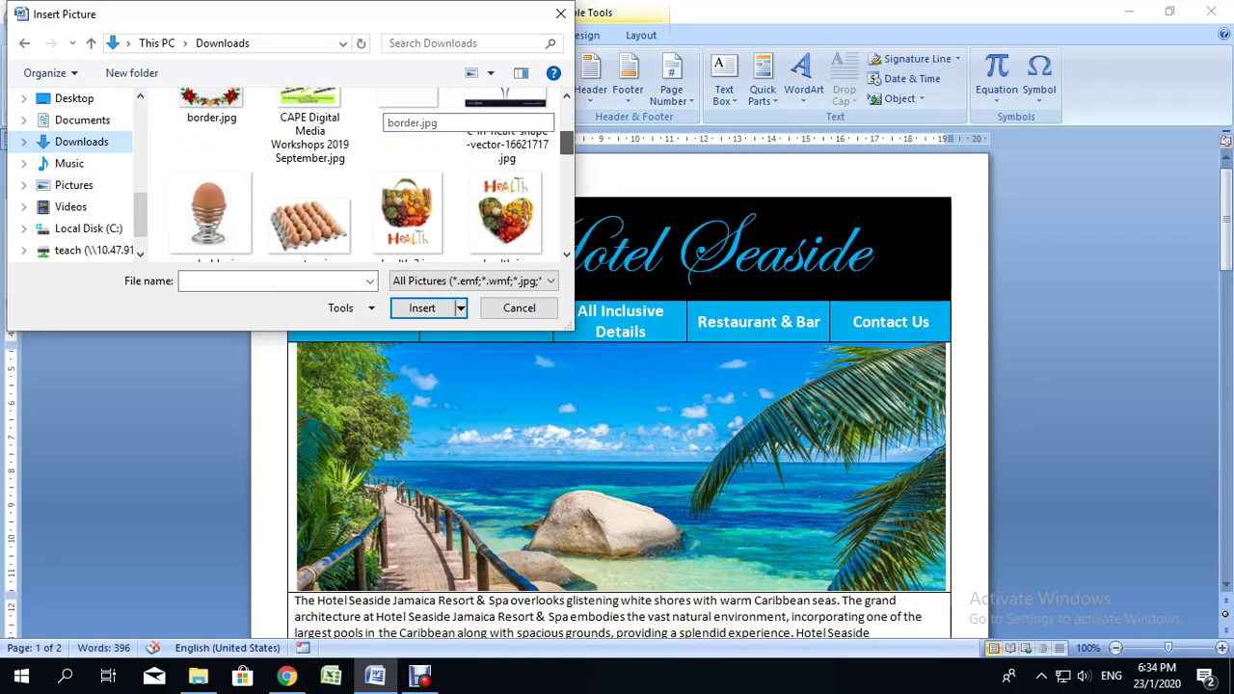
pyautogui.scroll(-1, 373, 175)
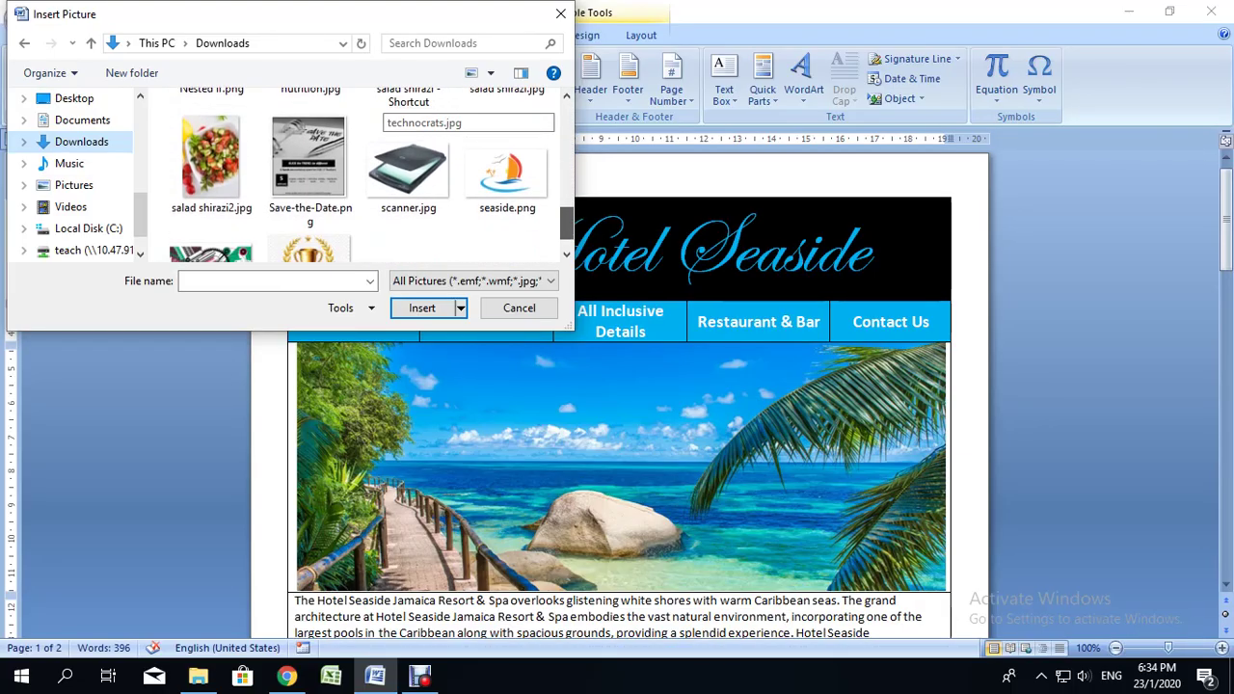
pyautogui.click(507, 169)
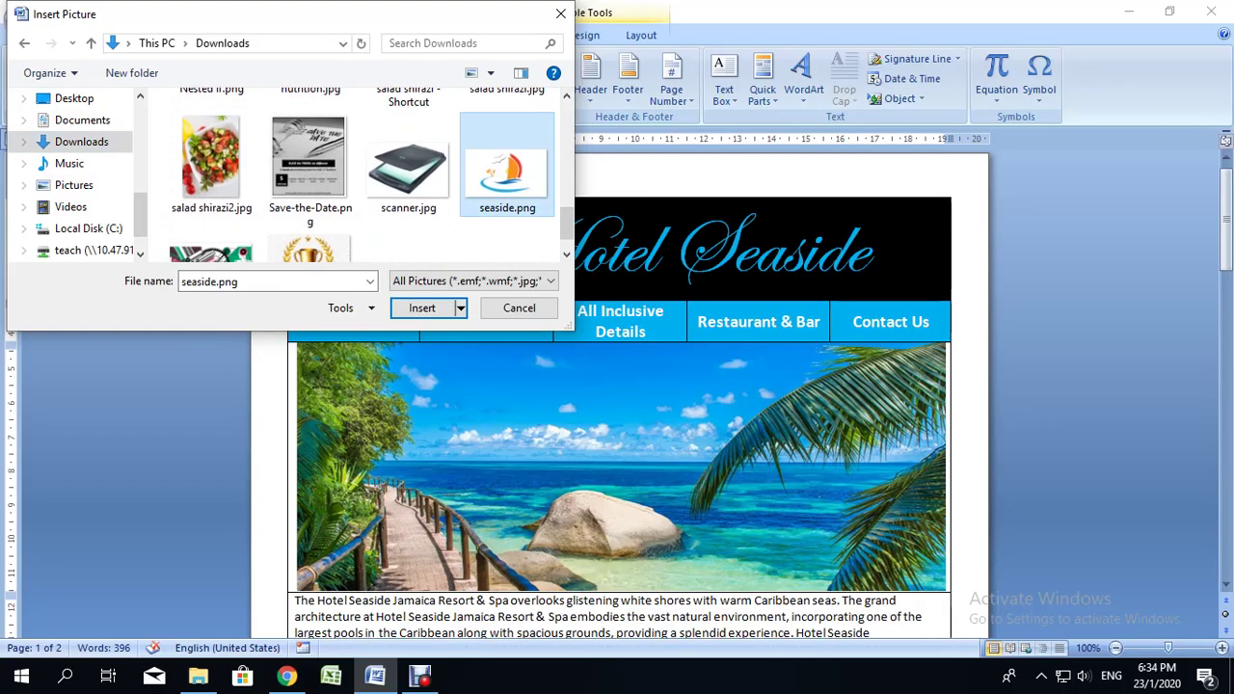
pyautogui.click(421, 308)
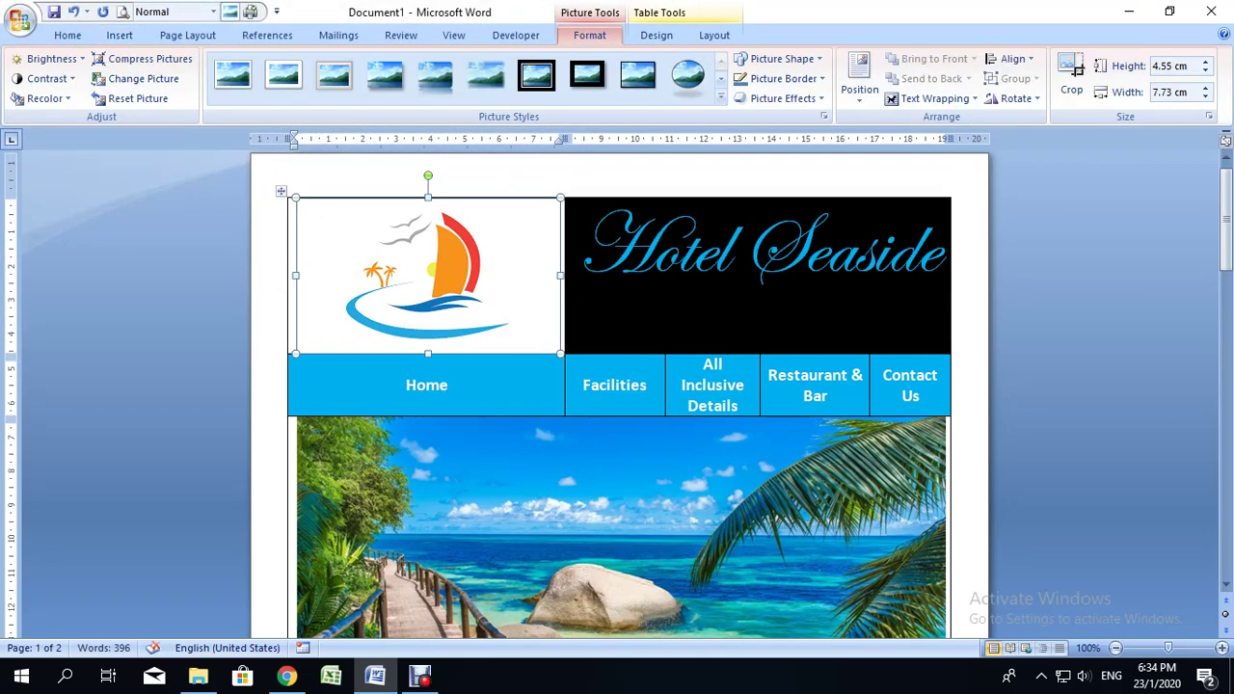
# Crop the blank margins on all four sides of the sailboat logo, down to about 3.92 cm high and 4.92 cm wide
pyautogui.click(1071, 75)
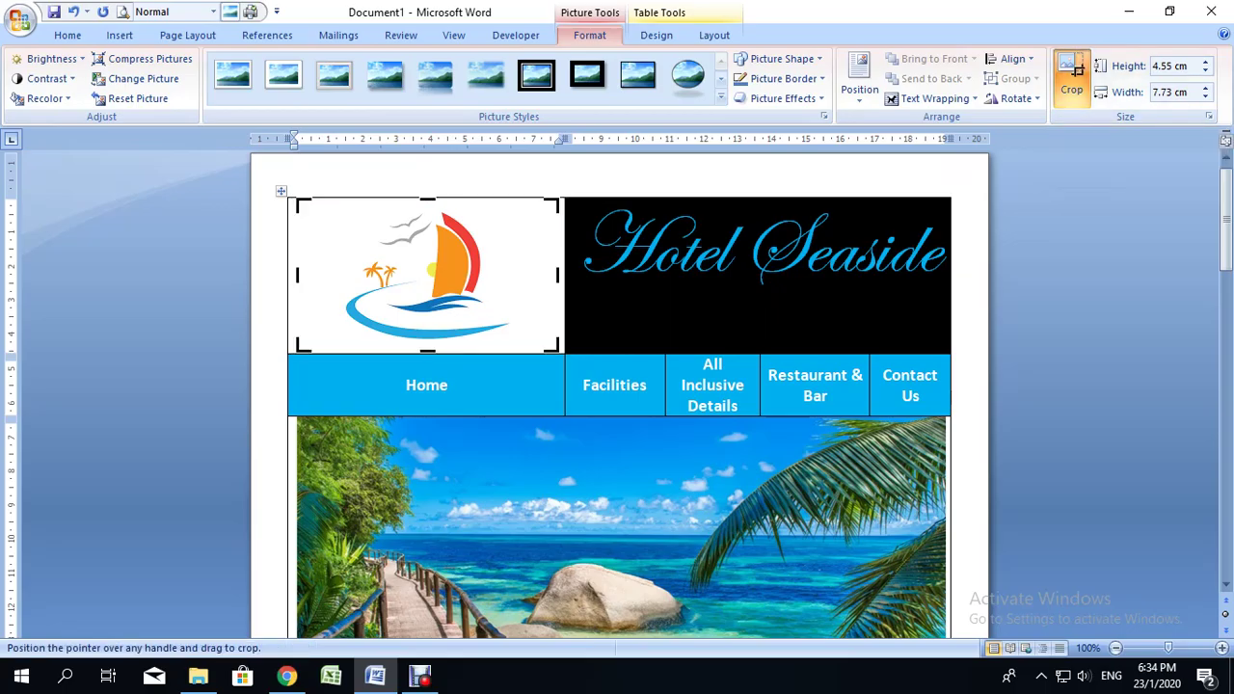
pyautogui.moveTo(557, 275); pyautogui.dragTo(510, 275)
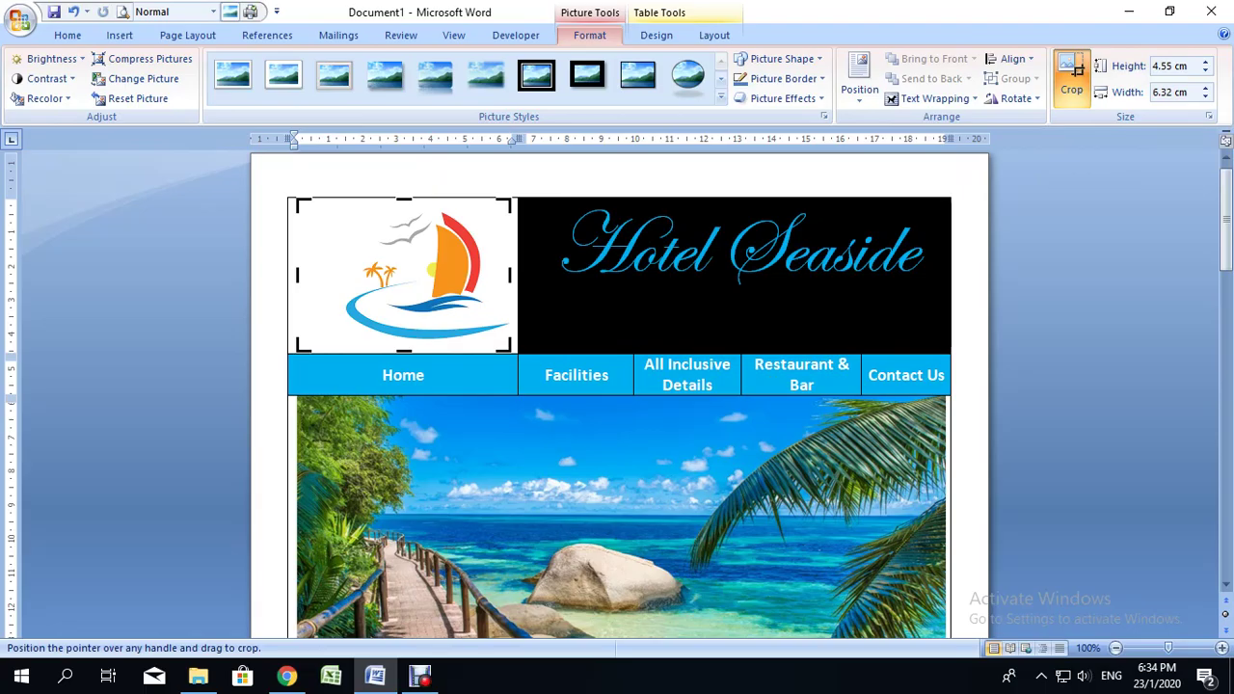
pyautogui.moveTo(298, 275); pyautogui.dragTo(343, 275)
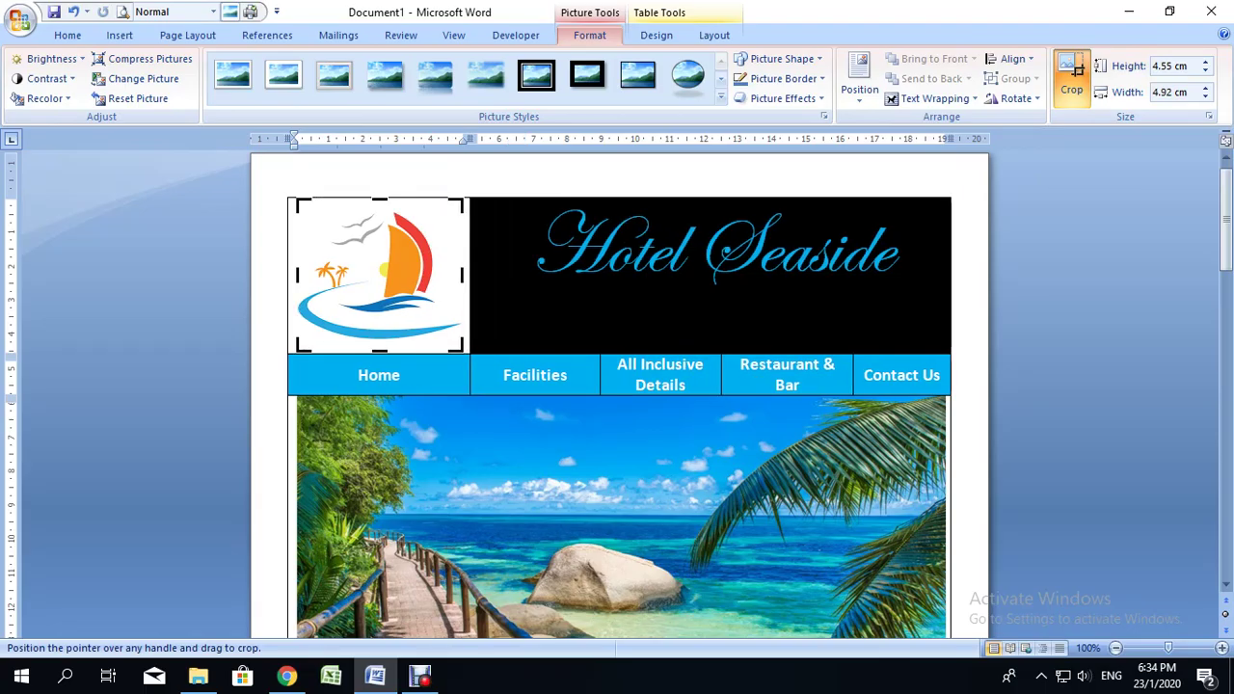
pyautogui.moveTo(379, 349); pyautogui.dragTo(379, 342)
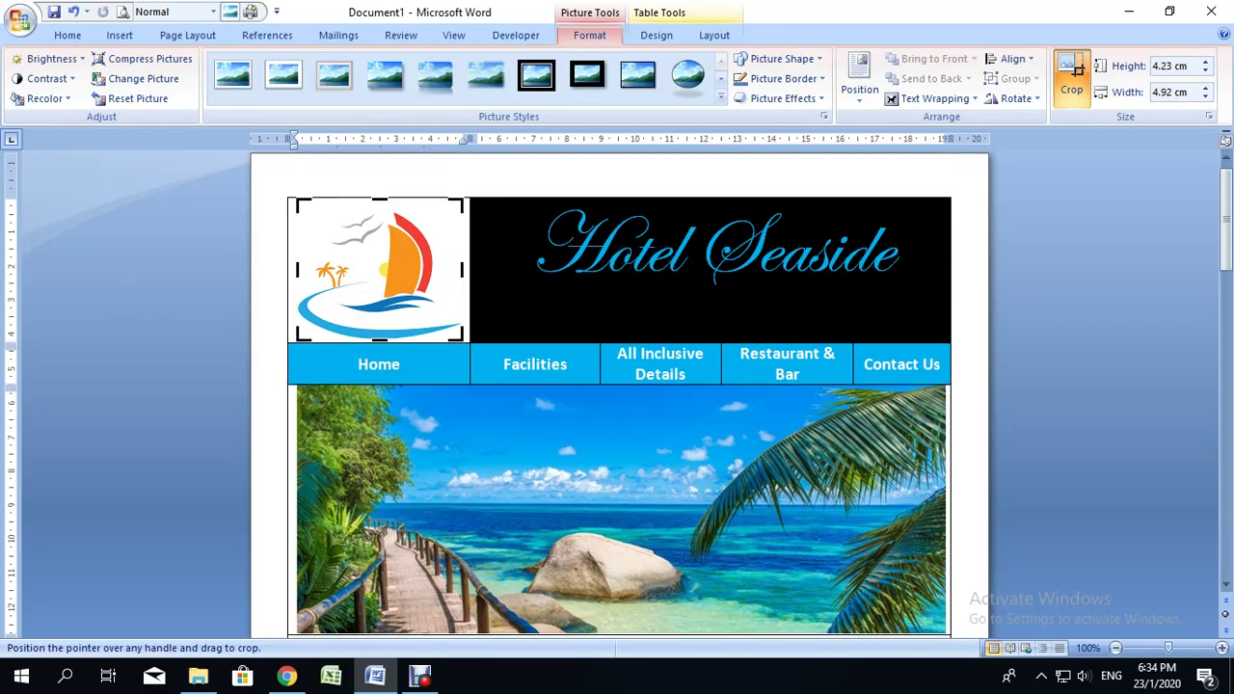
pyautogui.moveTo(379, 200); pyautogui.dragTo(379, 211)
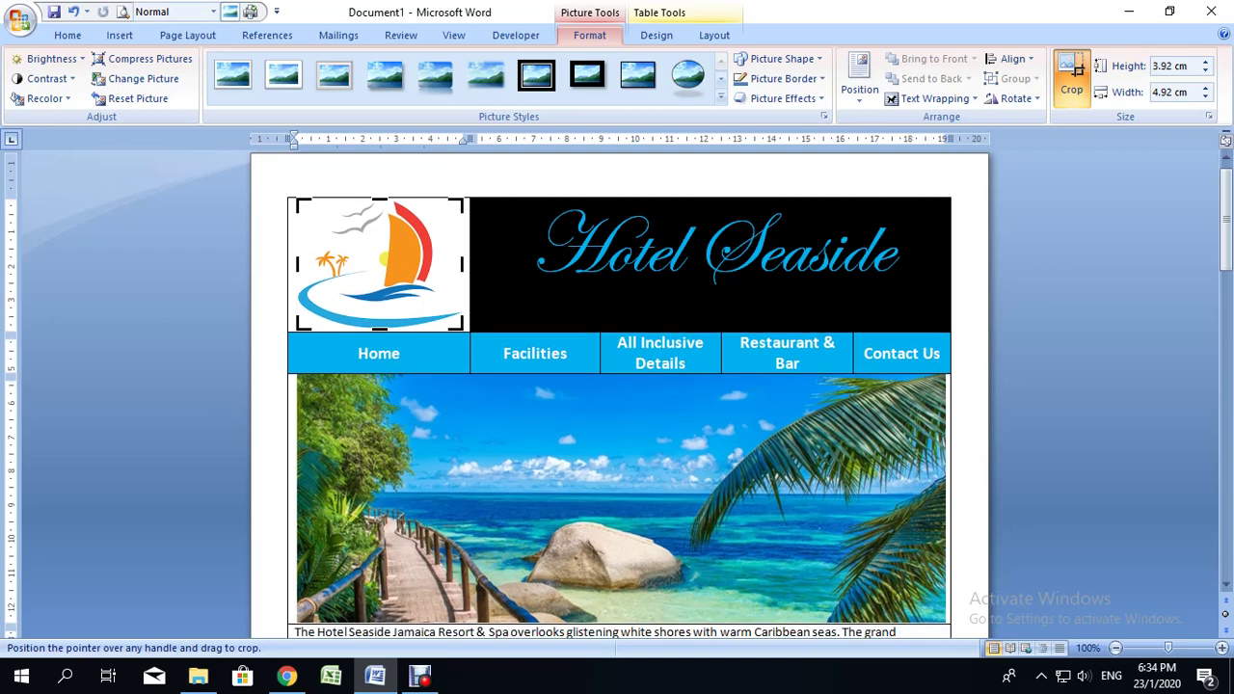
pyautogui.click(1072, 75)
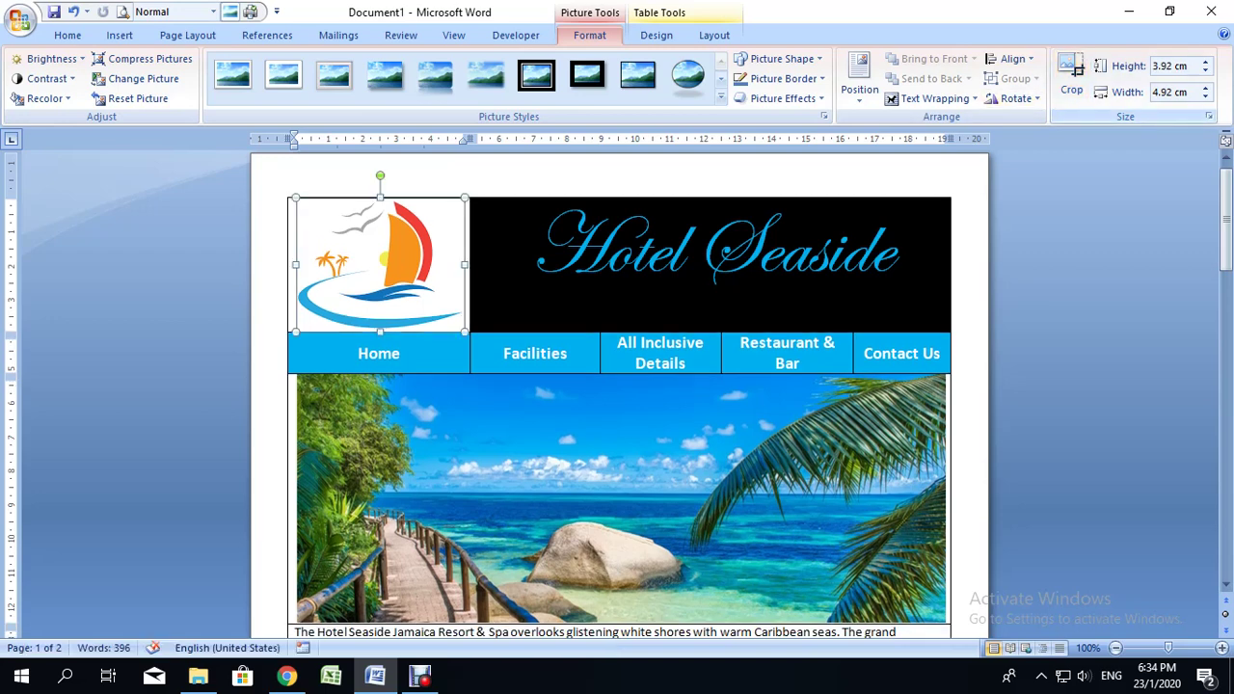
pyautogui.click(1051, 169)
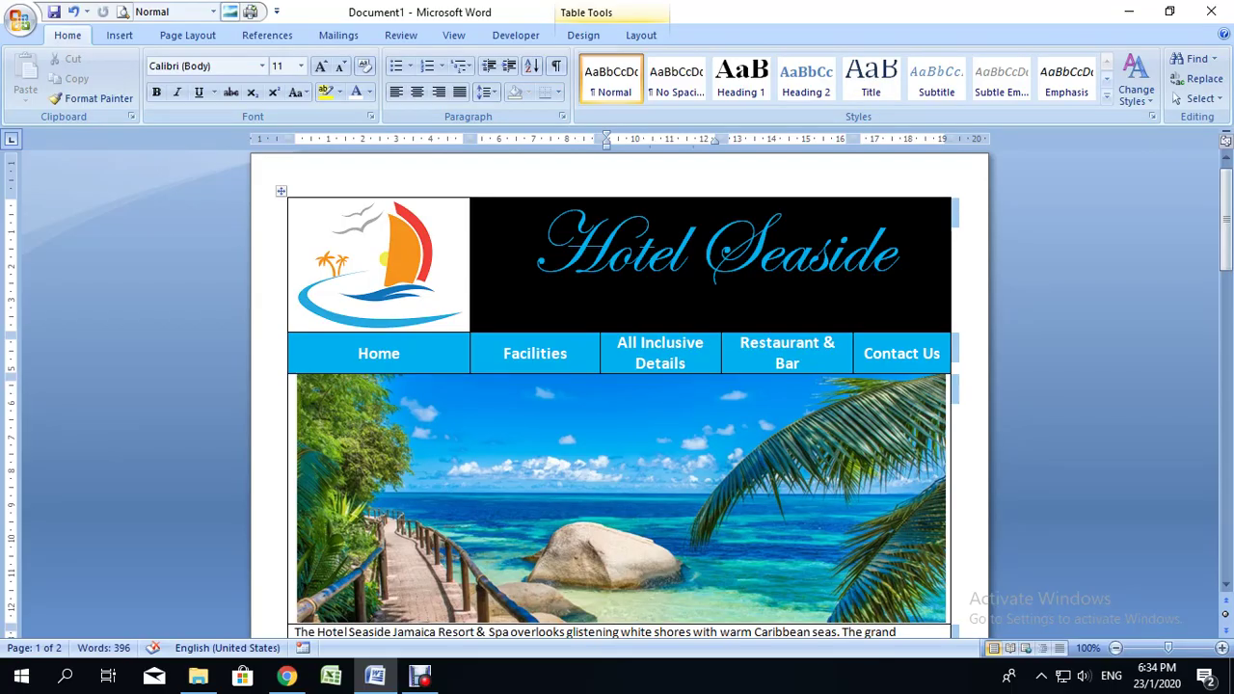
# Set the font of all text in the rows below the beach picture, from the resort description to Book Now!!!, to Times New Roman
pyautogui.scroll(-7, 617, 394)
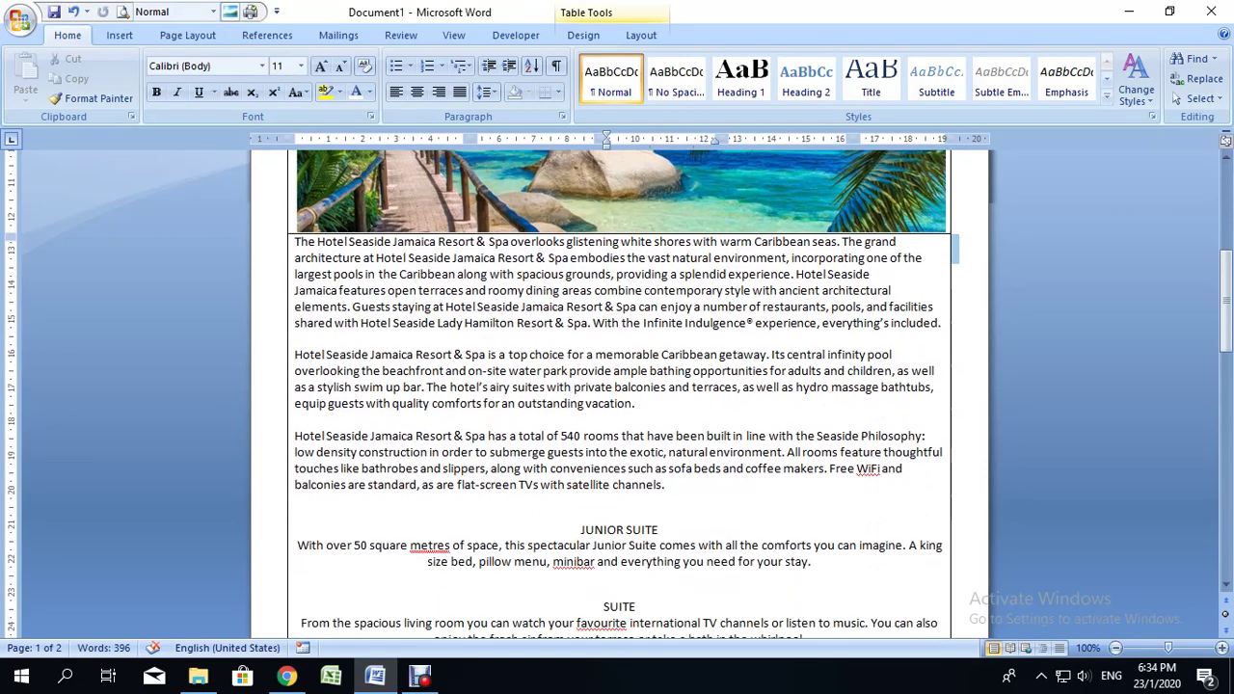
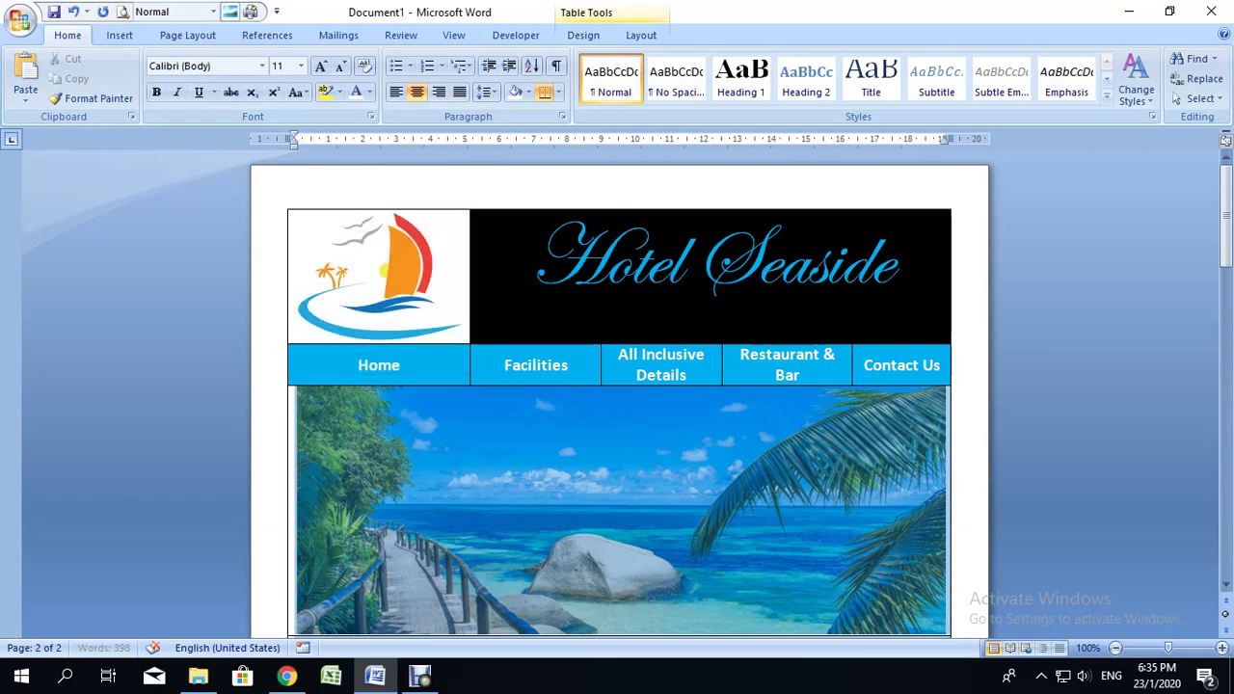
pyautogui.hotkey('ctrl', 'End')
pyautogui.hotkey('shift', 'Up')
pyautogui.hotkey('shift', 'Up')
pyautogui.hotkey('shift', 'Up')
pyautogui.hotkey('shift', 'Up')
pyautogui.hotkey('shift', 'Up')
pyautogui.hotkey('shift', 'Up')
pyautogui.hotkey('shift', 'Up')
pyautogui.hotkey('shift', 'Up')
pyautogui.hotkey('shift', 'Up')
pyautogui.hotkey('shift', 'Up')
pyautogui.hotkey('shift', 'Up')
pyautogui.hotkey('shift', 'Up')
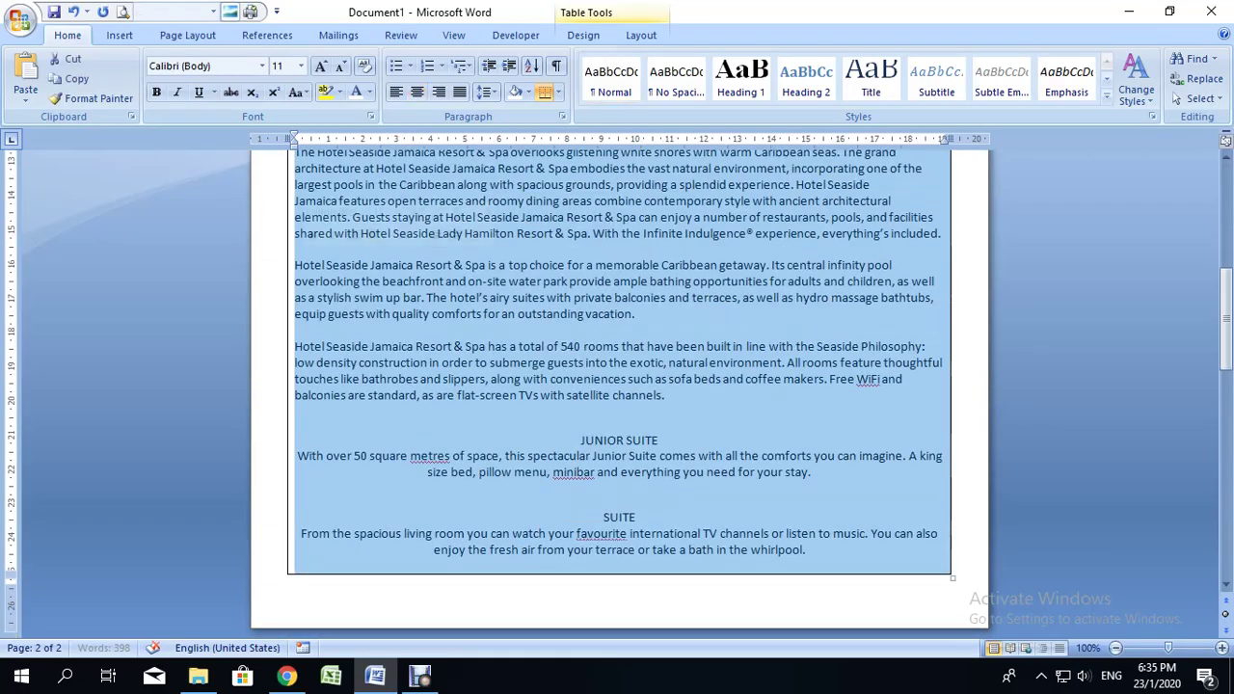
pyautogui.hotkey('shift', 'Up')
pyautogui.hotkey('shift', 'Up')
pyautogui.hotkey('shift', 'Up')
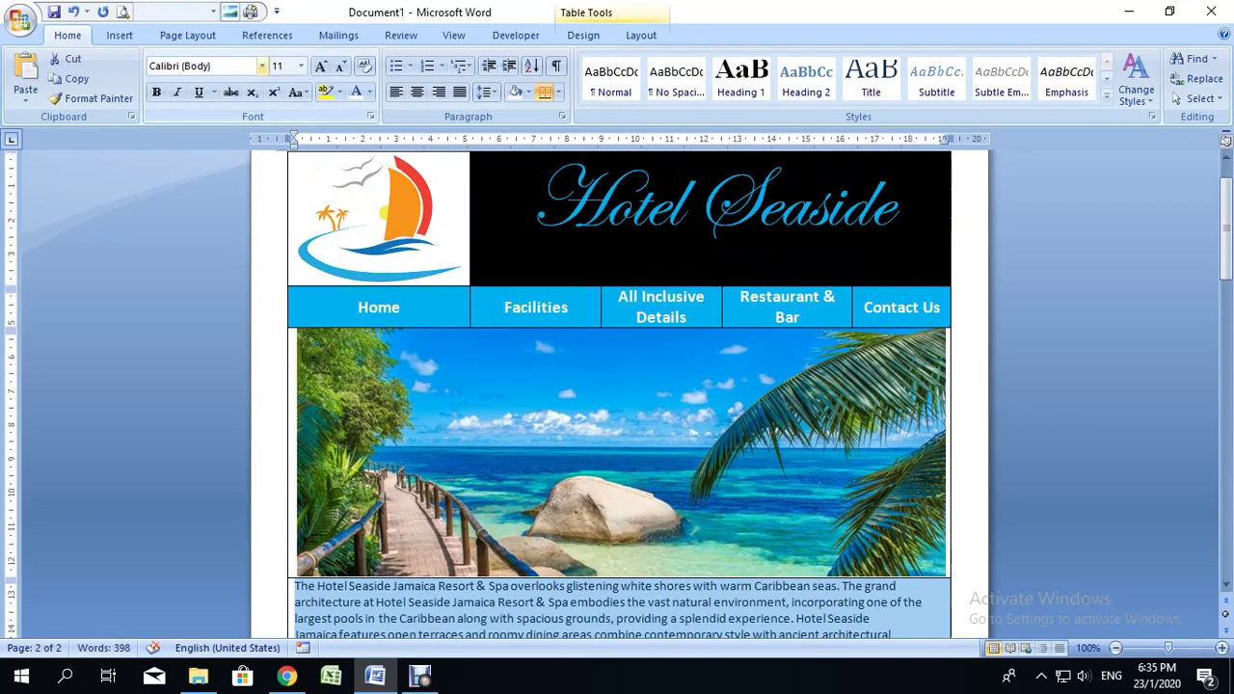
pyautogui.click(261, 66)
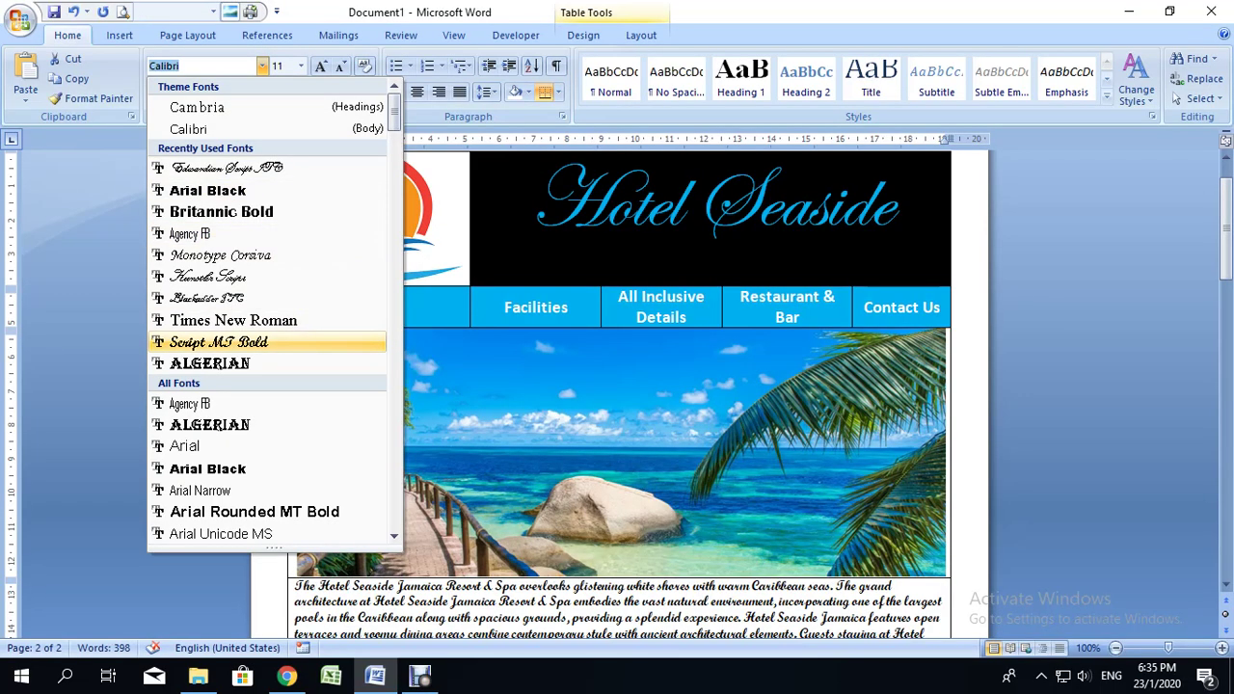
pyautogui.click(234, 321)
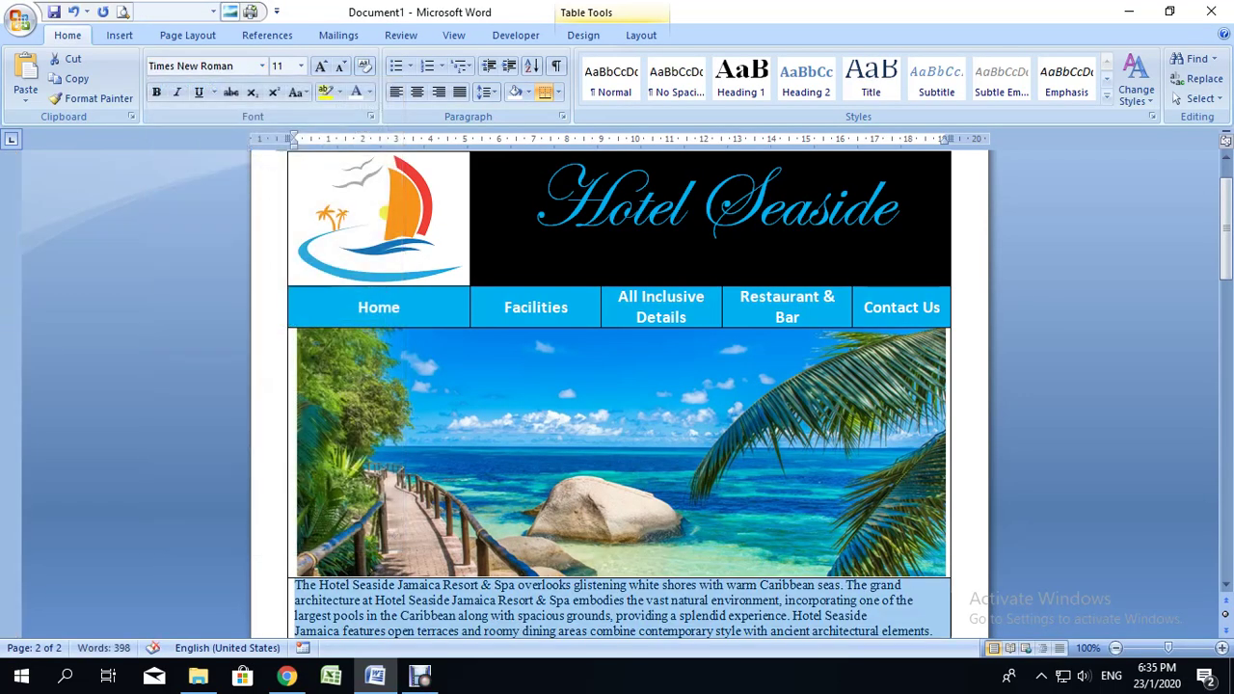
# Change the font of the navigation row labels, from Home to Contact Us, to Times New Roman
pyautogui.click(379, 307)
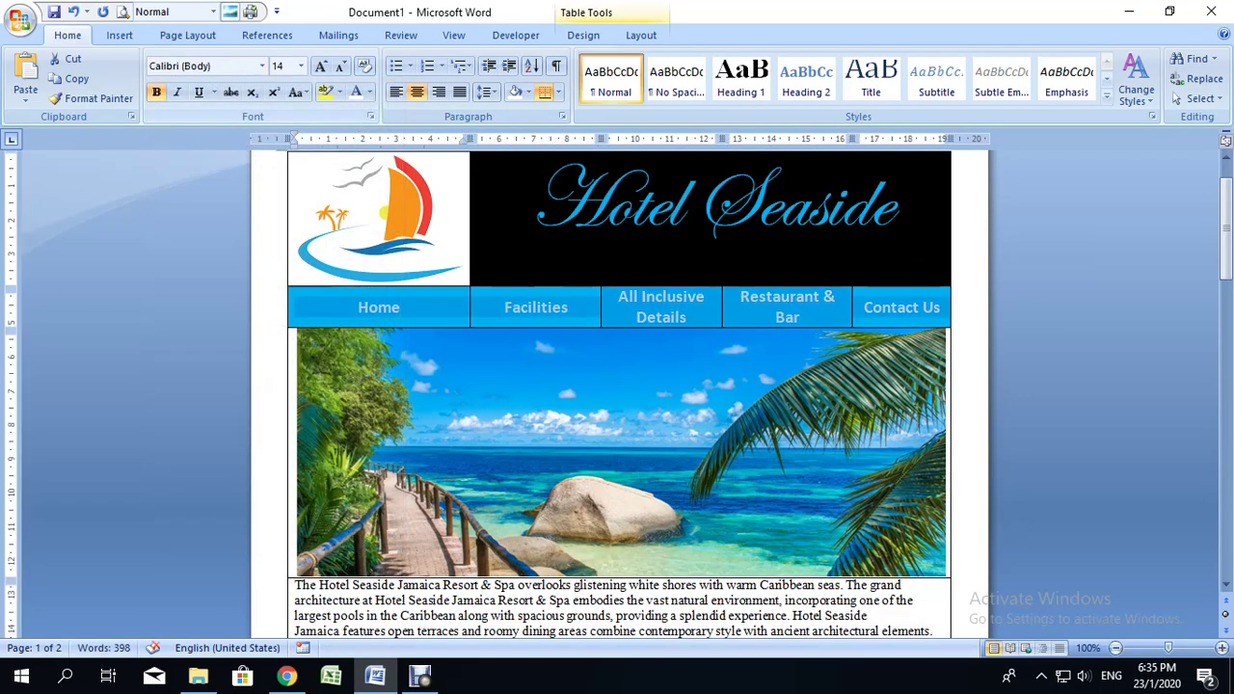
pyautogui.click(261, 66)
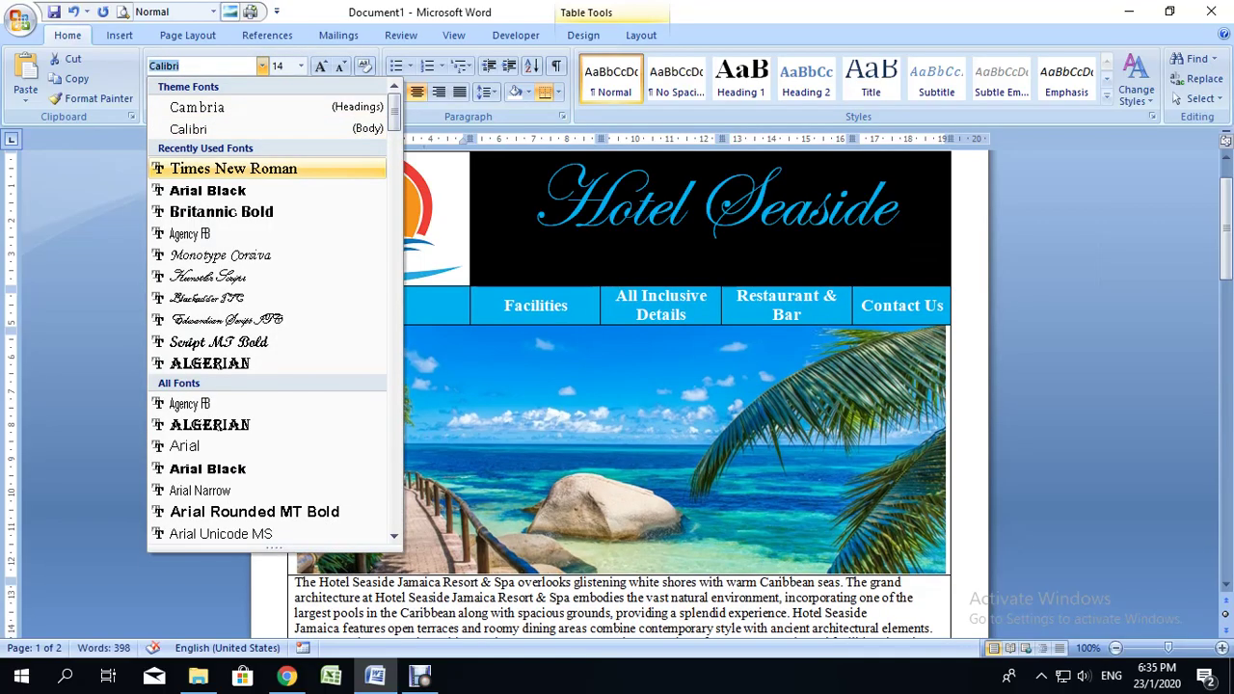
pyautogui.click(233, 169)
# Set the font colour of the Book Now!!! text in the last table row to the standard dark red
pyautogui.scroll(-10, 619, 376)
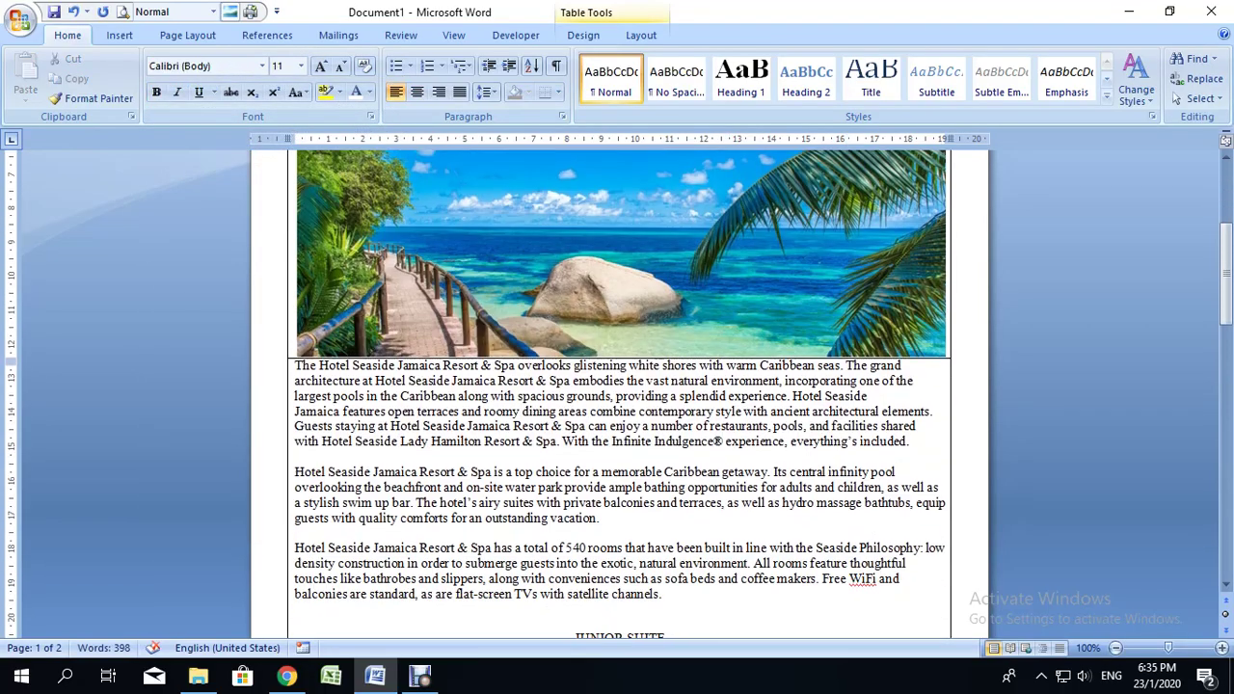
pyautogui.scroll(-5, 619, 386)
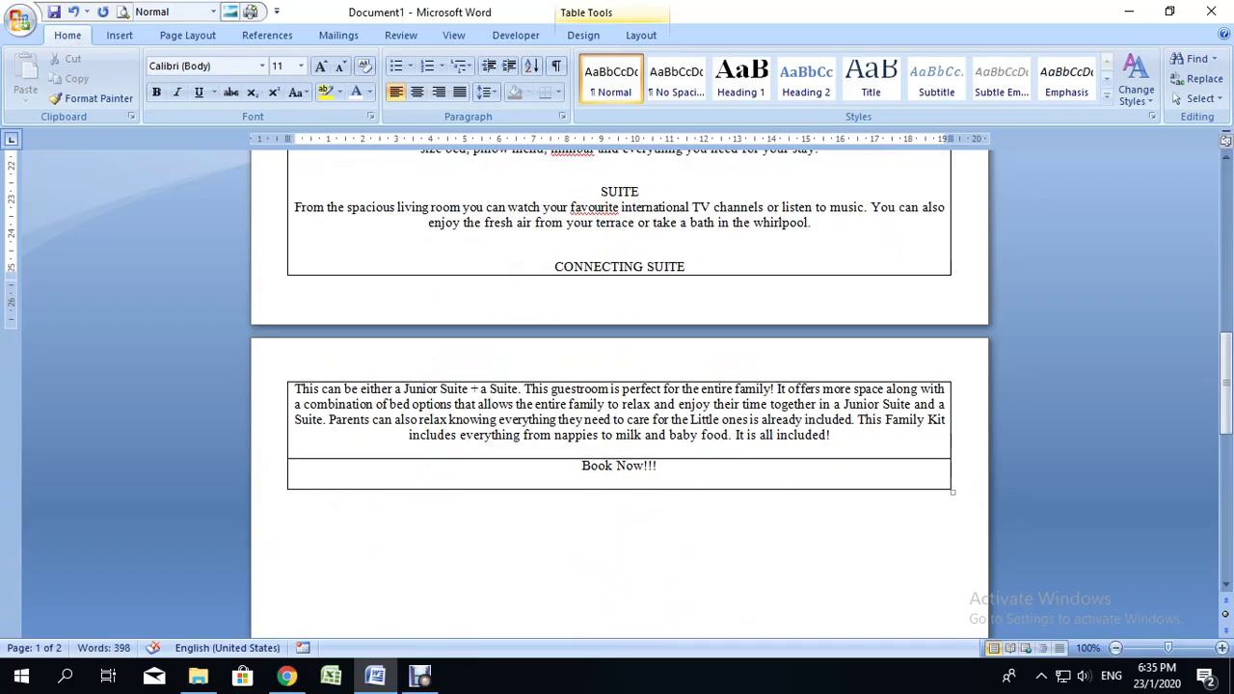
pyautogui.moveTo(661, 466); pyautogui.dragTo(294, 466)
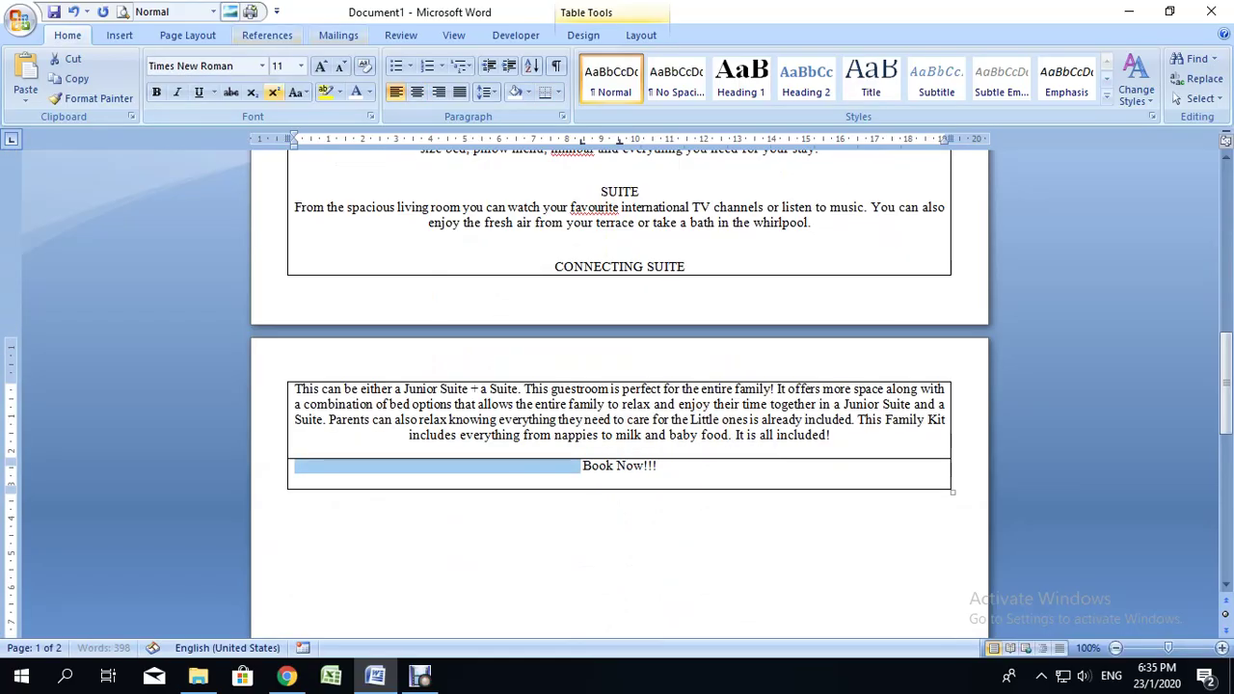
pyautogui.click(368, 92)
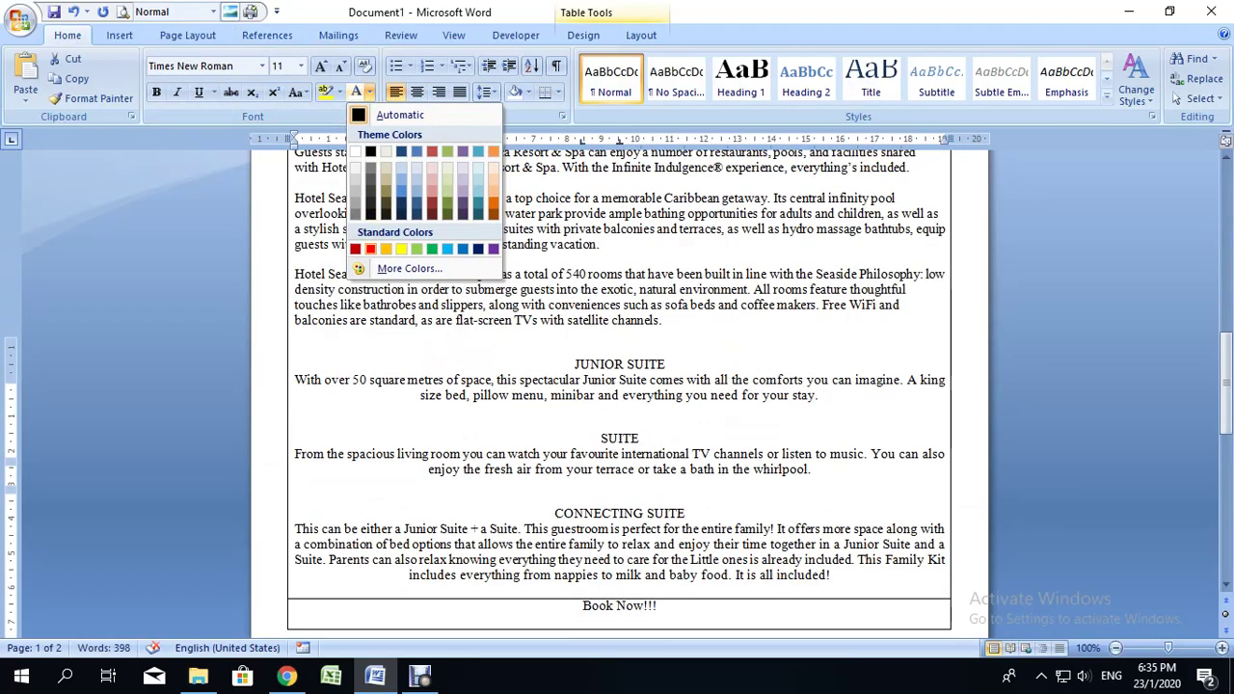
pyautogui.click(355, 248)
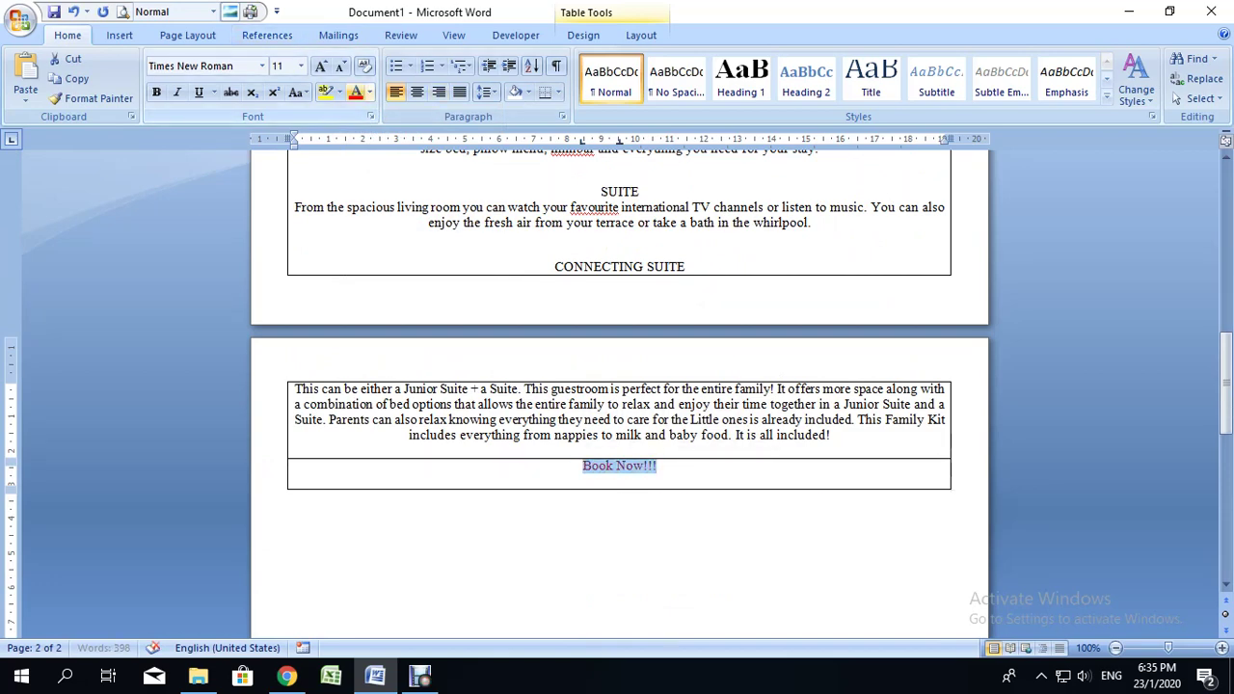
# Make the Book Now!!! text 18 pt and bold, and add a right-aligned line reading "Back to Top" below it in the same cell
pyautogui.click(301, 66)
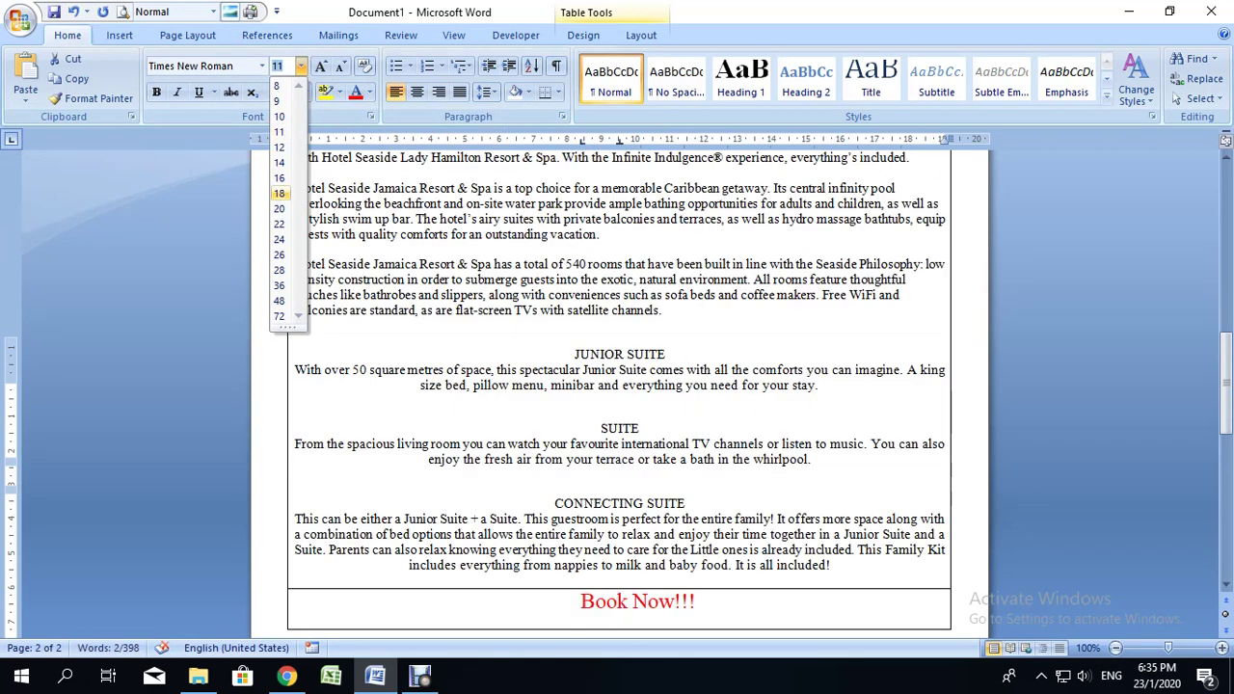
pyautogui.click(279, 193)
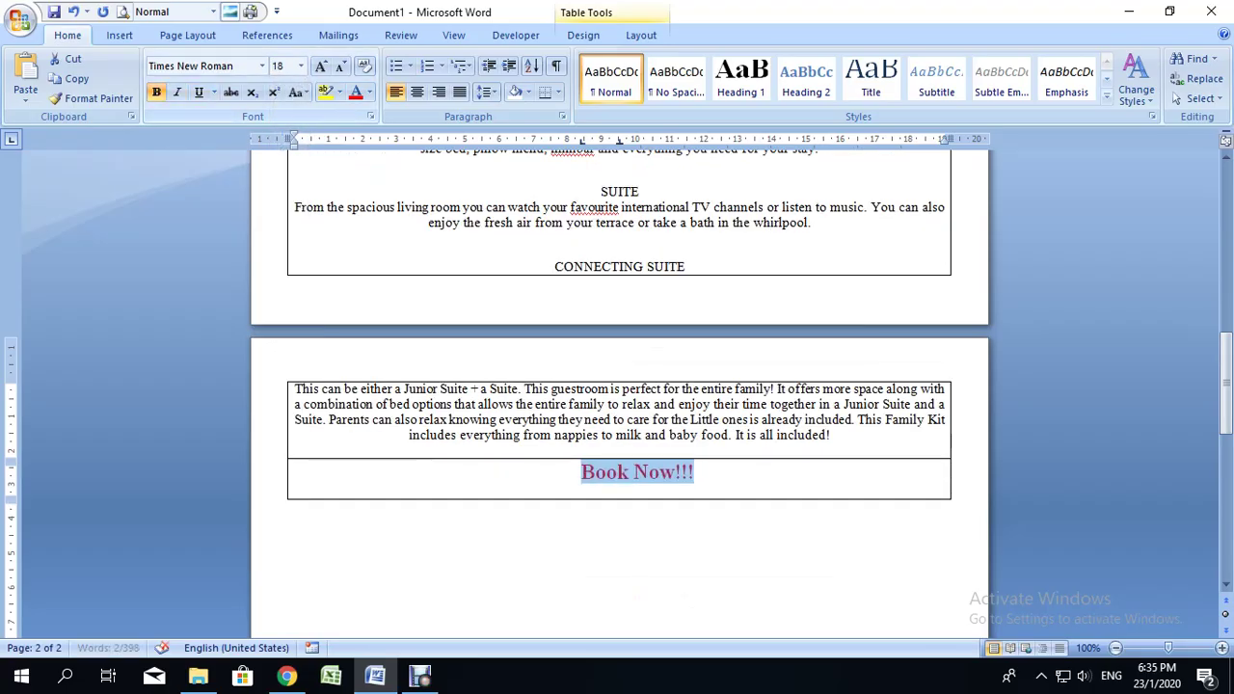
pyautogui.press('End')
pyautogui.press('Return')
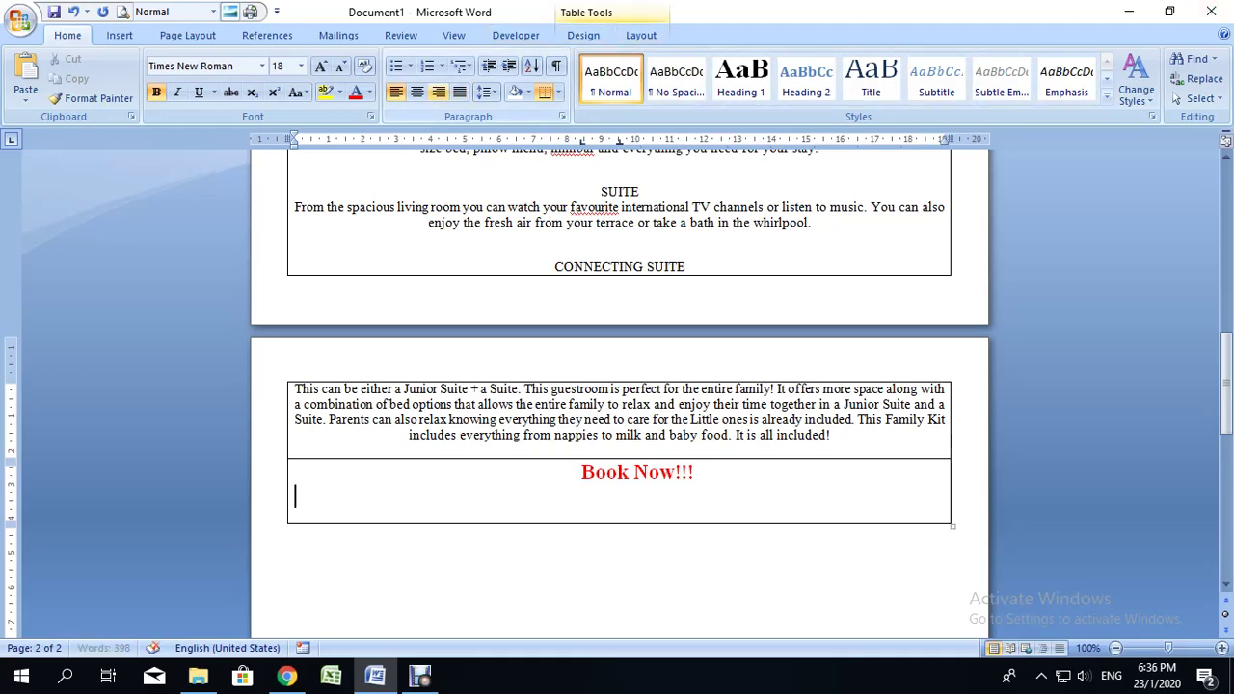
pyautogui.click(439, 92)
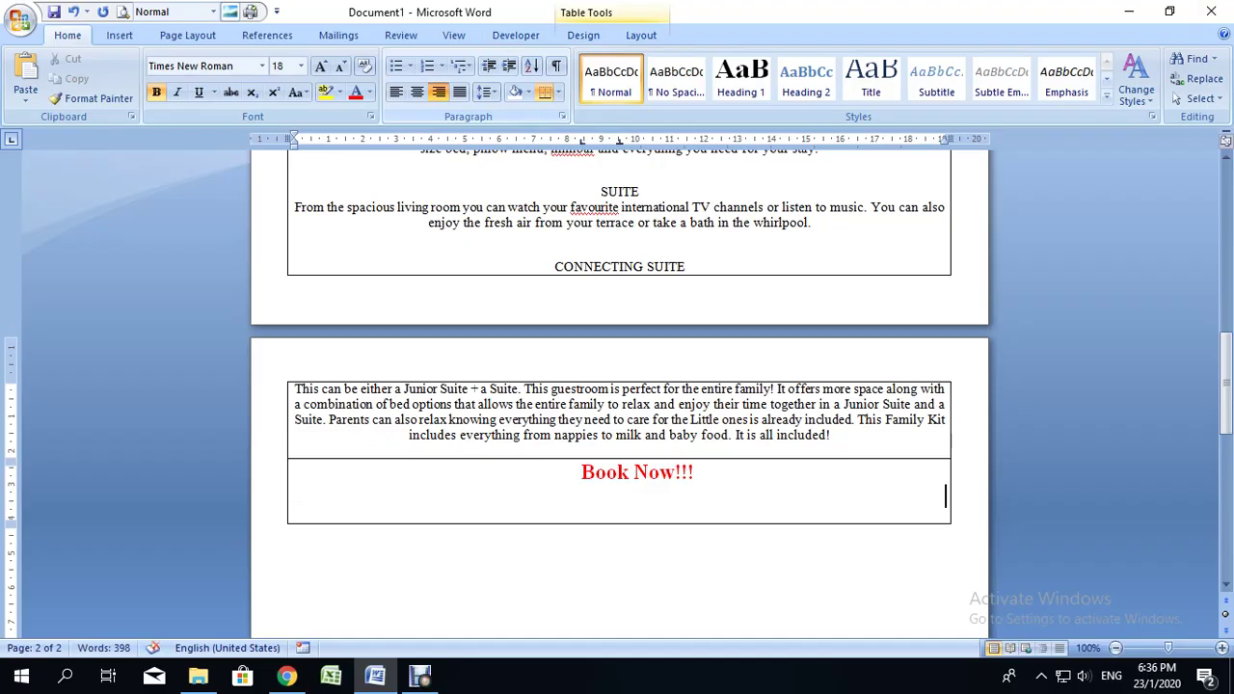
pyautogui.write('Back to Top')
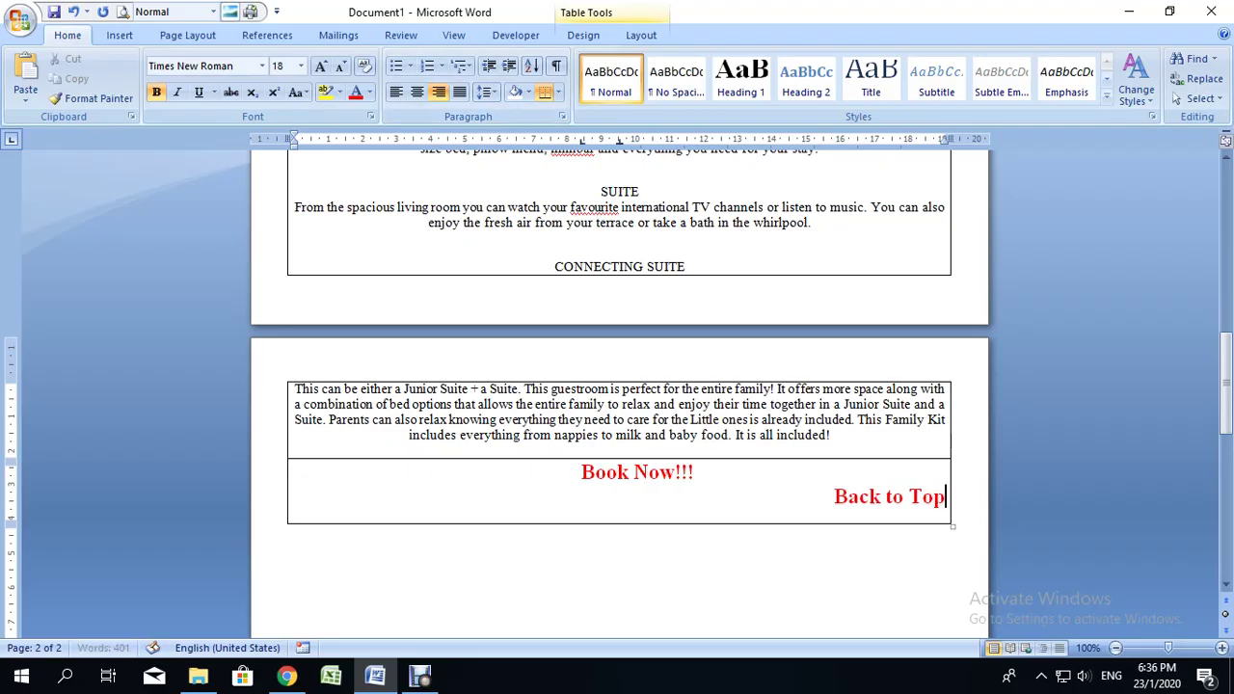
# Select the word Facilities in the navigation row and start inserting a hyperlink on it
pyautogui.scroll(3, 622, 385)
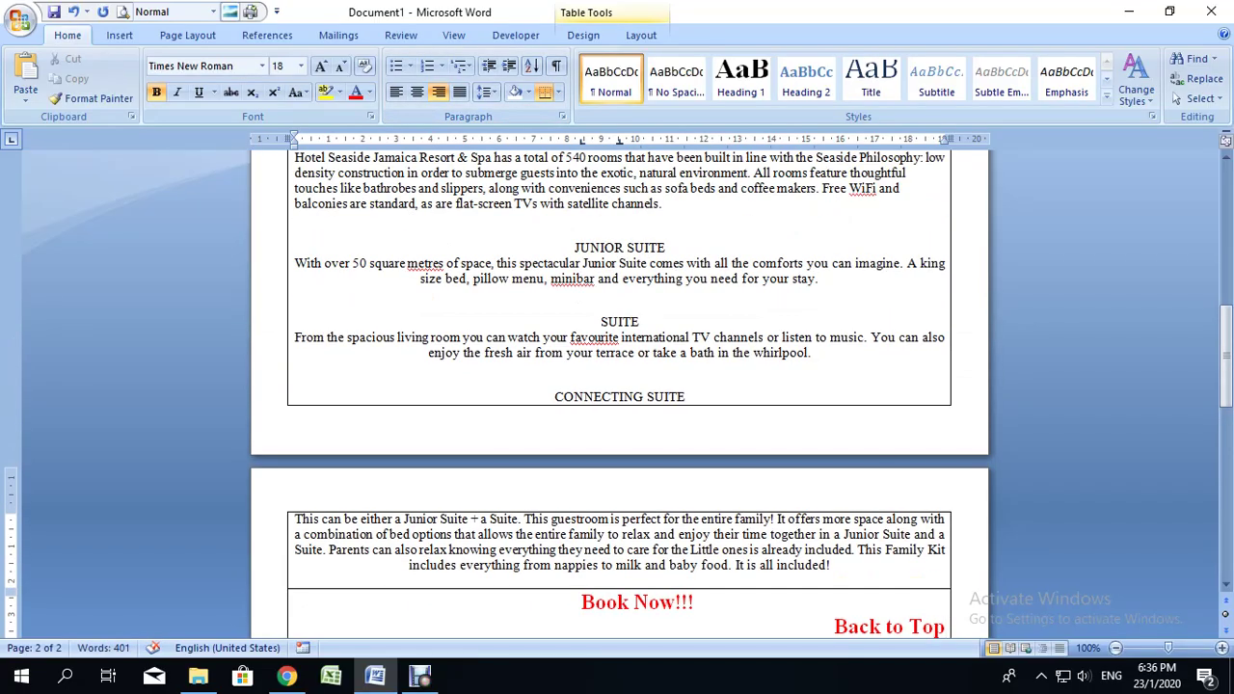
pyautogui.scroll(-2, 622, 386)
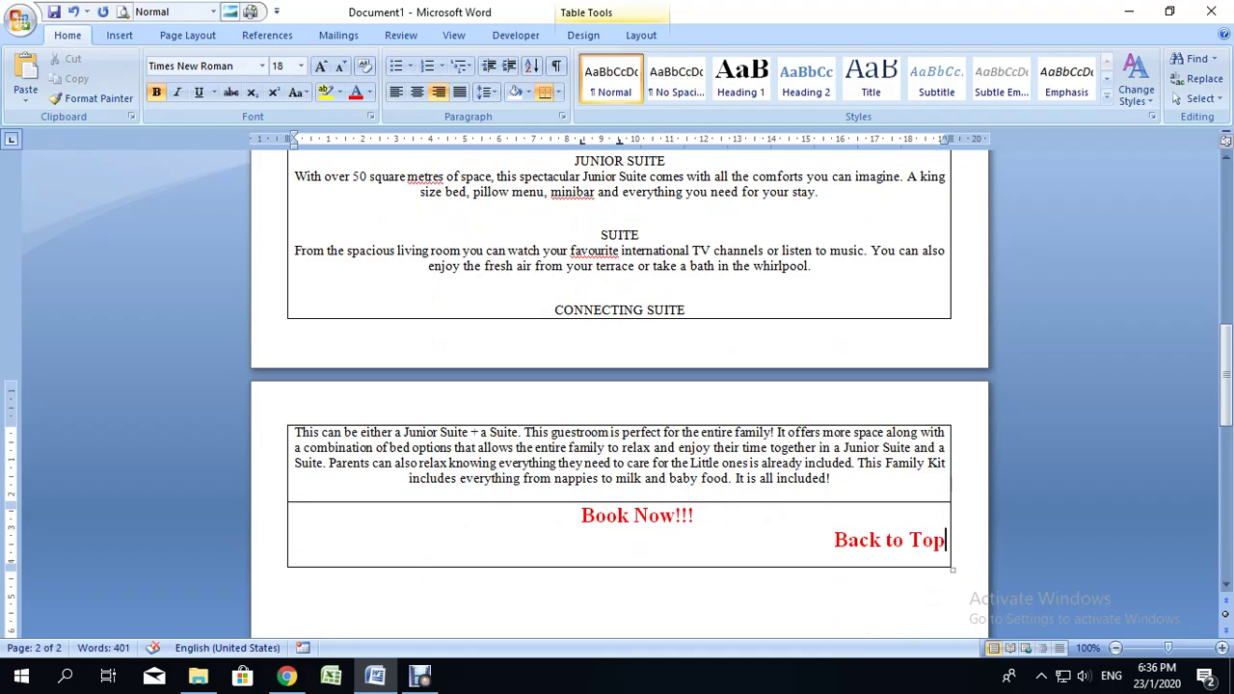
pyautogui.scroll(15, 622, 385)
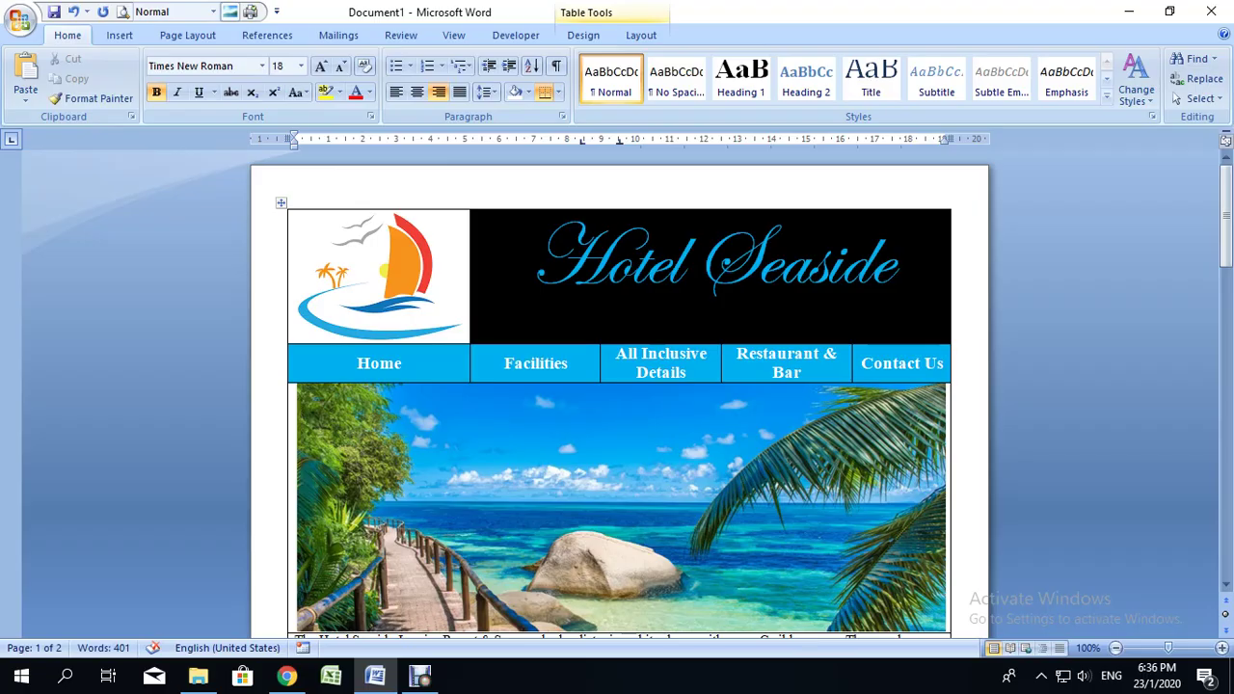
pyautogui.scroll(-1, 617, 393)
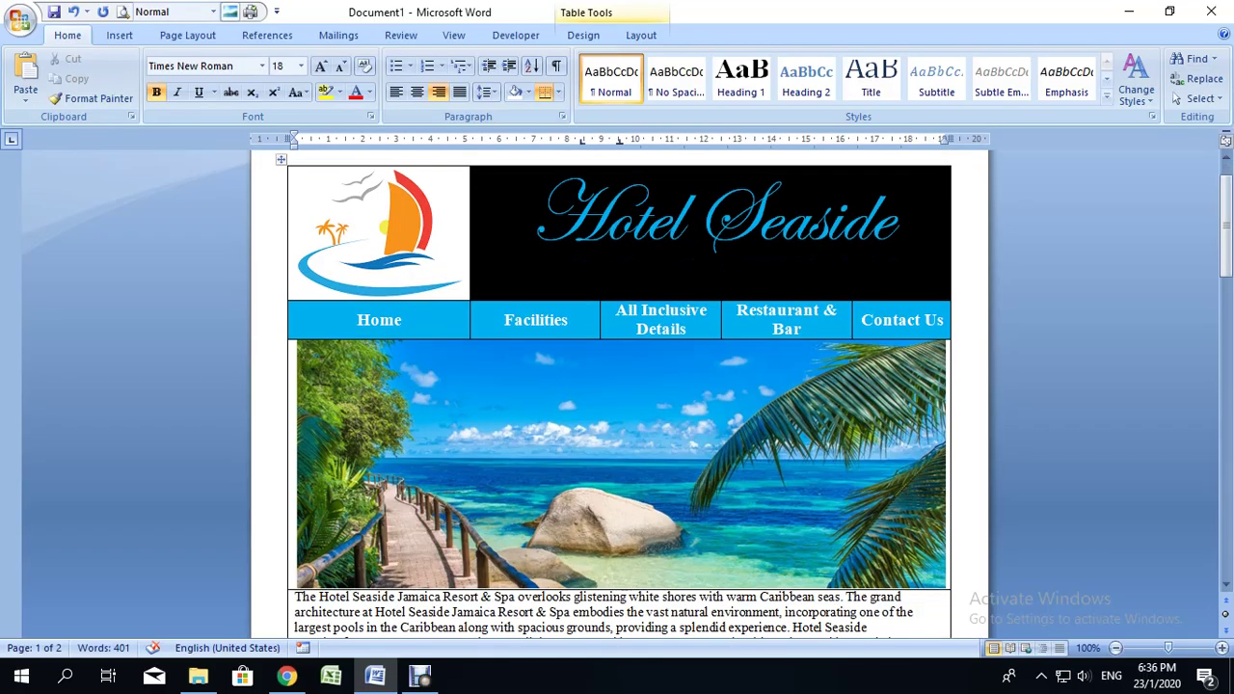
pyautogui.scroll(-1, 617, 393)
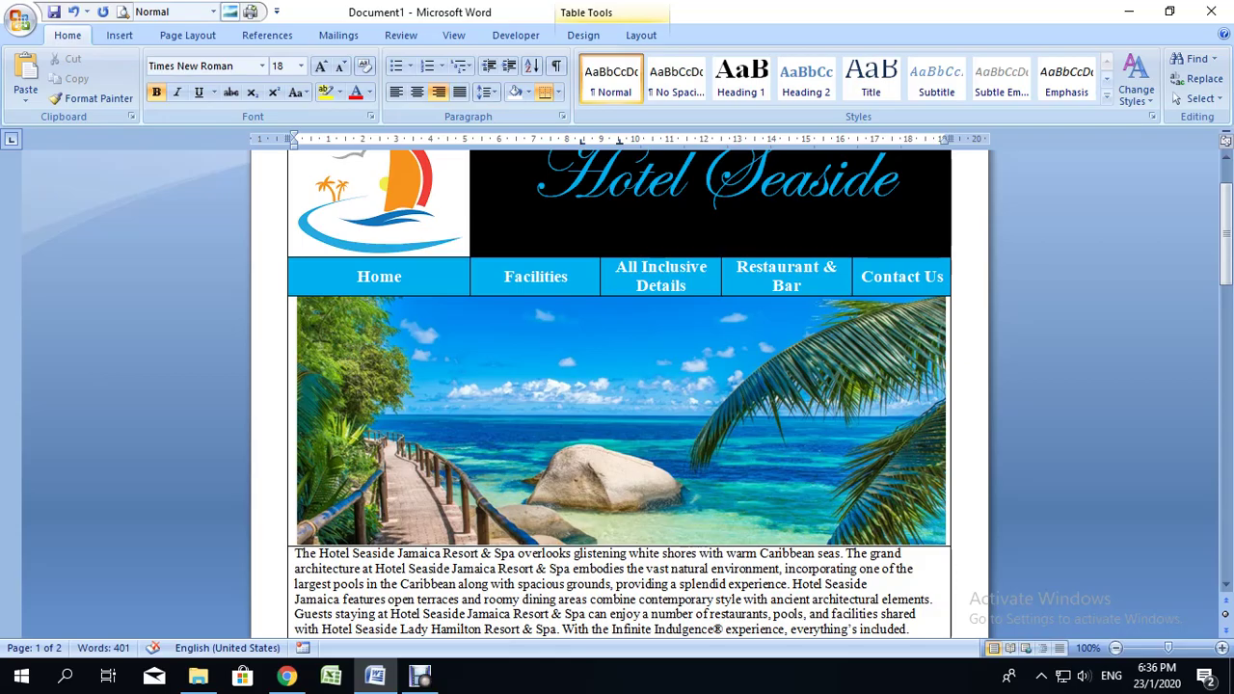
pyautogui.hotkey('shift', 'Right')
pyautogui.hotkey('shift', 'Right')
pyautogui.hotkey('shift', 'Right')
pyautogui.hotkey('shift', 'Right')
pyautogui.hotkey('shift', 'Right')
pyautogui.hotkey('shift', 'Right')
pyautogui.hotkey('shift', 'Right')
pyautogui.hotkey('shift', 'Right')
pyautogui.hotkey('shift', 'Right')
pyautogui.hotkey('shift', 'Right')
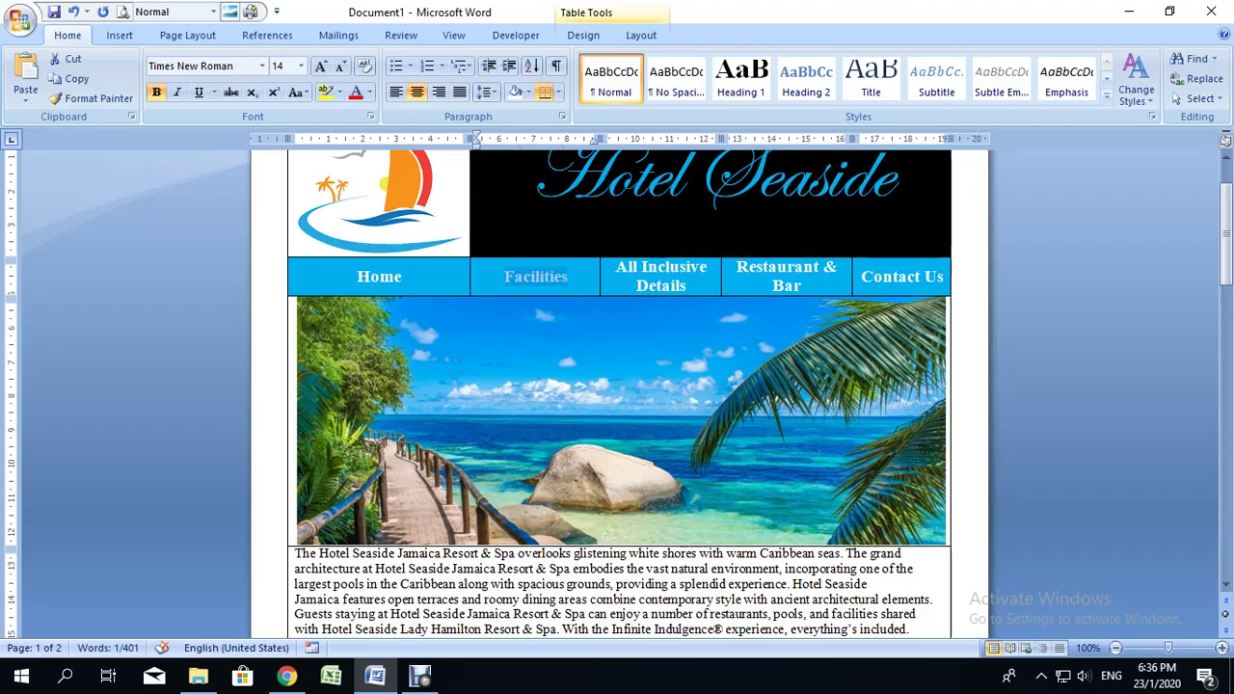
pyautogui.hotkey('shift', 'F10')
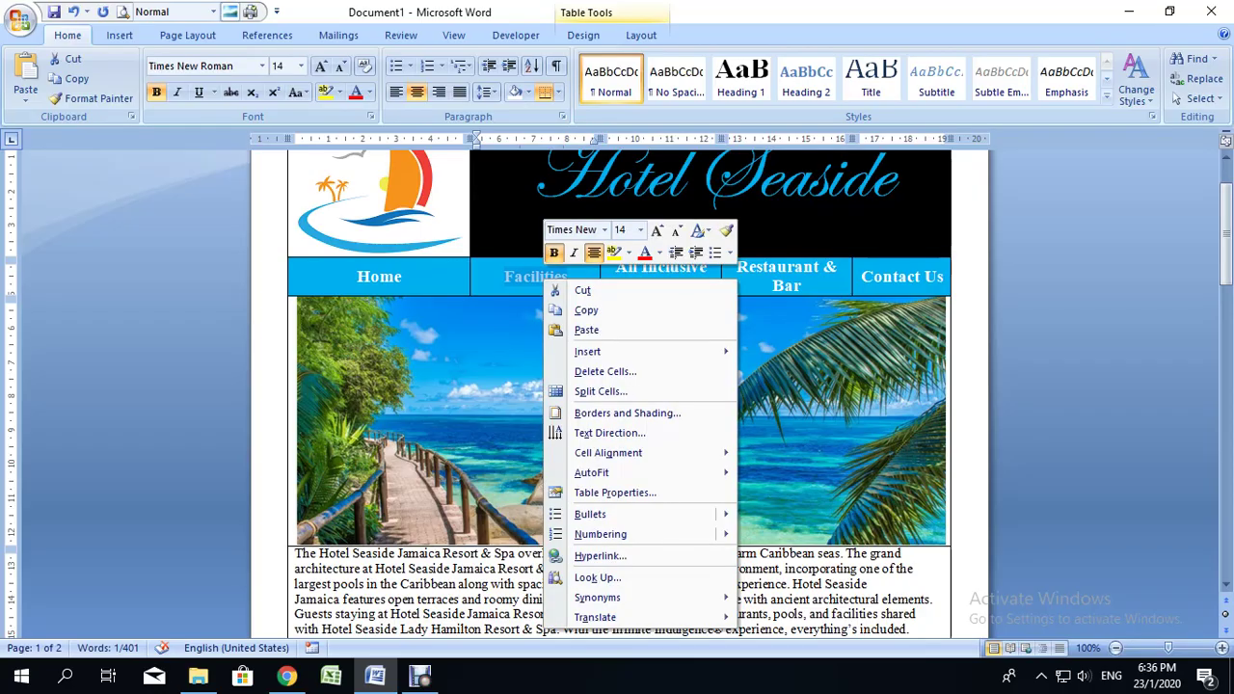
pyautogui.press('Down')
pyautogui.press('Down')
pyautogui.press('Down')
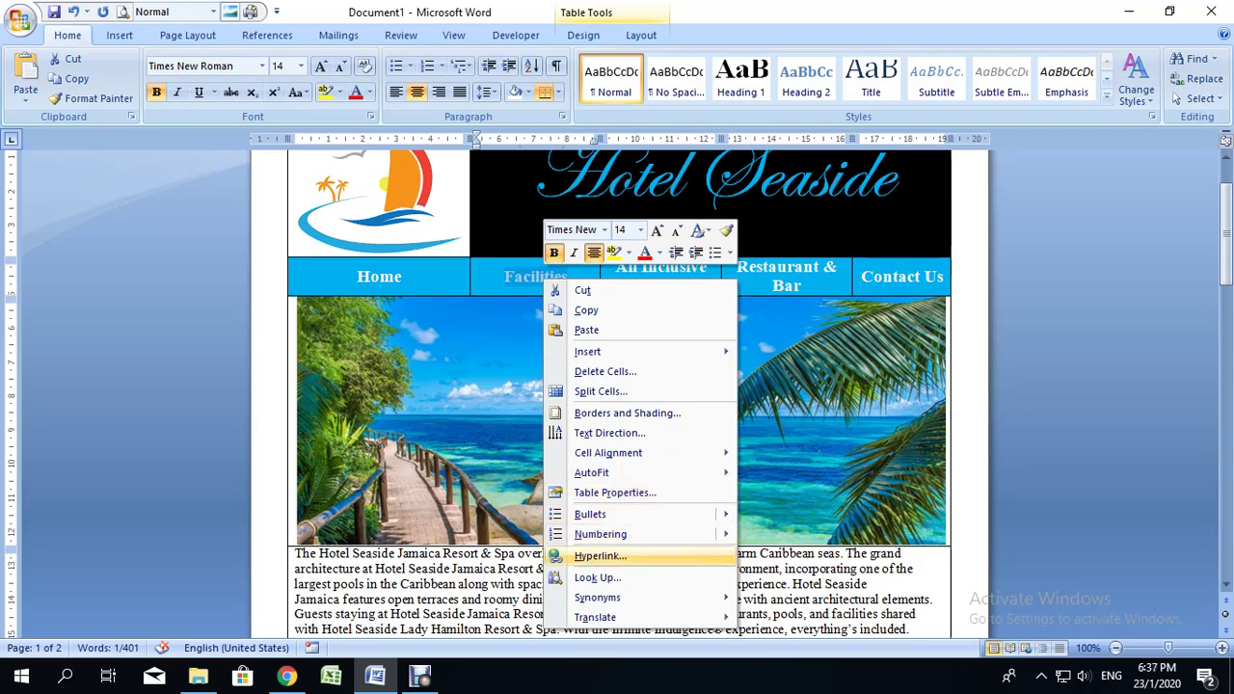
pyautogui.press('Return')
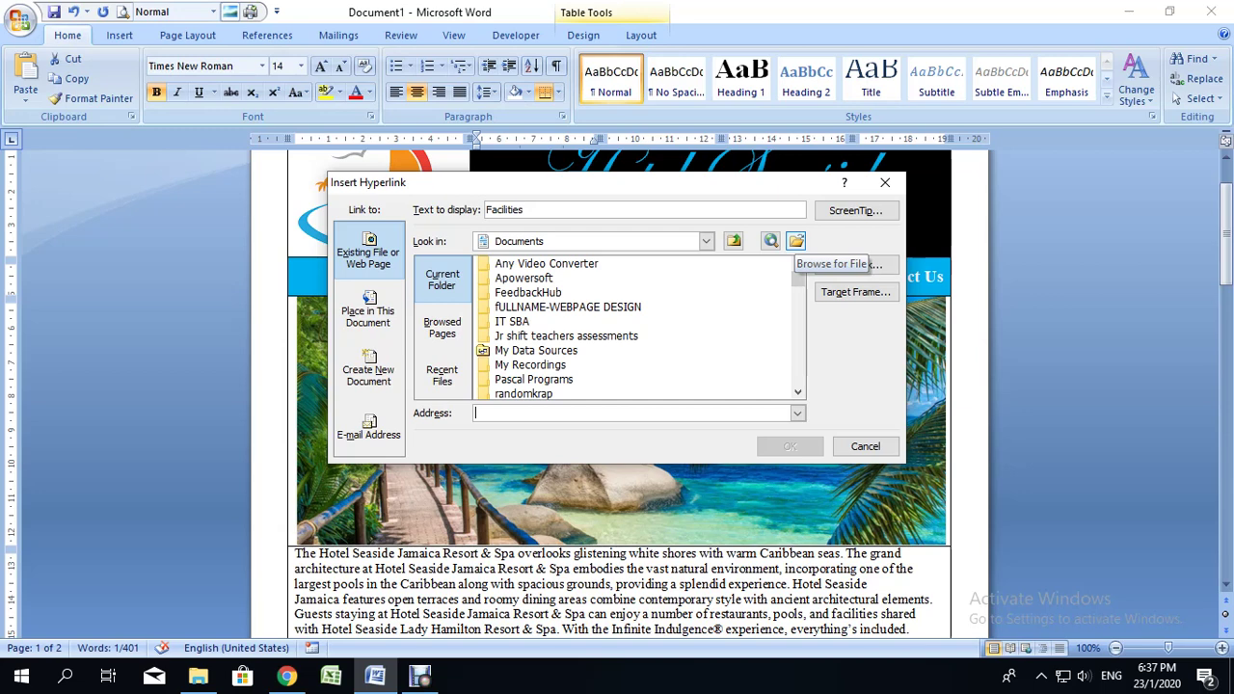
# Browse for the file to link to, going into the ohhsseniors folder on the U: drive and the teacher's students folder inside it
pyautogui.click(796, 241)
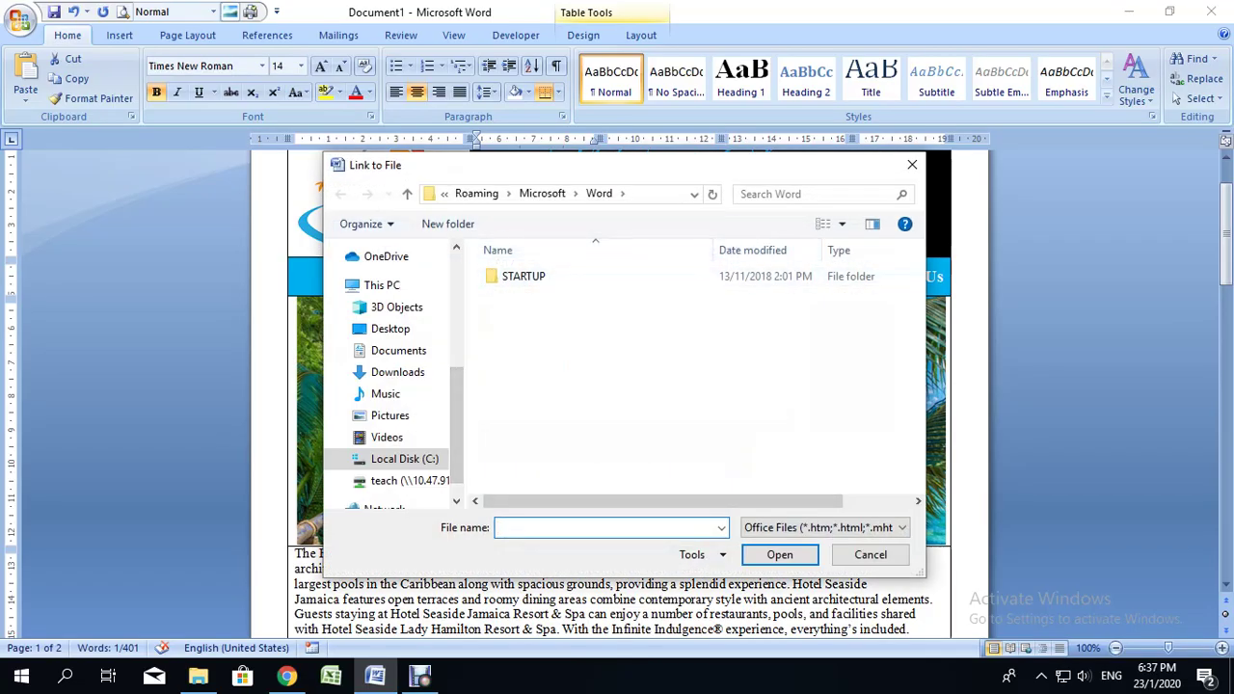
pyautogui.scroll(-1, 405, 385)
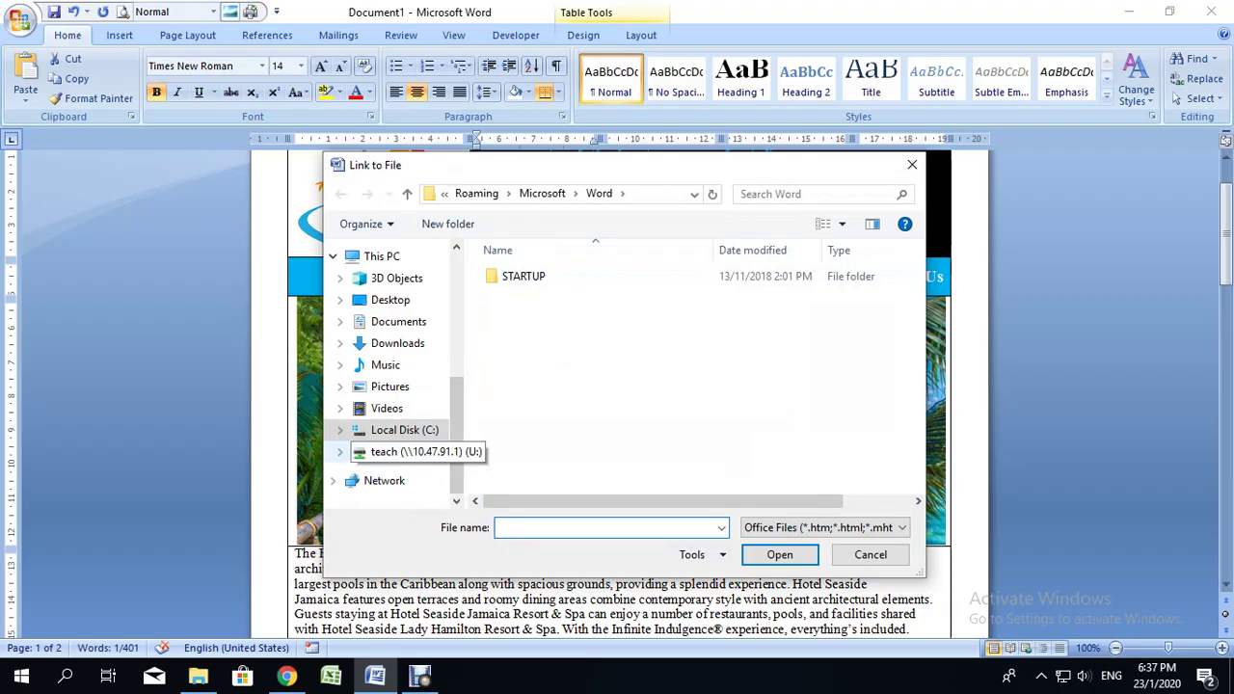
pyautogui.click(410, 451)
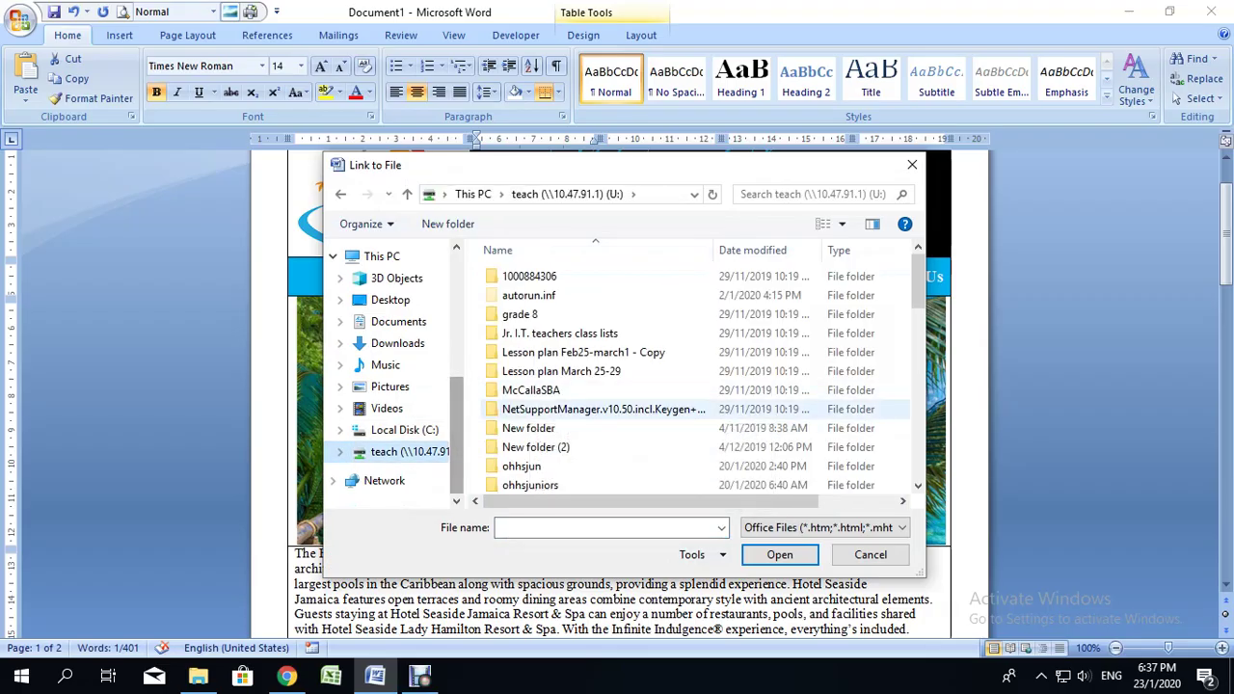
pyautogui.scroll(-2, 579, 409)
pyautogui.doubleClick(531, 407)
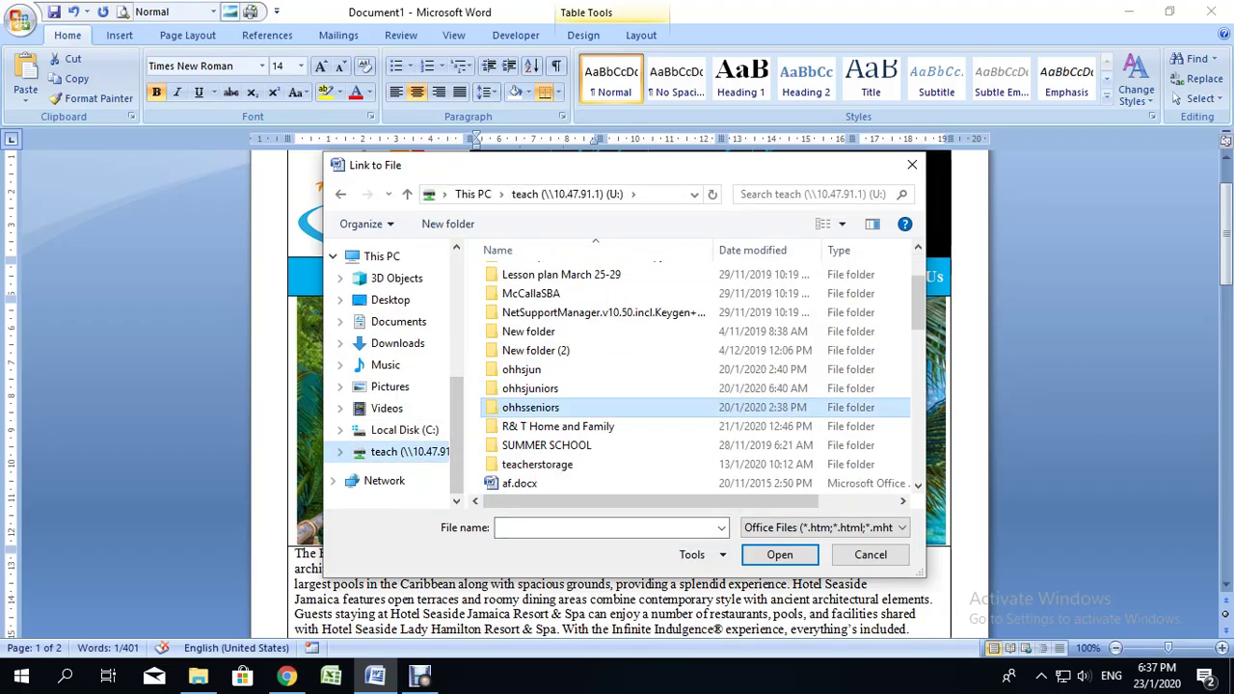
pyautogui.scroll(-7, 560, 376)
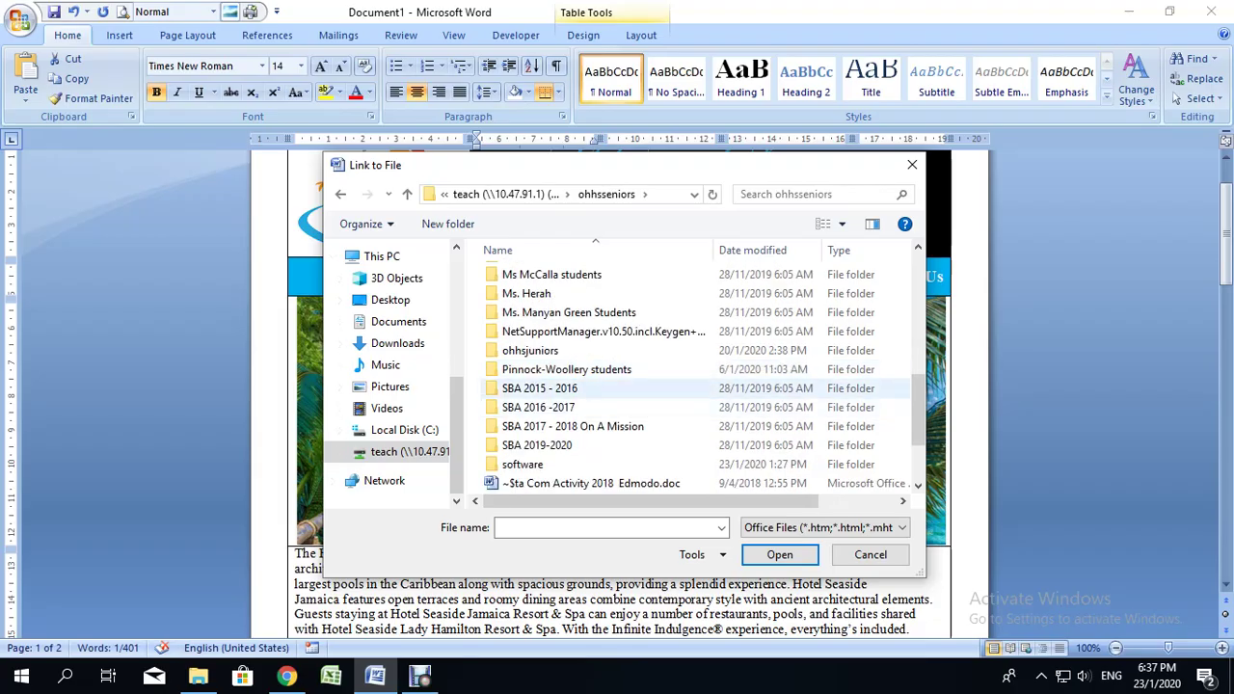
pyautogui.doubleClick(566, 370)
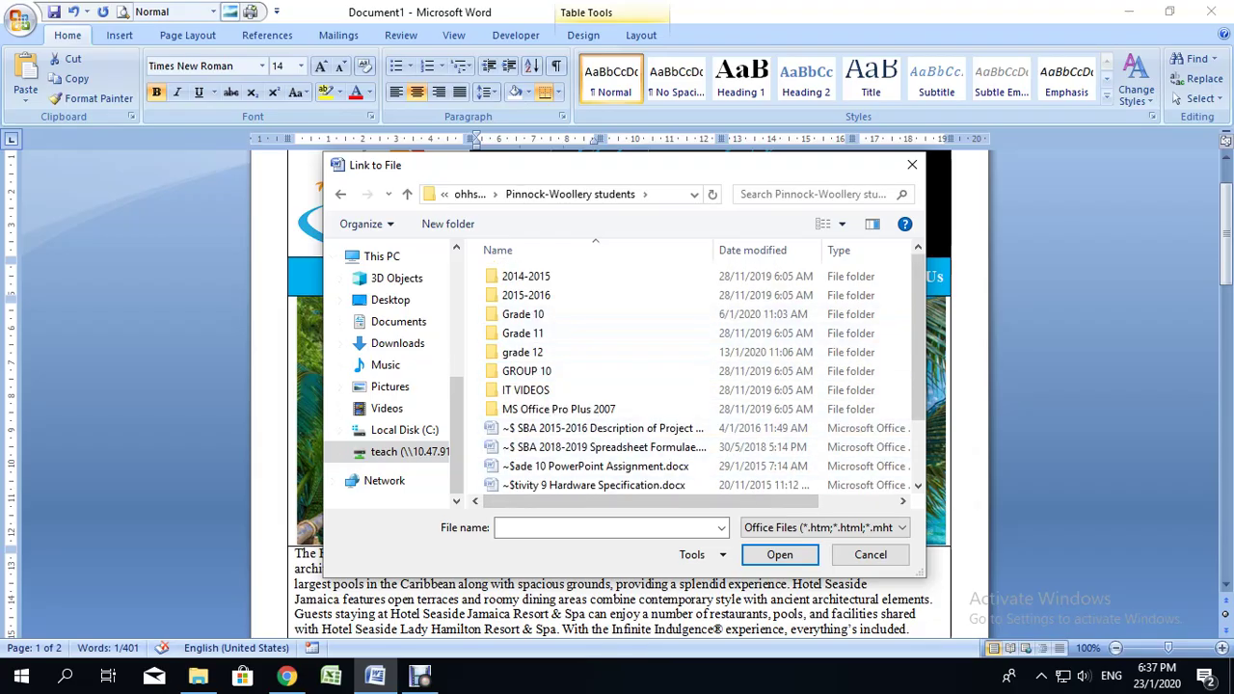
pyautogui.scroll(-1, 545, 334)
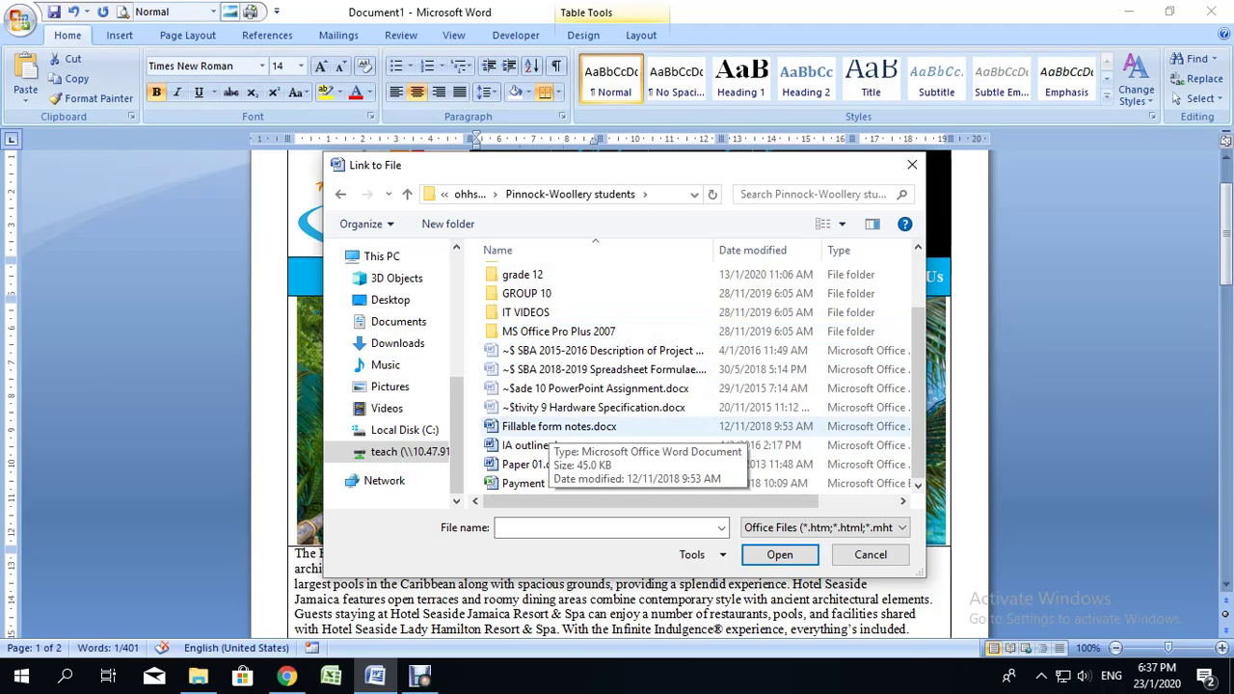
pyautogui.click(420, 678)
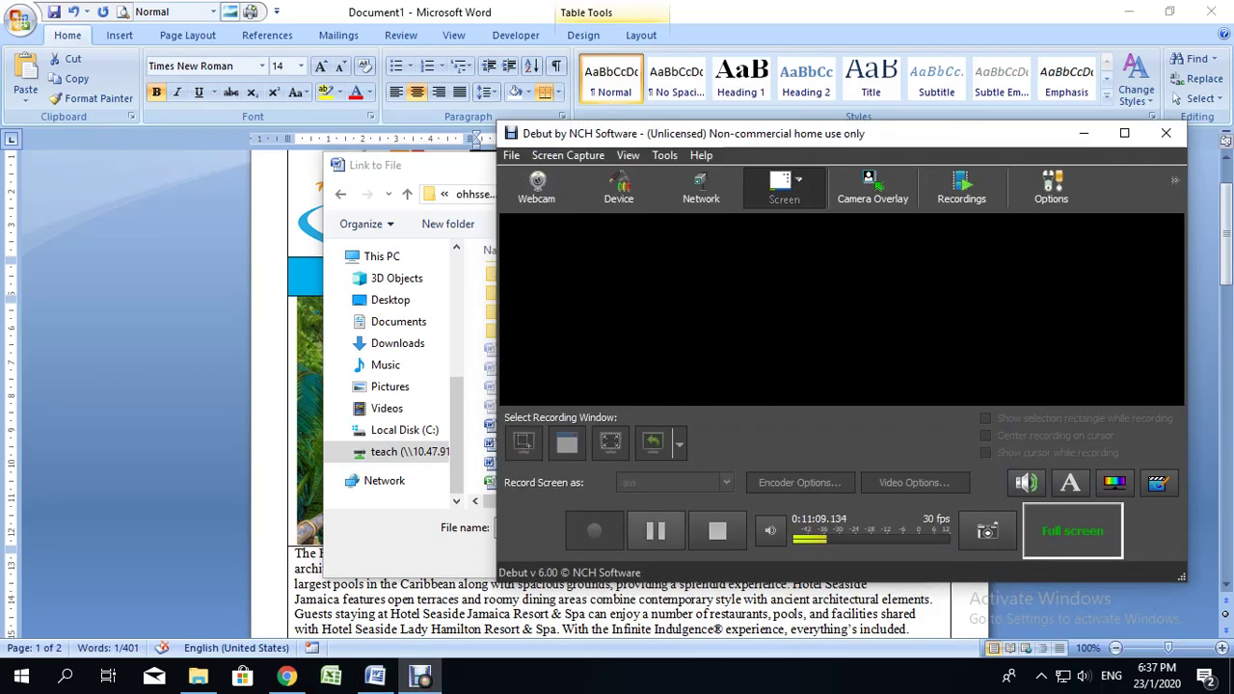
pyautogui.click(420, 677)
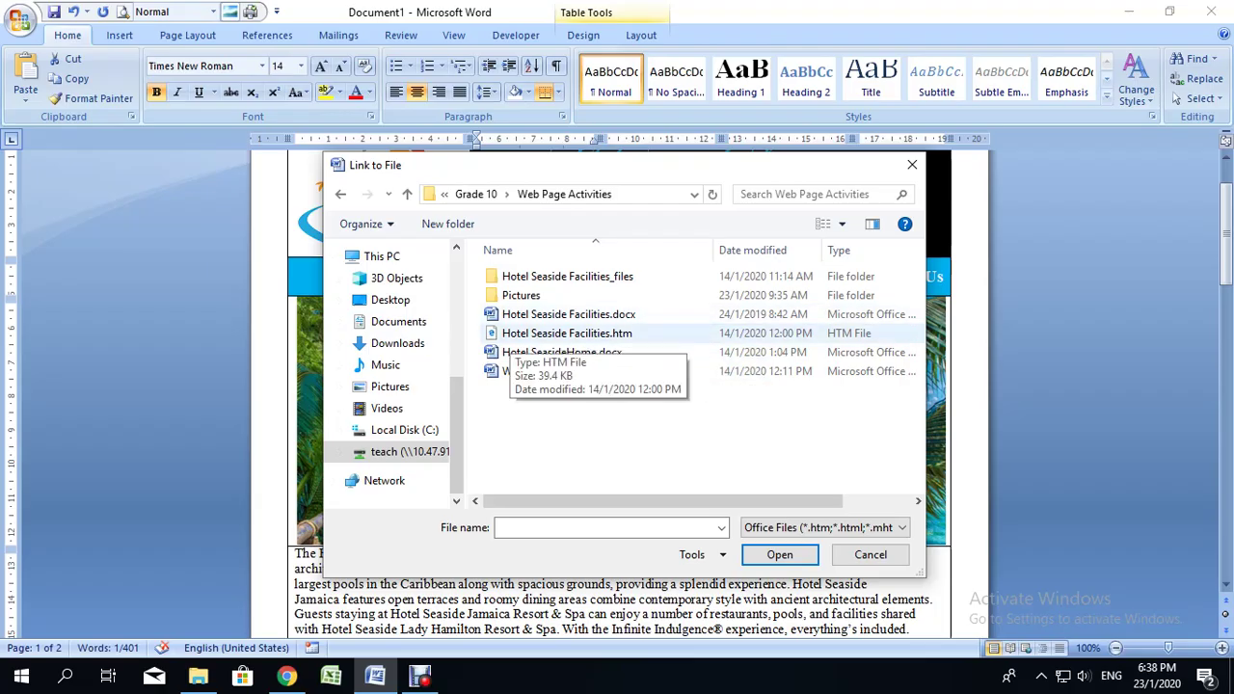
# Link the Facilities label to Hotel Seaside Facilities.htm in the Web Page Activities folder under Grade 10
pyautogui.click(511, 334)
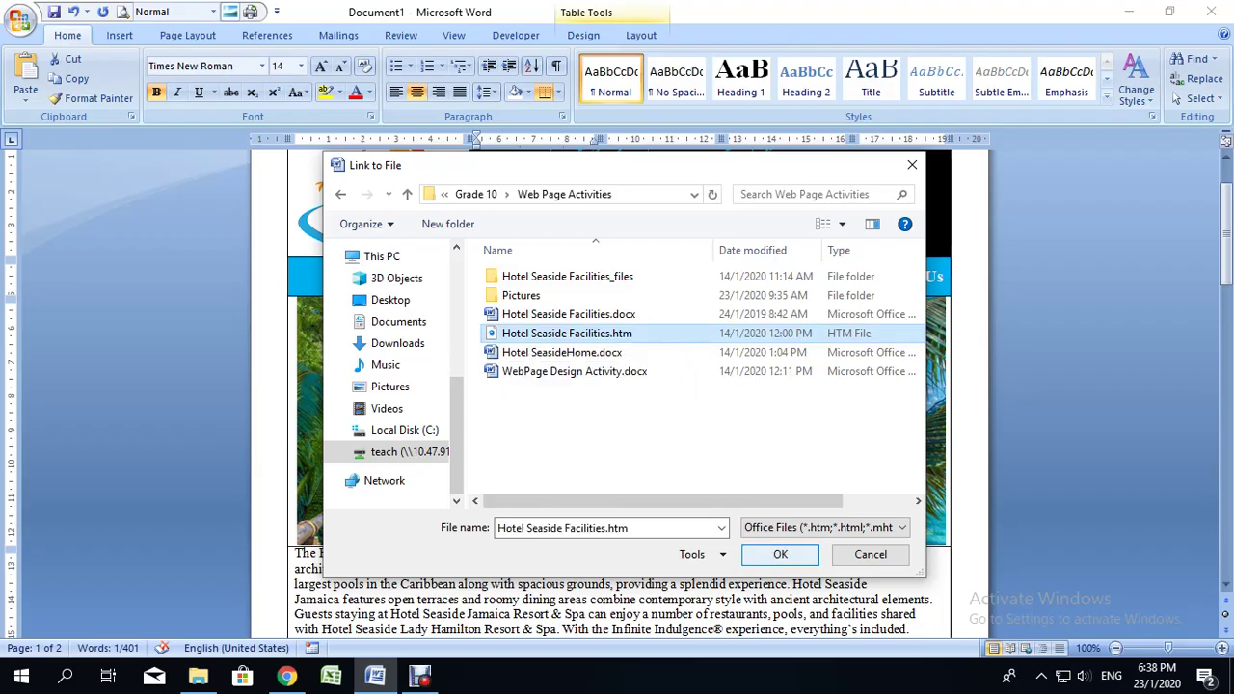
pyautogui.click(780, 555)
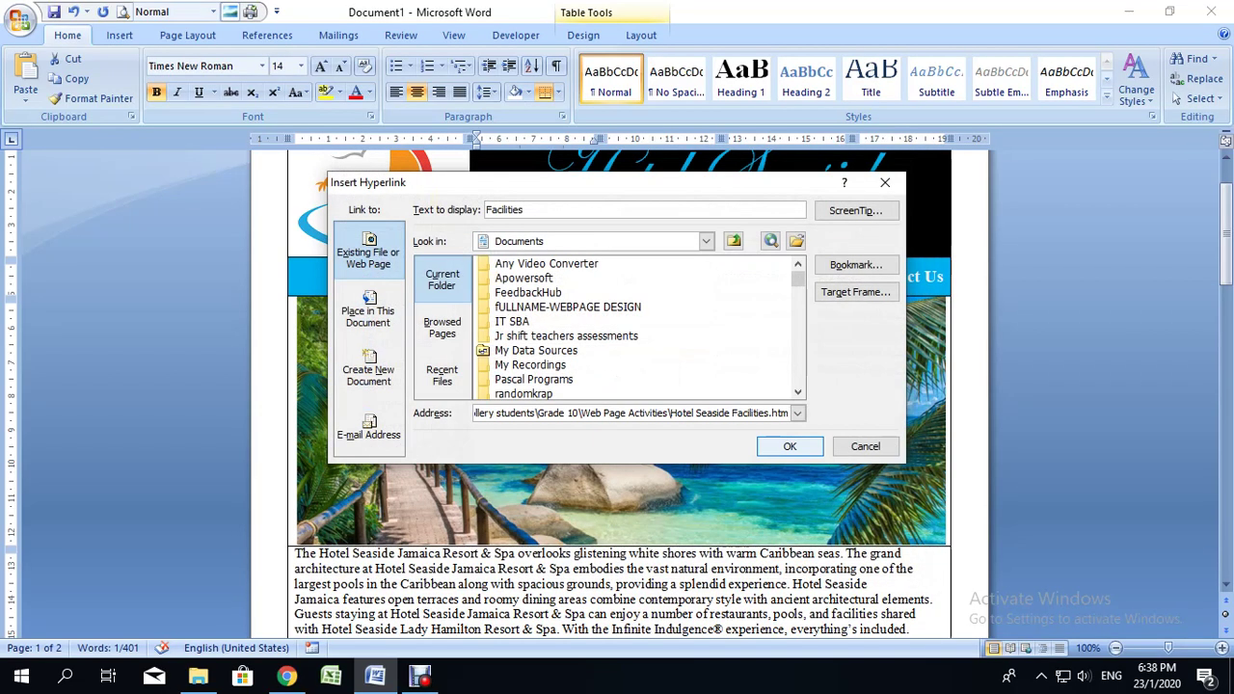
pyautogui.click(788, 446)
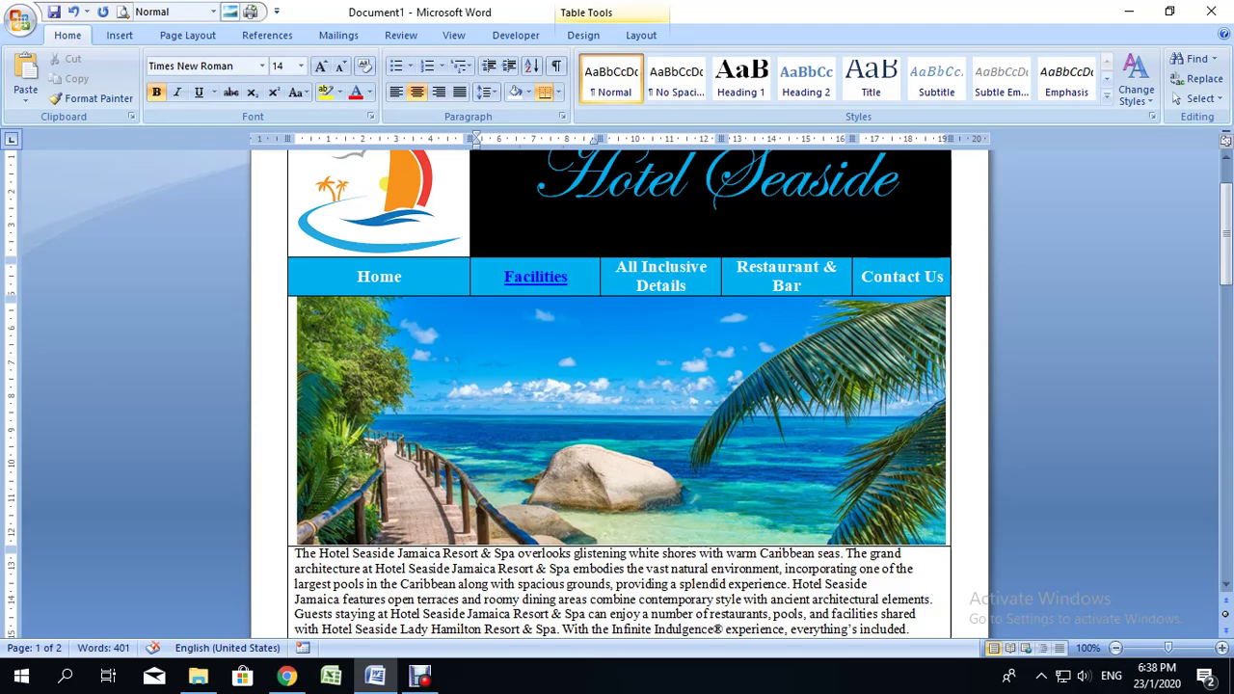
# Hyperlink the Back to Top text in the last table row to the Top of the Document place in this document
pyautogui.scroll(-15, 619, 393)
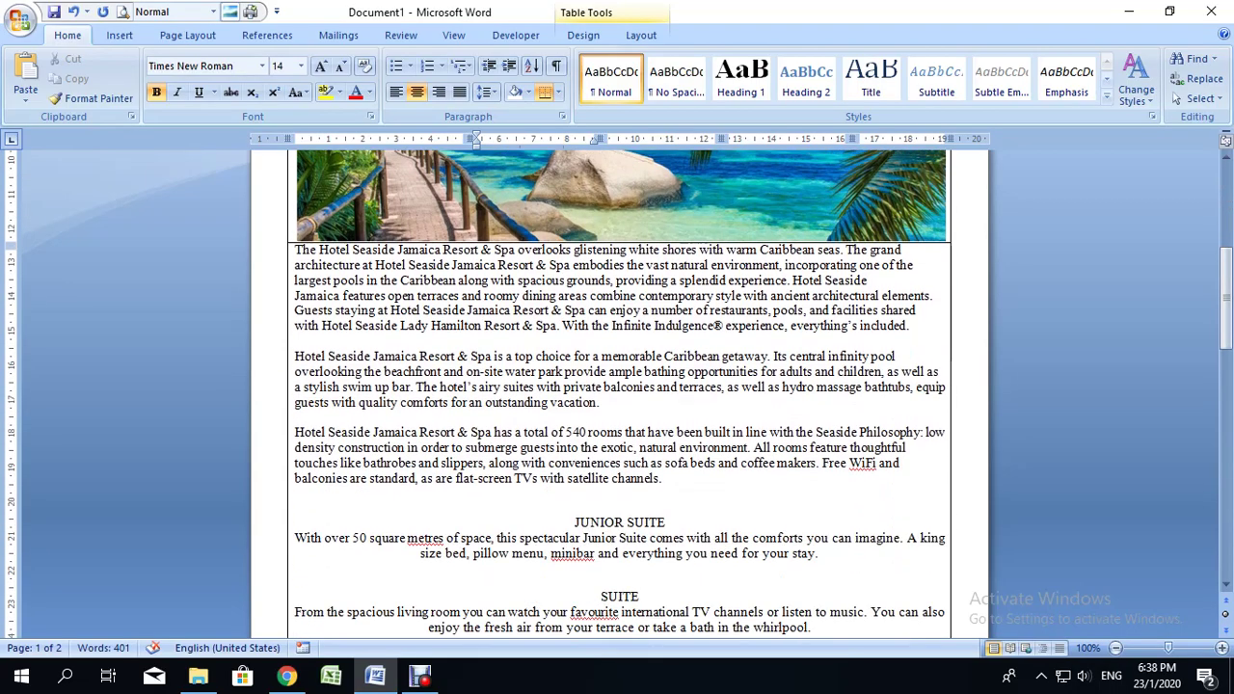
pyautogui.scroll(-2, 620, 394)
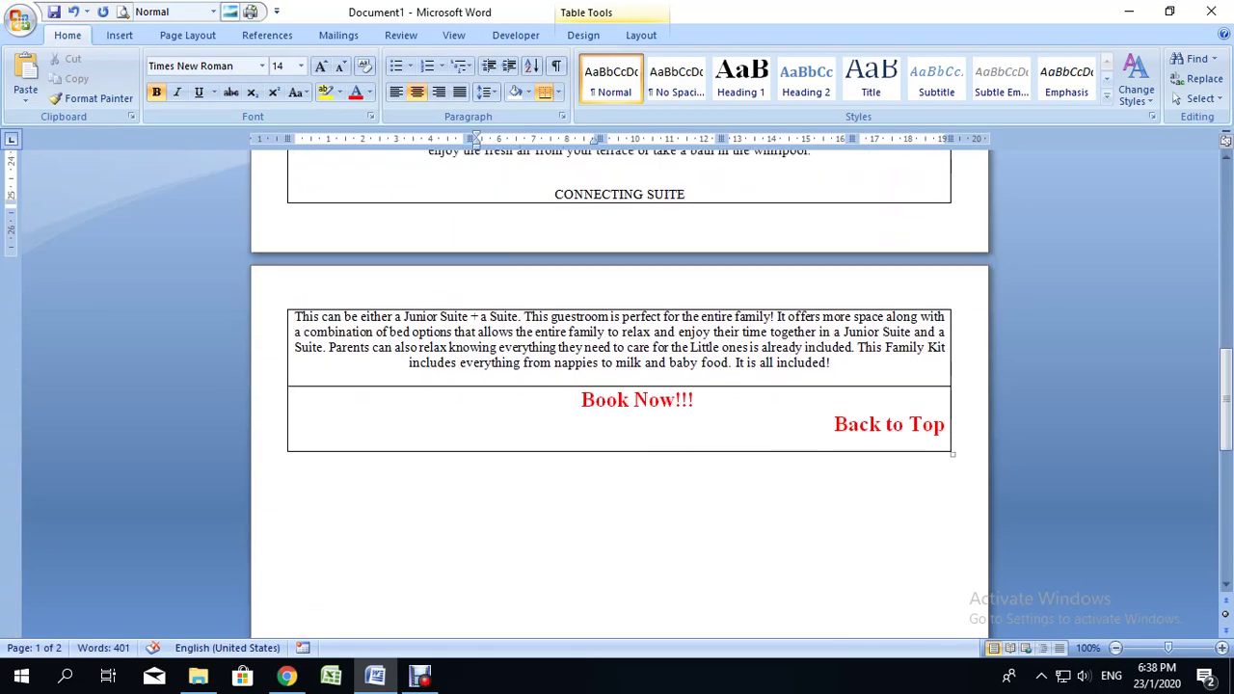
pyautogui.moveTo(835, 424); pyautogui.dragTo(949, 424)
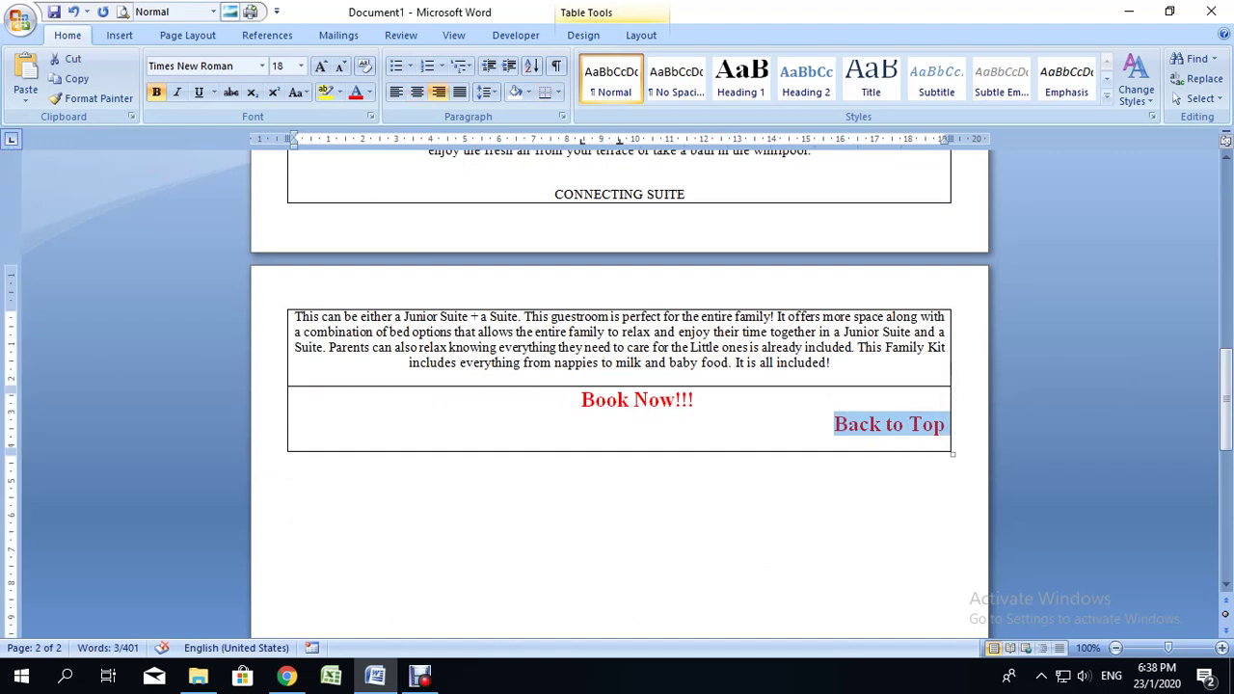
pyautogui.rightClick(887, 432)
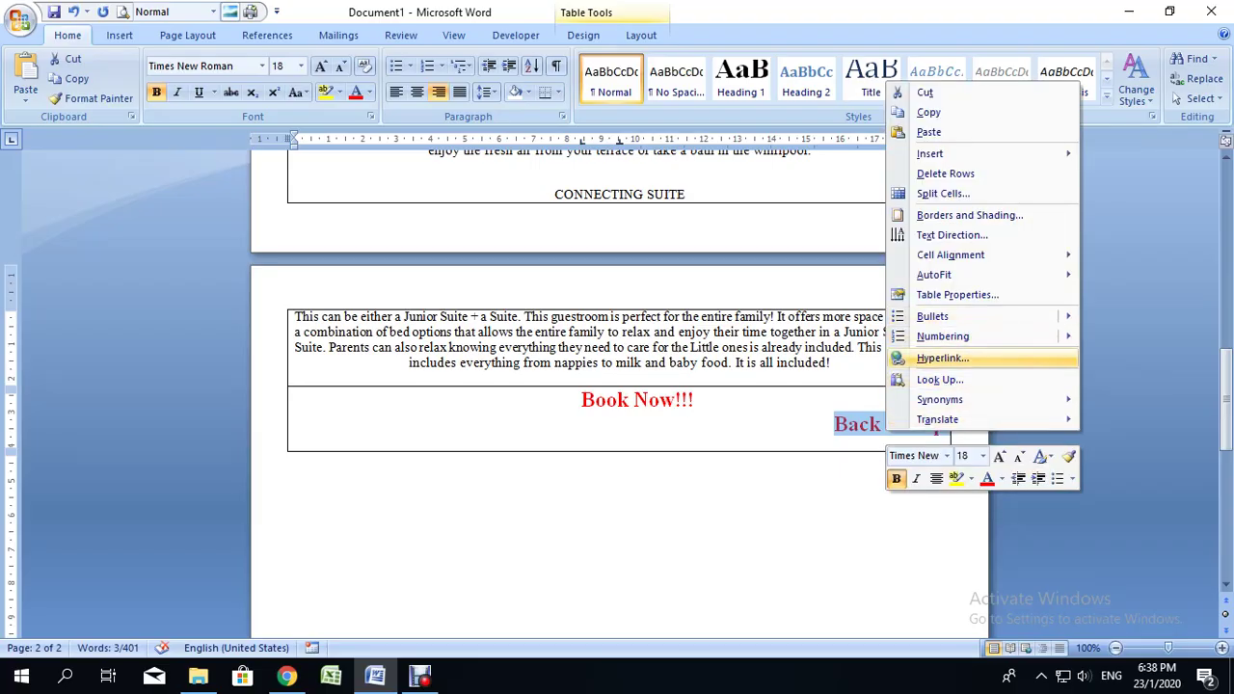
pyautogui.click(943, 358)
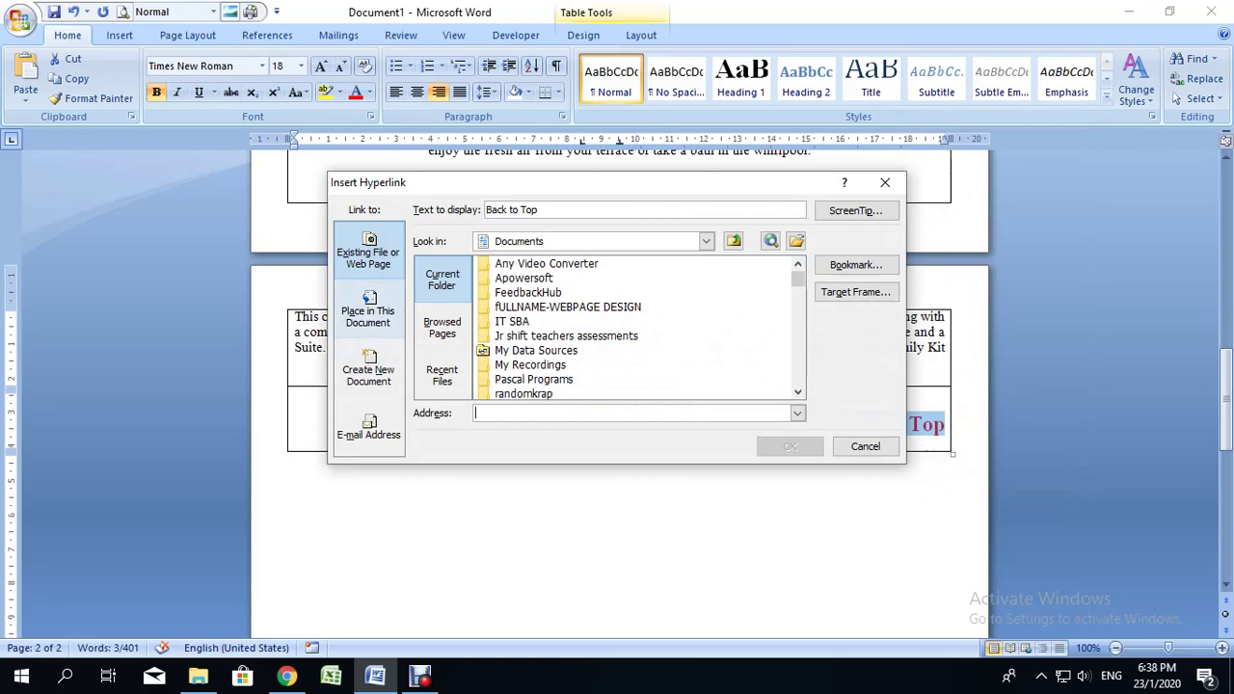
pyautogui.click(367, 310)
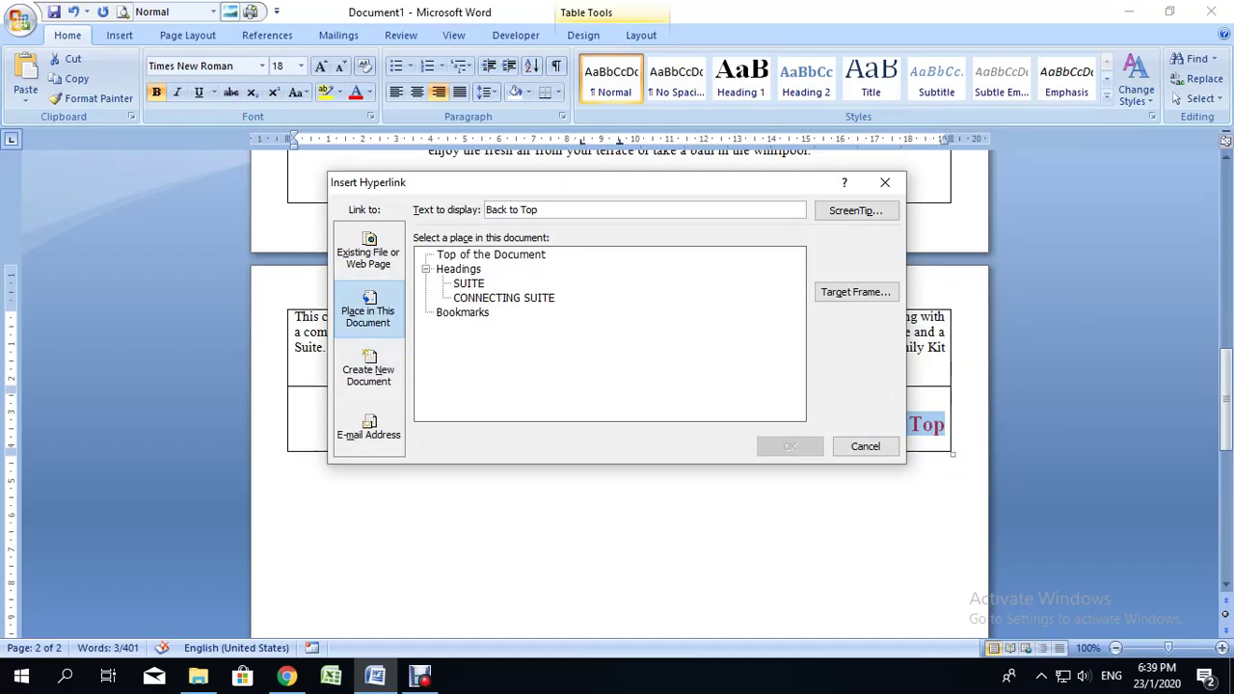
pyautogui.click(491, 255)
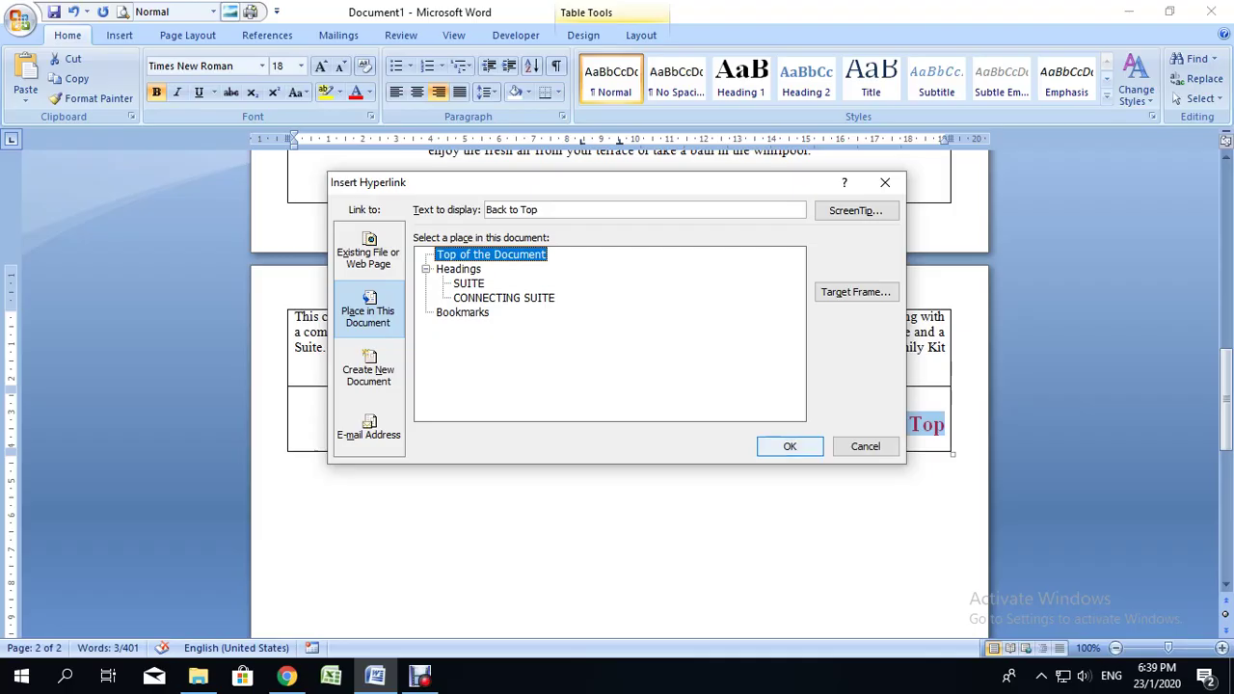
pyautogui.click(790, 447)
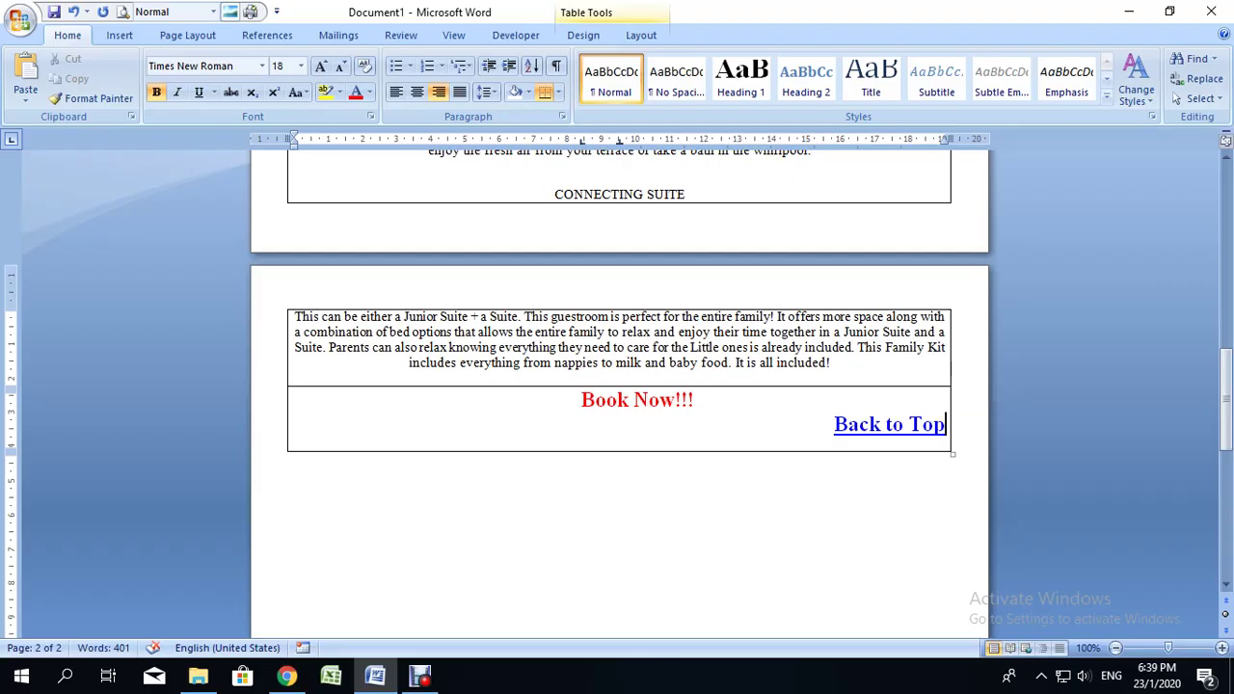
pyautogui.scroll(9, 887, 425)
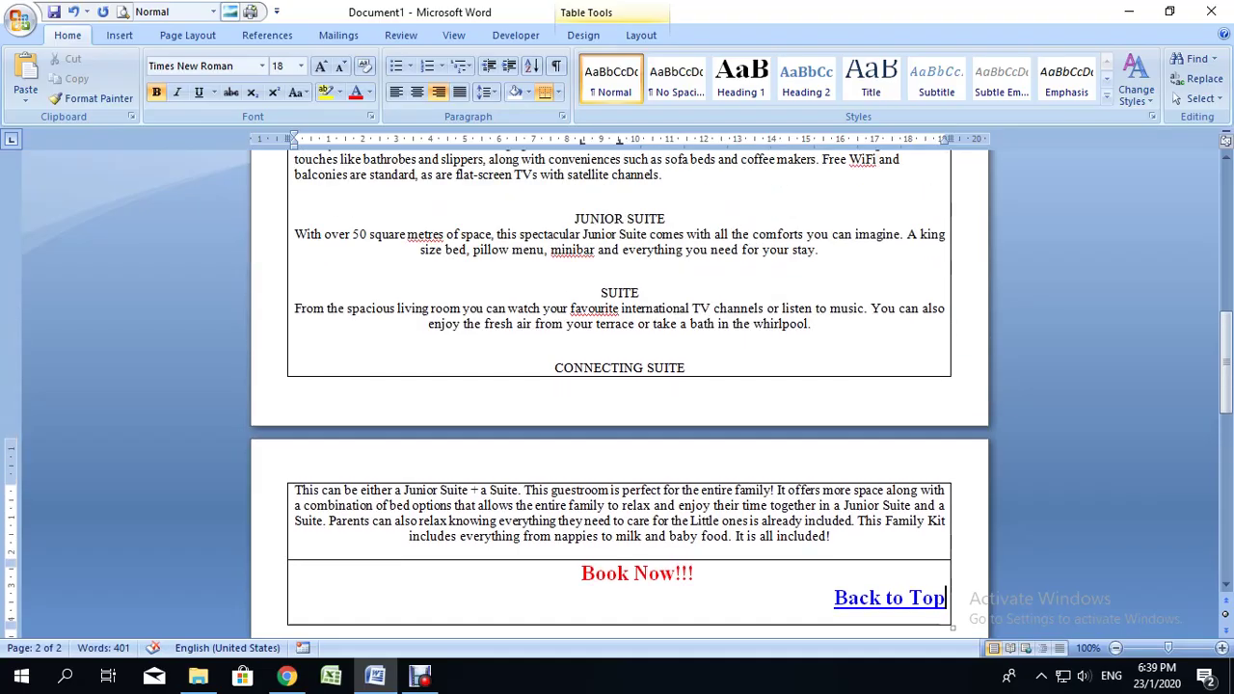
# Add a centred line reading "Grand Palladium now booking" below Back to Top in the last table row
pyautogui.scroll(9, 619, 393)
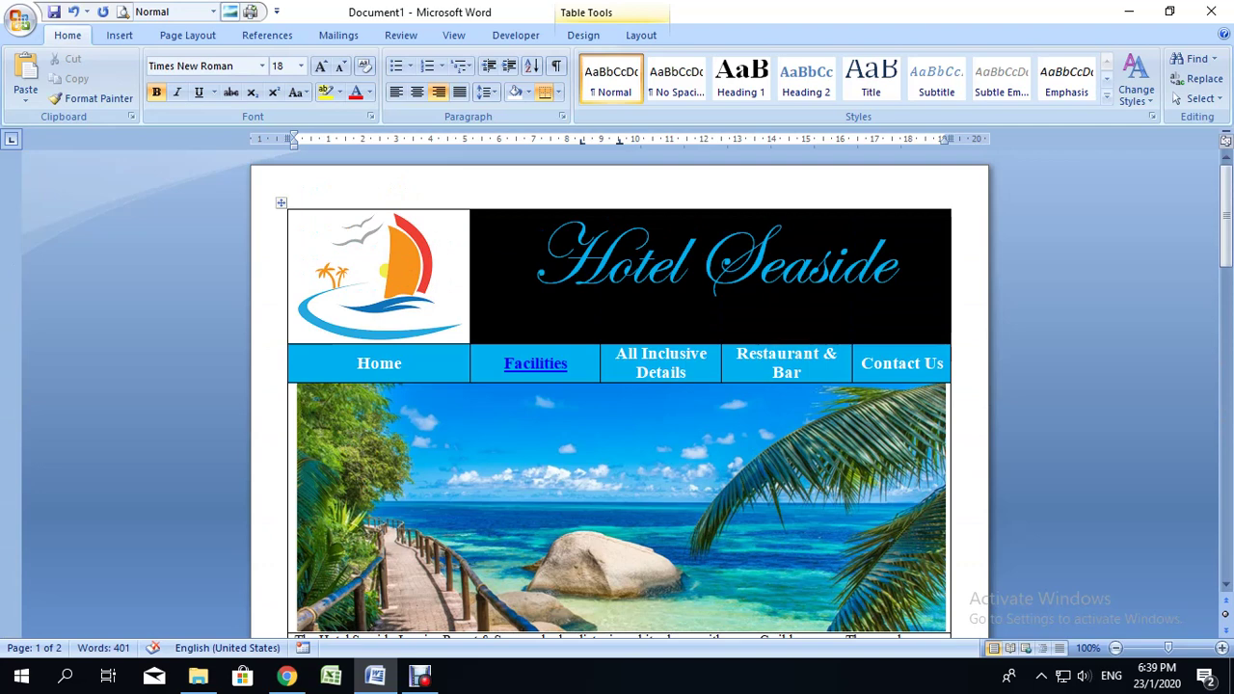
pyautogui.scroll(-12, 619, 392)
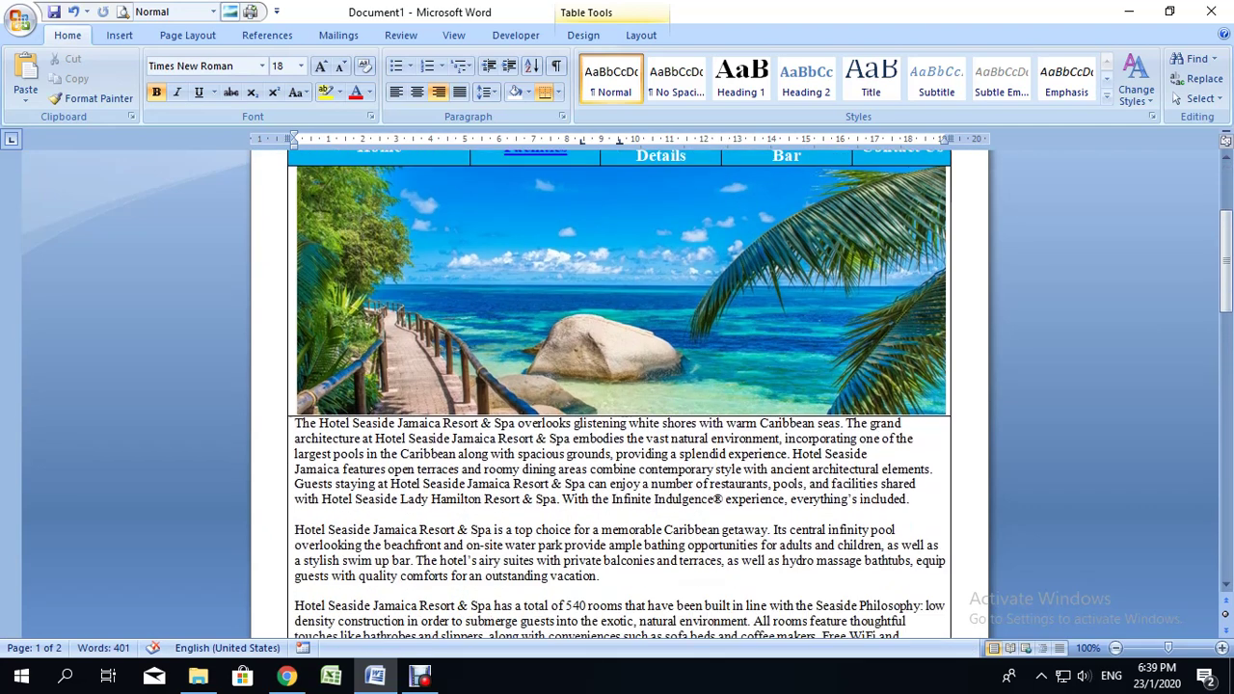
pyautogui.scroll(-5, 619, 392)
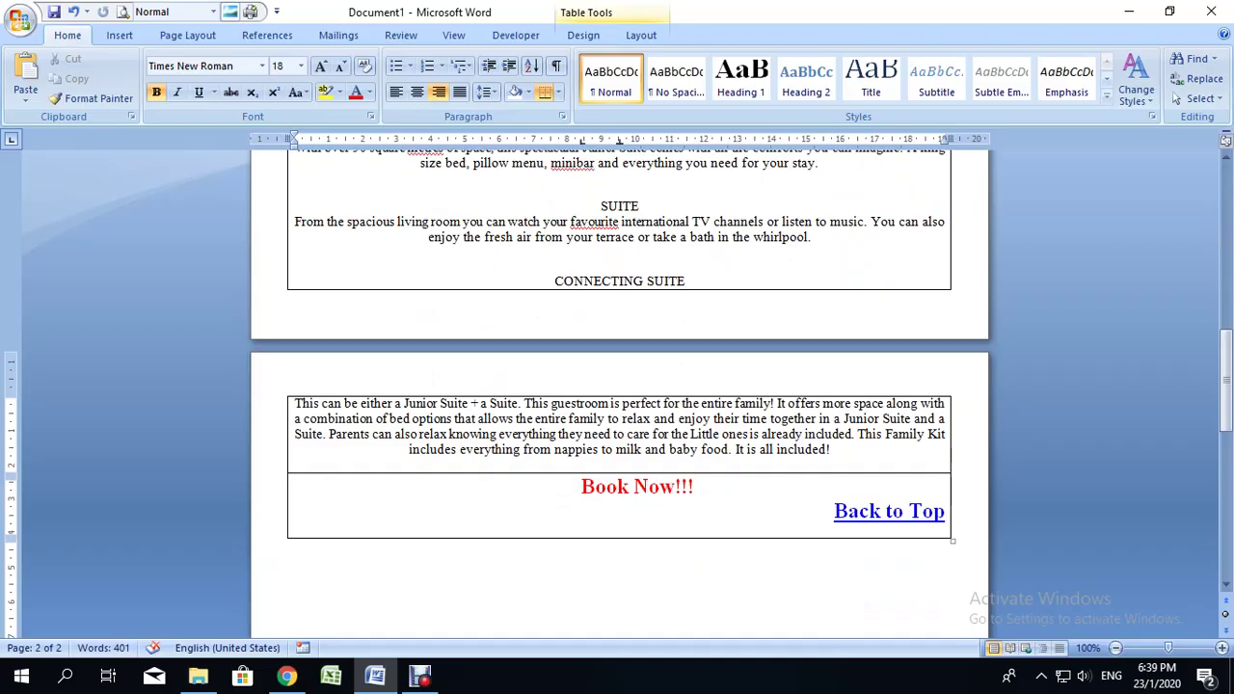
pyautogui.press('Return')
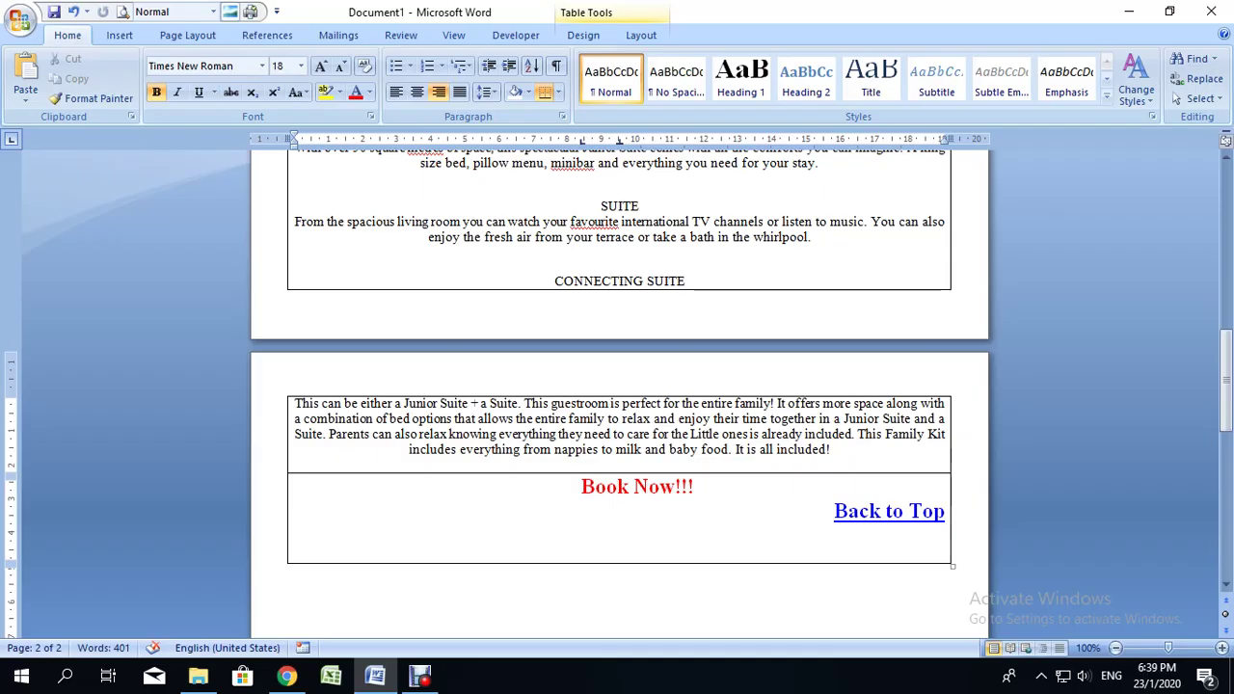
pyautogui.hotkey('ctrl', 'e')
pyautogui.write('Ho')
pyautogui.write('Gran')
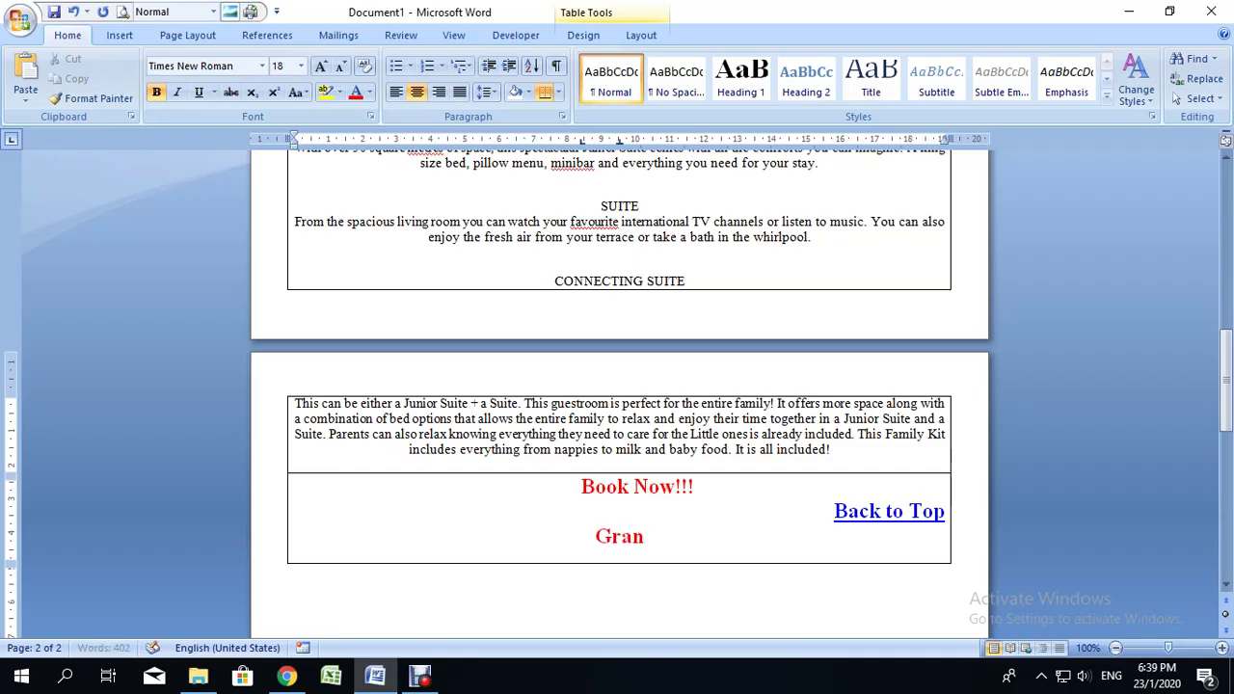
pyautogui.press('BackSpace')
pyautogui.press('BackSpace')
pyautogui.press('BackSpace')
pyautogui.press('BackSpace')
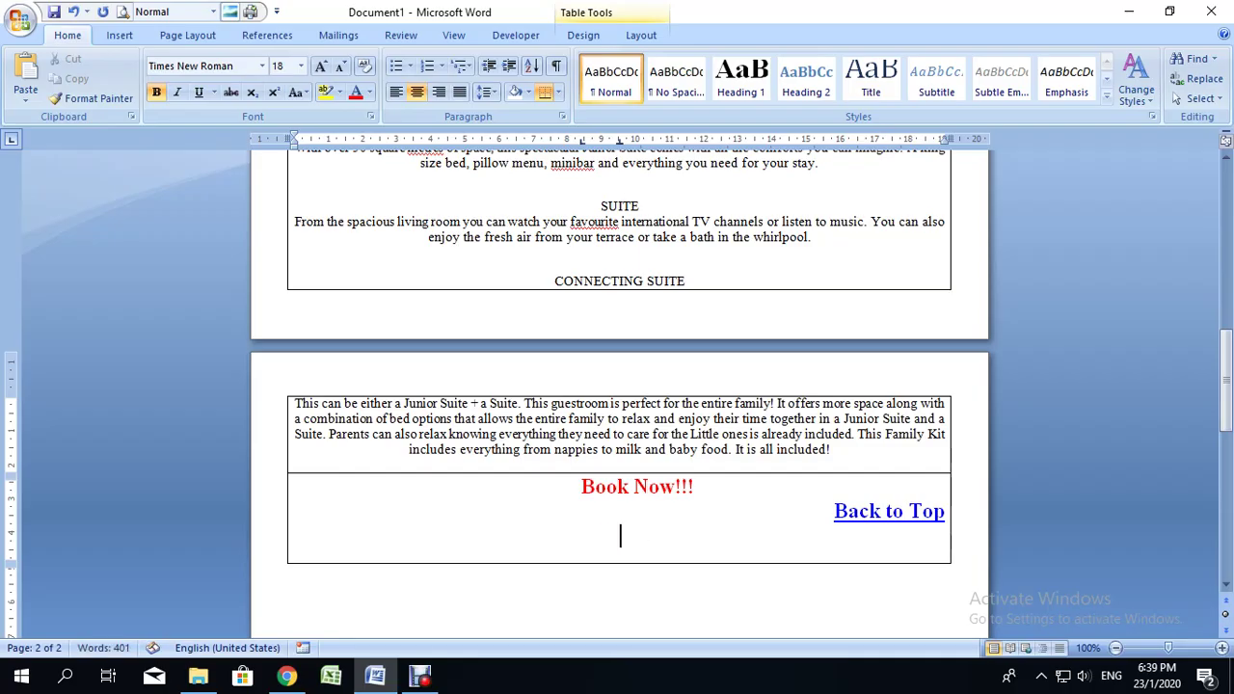
pyautogui.write('Grand Palladium ')
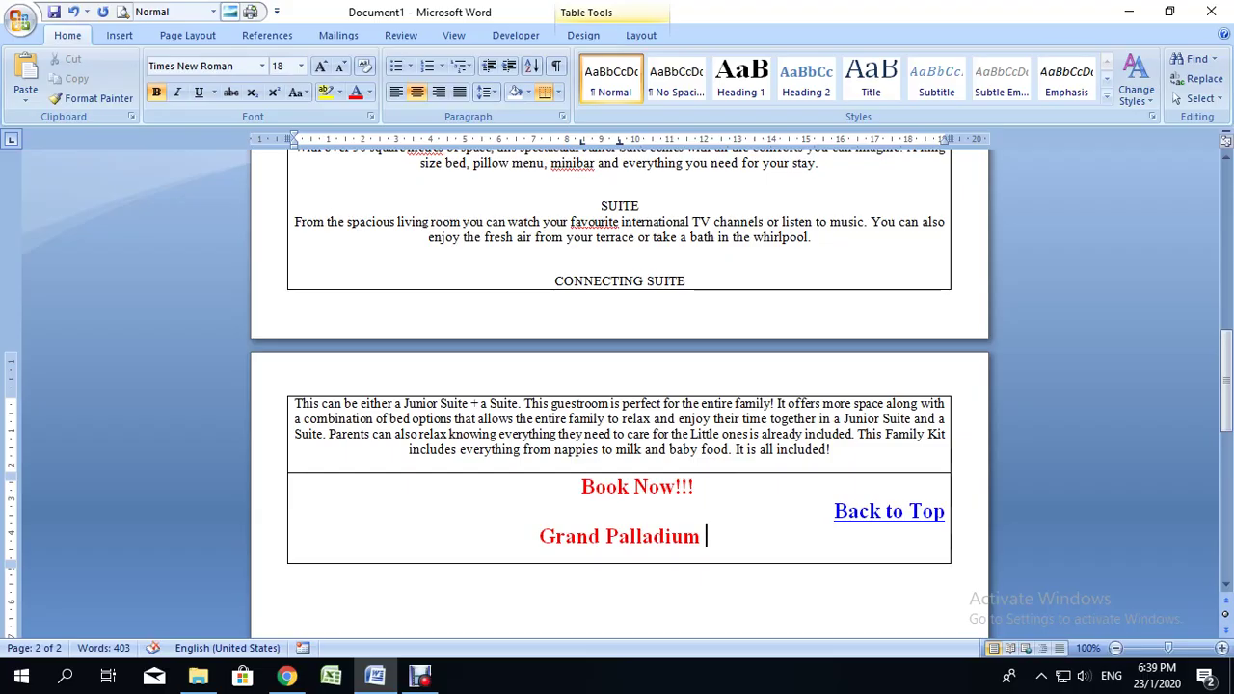
pyautogui.write('now bo')
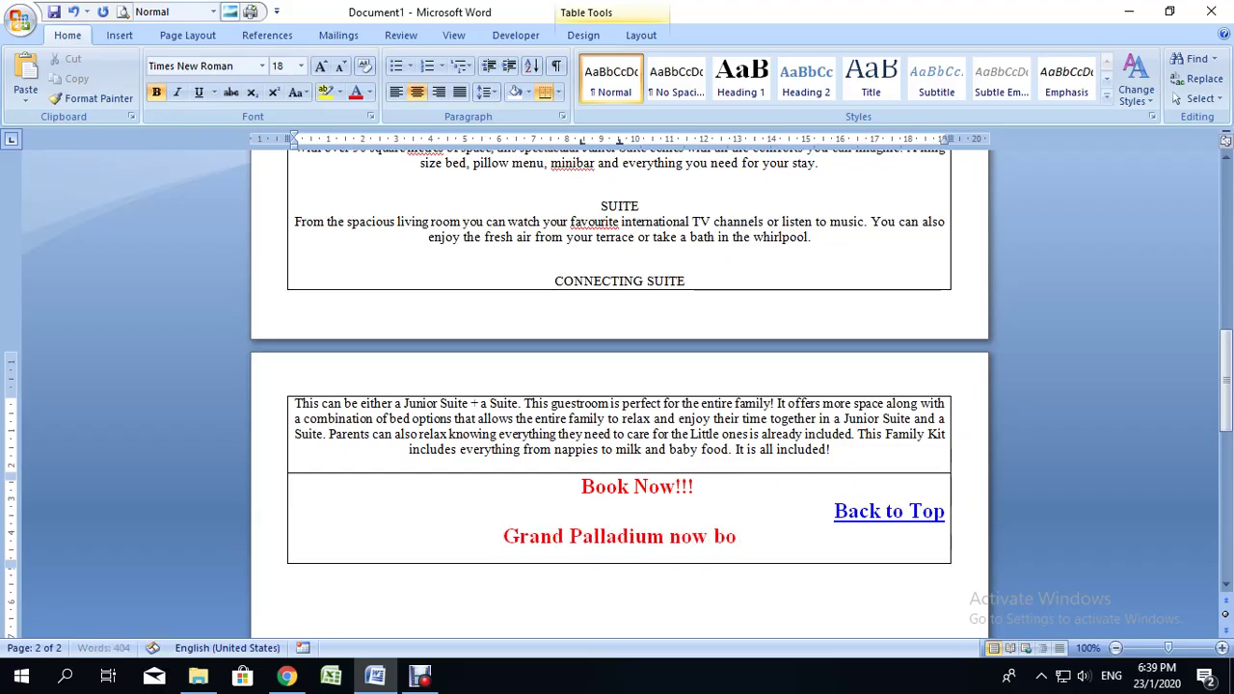
pyautogui.write('oking')
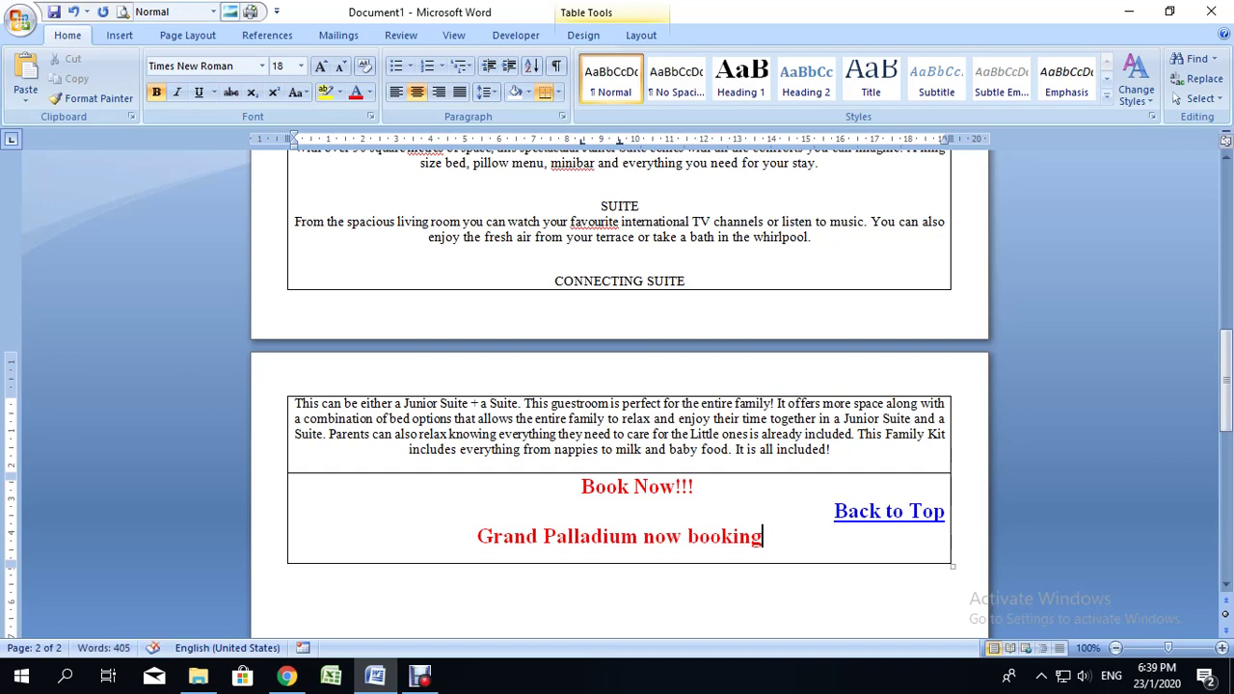
# Select the Grand Palladium now booking line and start a hyperlink on it to an existing file or web page
pyautogui.hotkey('ctrl', 'shift', 'Left')
pyautogui.hotkey('ctrl', 'shift', 'Left')
pyautogui.hotkey('ctrl', 'shift', 'Left')
pyautogui.hotkey('ctrl', 'shift', 'Left')
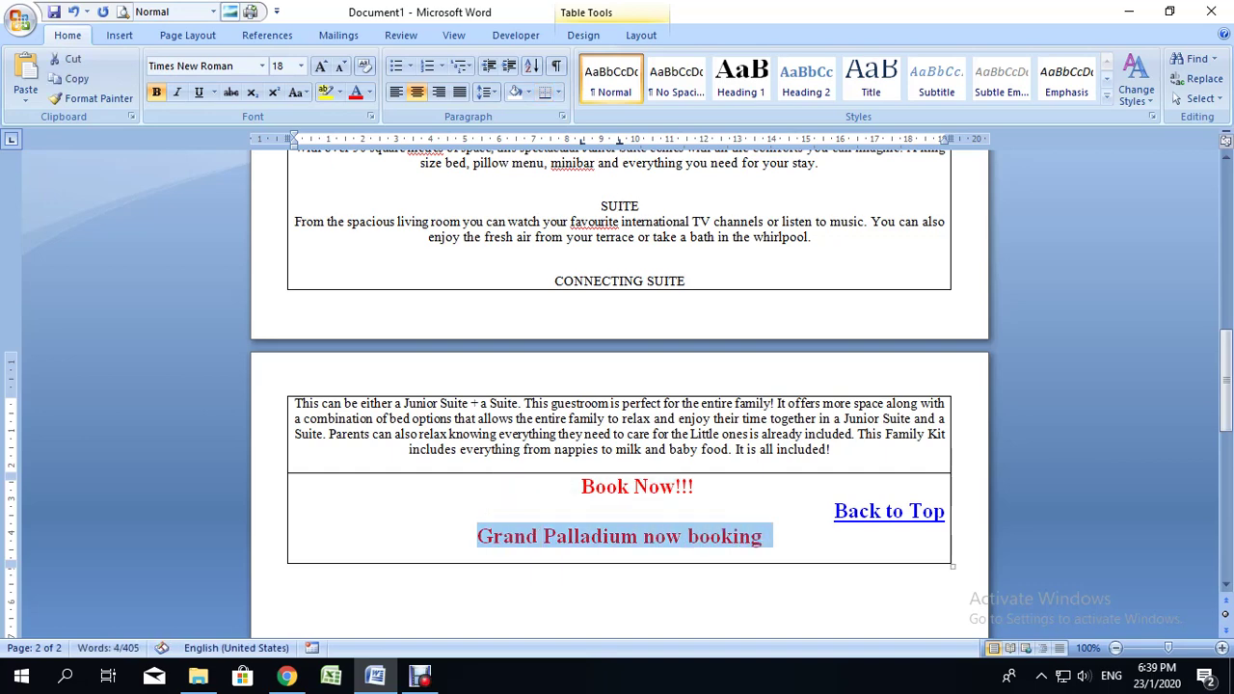
pyautogui.rightClick(501, 538)
pyautogui.click(554, 460)
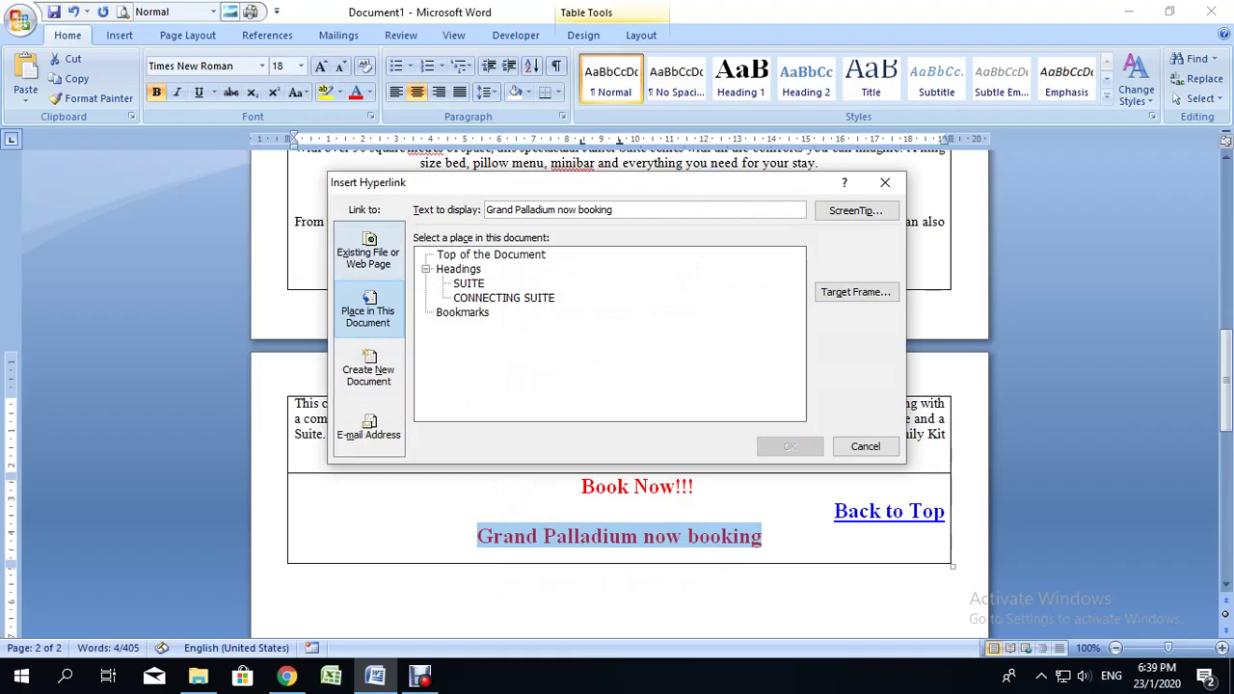
pyautogui.click(367, 252)
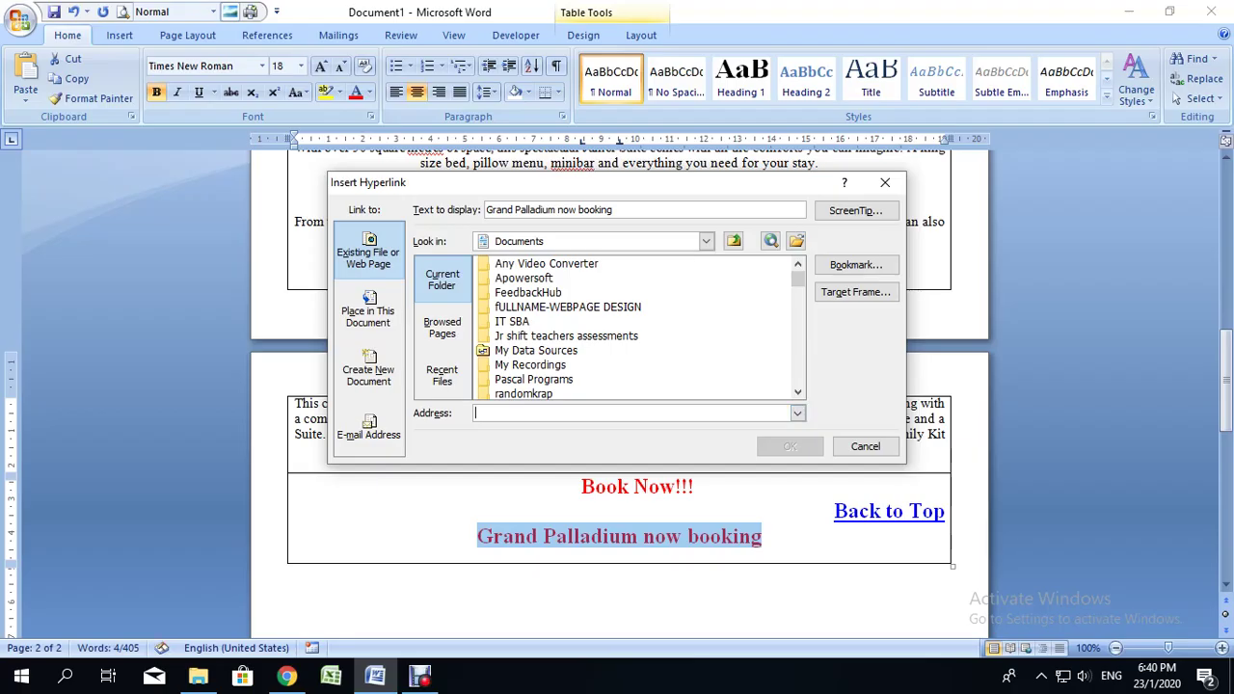
# Switch to Chrome, open the Resorts page of the Grand Palladium Jamaica site and copy its web address
pyautogui.click(287, 677)
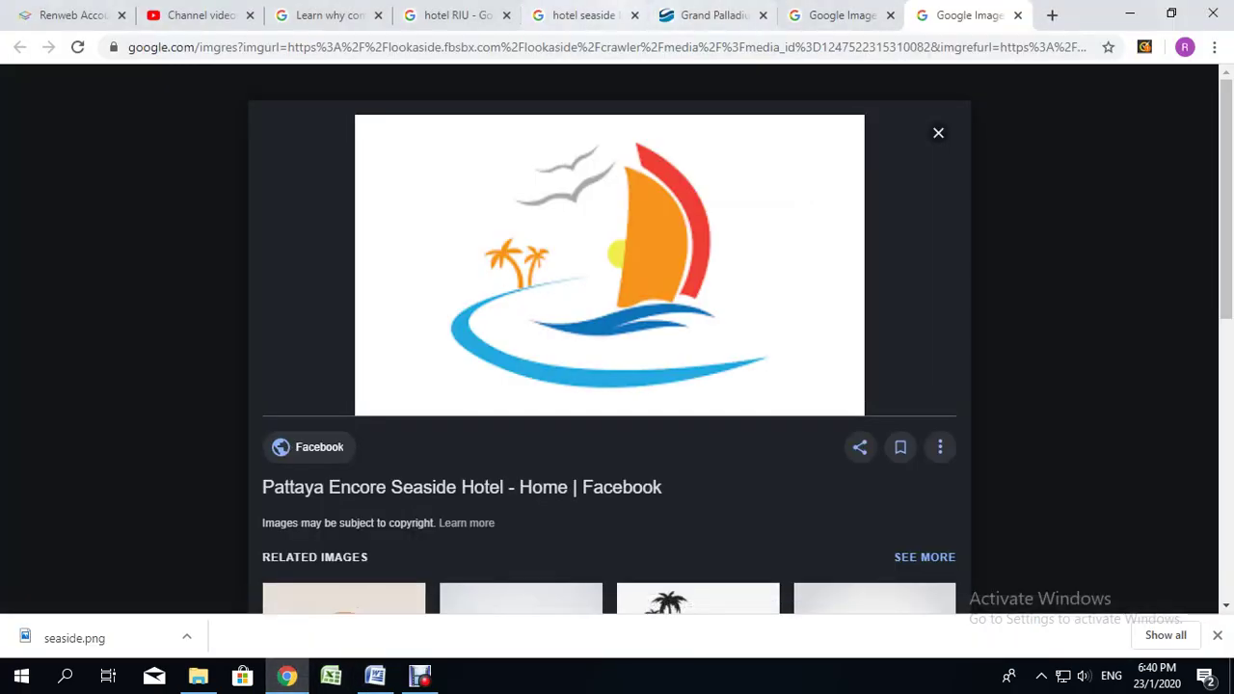
pyautogui.click(711, 15)
pyautogui.scroll(5, 705, 193)
pyautogui.scroll(3, 705, 183)
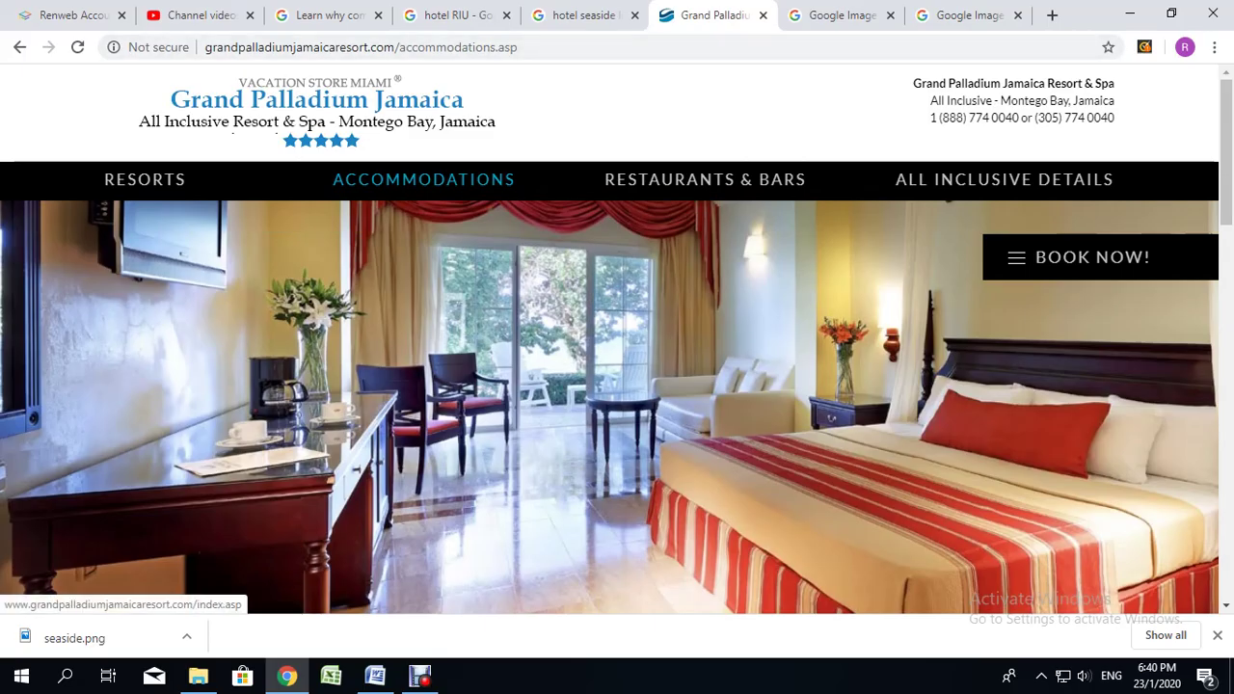
pyautogui.hotkey('alt', 'Left')
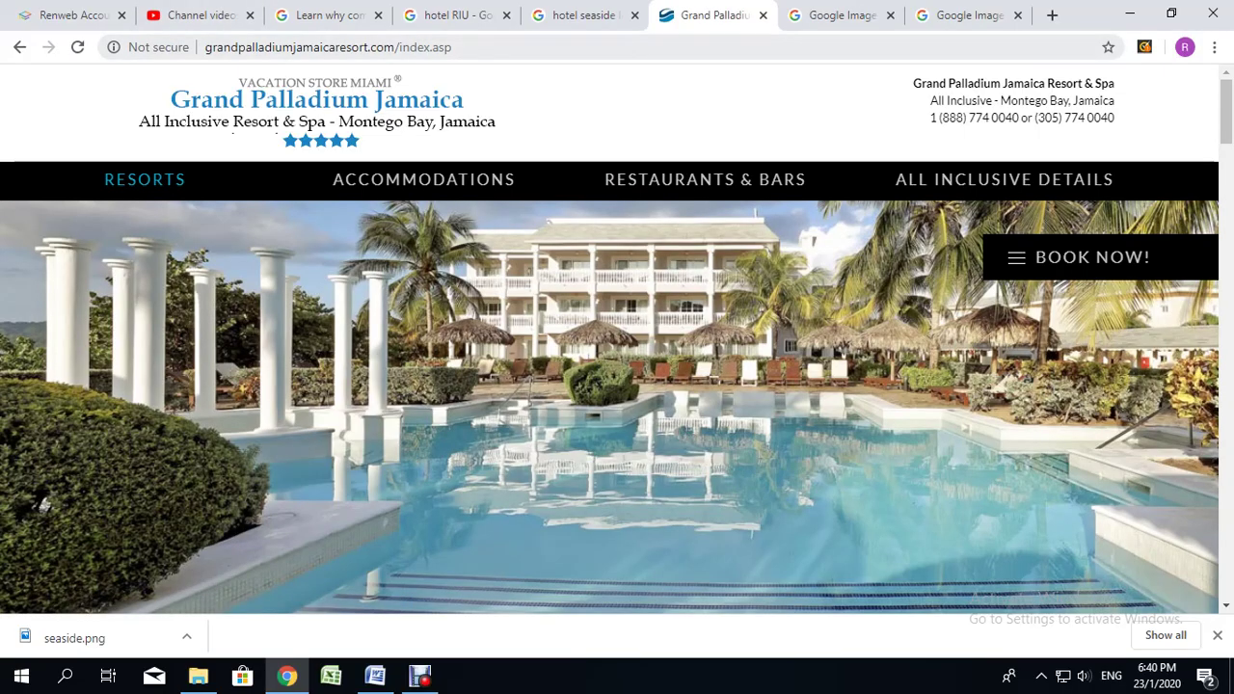
pyautogui.click(346, 46)
pyautogui.hotkey('ctrl', 'c')
pyautogui.rightClick(345, 46)
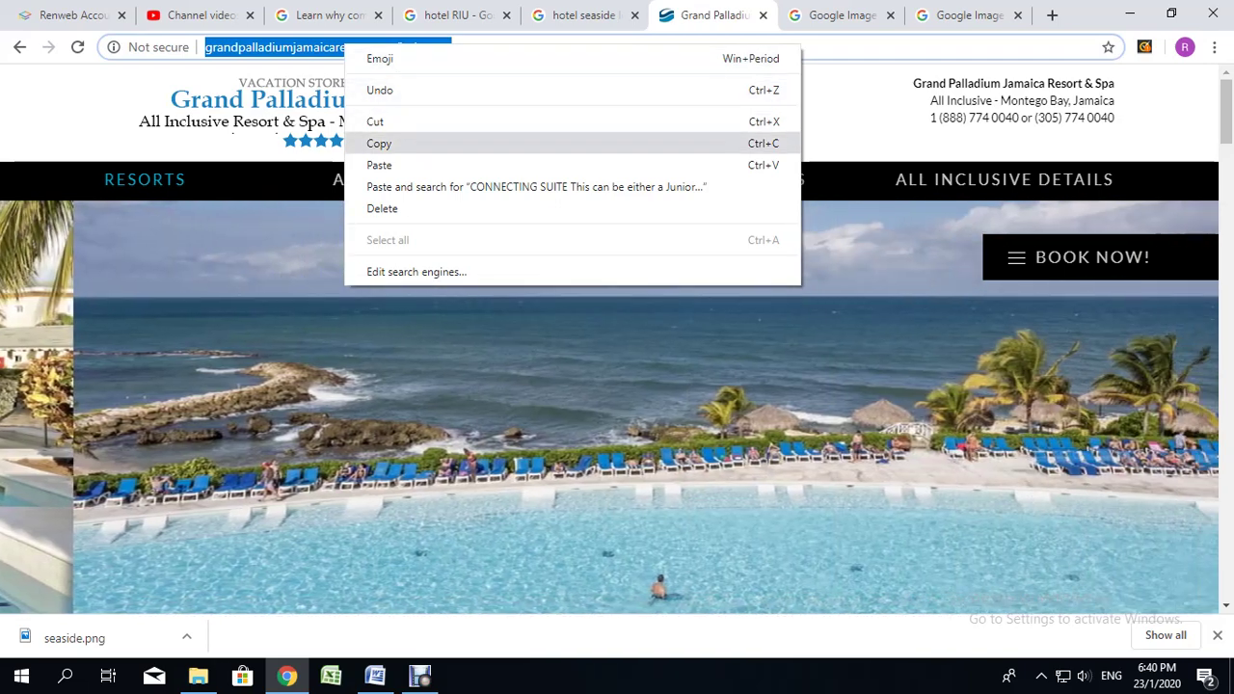
pyautogui.click(379, 143)
pyautogui.click(375, 676)
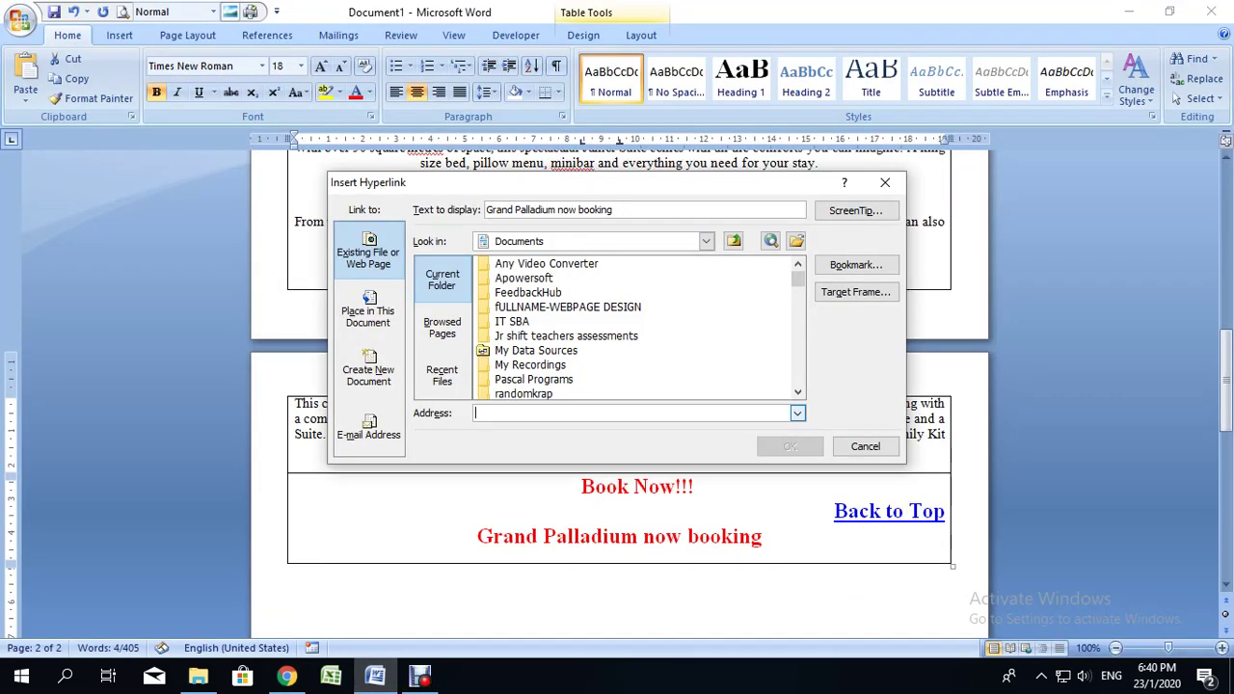
pyautogui.rightClick(483, 415)
pyautogui.click(521, 468)
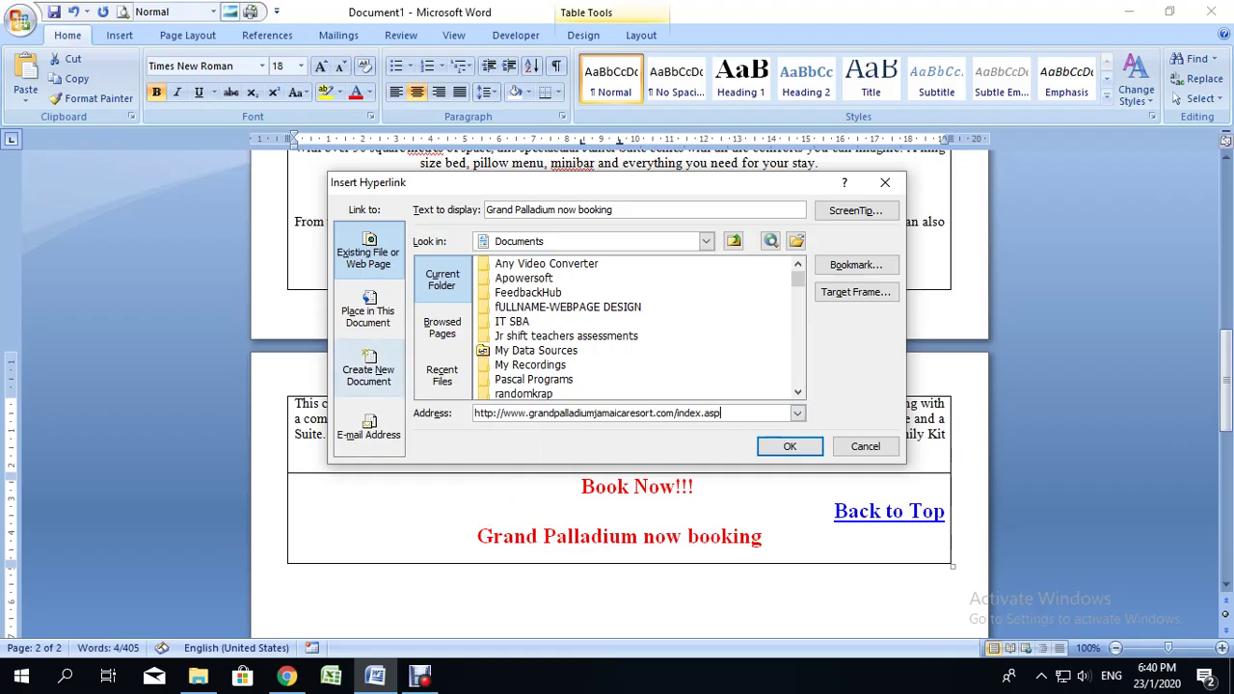
pyautogui.press('Return')
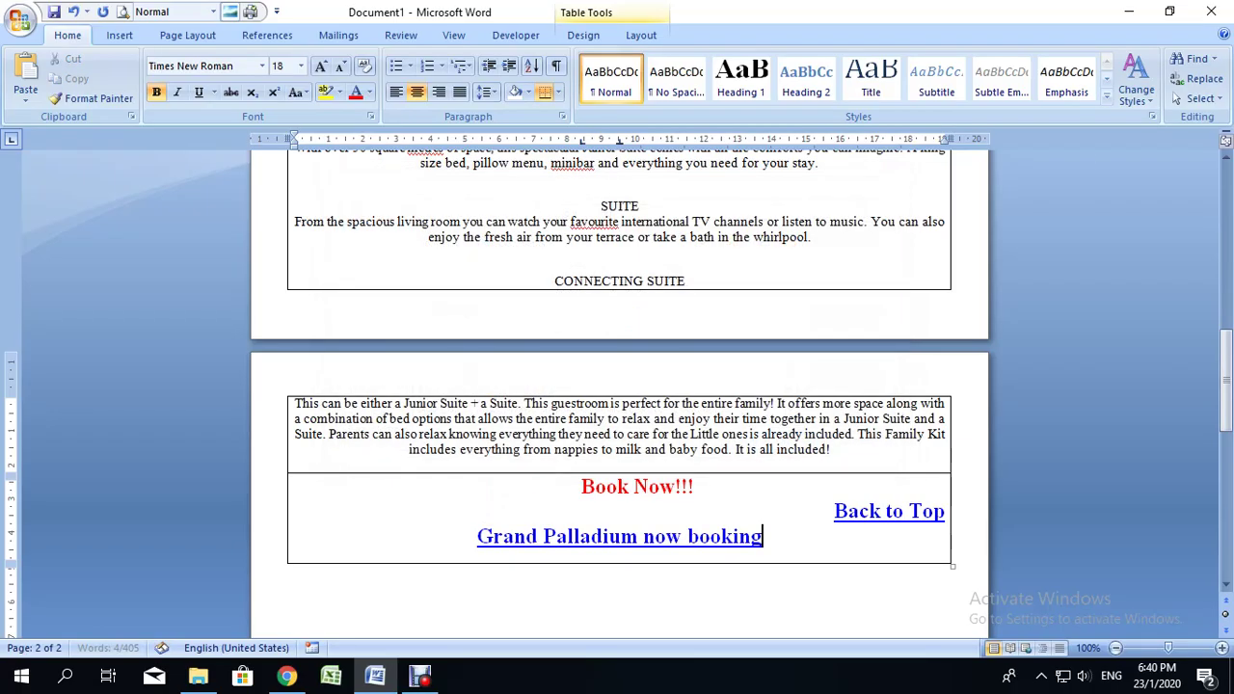
# Review the whole page from the banner and navigation row down to the links in the last table row
pyautogui.press('Up')
pyautogui.press('Up')
pyautogui.press('Up')
pyautogui.press('Up')
pyautogui.press('Up')
pyautogui.press('Up')
pyautogui.press('Up')
pyautogui.press('Up')
pyautogui.press('Up')
pyautogui.press('Up')
pyautogui.press('Up')
pyautogui.press('Up')
pyautogui.press('Up')
pyautogui.press('Up')
pyautogui.press('Up')
pyautogui.press('Up')
pyautogui.press('Up')
pyautogui.press('Up')
pyautogui.press('Up')
pyautogui.press('Up')
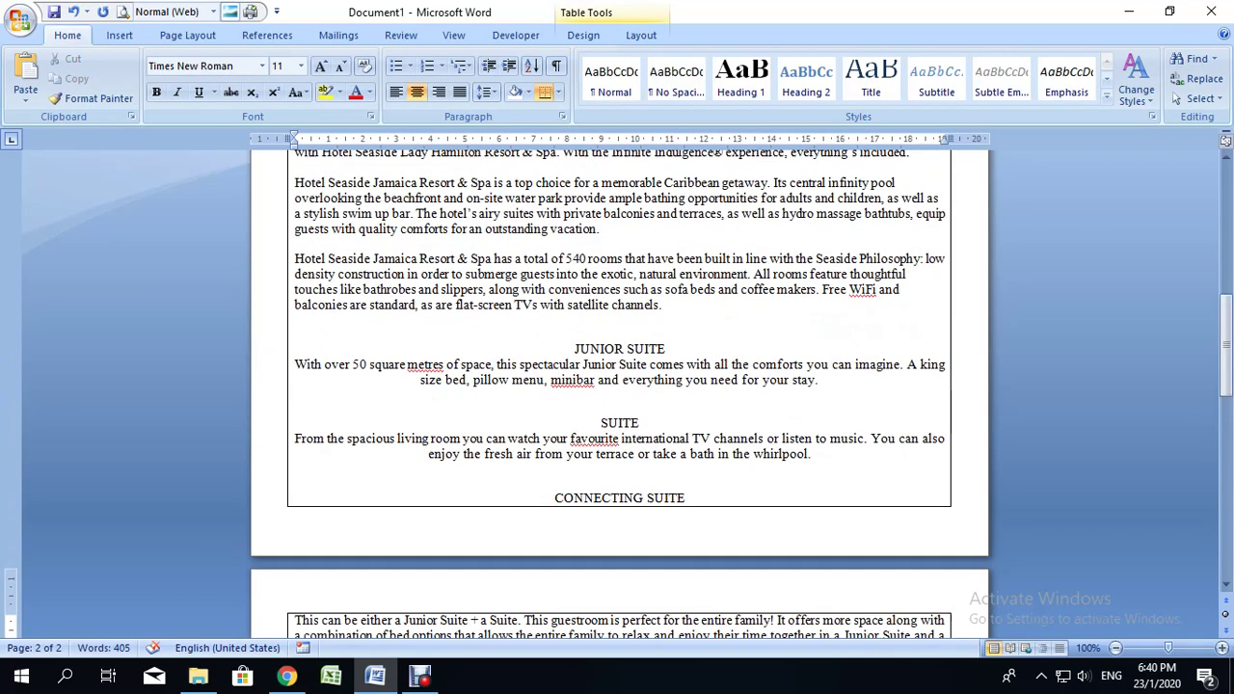
pyautogui.press('Up')
pyautogui.press('Up')
pyautogui.press('Up')
pyautogui.press('Up')
pyautogui.press('Up')
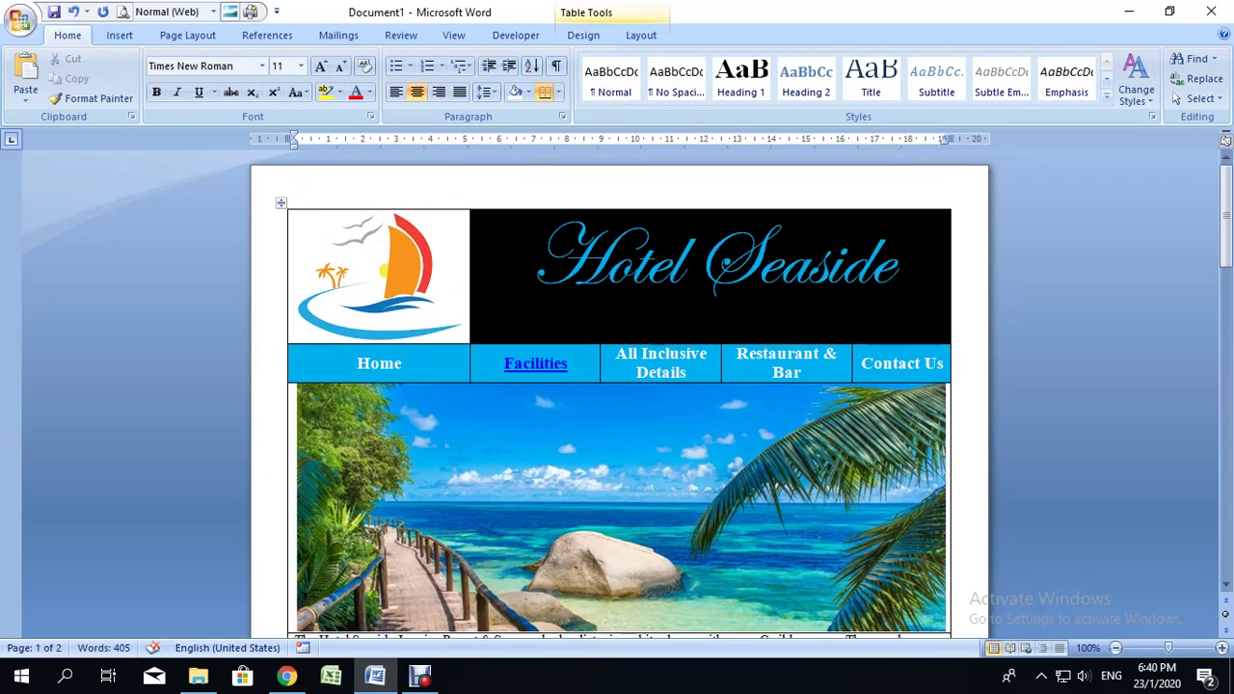
pyautogui.press('Down')
pyautogui.press('Down')
pyautogui.press('Down')
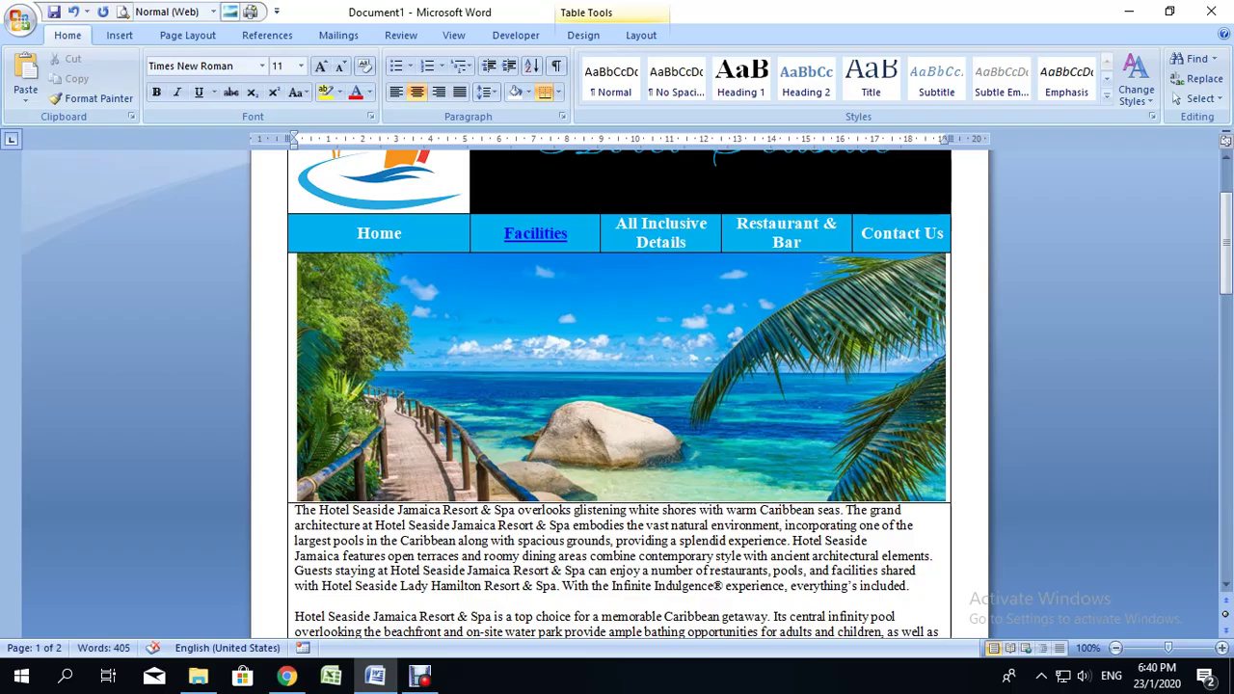
pyautogui.scroll(-9, 617, 386)
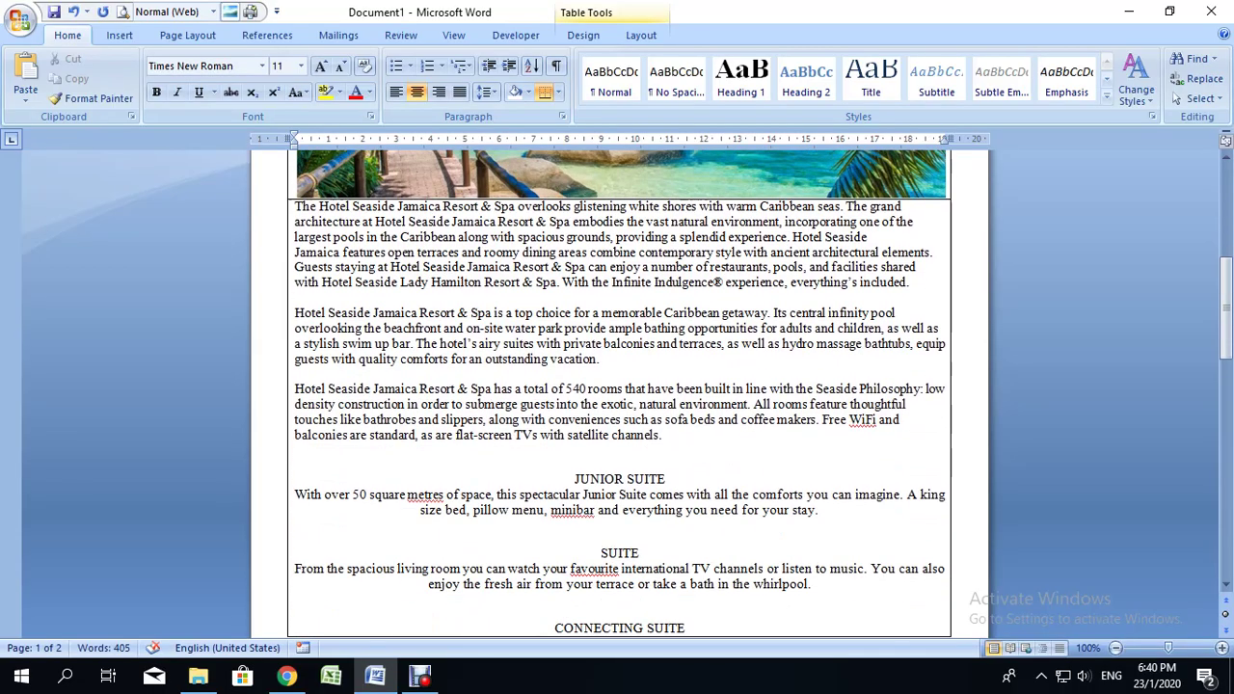
pyautogui.scroll(-5, 617, 386)
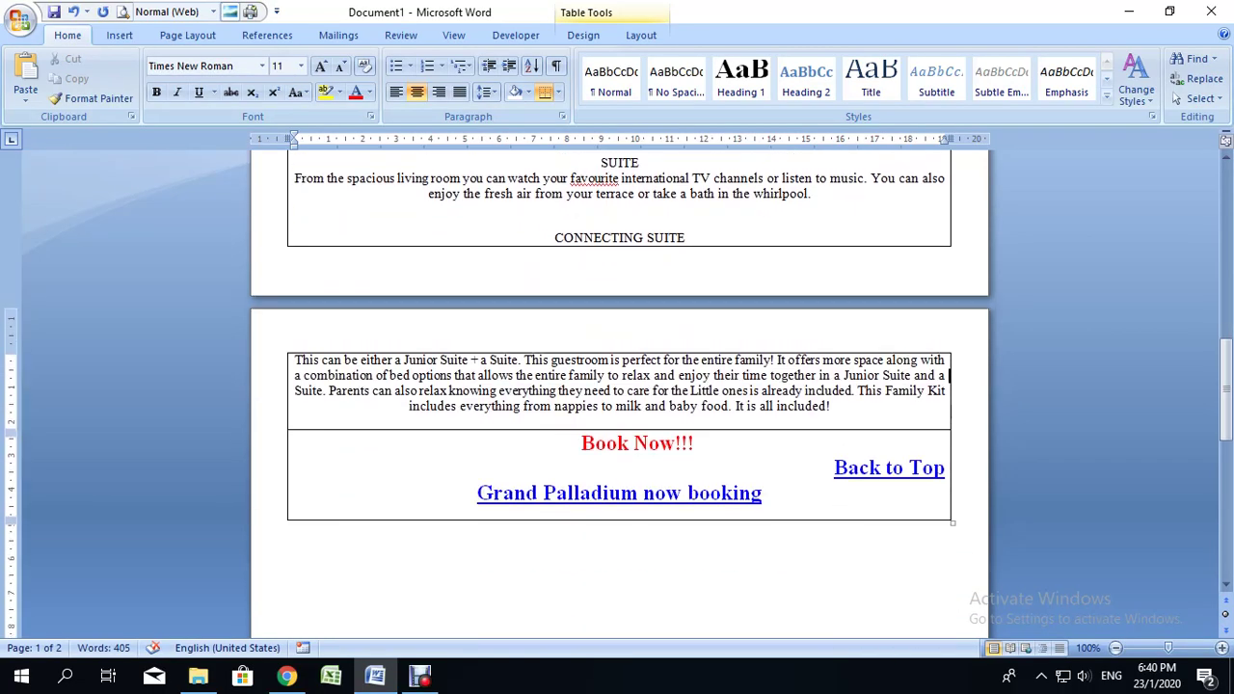
# Add an empty line after the Connecting Suite description, at the end of the content cell
pyautogui.click(693, 442)
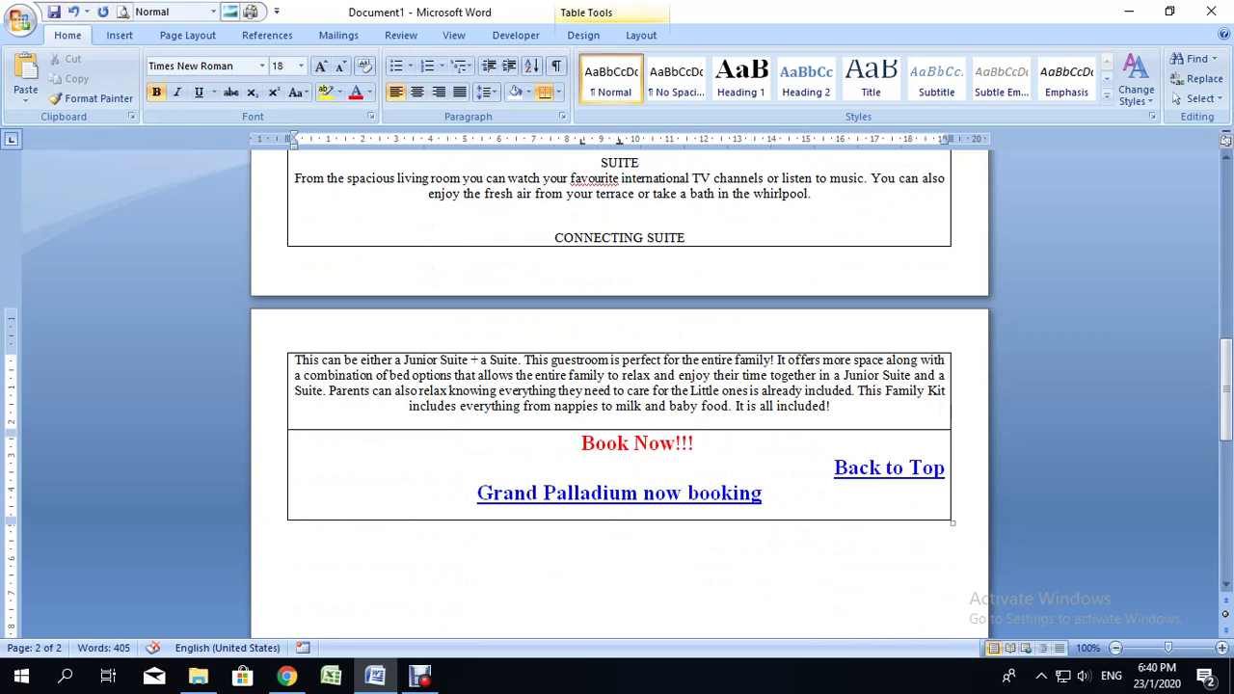
pyautogui.scroll(2, 618, 386)
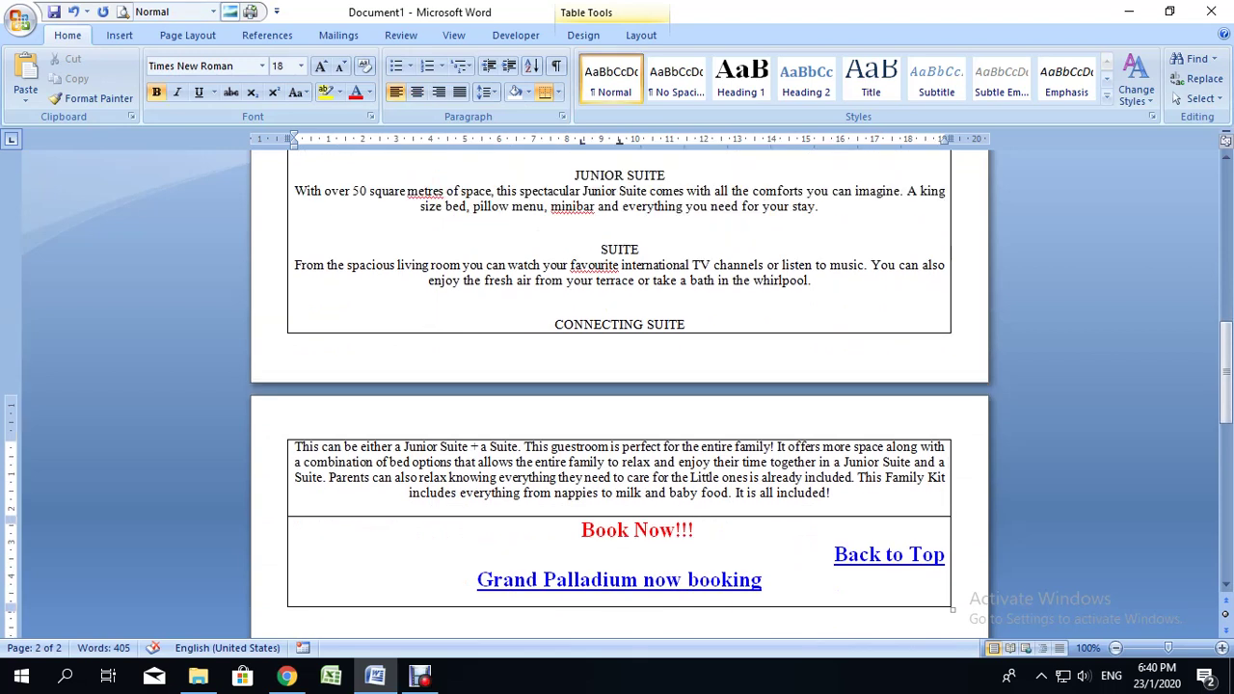
pyautogui.click(831, 492)
pyautogui.press('Return')
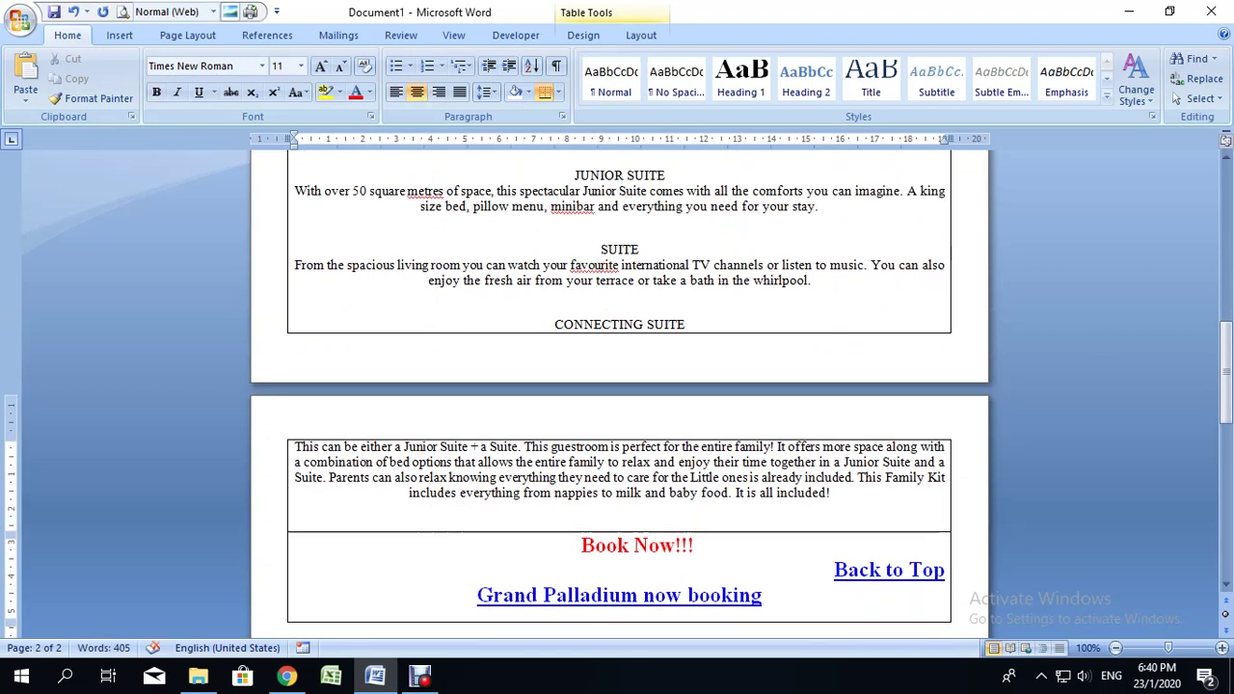
# Left-align the room descriptions from the Junior Suite heading through the end of the Connecting Suite text
pyautogui.hotkey('ctrl', 'shift', 'Up')
pyautogui.hotkey('ctrl', 'shift', 'Up')
pyautogui.hotkey('ctrl', 'shift', 'Up')
pyautogui.hotkey('ctrl', 'shift', 'Up')
pyautogui.hotkey('ctrl', 'shift', 'Up')
pyautogui.hotkey('ctrl', 'shift', 'Up')
pyautogui.hotkey('ctrl', 'shift', 'Up')
pyautogui.hotkey('ctrl', 'shift', 'Up')
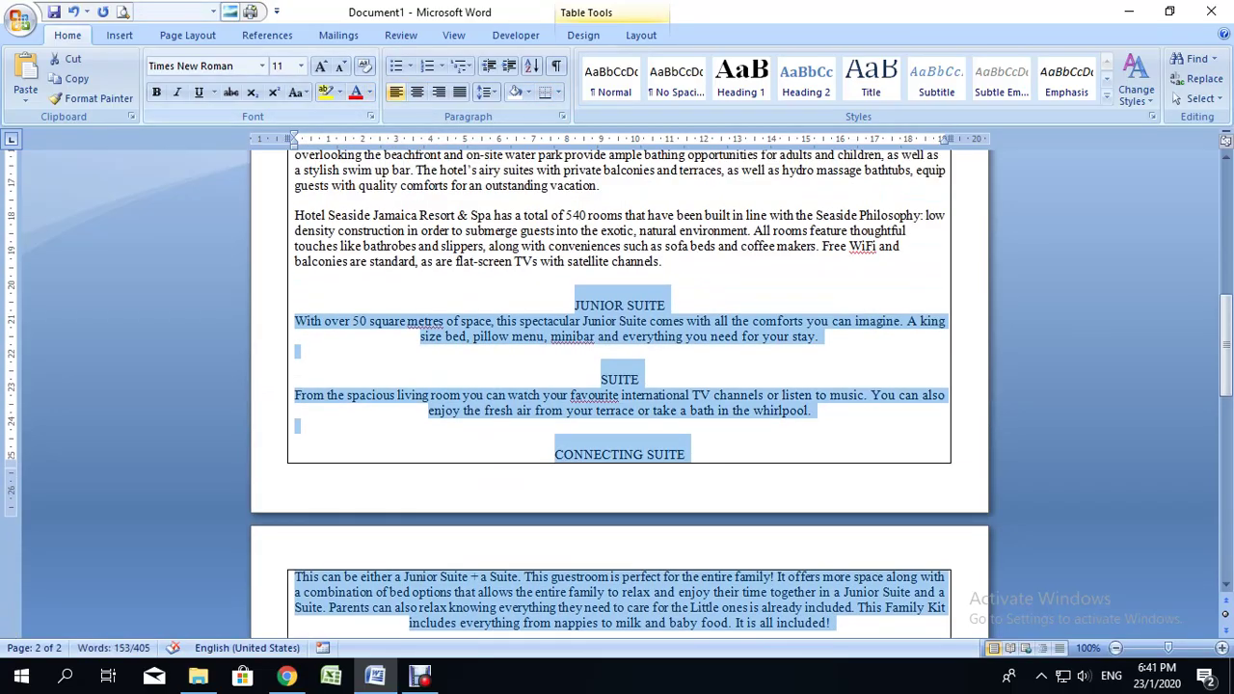
pyautogui.hotkey('ctrl', 'l')
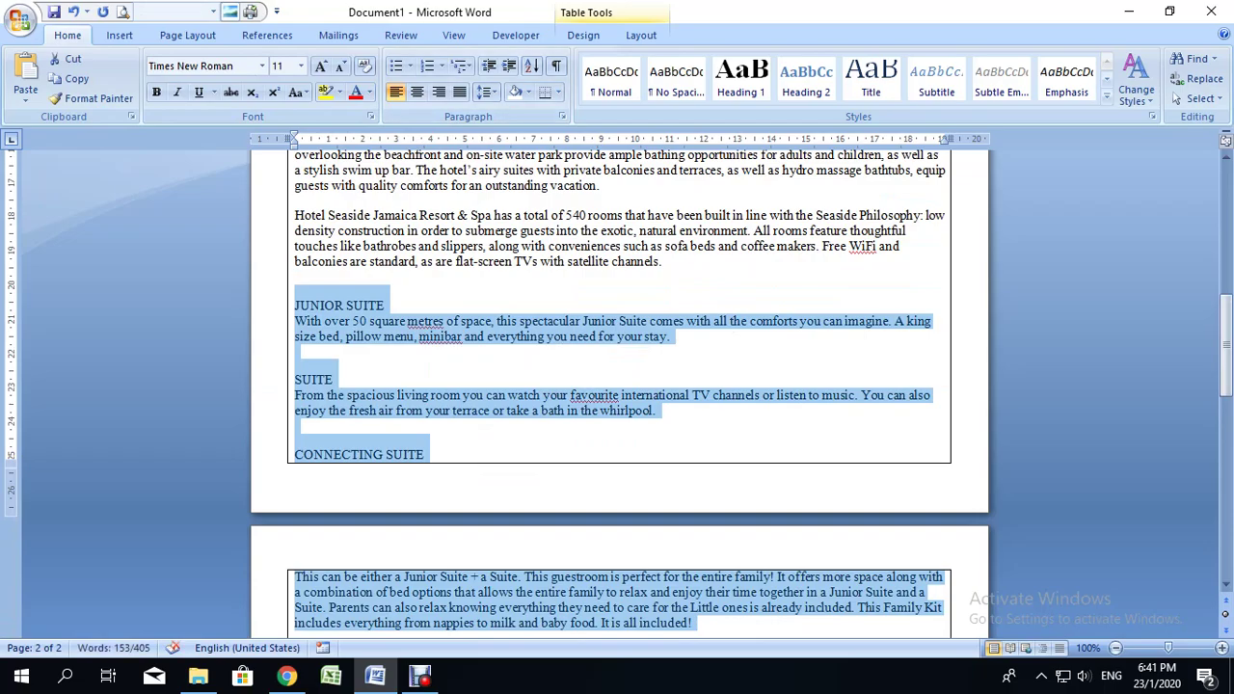
# Enter "Student Registration Form" on the empty line below the Connecting Suite description
pyautogui.scroll(-3, 622, 393)
pyautogui.click(295, 479)
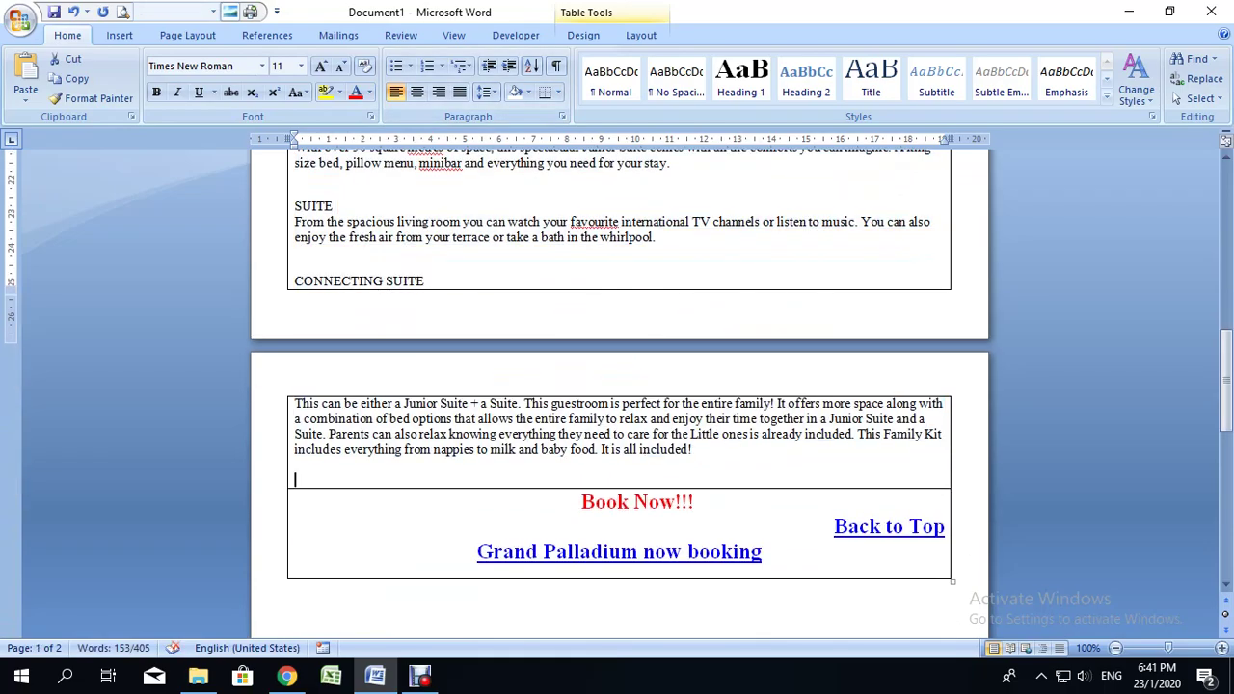
pyautogui.write('Stu')
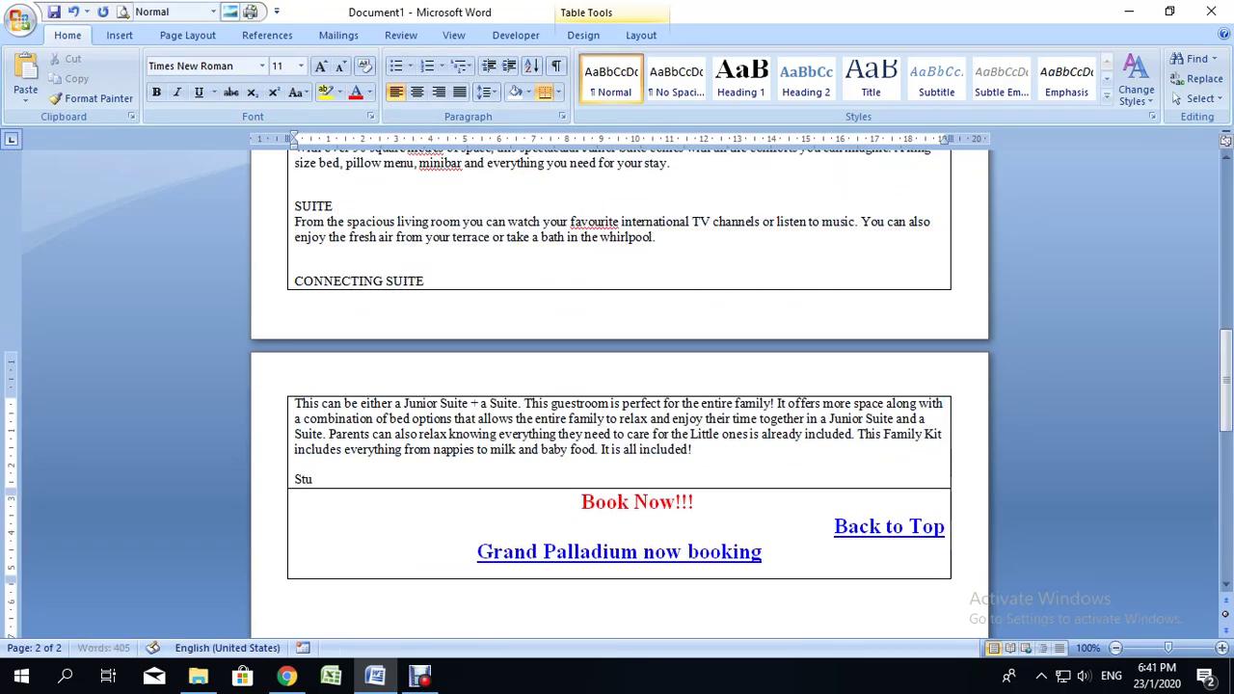
pyautogui.write('dent Registration Form')
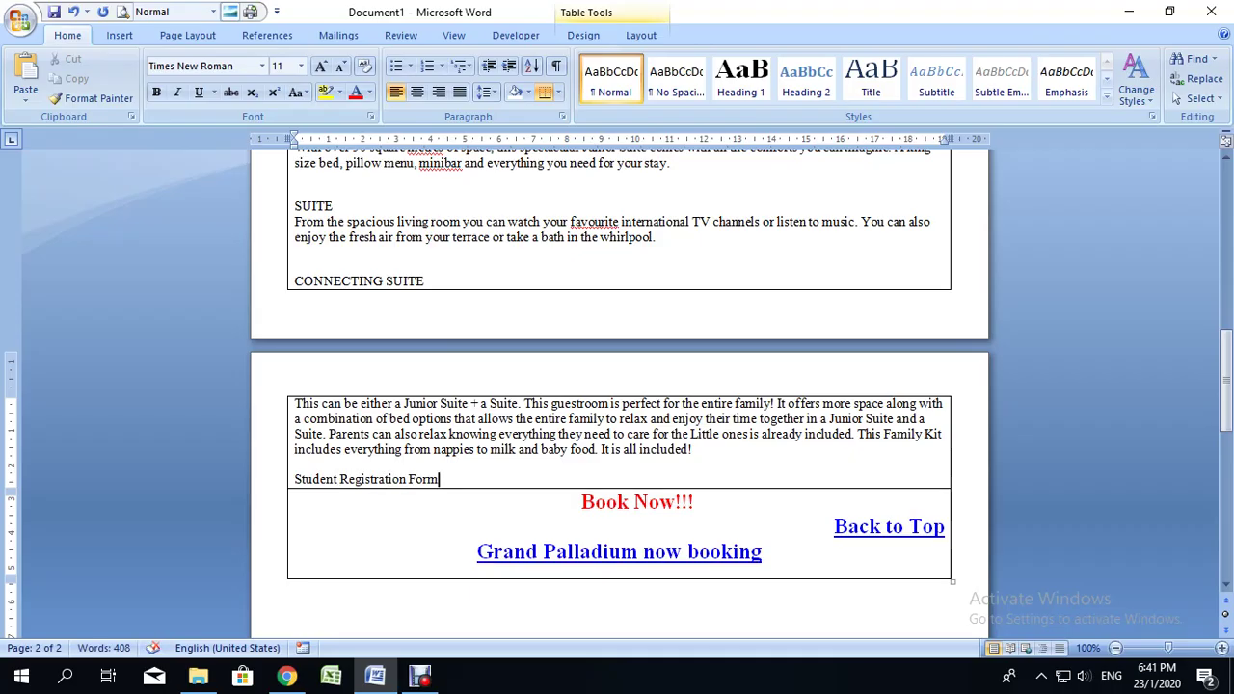
# Hyperlink the "Student Registration Form" line to the file Creating Fillable Forms.docx in the ITSBA folder on drive C
pyautogui.hotkey('ctrl', 'shift', 'Left')
pyautogui.hotkey('ctrl', 'shift', 'Left')
pyautogui.hotkey('ctrl', 'shift', 'Left')
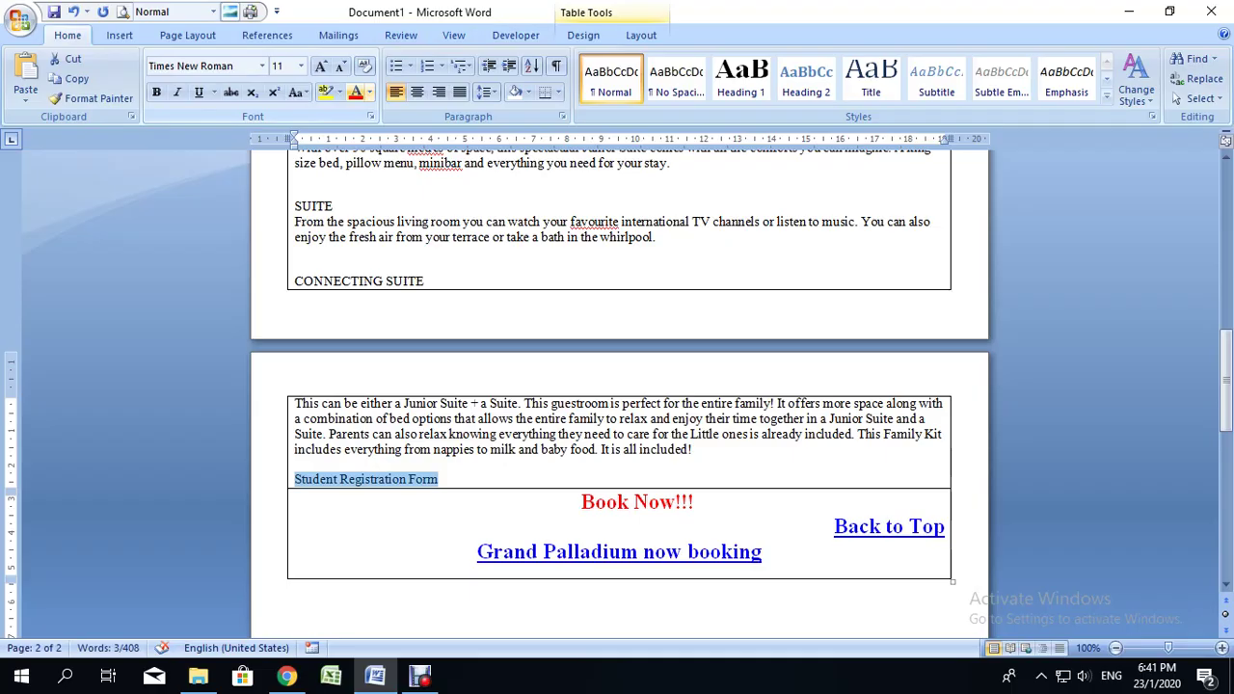
pyautogui.hotkey('shift', 'F10')
pyautogui.press('Up')
pyautogui.press('Up')
pyautogui.press('Up')
pyautogui.press('Up')
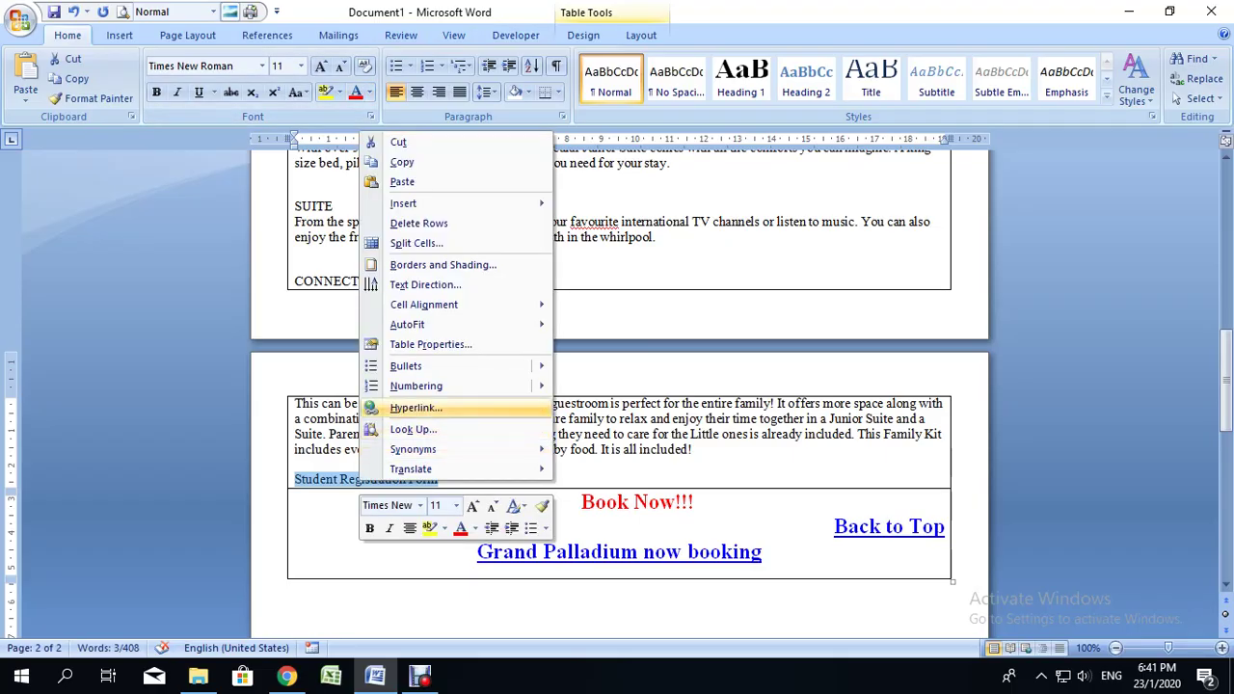
pyautogui.press('Return')
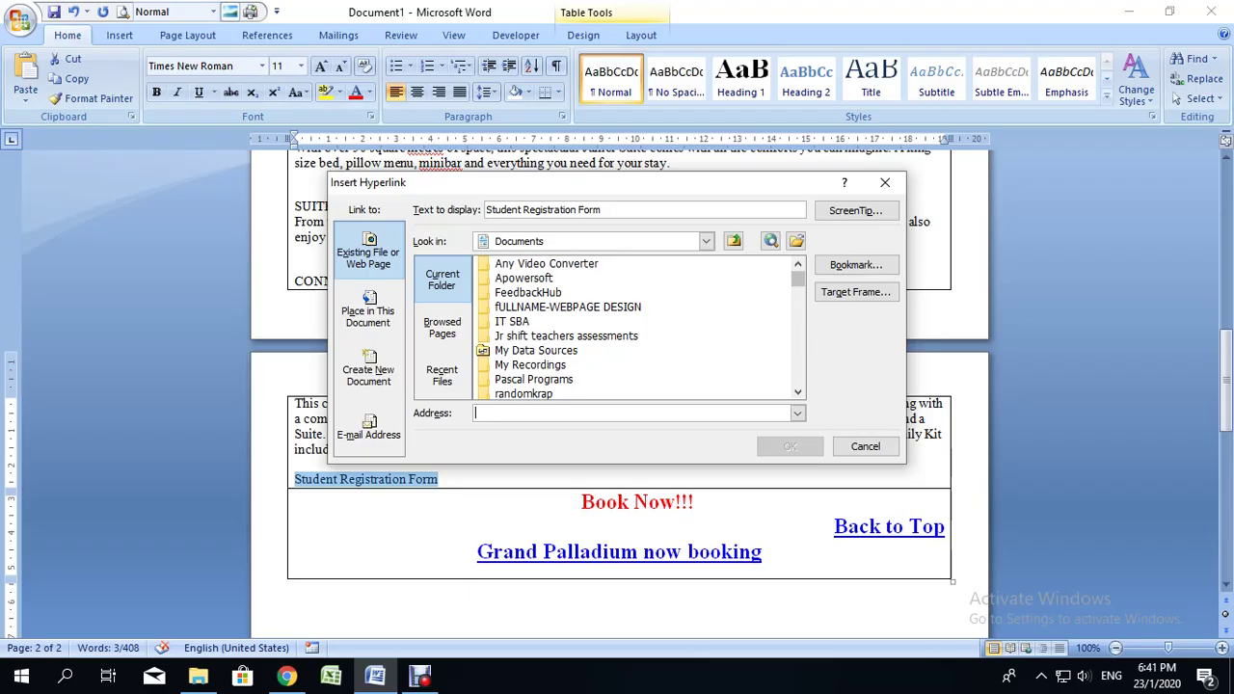
pyautogui.click(795, 240)
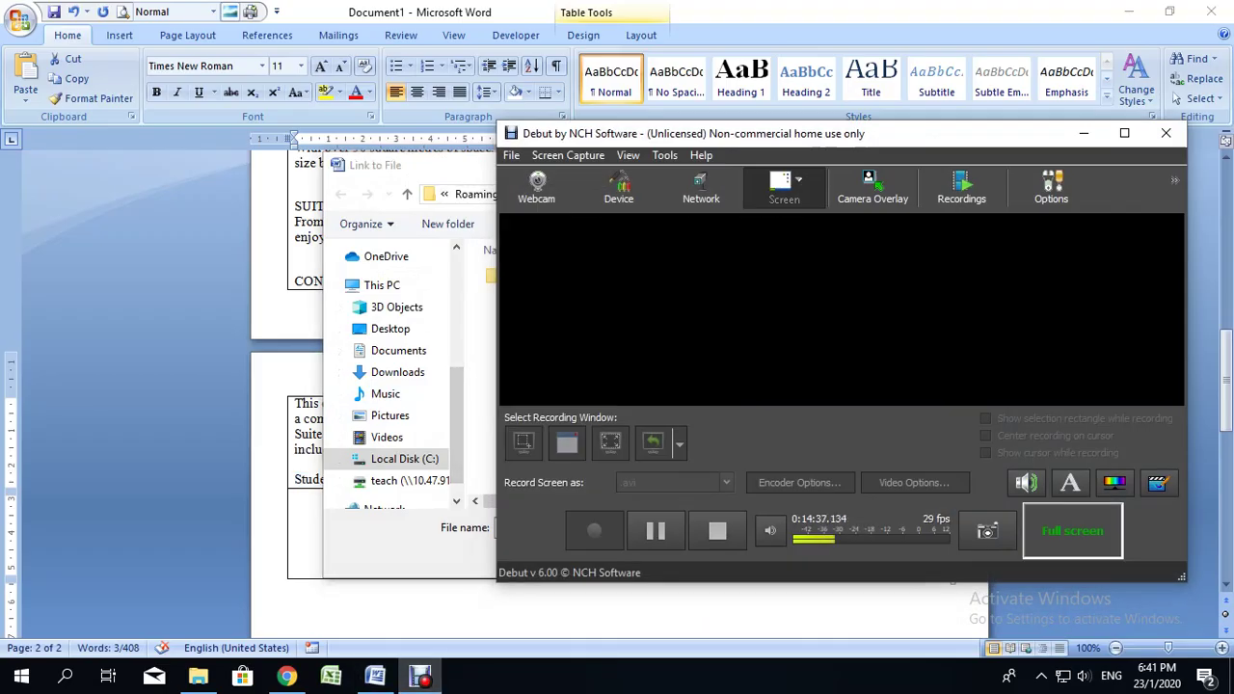
pyautogui.click(404, 458)
pyautogui.scroll(-2, 559, 396)
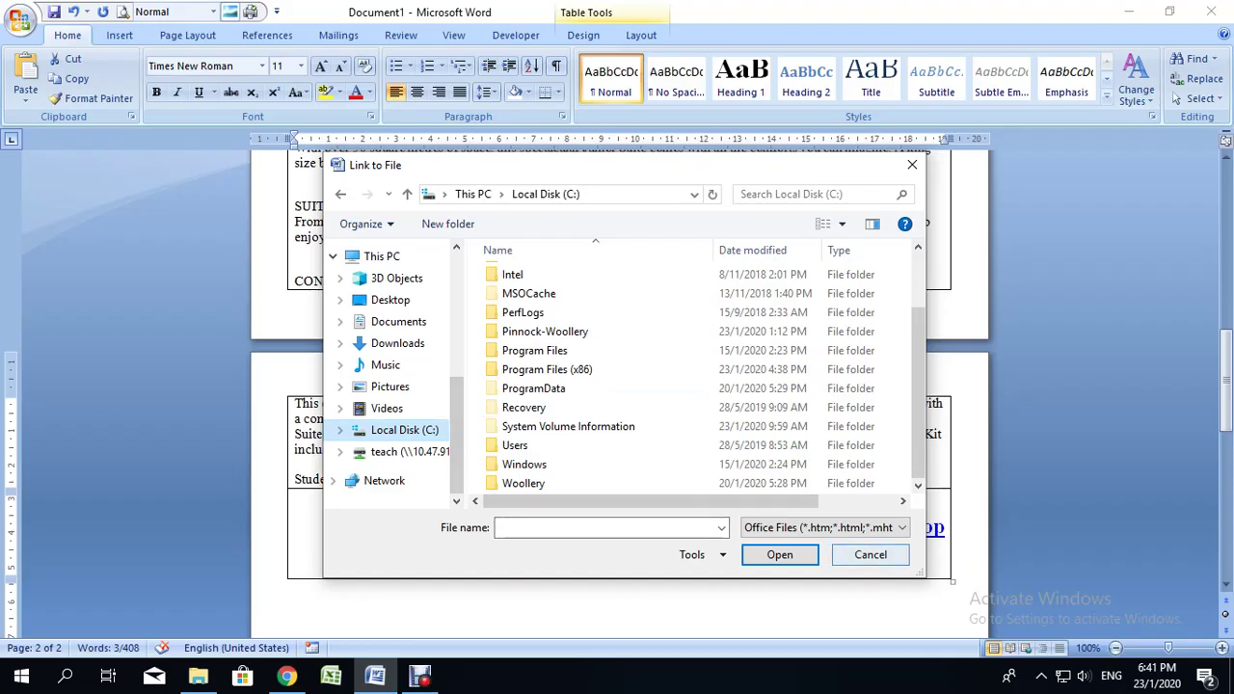
pyautogui.moveTo(420, 676)
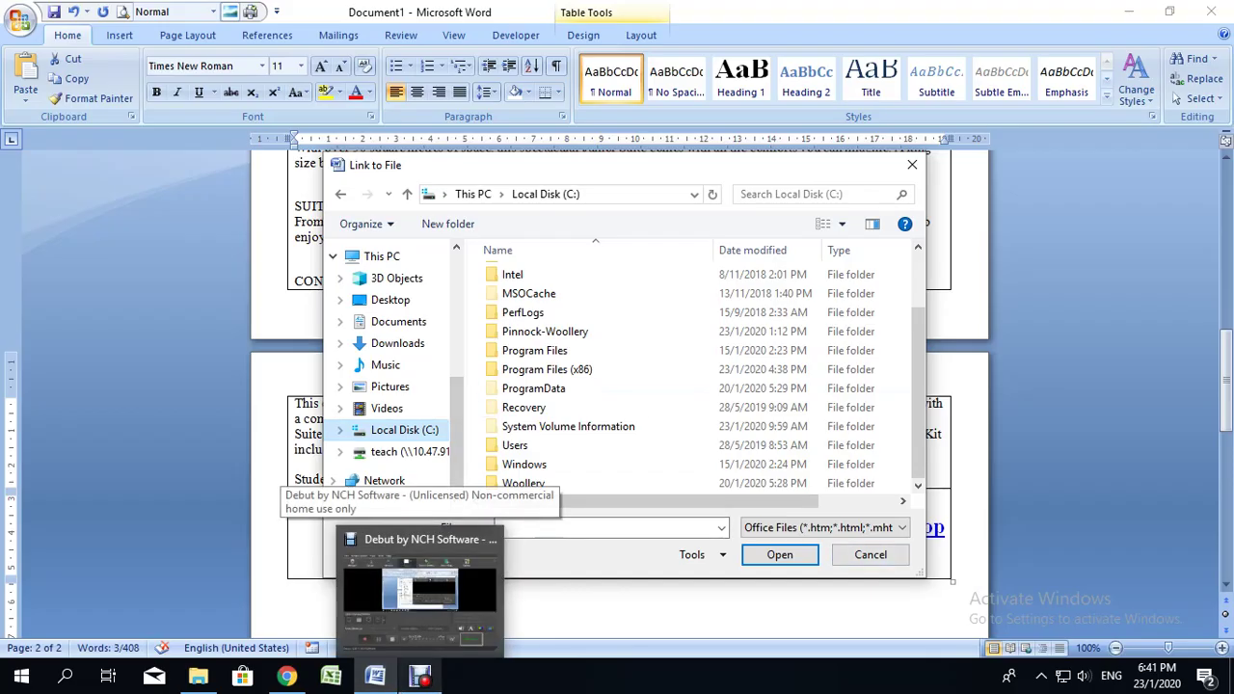
pyautogui.click(446, 603)
pyautogui.click(656, 530)
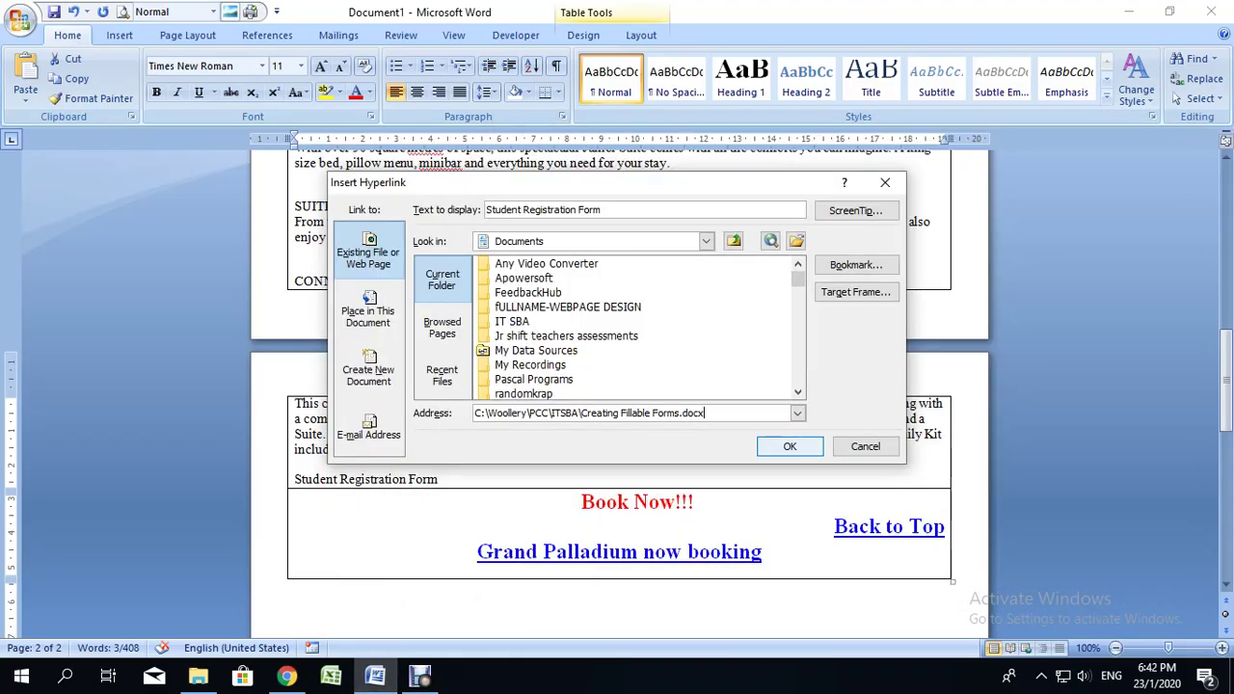
pyautogui.press('Return')
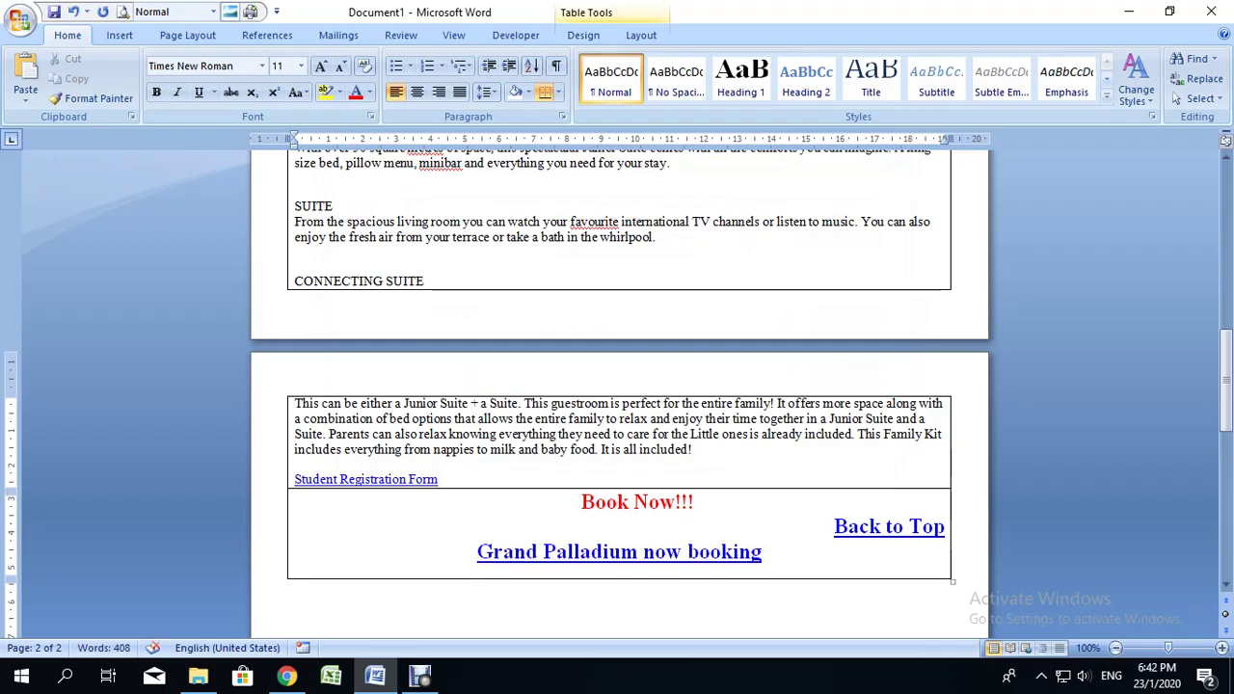
# Remove all borders from the whole page table, from the Hotel Seaside banner to the booking links
pyautogui.scroll(15, 619, 386)
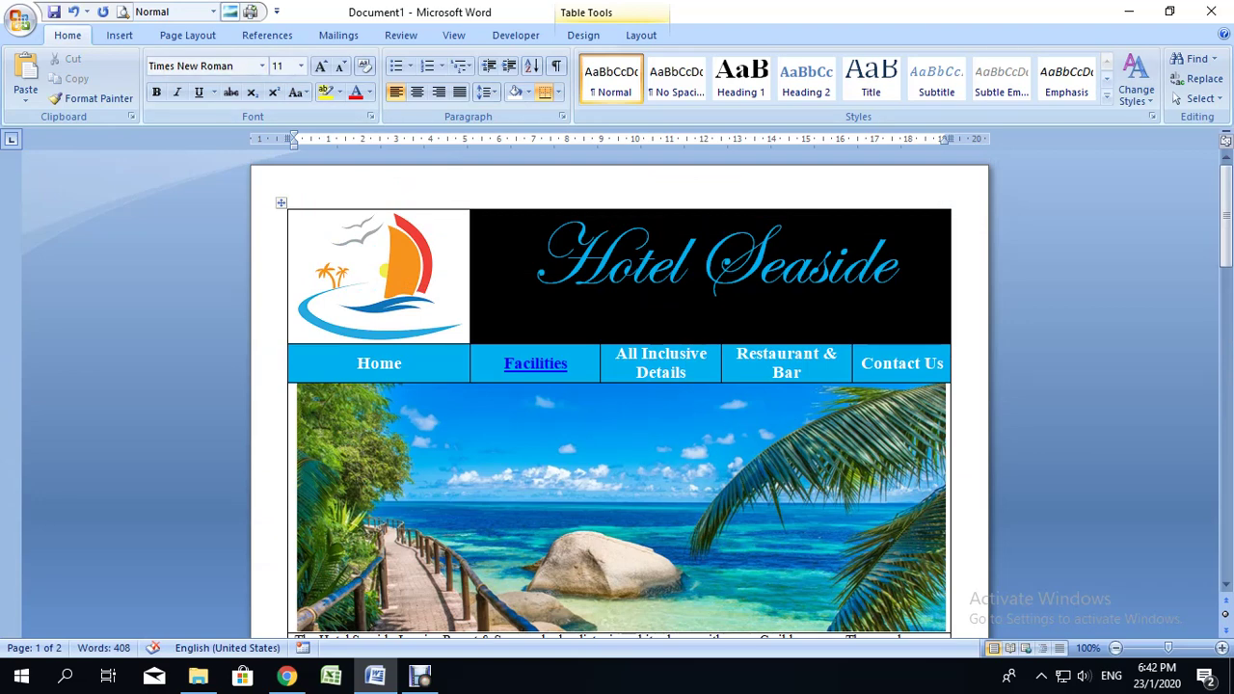
pyautogui.click(281, 203)
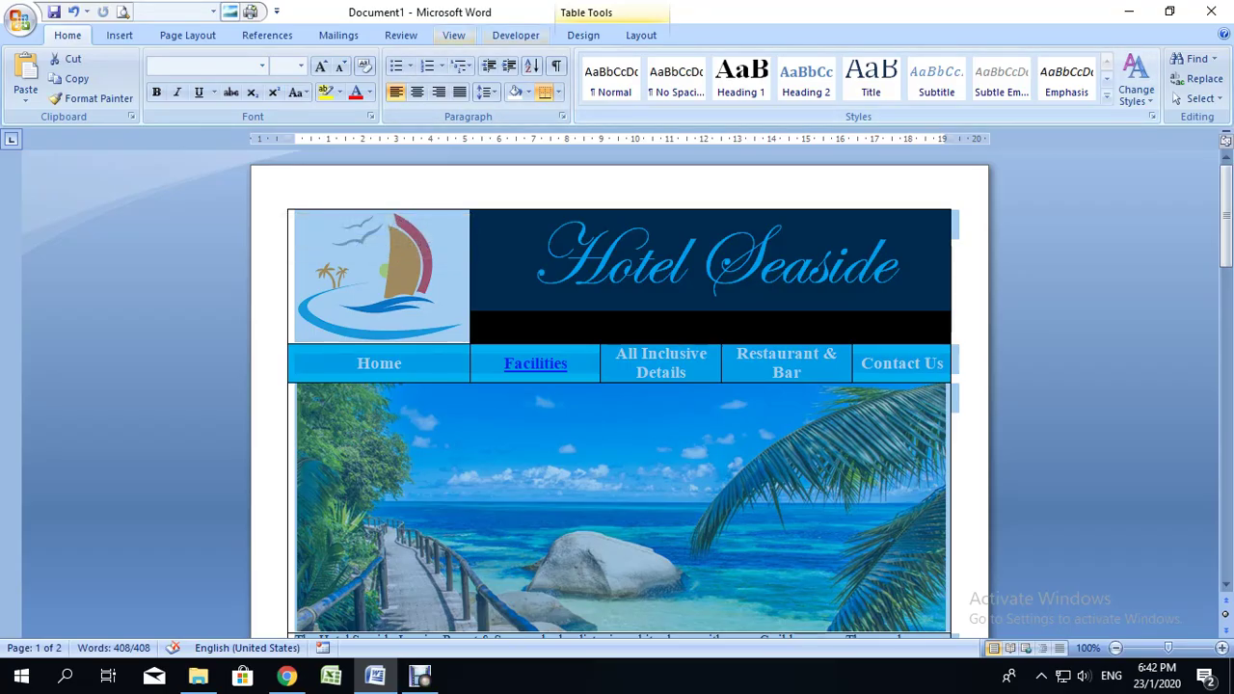
pyautogui.click(584, 34)
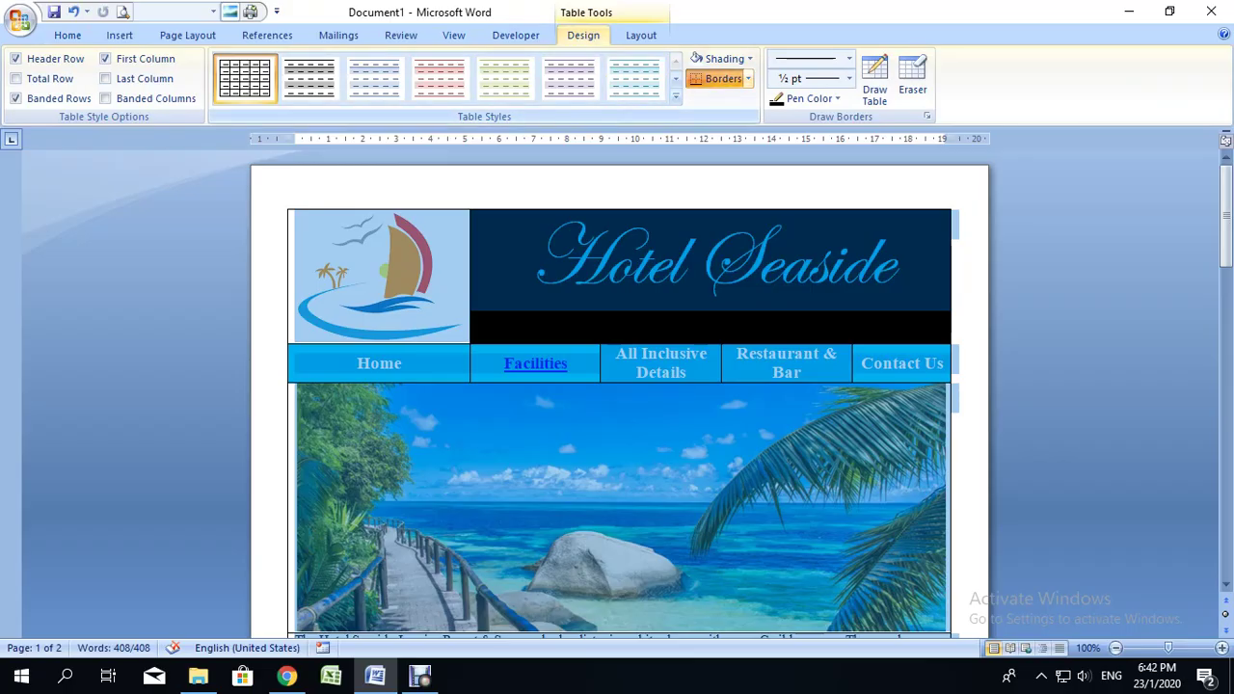
pyautogui.click(747, 78)
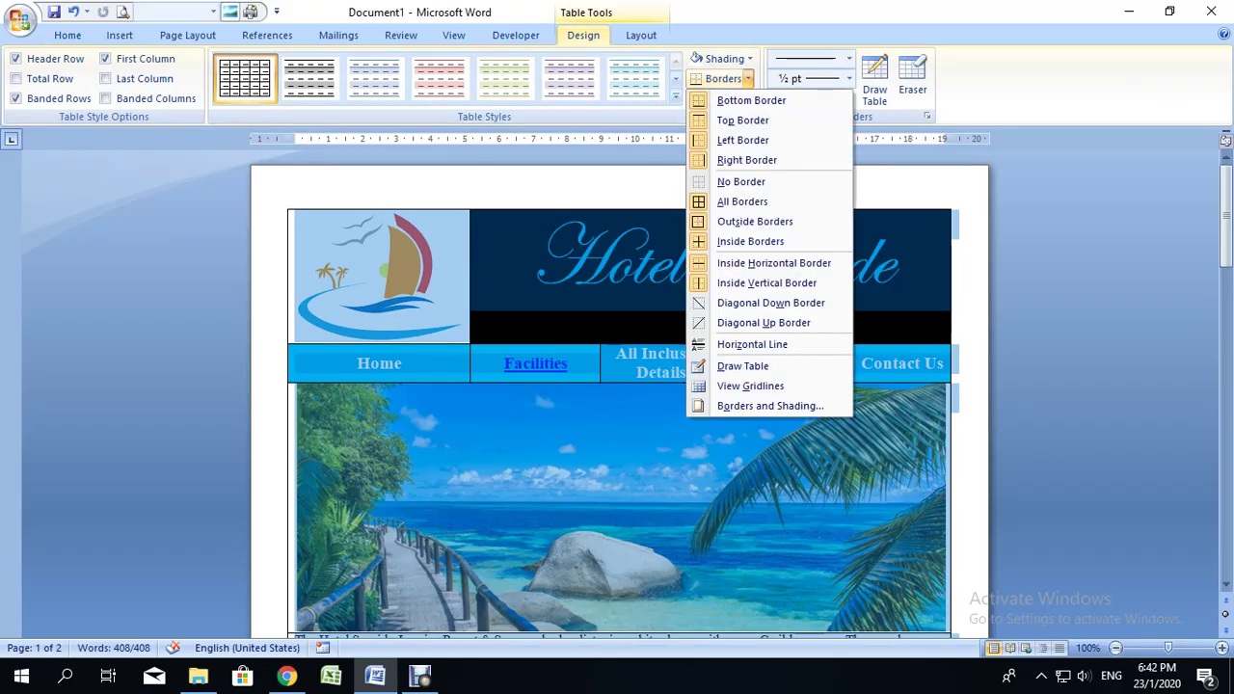
pyautogui.click(742, 181)
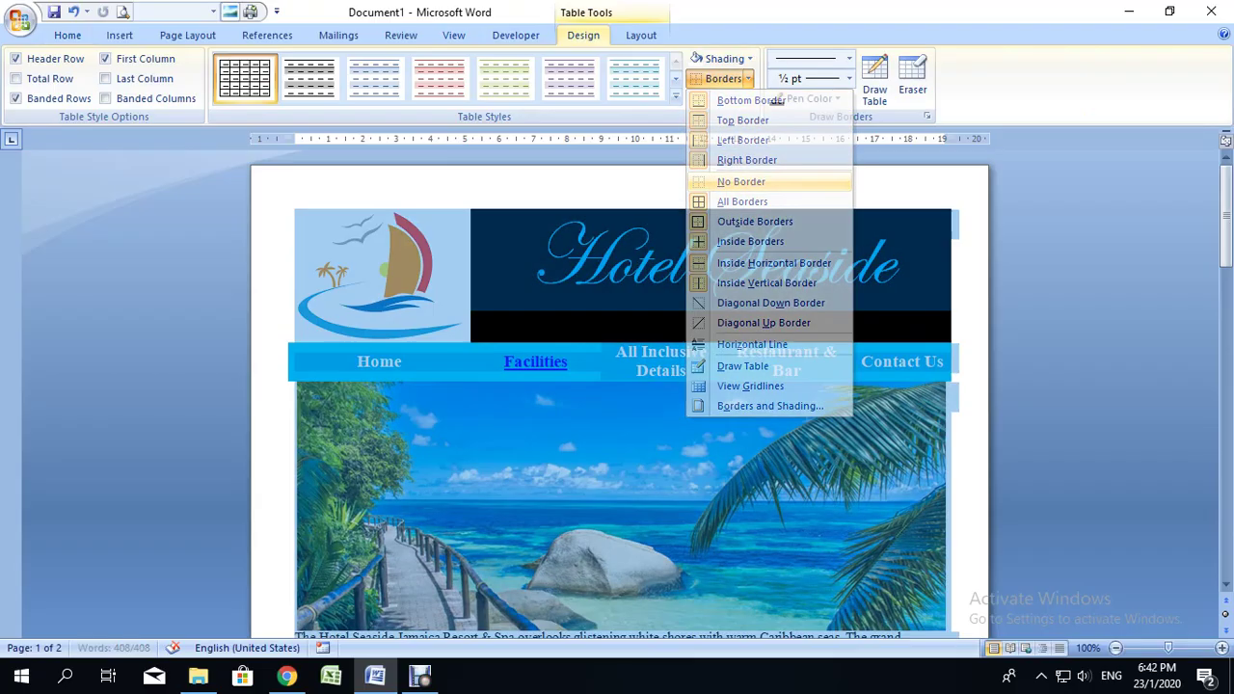
pyautogui.scroll(-10, 618, 396)
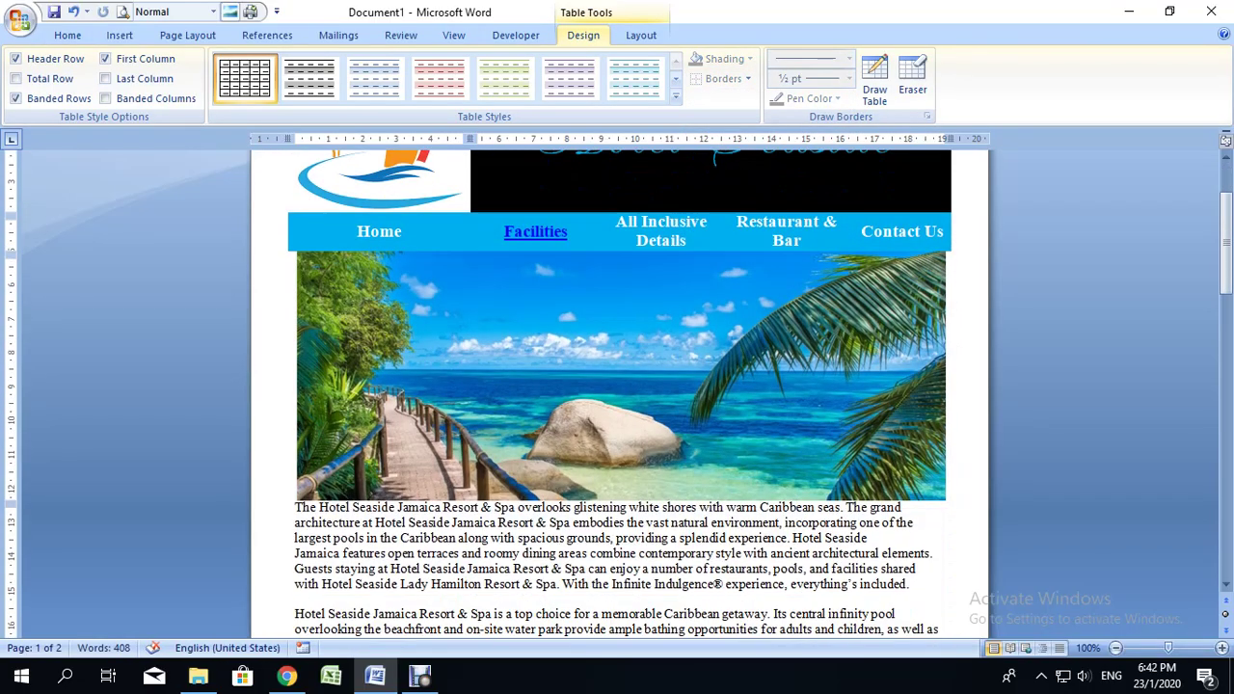
pyautogui.scroll(-8, 618, 395)
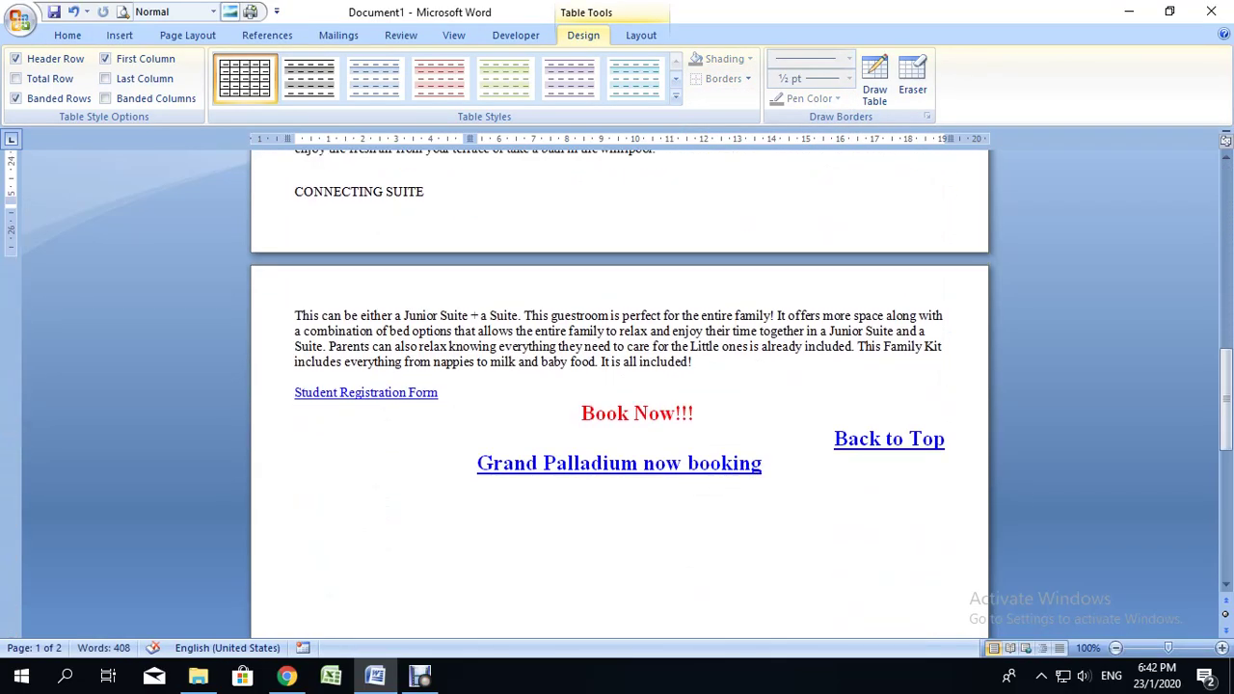
pyautogui.scroll(12, 617, 396)
pyautogui.scroll(6, 617, 395)
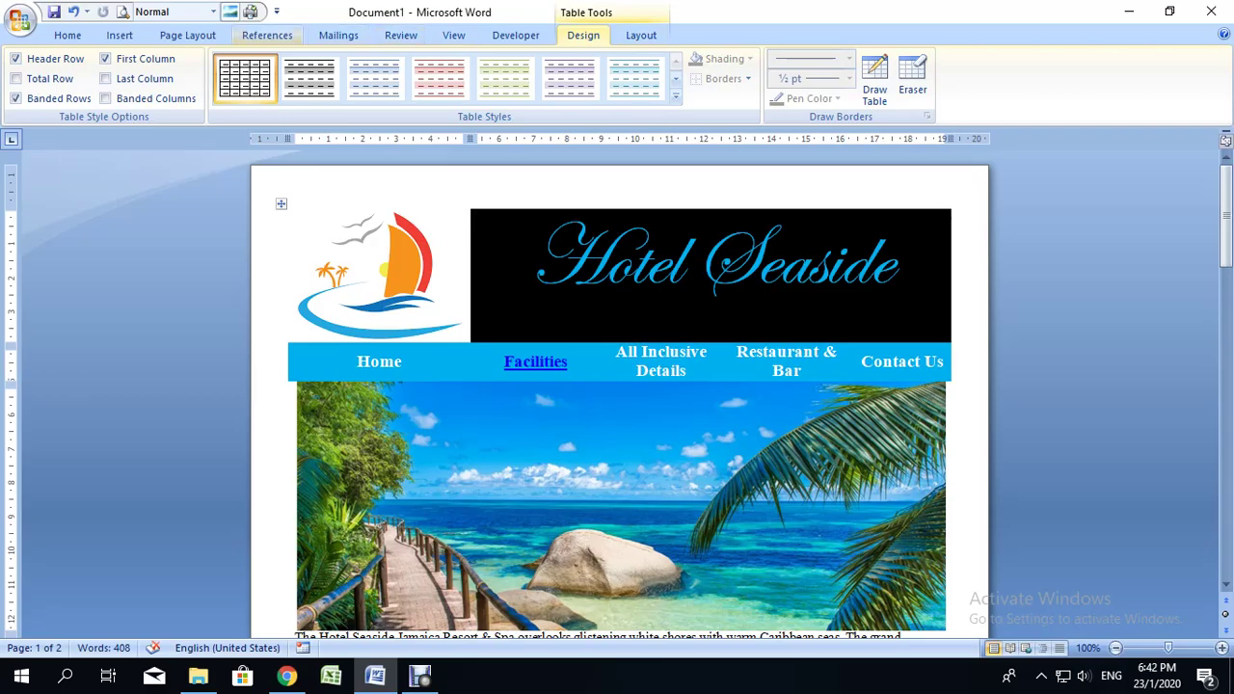
# Try the standard light green as the page background colour and check it behind the text on both pages
pyautogui.click(188, 35)
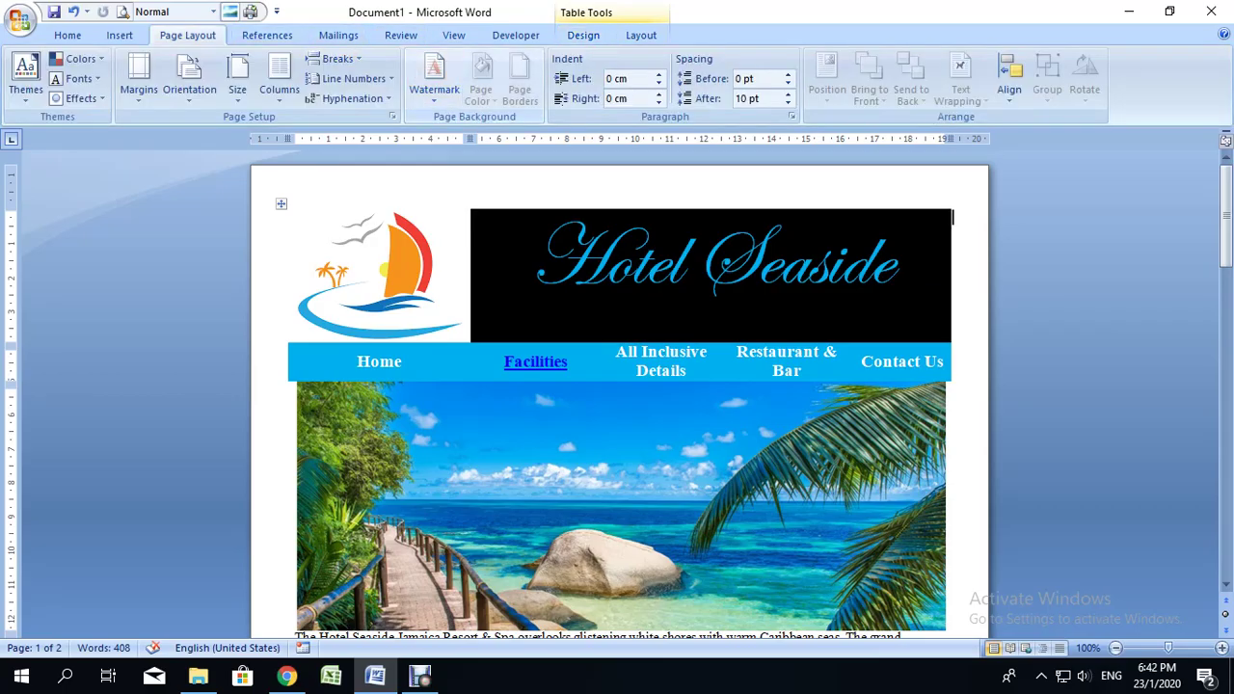
pyautogui.hotkey('ctrl', 'shift', 'End')
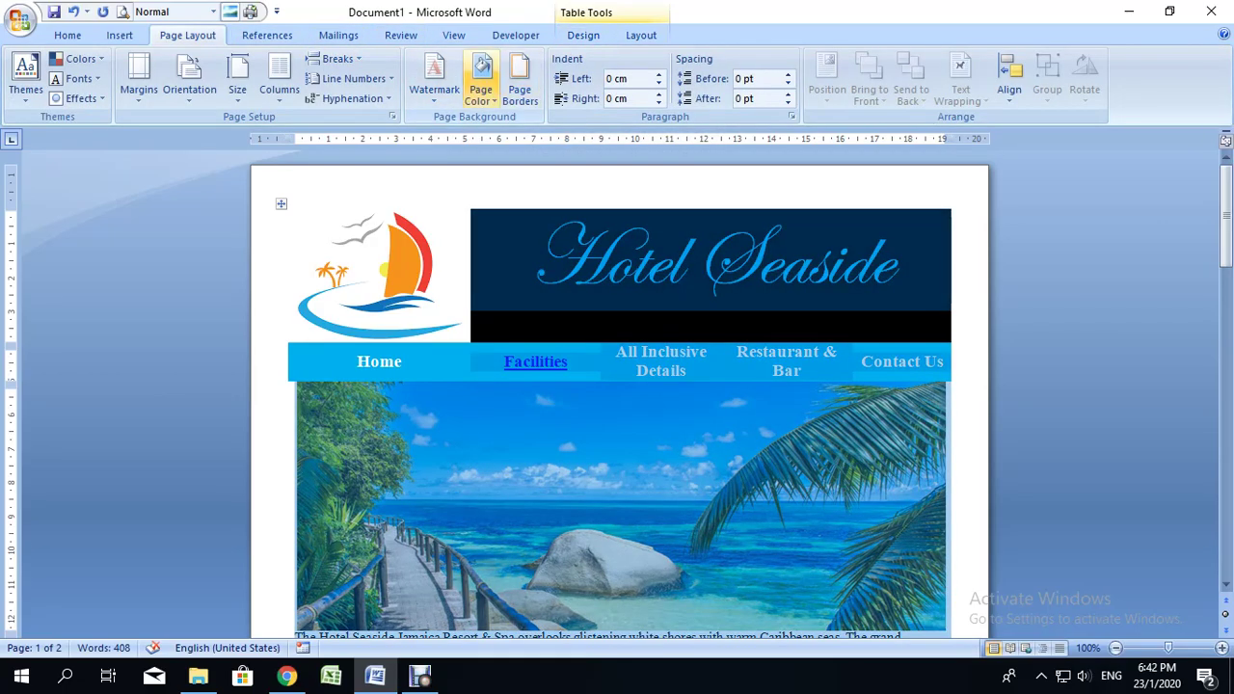
pyautogui.click(480, 91)
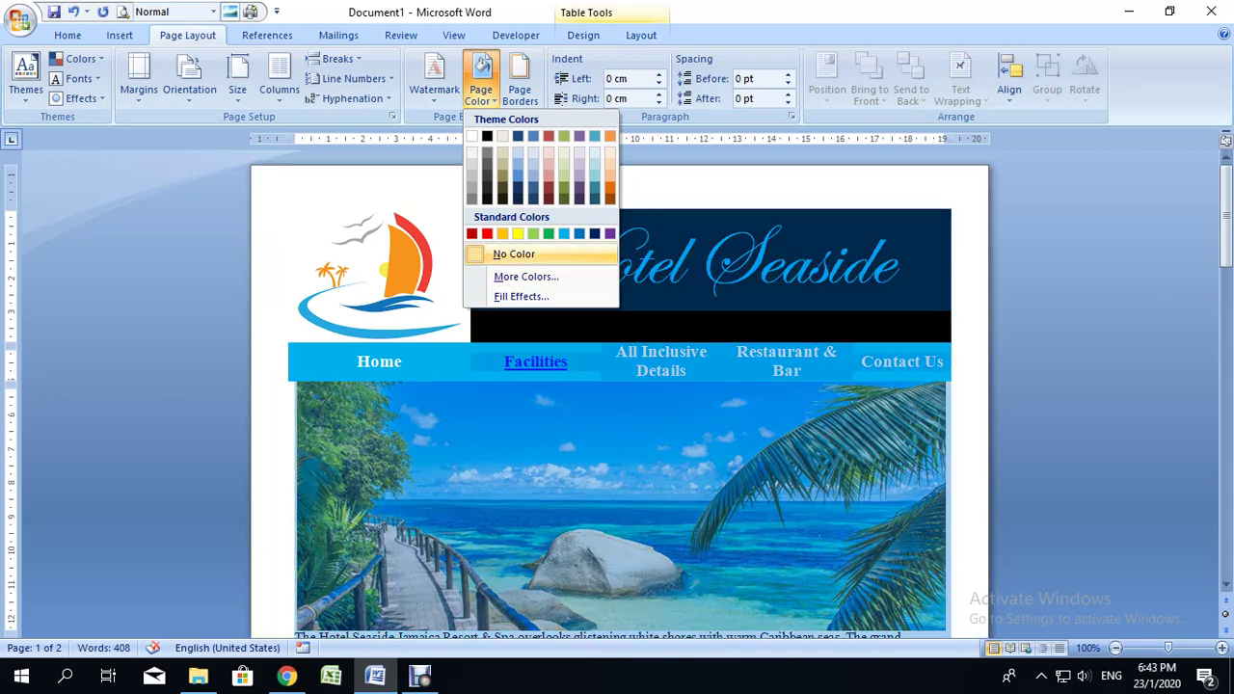
pyautogui.click(533, 233)
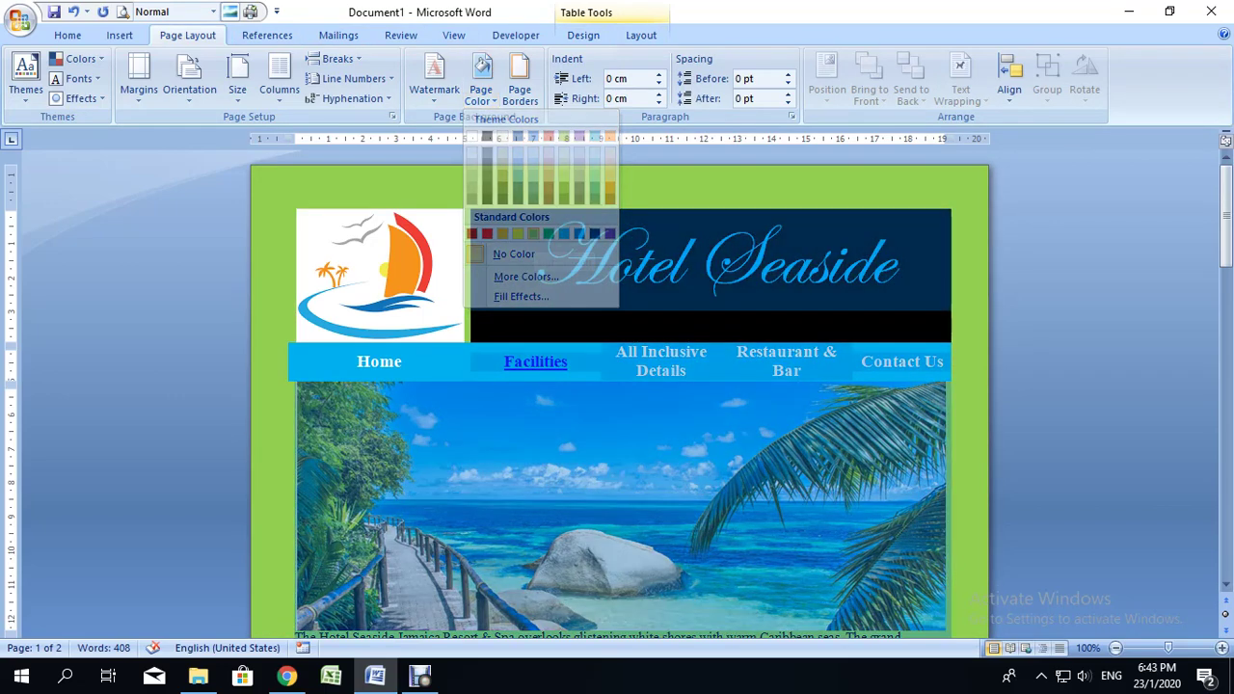
pyautogui.scroll(-5, 618, 386)
pyautogui.scroll(-10, 618, 386)
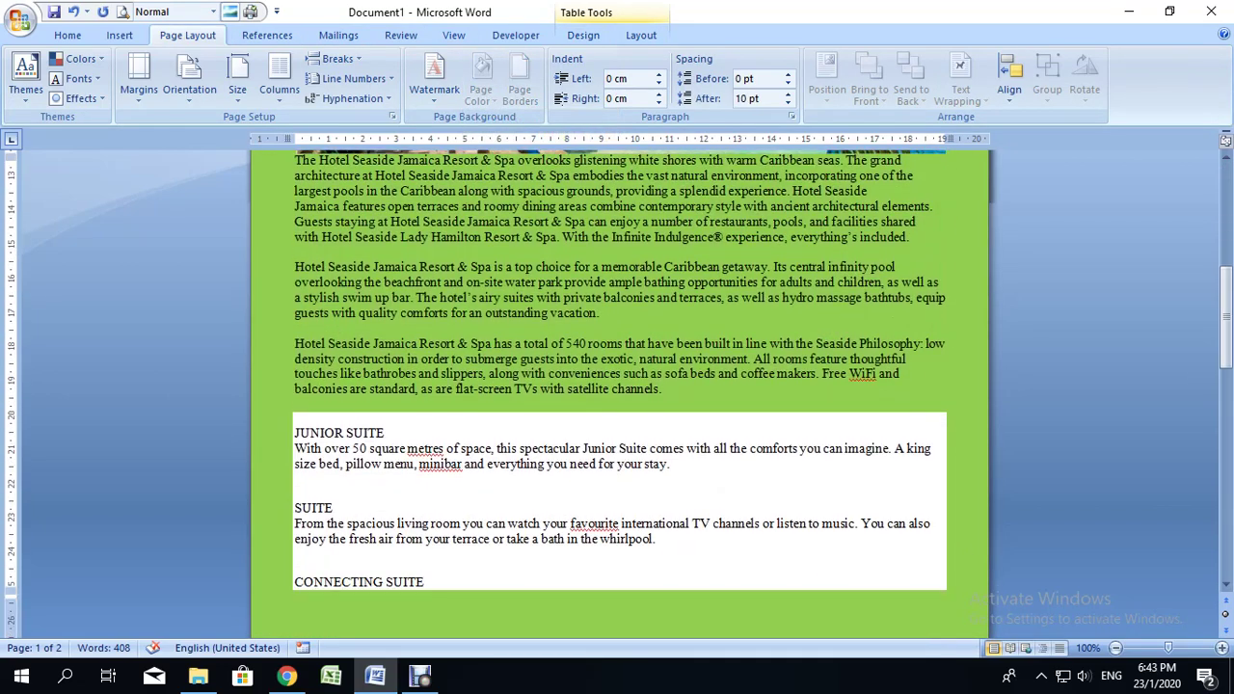
pyautogui.scroll(-2, 617, 386)
pyautogui.scroll(6, 617, 386)
# Select the room descriptions to check their white background, and reset the page background to No Color
pyautogui.click(425, 449)
pyautogui.moveTo(294, 433); pyautogui.dragTo(622, 370)
pyautogui.scroll(-1, 424, 583)
pyautogui.scroll(-6, 424, 583)
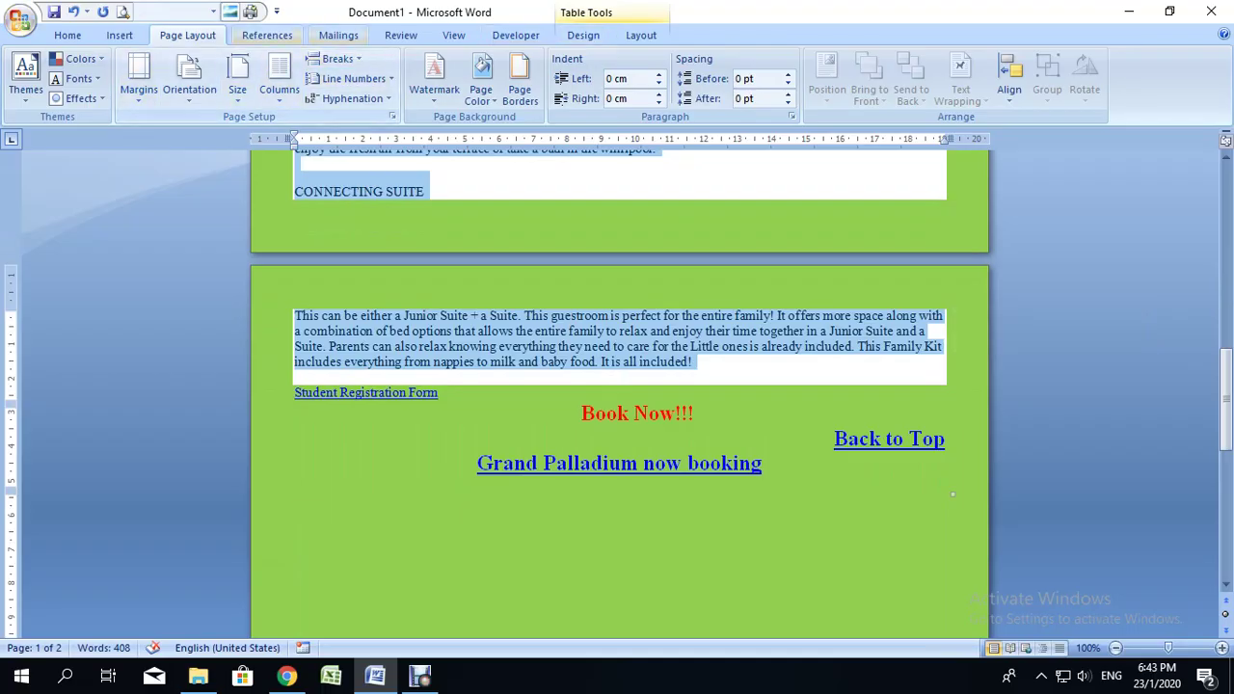
pyautogui.click(424, 191)
pyautogui.scroll(3, 617, 290)
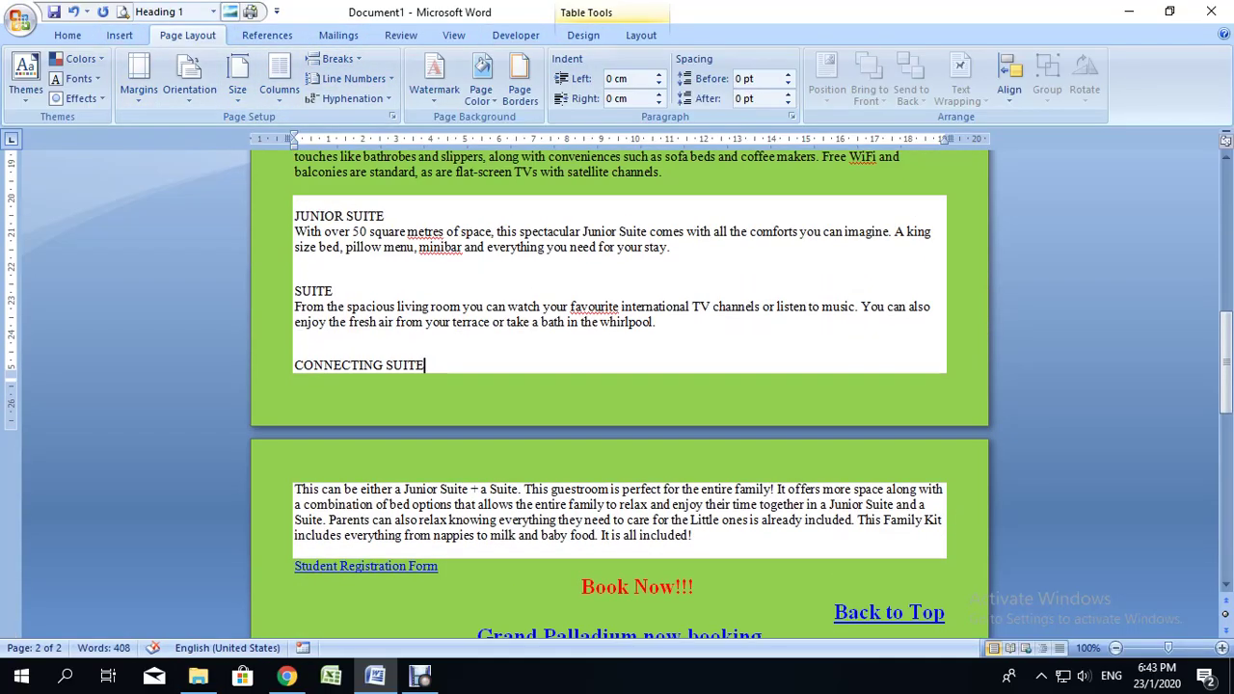
pyautogui.click(480, 89)
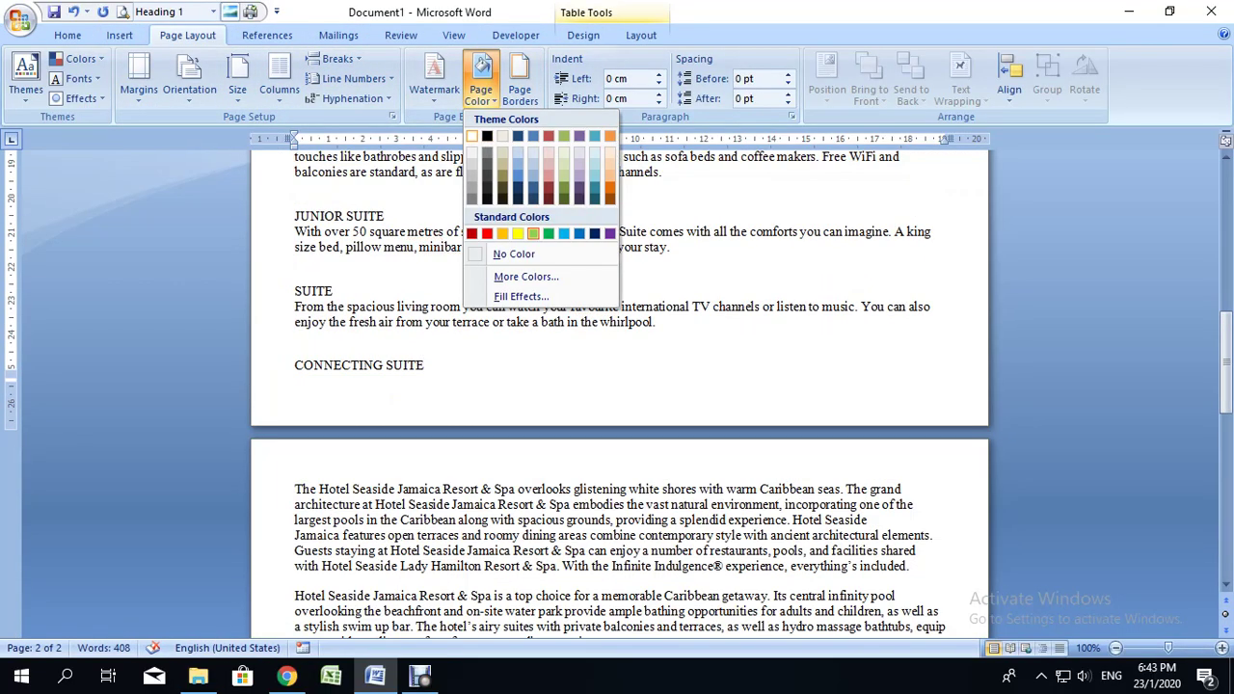
pyautogui.click(514, 254)
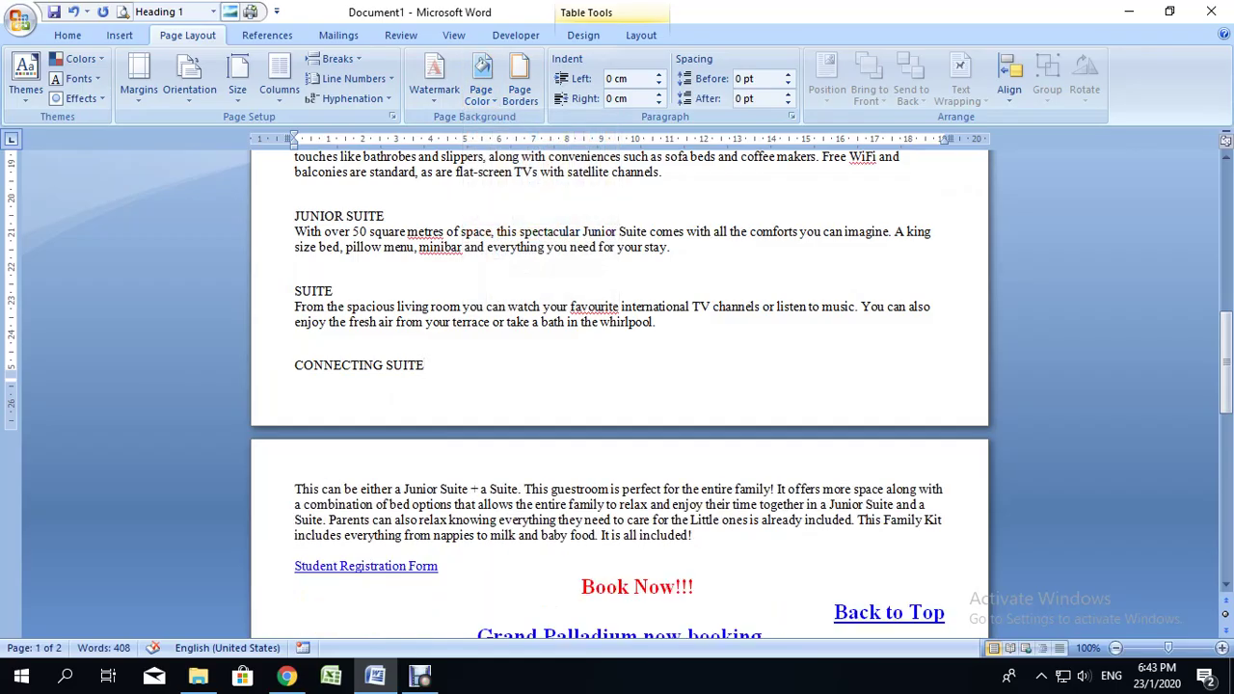
# Delete the extra blank lines above the SUITE and CONNECTING SUITE headings
pyautogui.hotkey('ctrl', 'a')
pyautogui.click(296, 291)
pyautogui.click(294, 364)
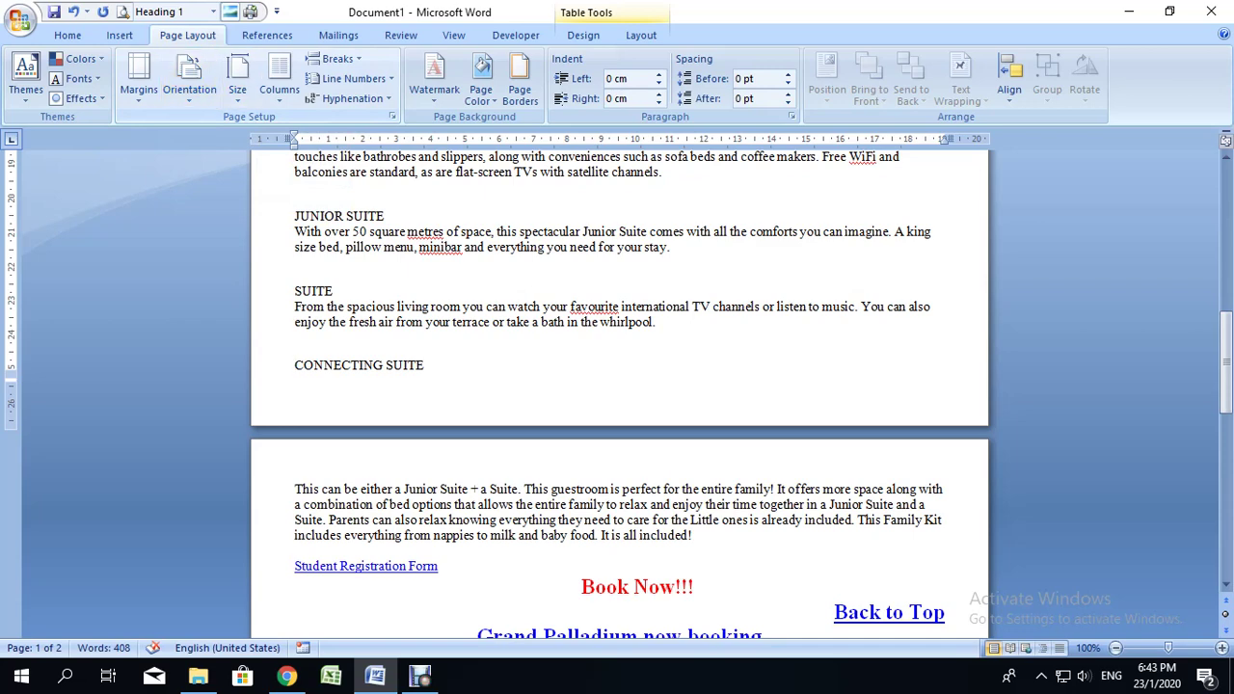
pyautogui.scroll(2, 620, 386)
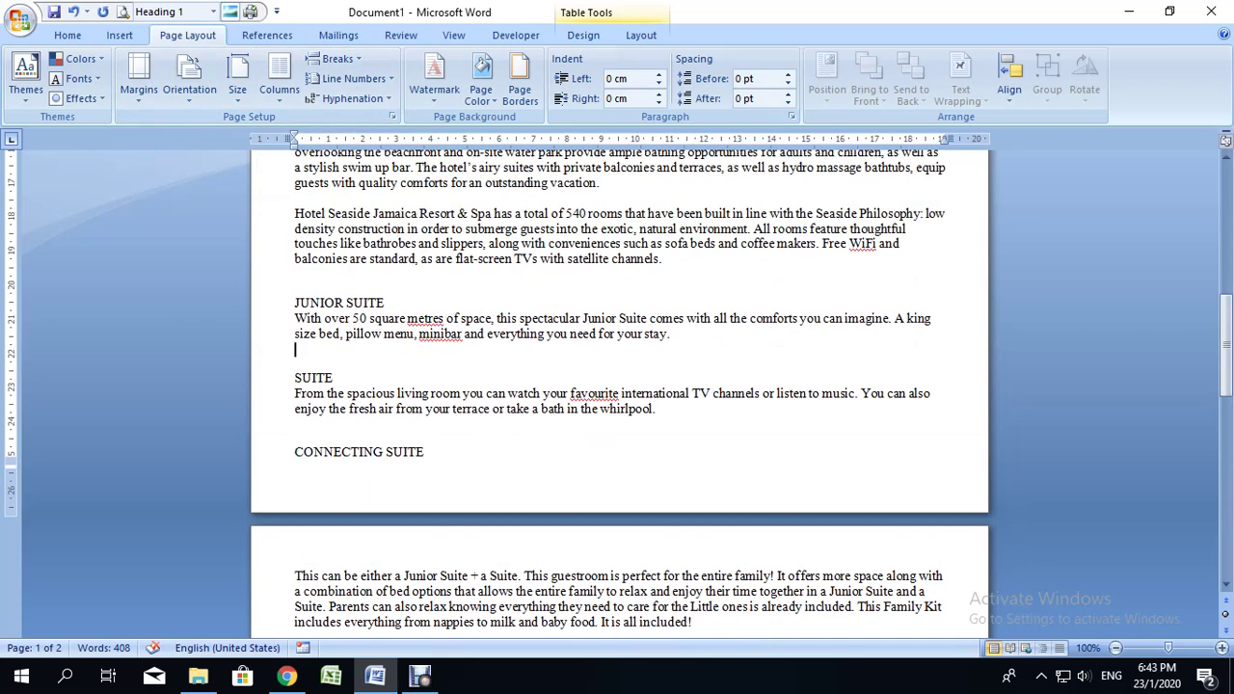
pyautogui.press('Delete')
pyautogui.click(296, 409)
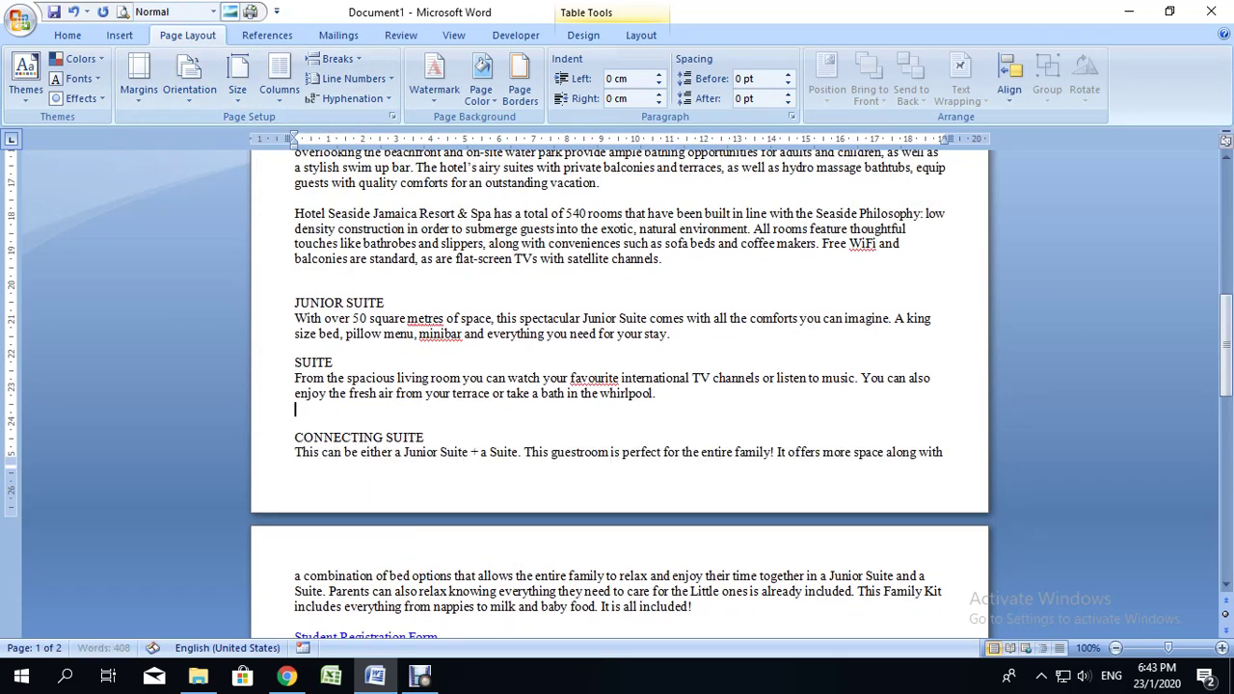
pyautogui.press('Delete')
pyautogui.scroll(-2, 619, 386)
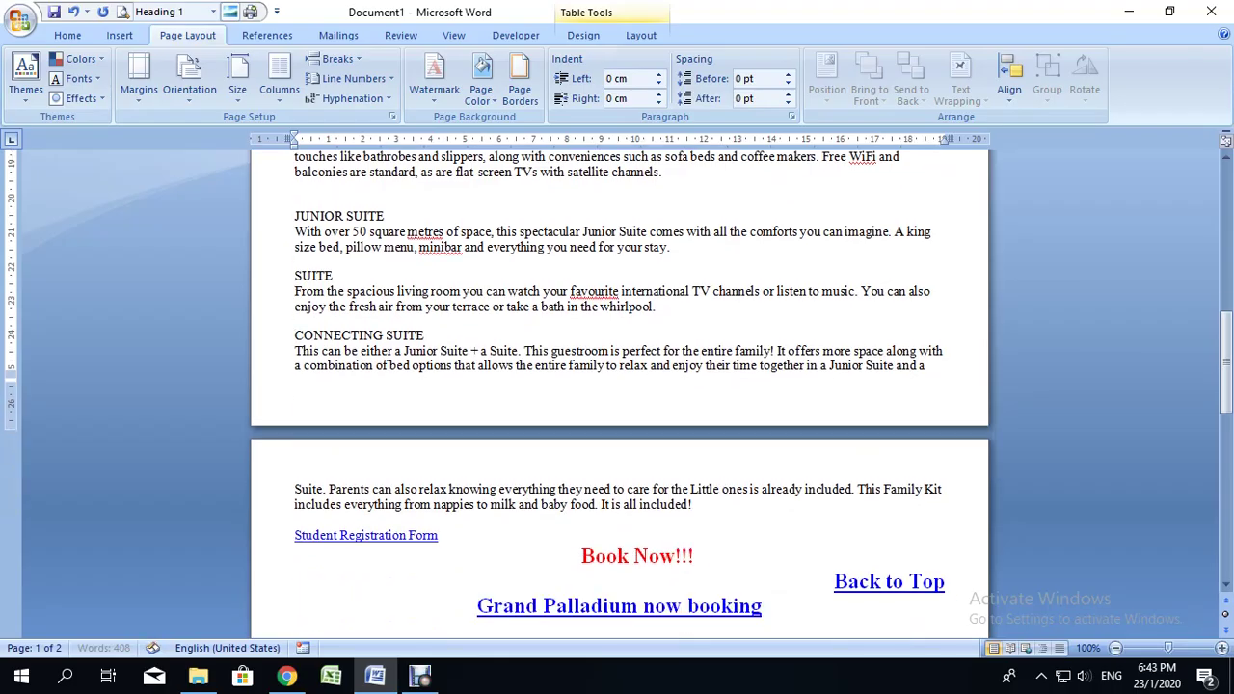
# Save the document in a web page format as Hotel Seaside.htm
pyautogui.scroll(8, 619, 386)
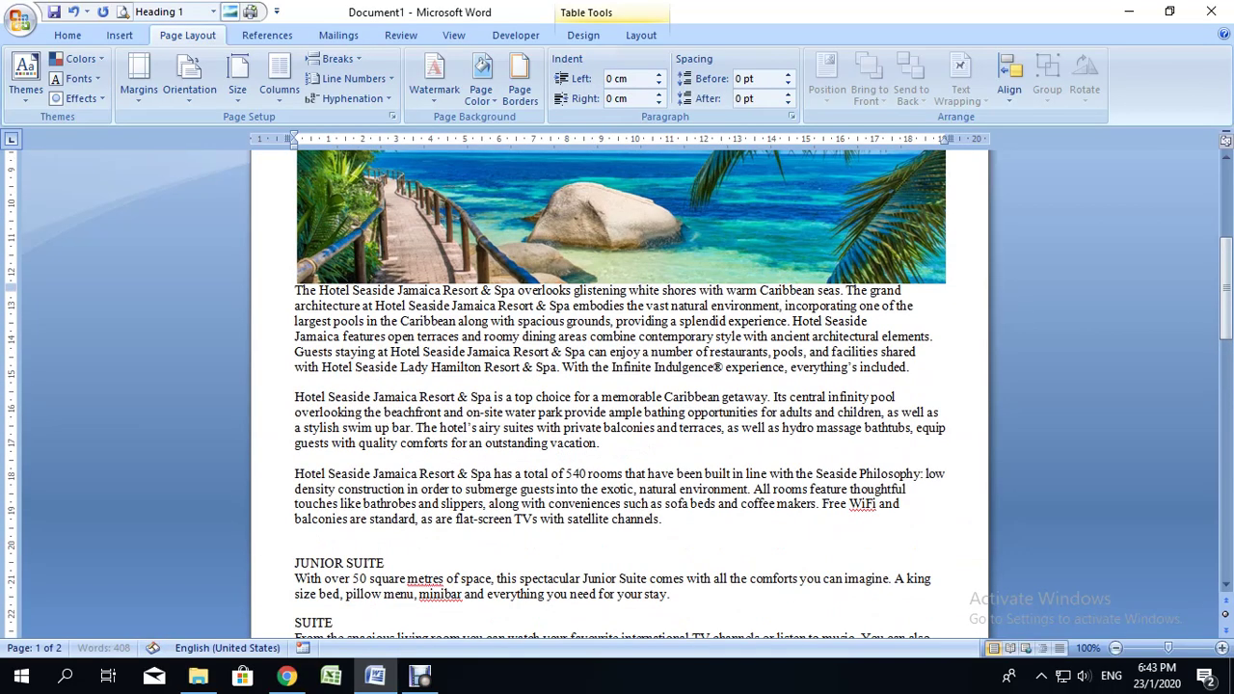
pyautogui.click(119, 35)
pyautogui.click(20, 19)
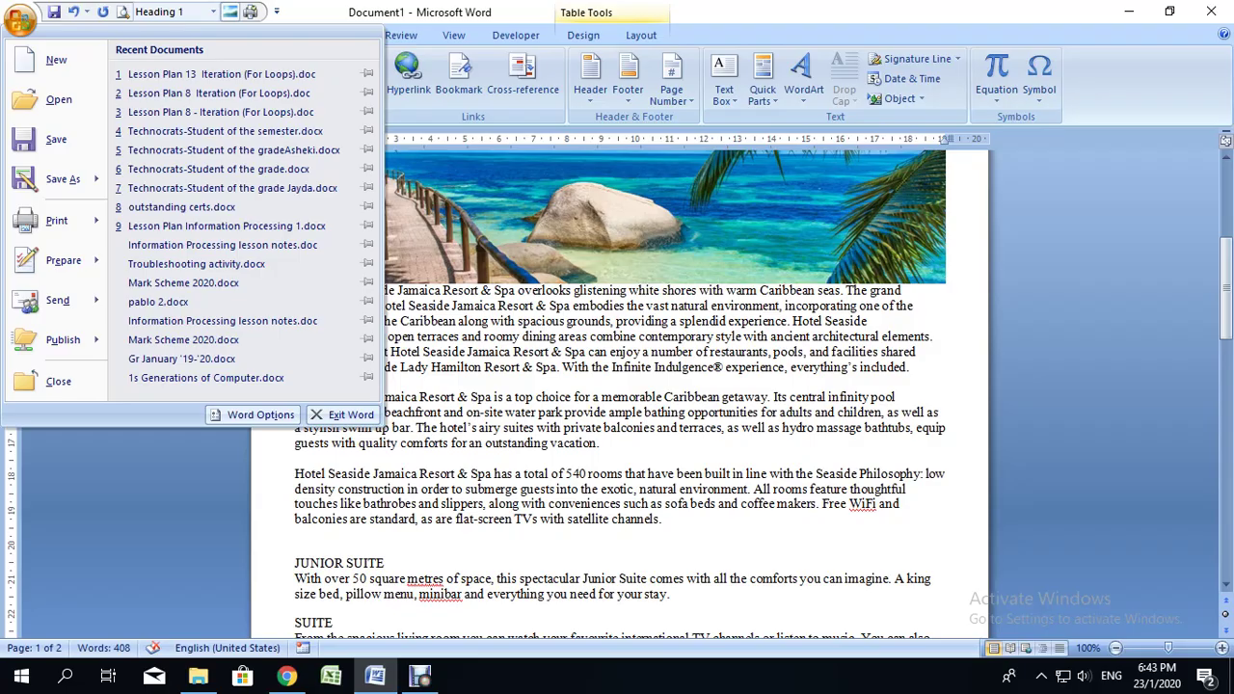
pyautogui.moveTo(62, 178)
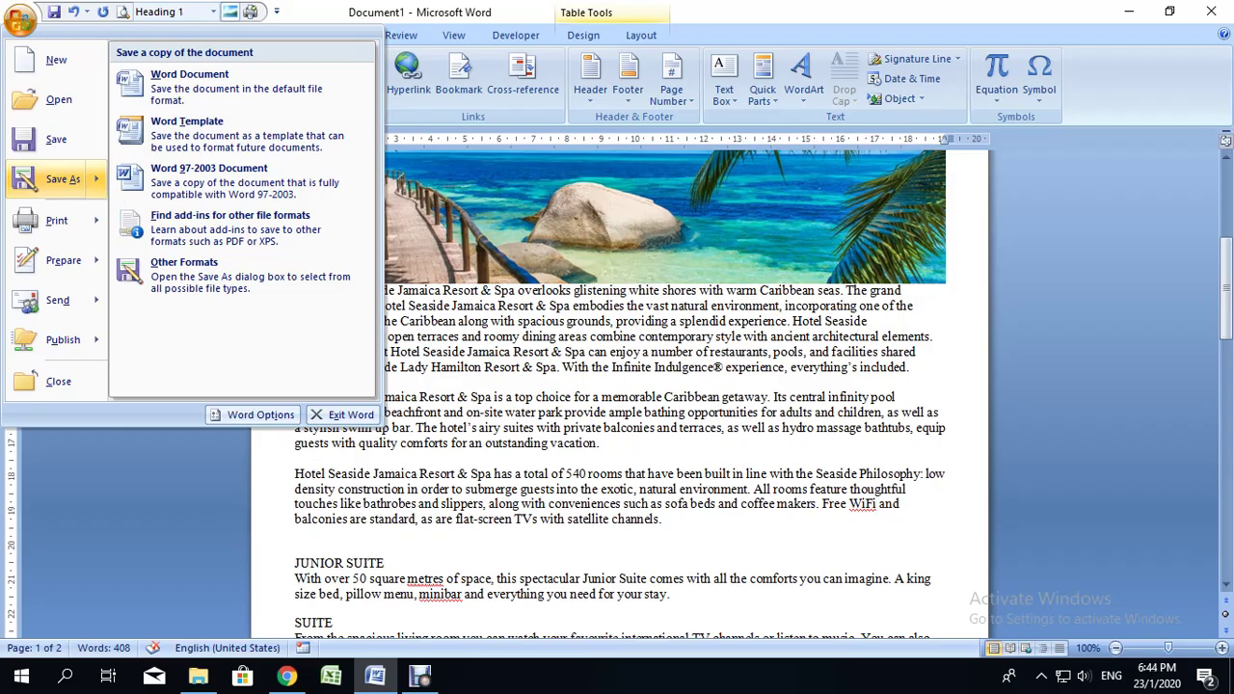
pyautogui.click(62, 179)
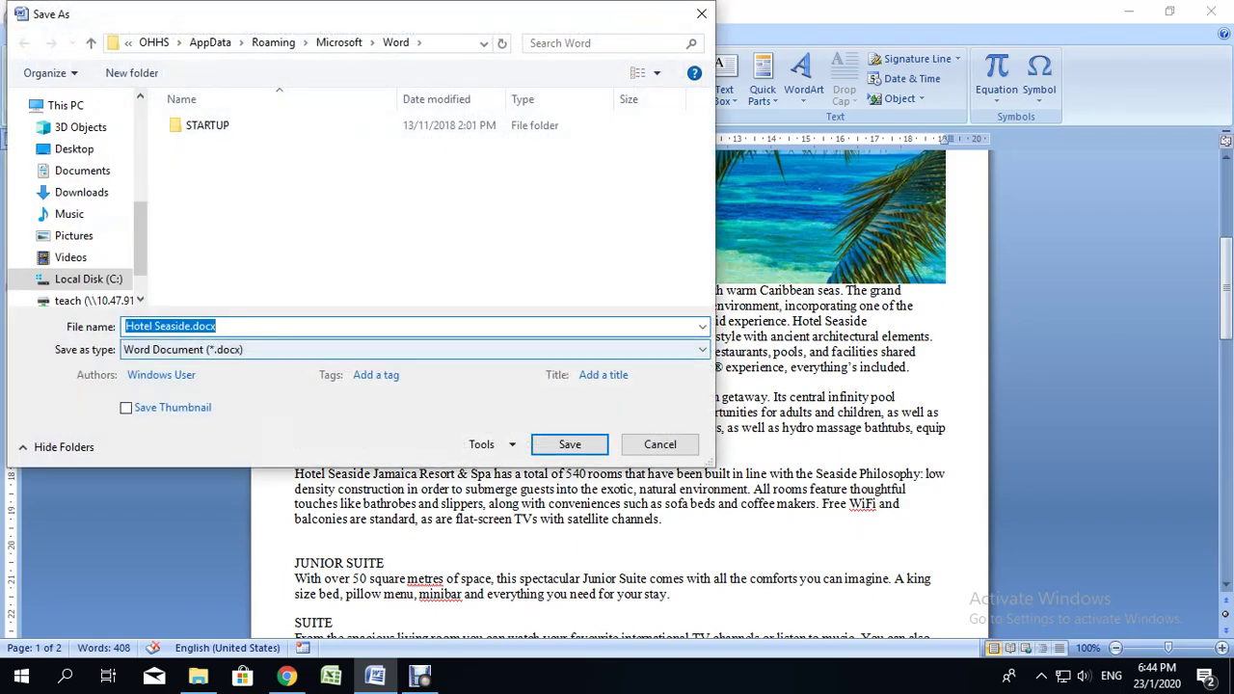
pyautogui.click(414, 349)
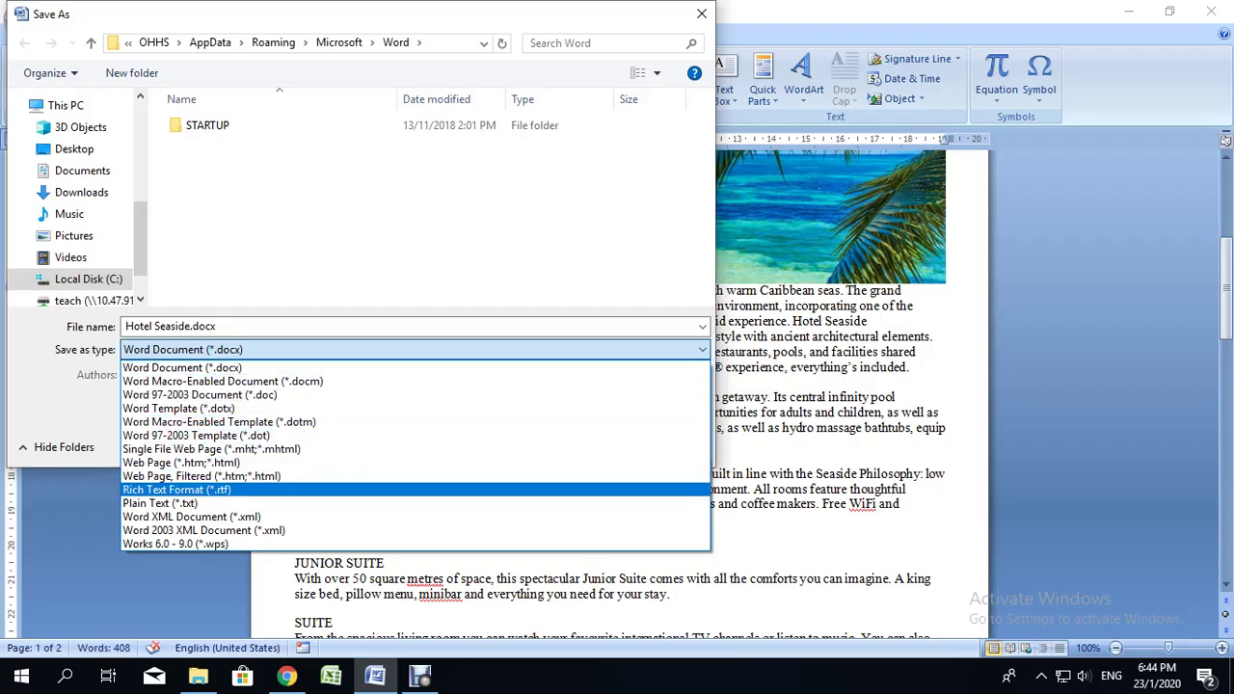
pyautogui.press('Up')
pyautogui.press('Return')
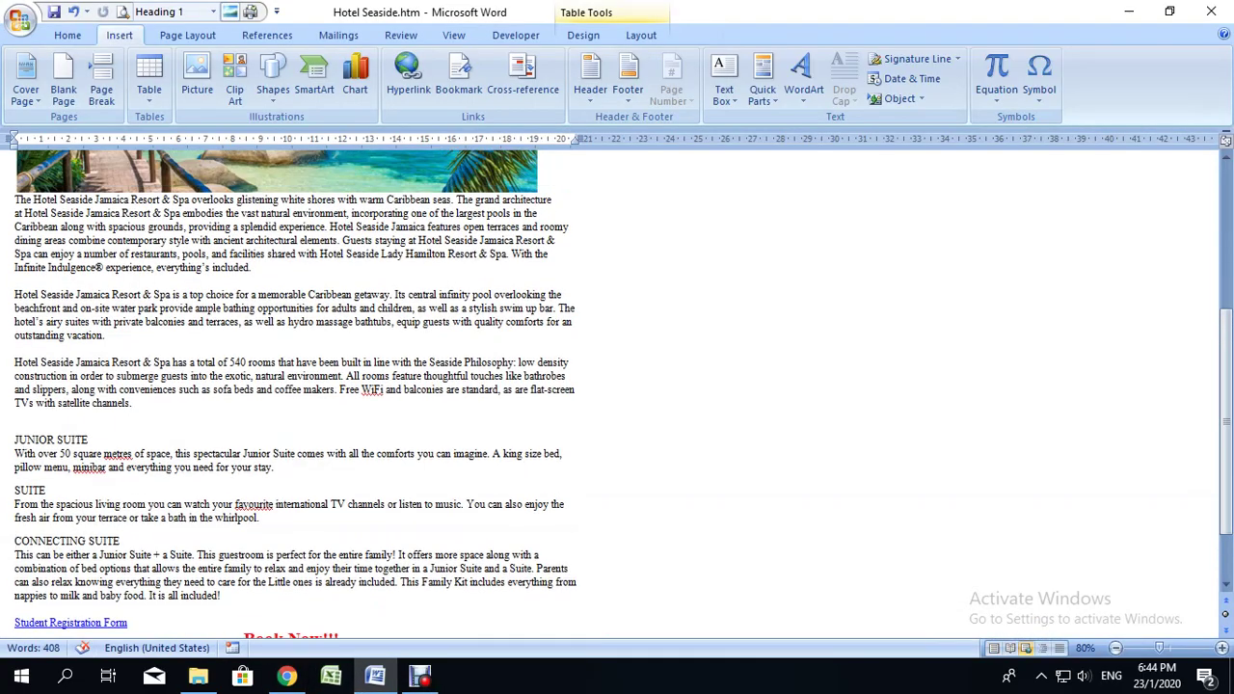
# Look over the saved page down to the booking links and close the document
pyautogui.scroll(6, 294, 386)
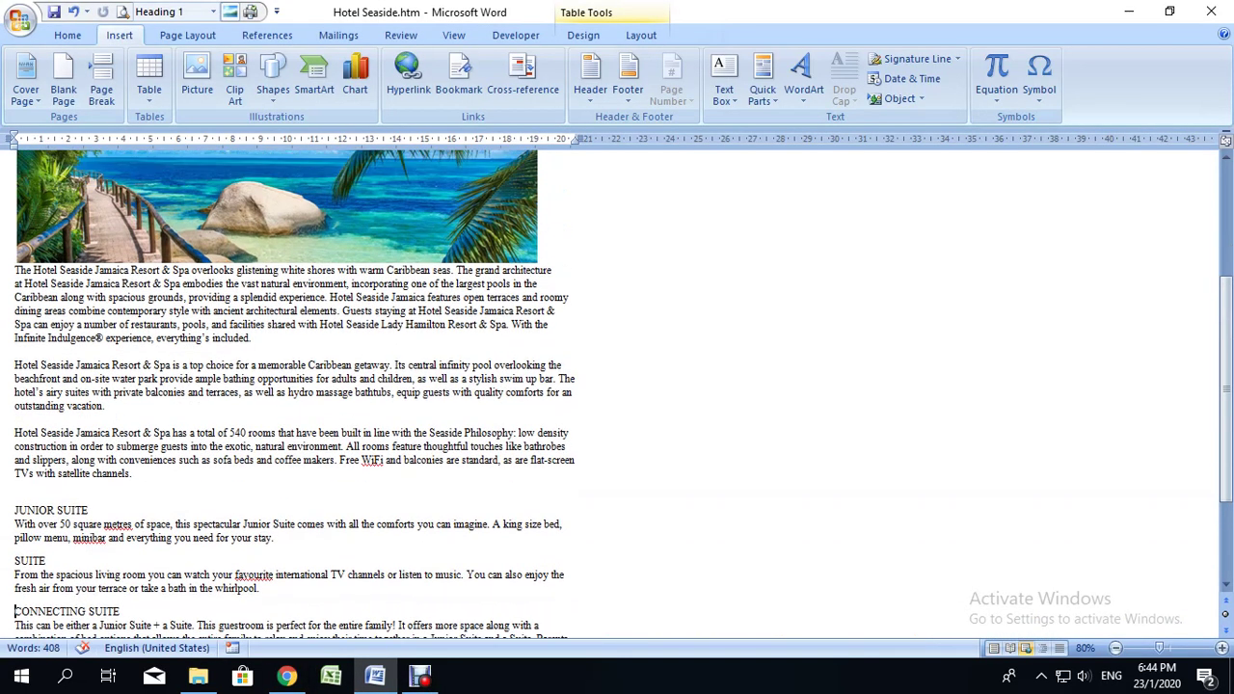
pyautogui.scroll(-8, 294, 386)
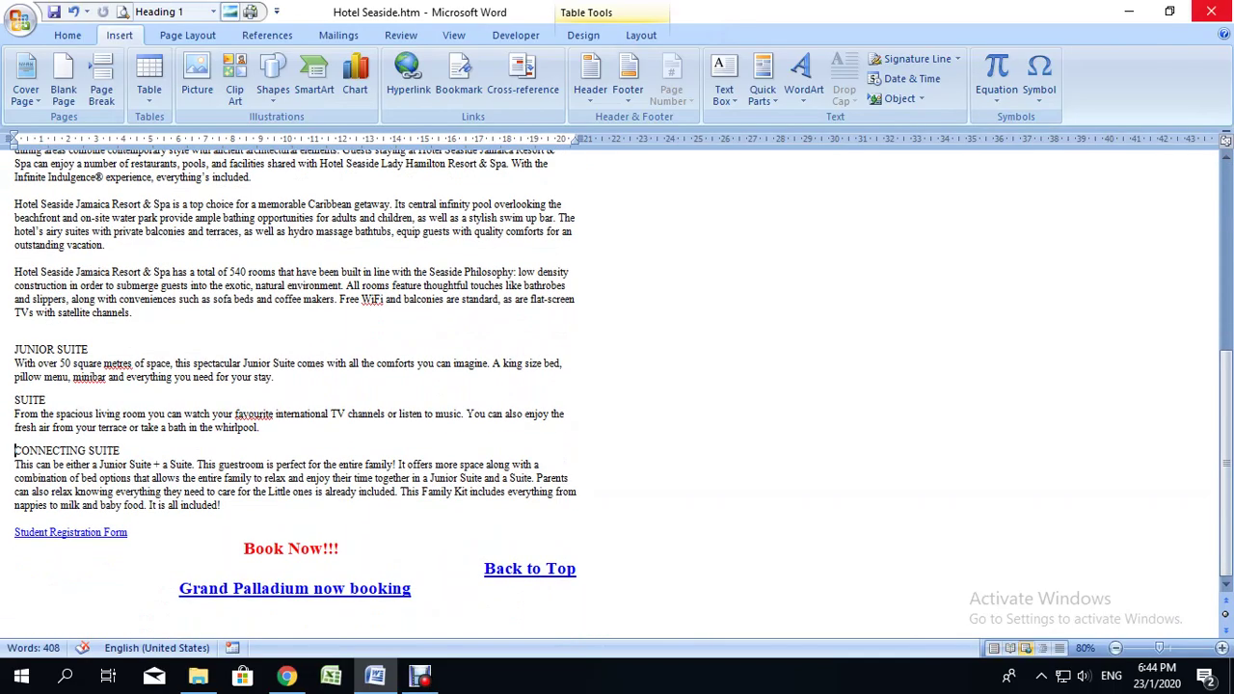
pyautogui.click(1212, 11)
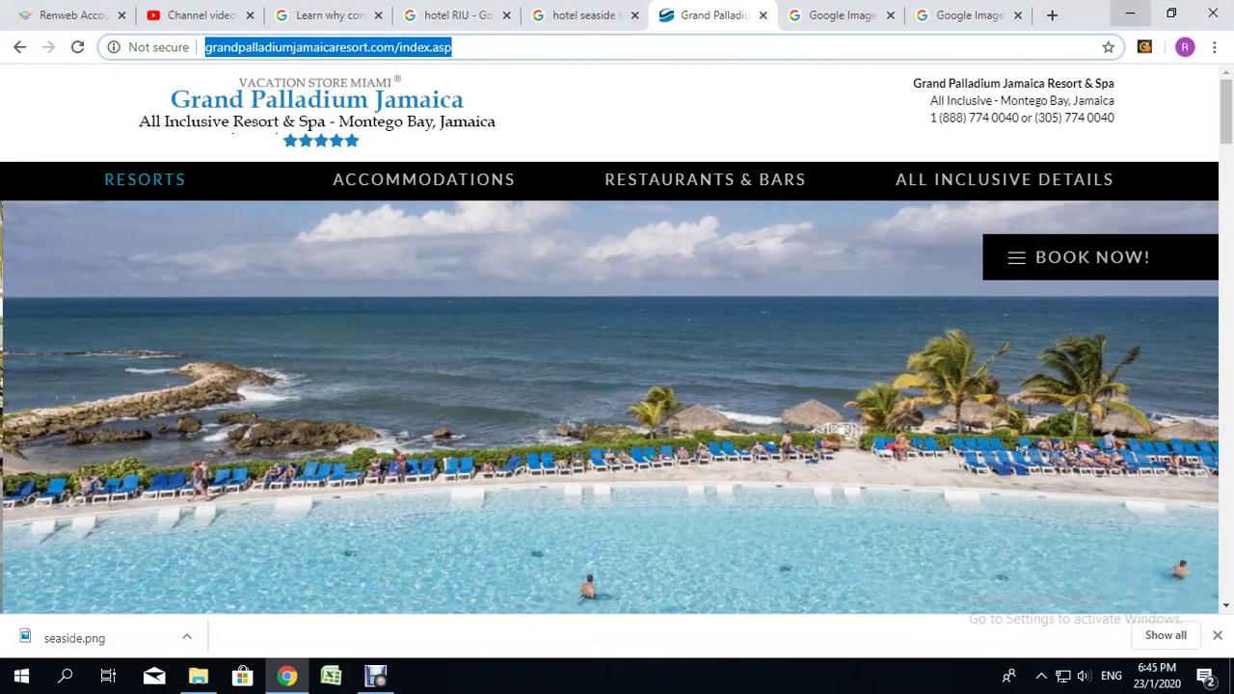
# Switch to File Explorer and open Hotel Seaside.htm from the ITSBA folder in the browser
pyautogui.click(1131, 13)
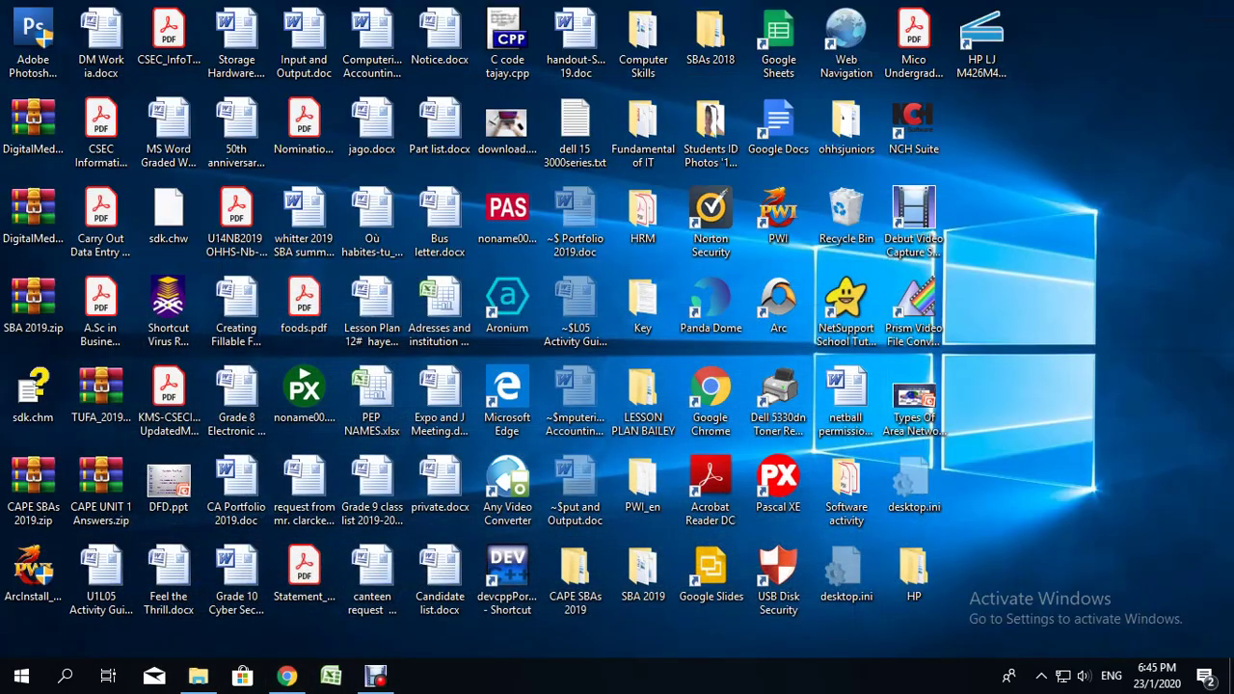
pyautogui.click(197, 676)
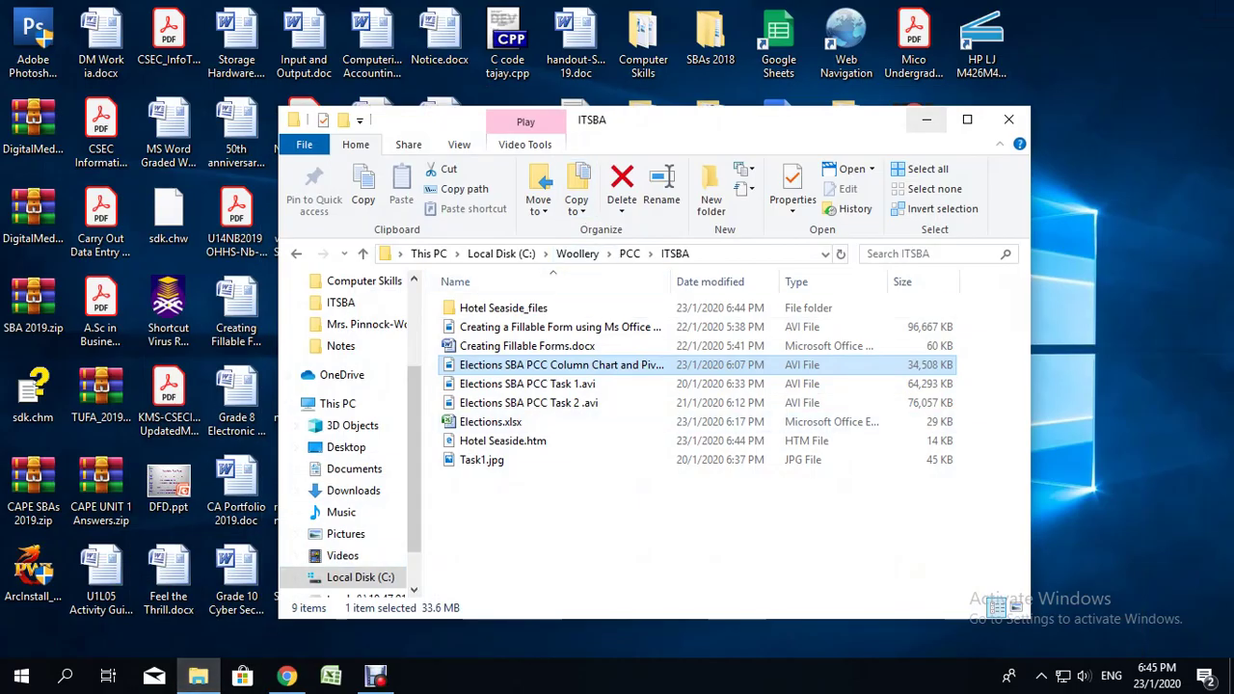
pyautogui.click(967, 120)
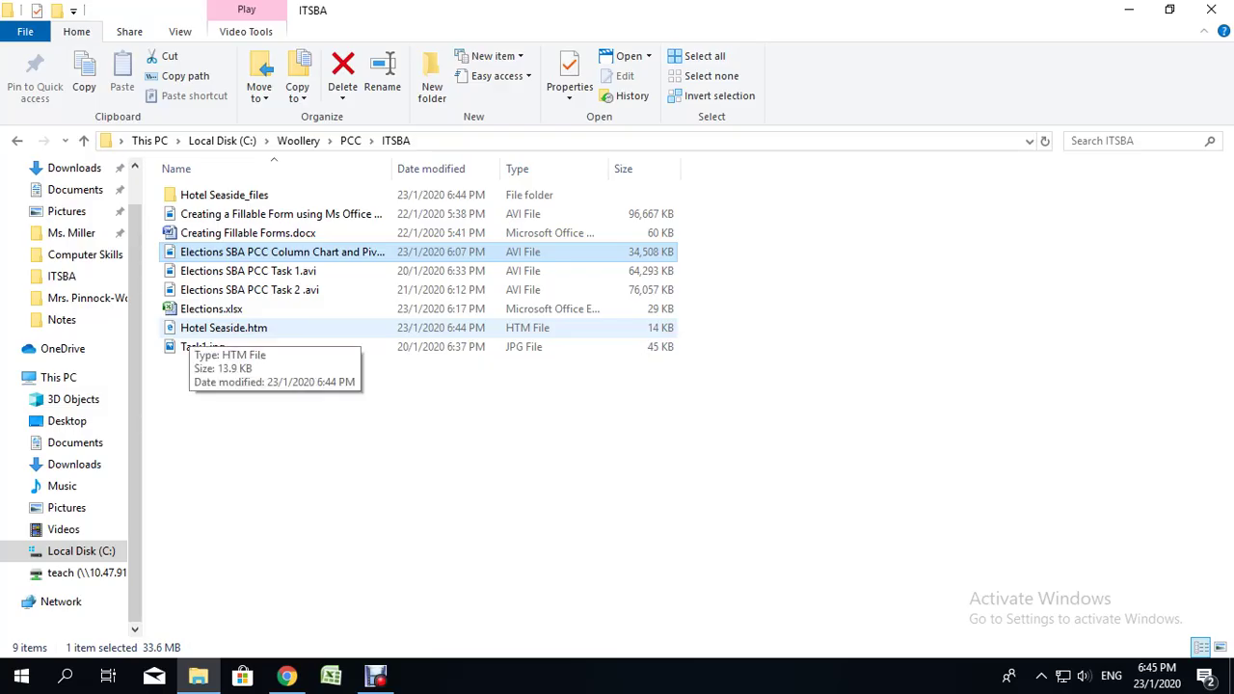
pyautogui.doubleClick(203, 329)
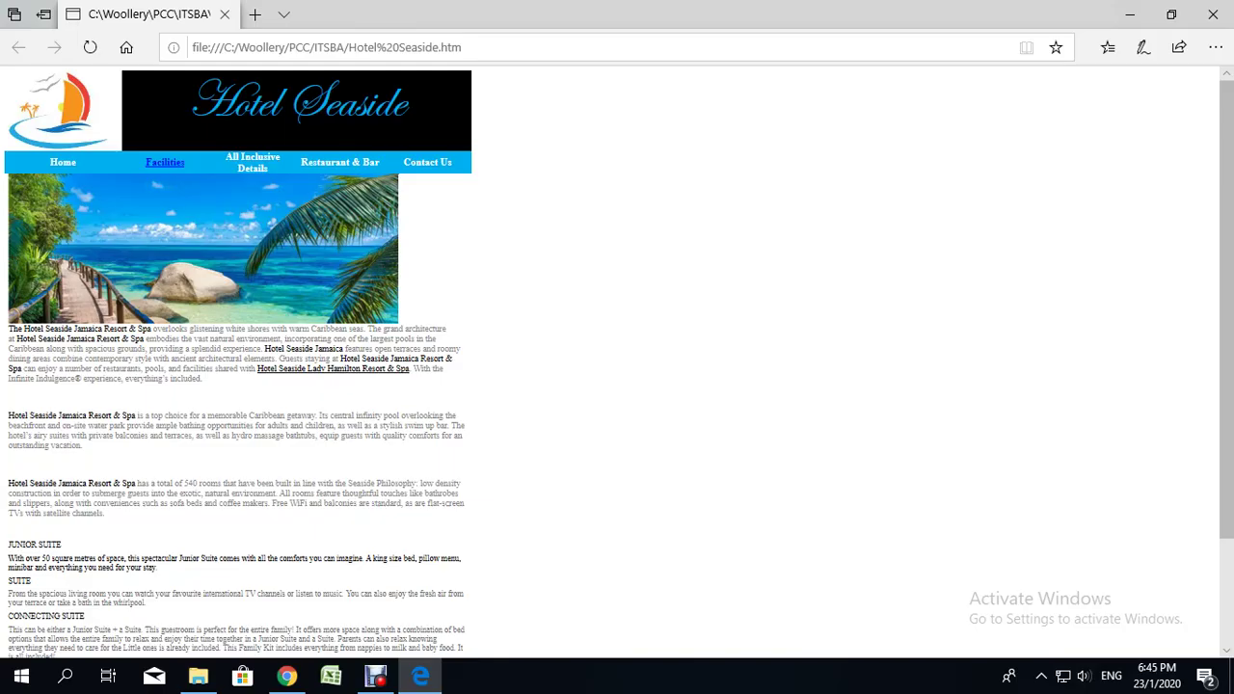
# Enlarge and review the Hotel Seaside page, test its Facilities link, and close the browser
pyautogui.hotkey('ctrl', '+')
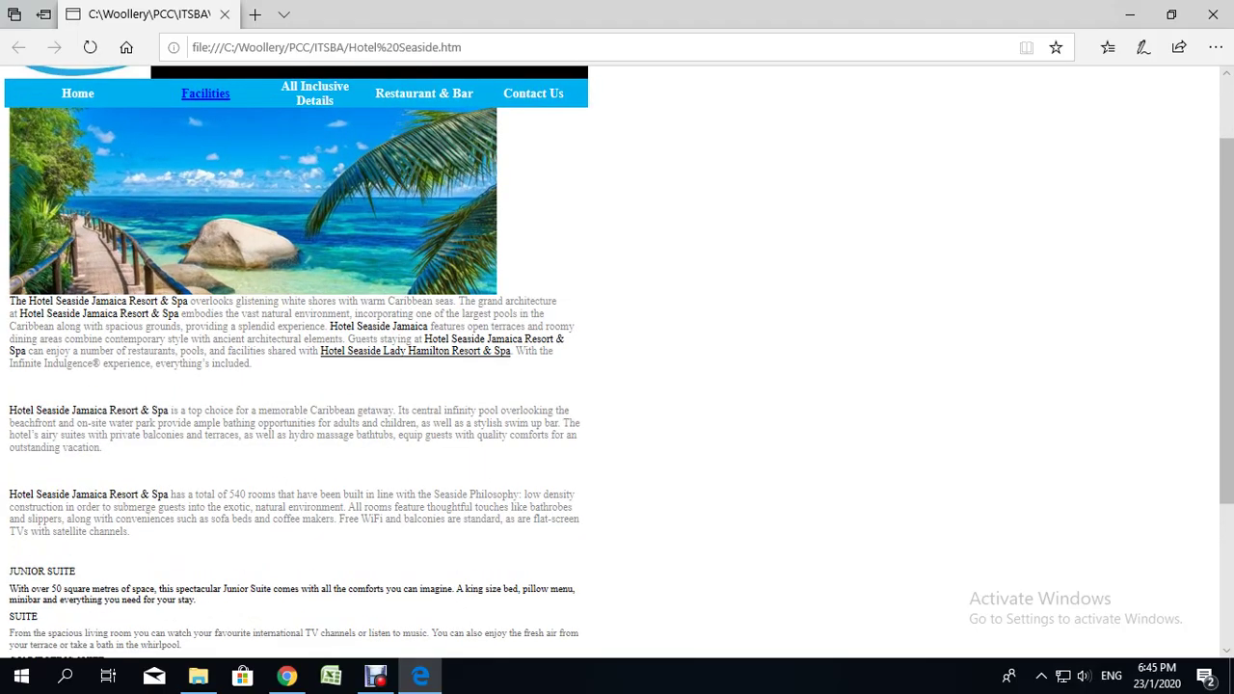
pyautogui.hotkey('ctrl', '+')
pyautogui.scroll(2, 318, 357)
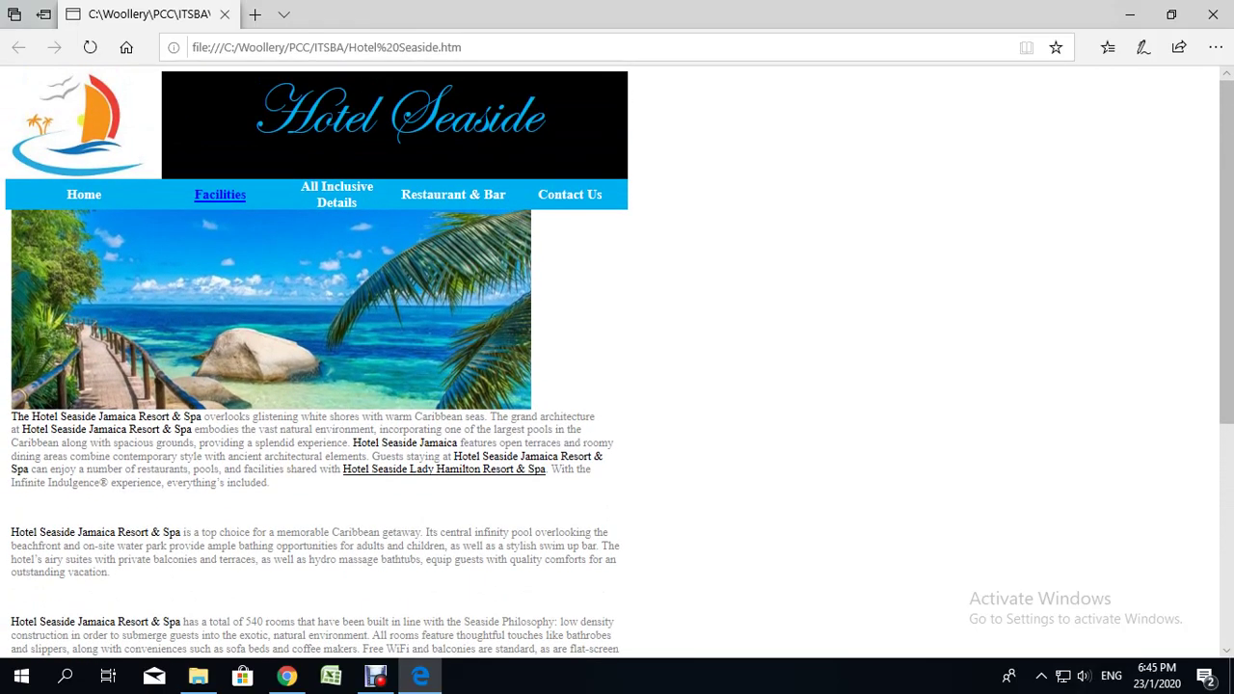
pyautogui.scroll(-4, 318, 367)
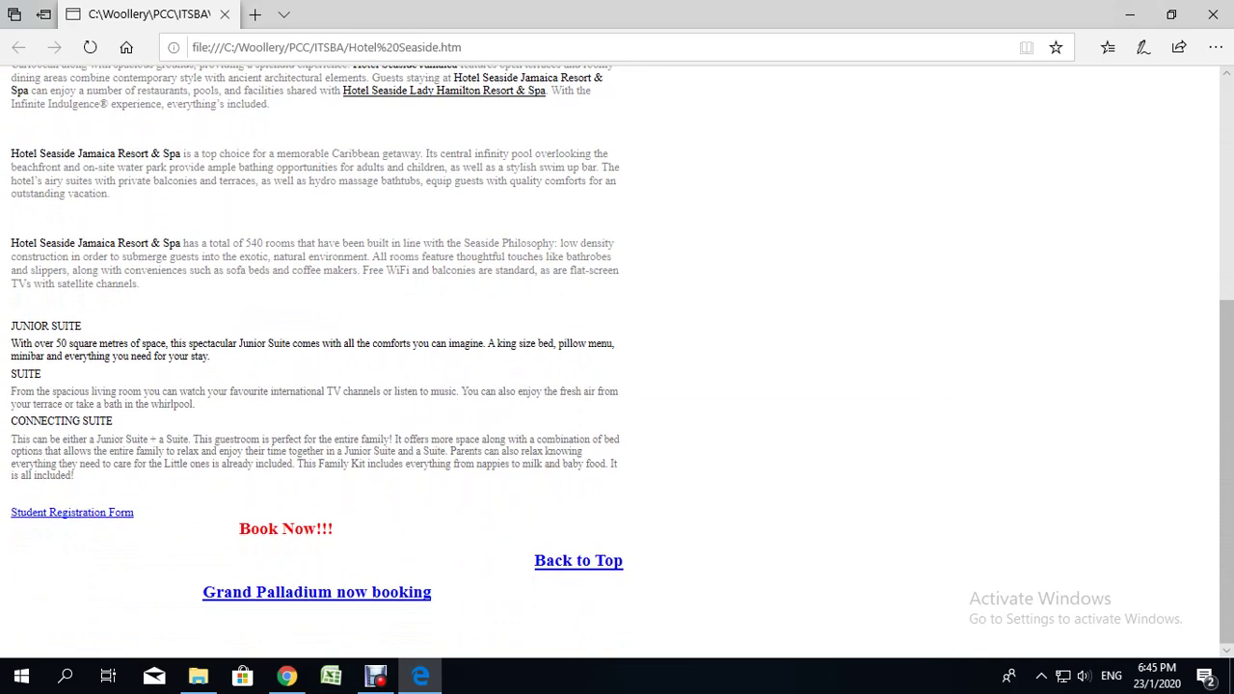
pyautogui.scroll(4, 318, 357)
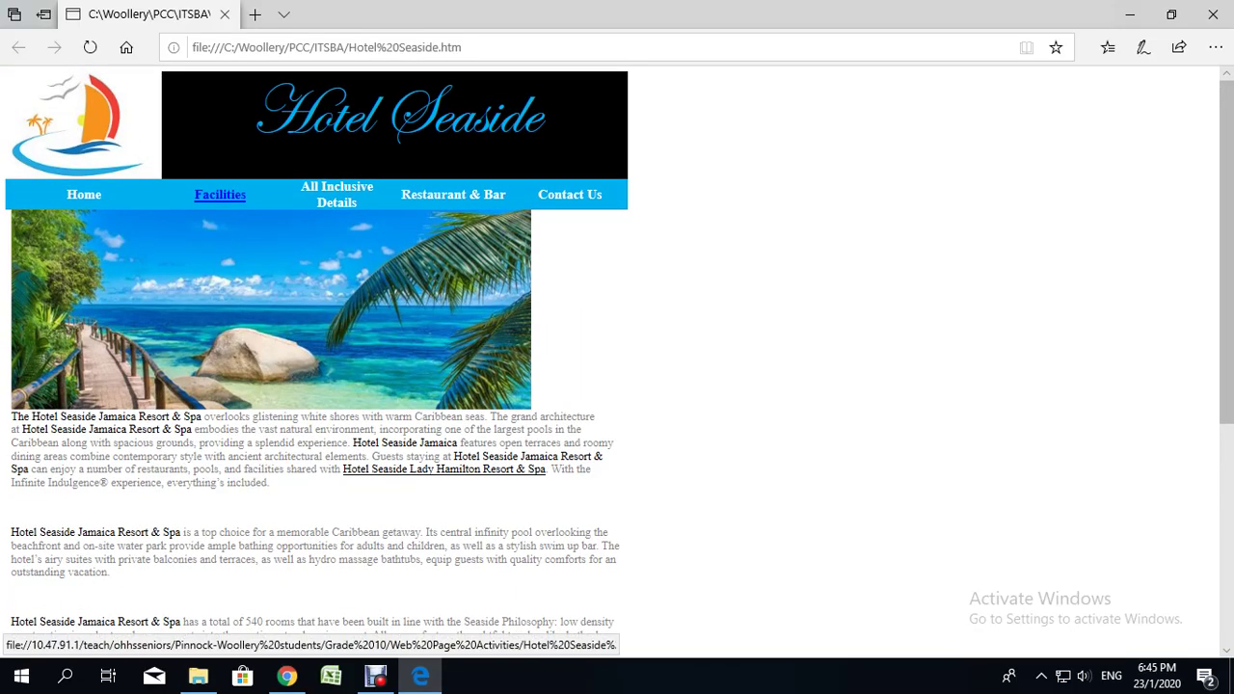
pyautogui.click(220, 193)
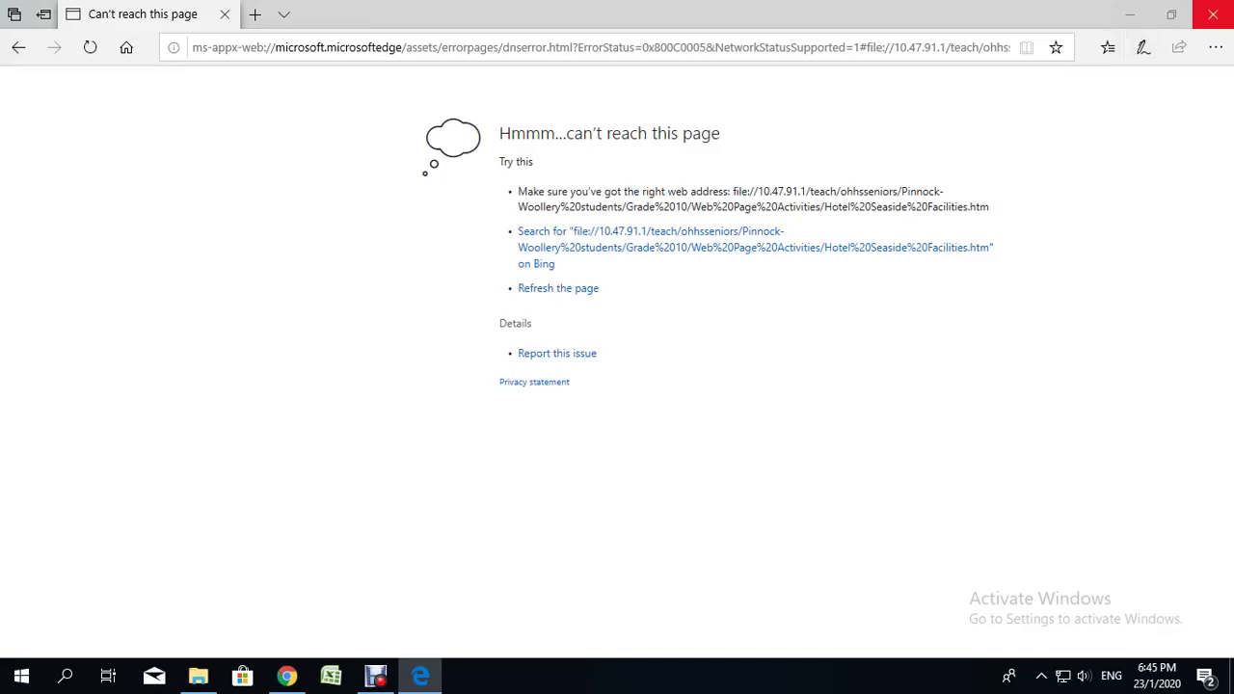
pyautogui.click(1213, 13)
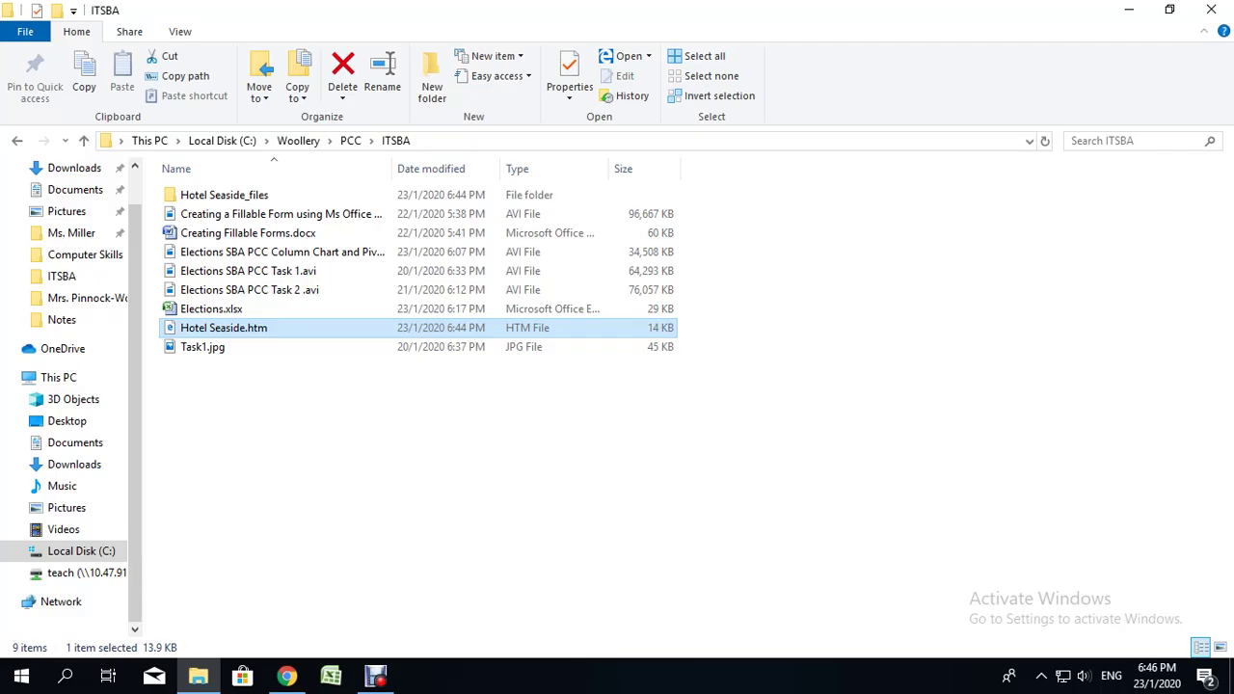
pyautogui.click(376, 676)
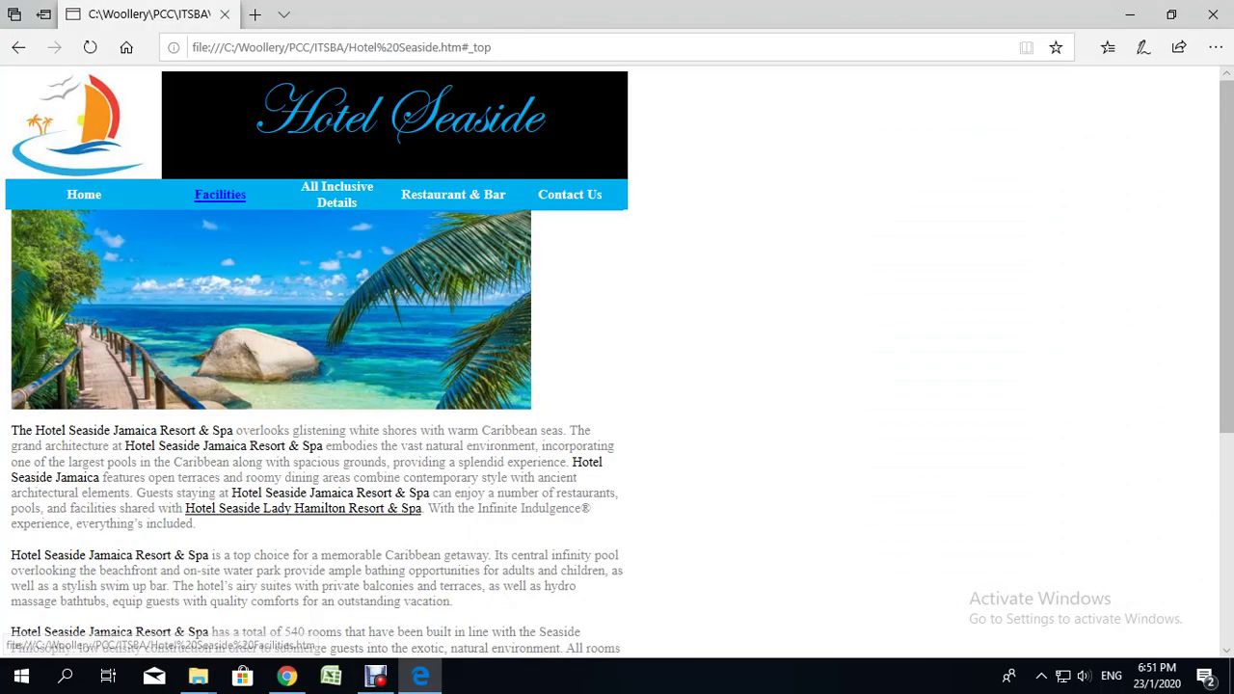
# Test the Facilities link on the reopened Hotel Seaside page, look over the Facilities page, and return to the main page
pyautogui.scroll(-4, 318, 367)
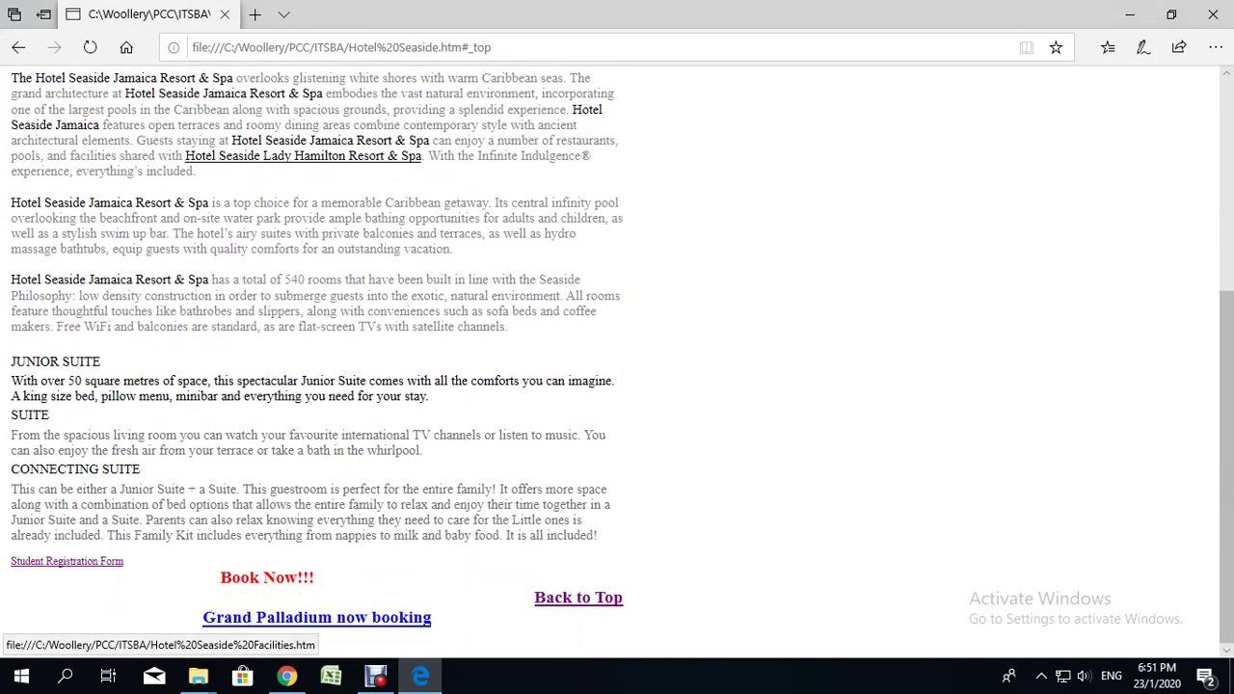
pyautogui.scroll(4, 318, 366)
pyautogui.click(220, 194)
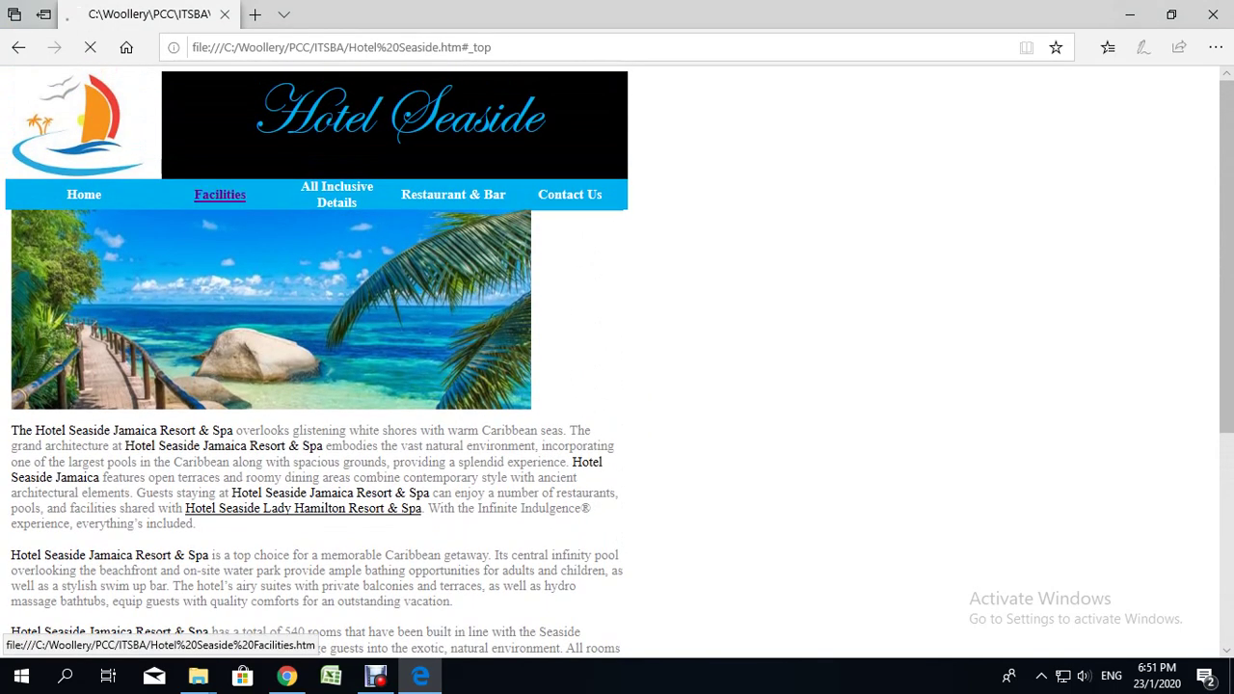
pyautogui.scroll(-4, 500, 361)
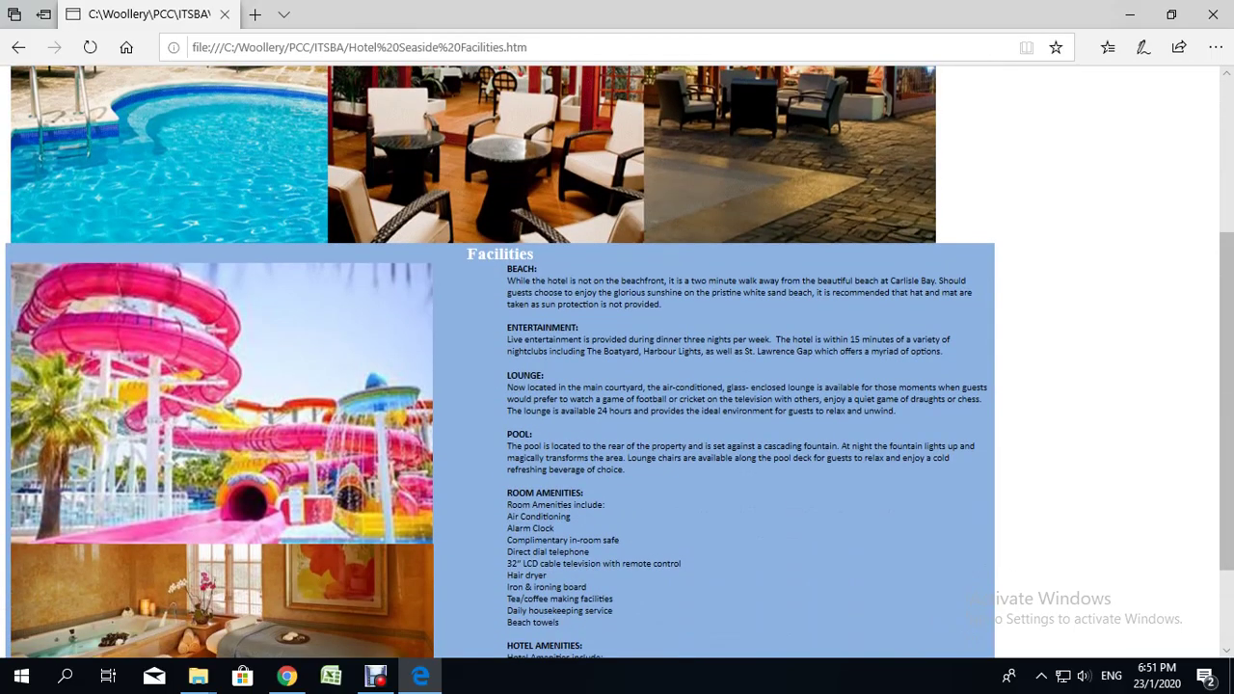
pyautogui.scroll(4, 500, 362)
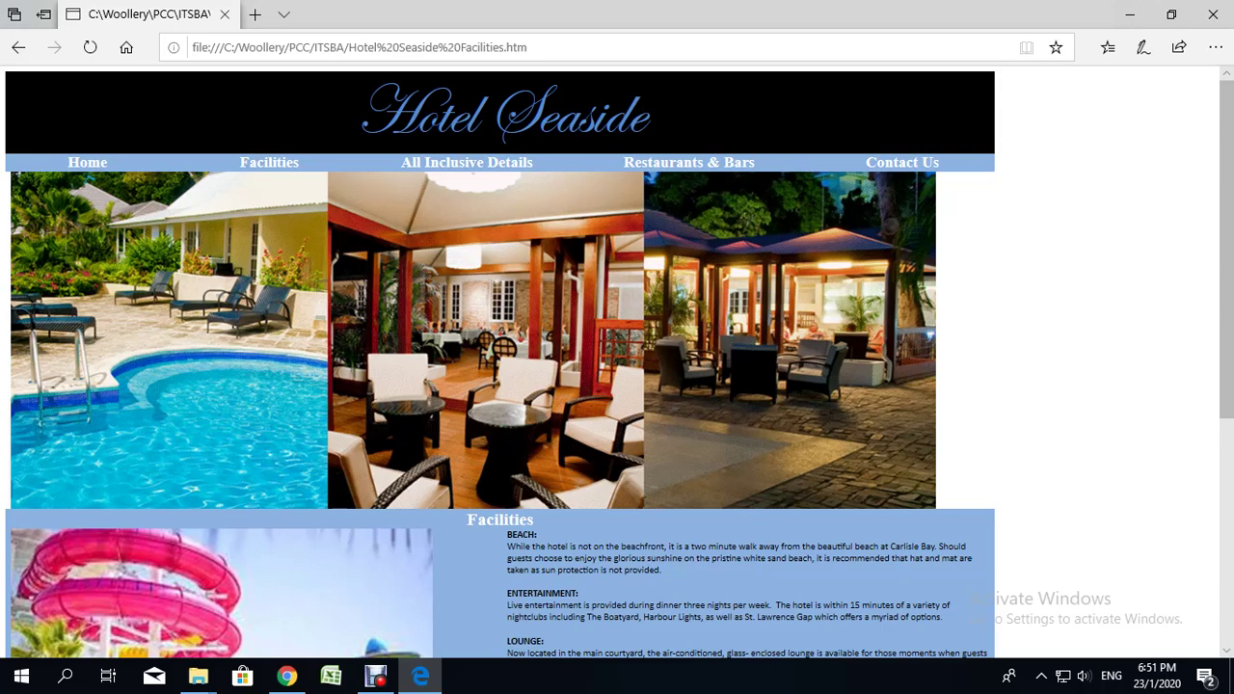
pyautogui.click(18, 46)
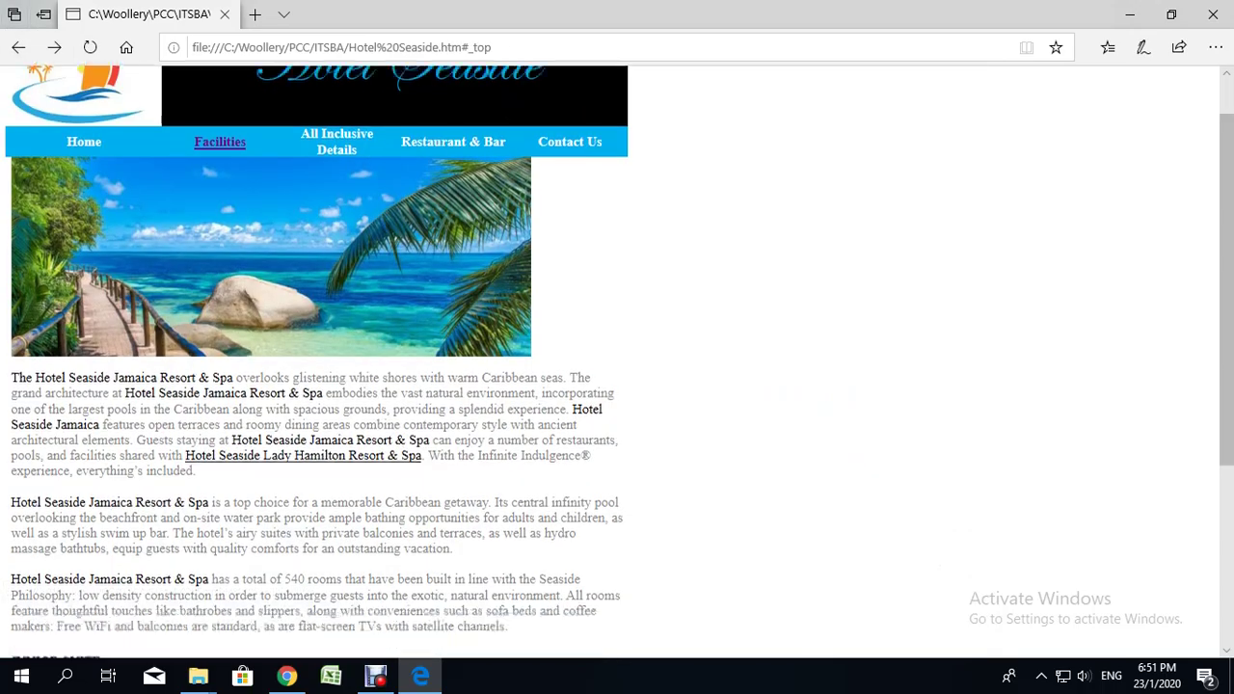
# Test the "Grand Palladium now booking" link below the room descriptions and return to the Hotel Seaside page
pyautogui.scroll(-3, 617, 355)
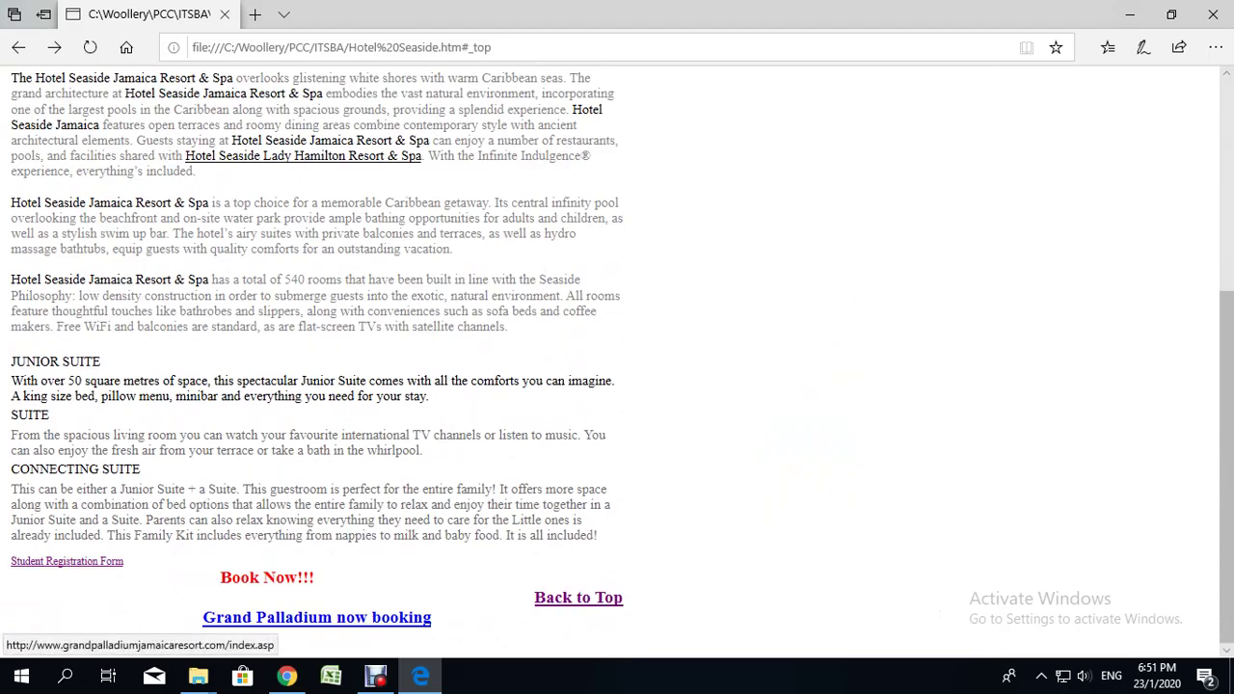
pyautogui.click(317, 617)
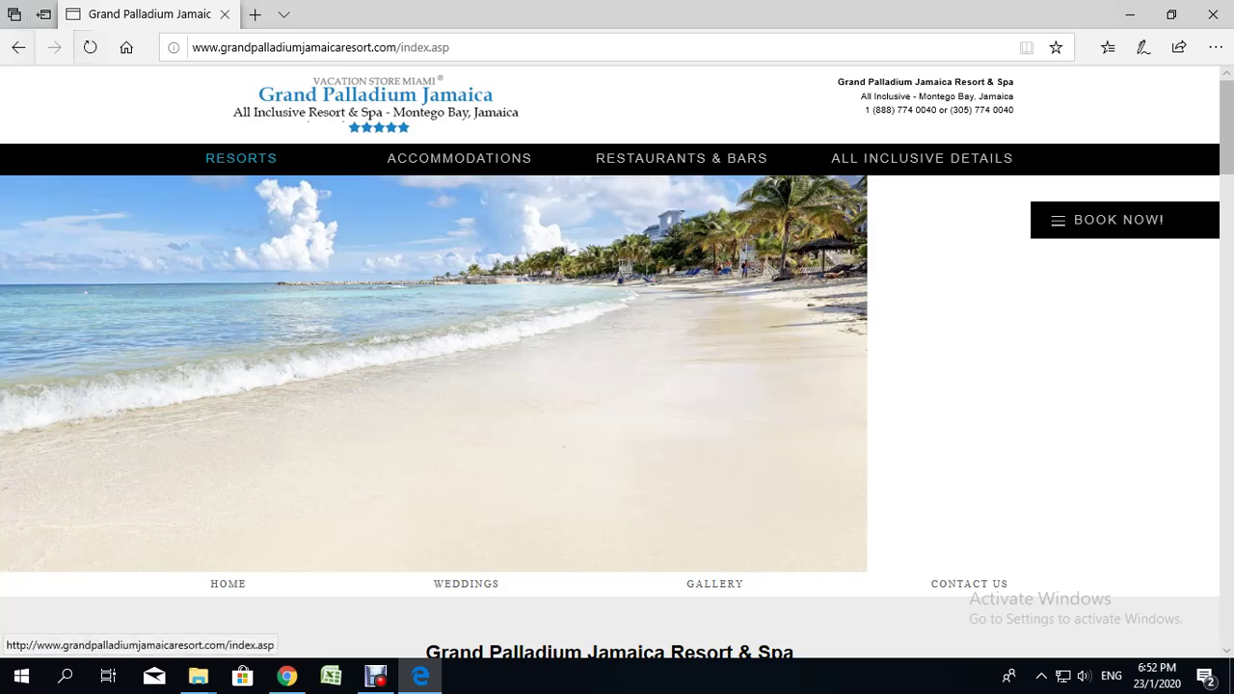
pyautogui.click(18, 47)
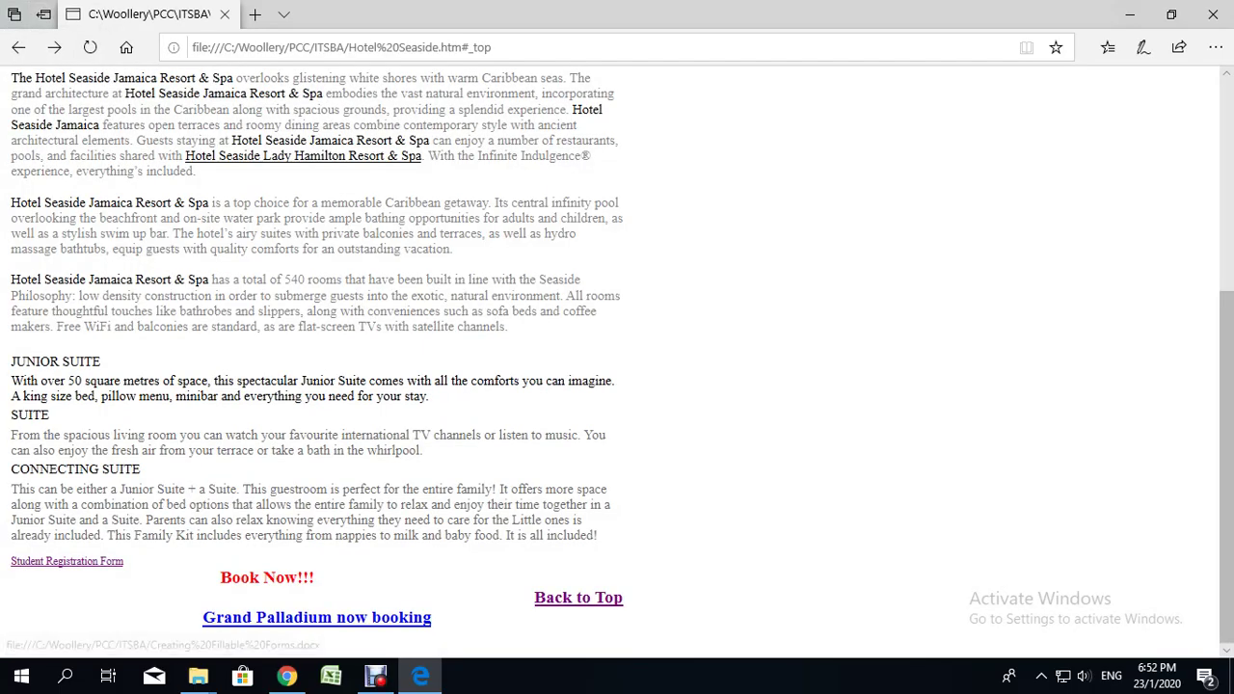
# Test the Student Registration Form link by opening Creating Fillable Forms.docx in Word, look over the form, and close it
pyautogui.click(66, 561)
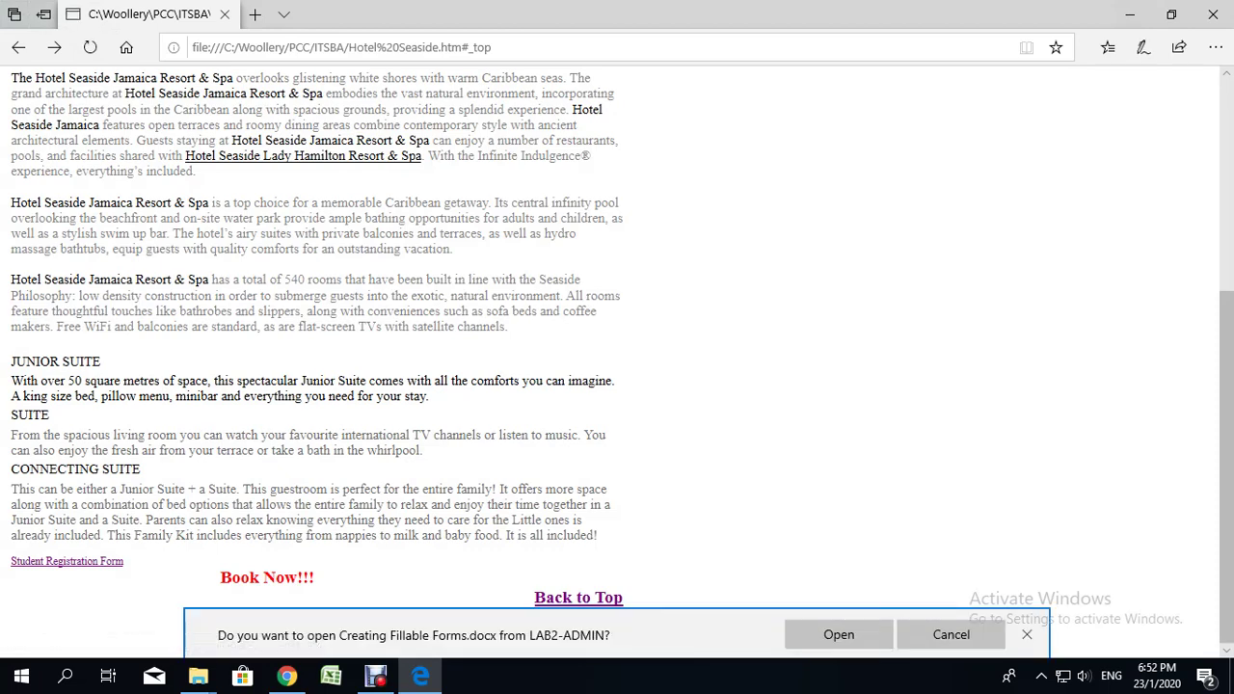
pyautogui.press('Return')
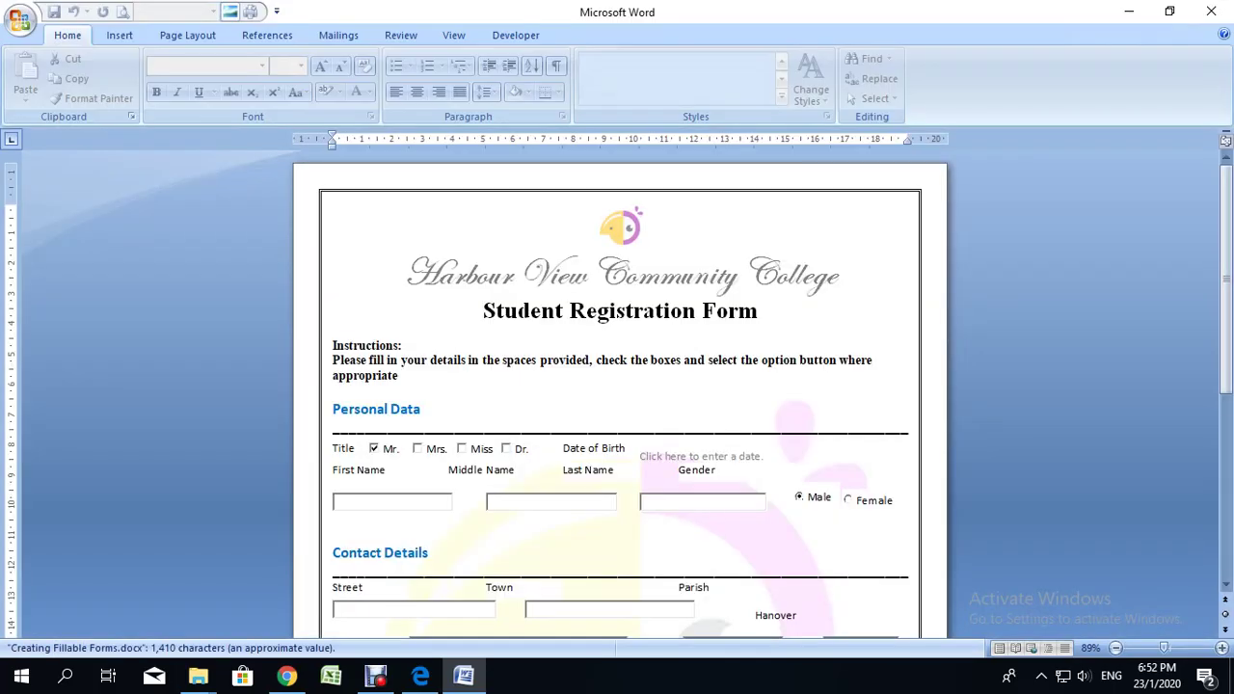
pyautogui.scroll(-8, 618, 386)
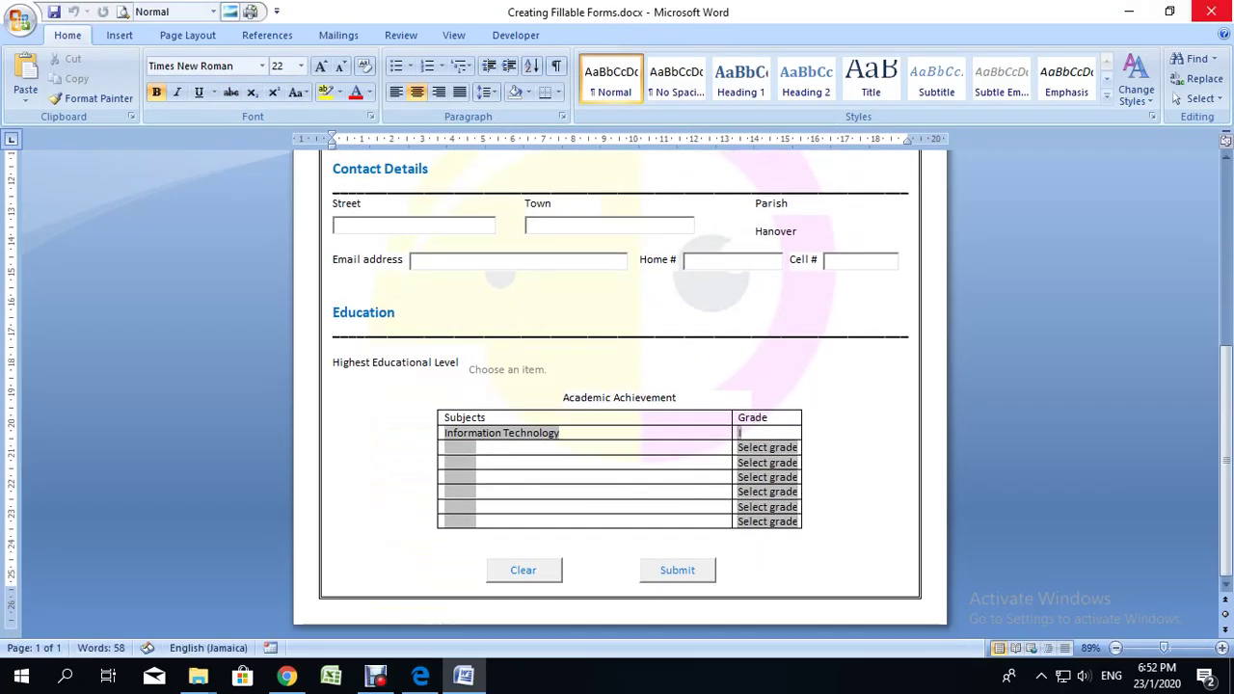
pyautogui.click(1212, 11)
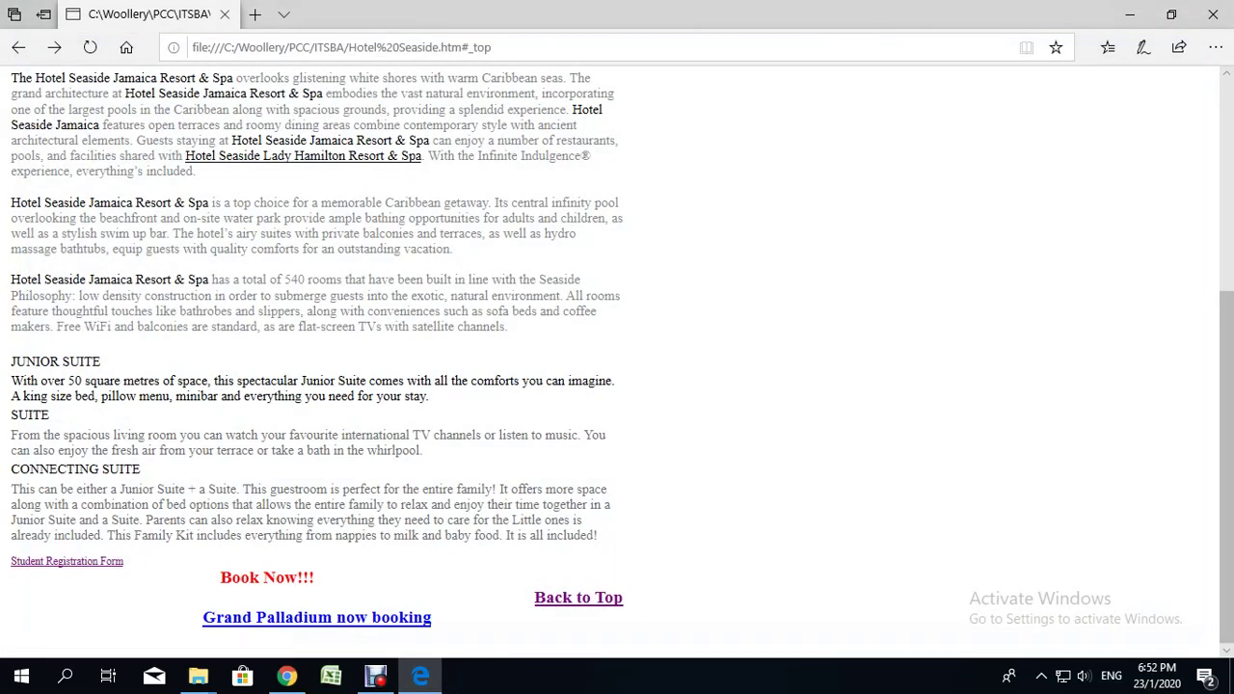
pyautogui.scroll(1, 617, 359)
pyautogui.scroll(3, 617, 360)
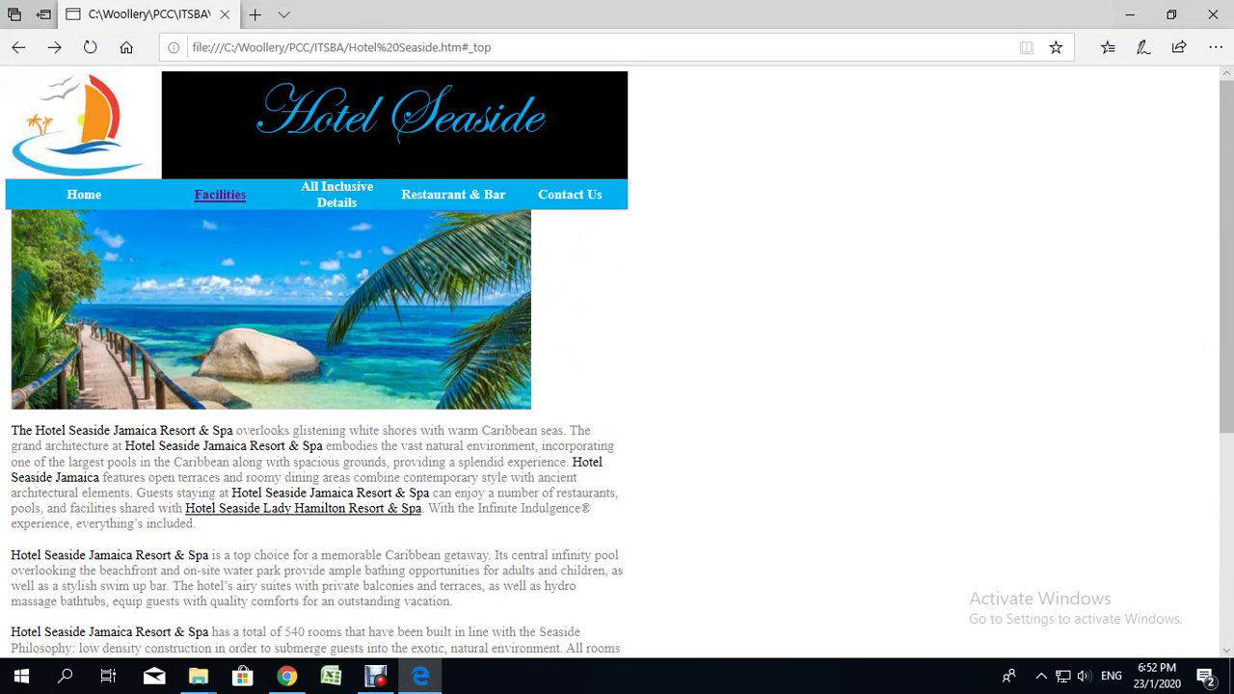
pyautogui.scroll(-4, 617, 360)
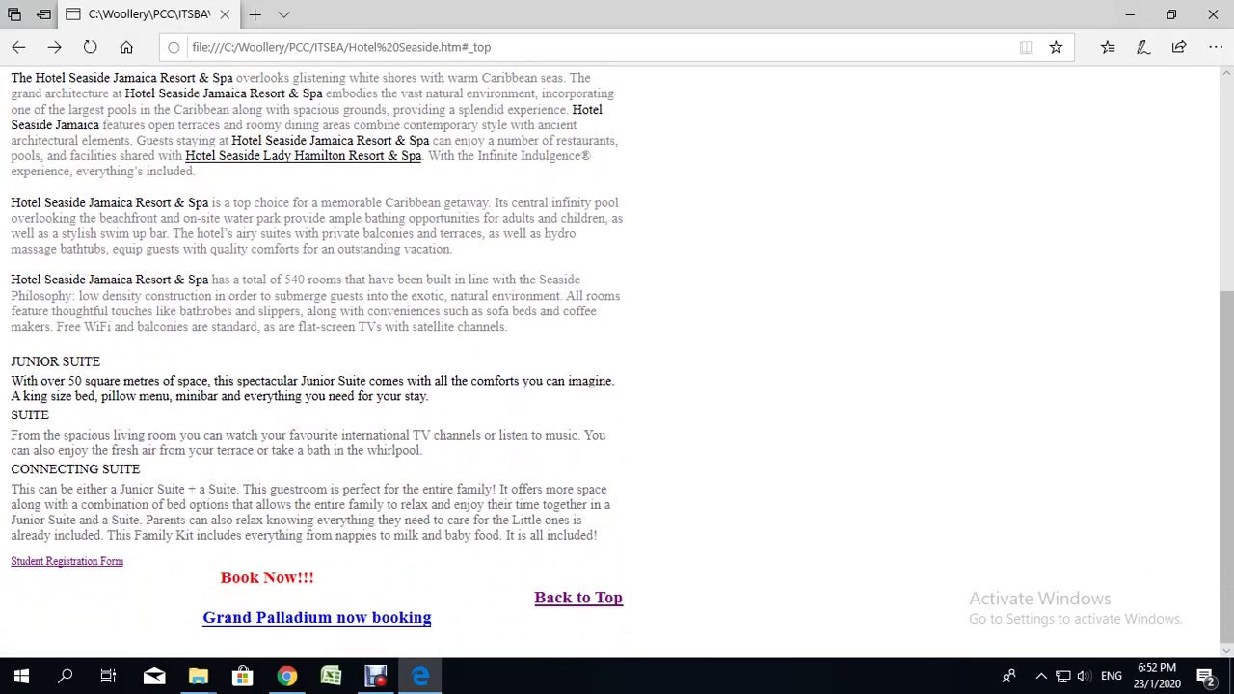
pyautogui.scroll(4, 317, 360)
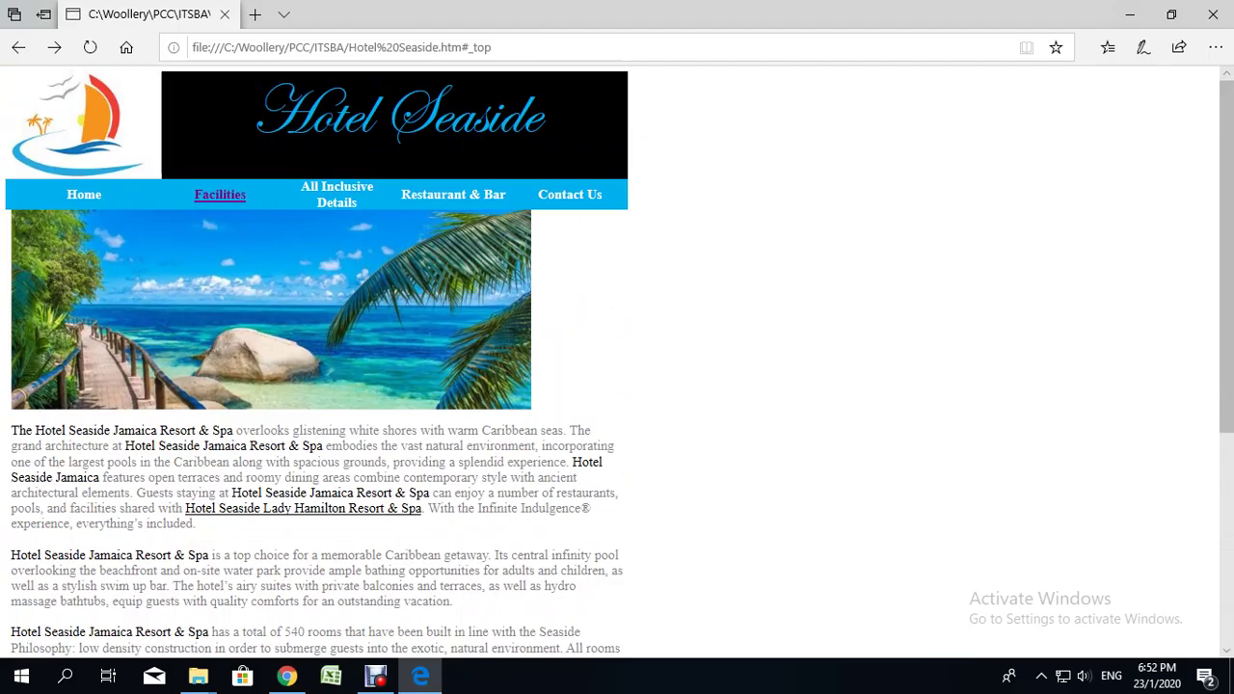